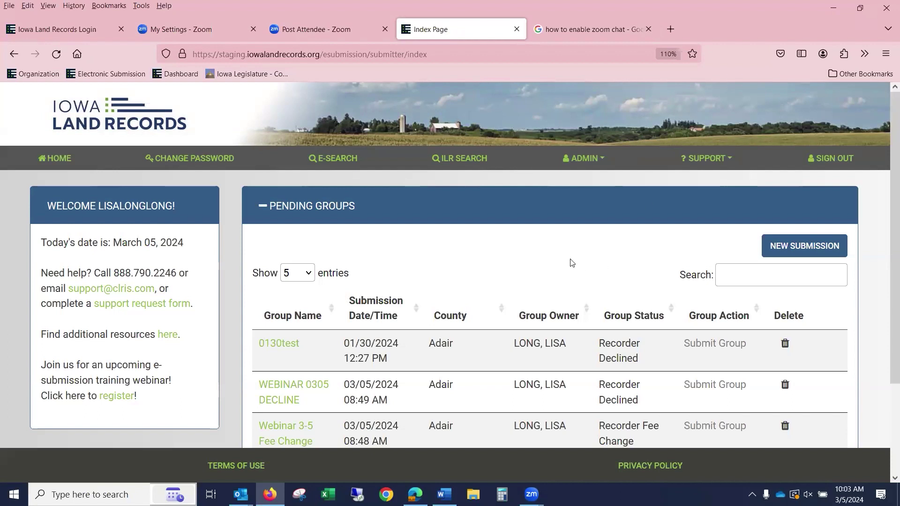
# - Load the legacy portal at iowalandrecords.org/portal in a new browser tab
pyautogui.scroll(-3, 569, 262)
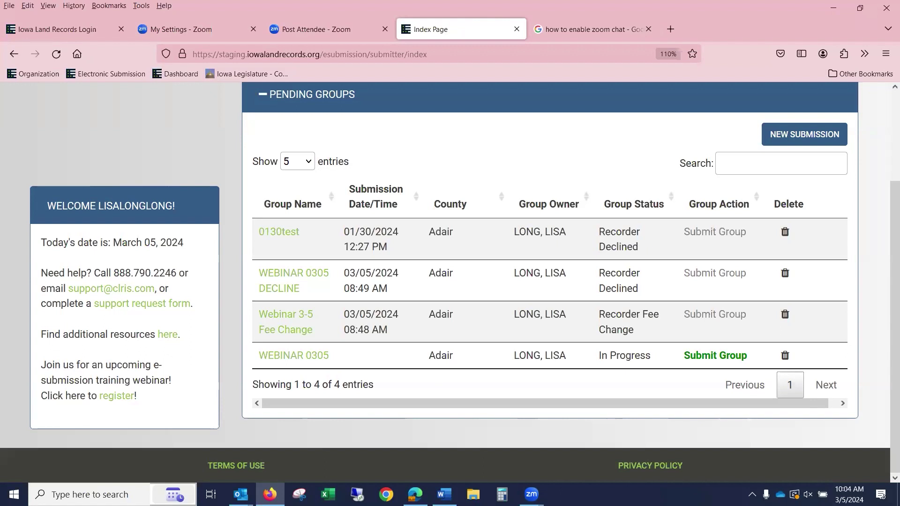
pyautogui.scroll(3, 67, 199)
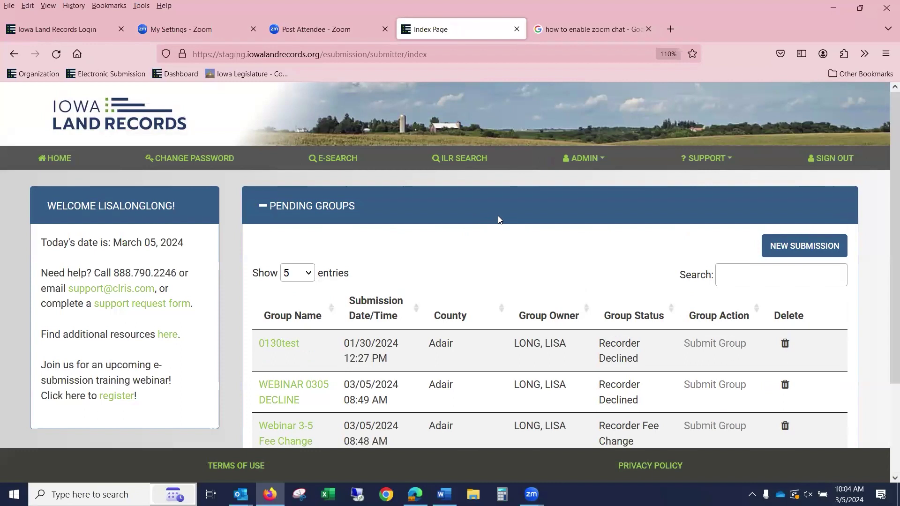
pyautogui.scroll(-2, 535, 217)
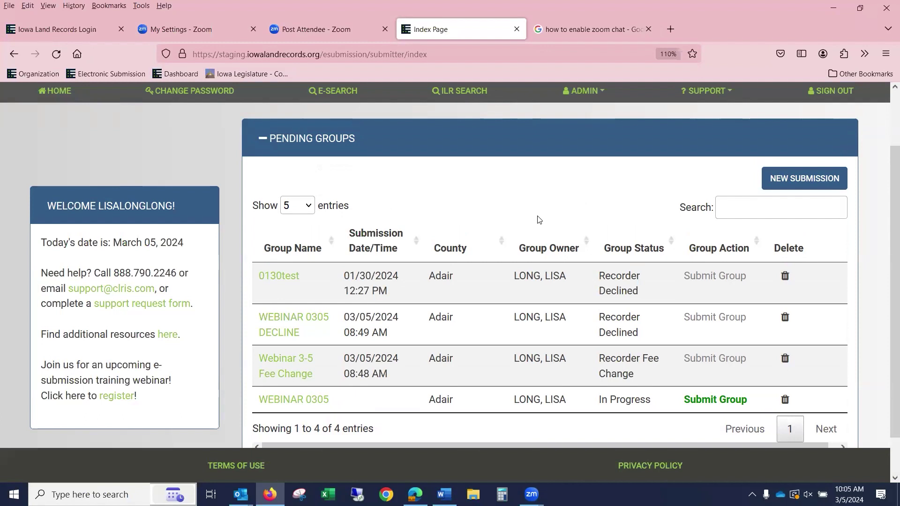
pyautogui.click(665, 33)
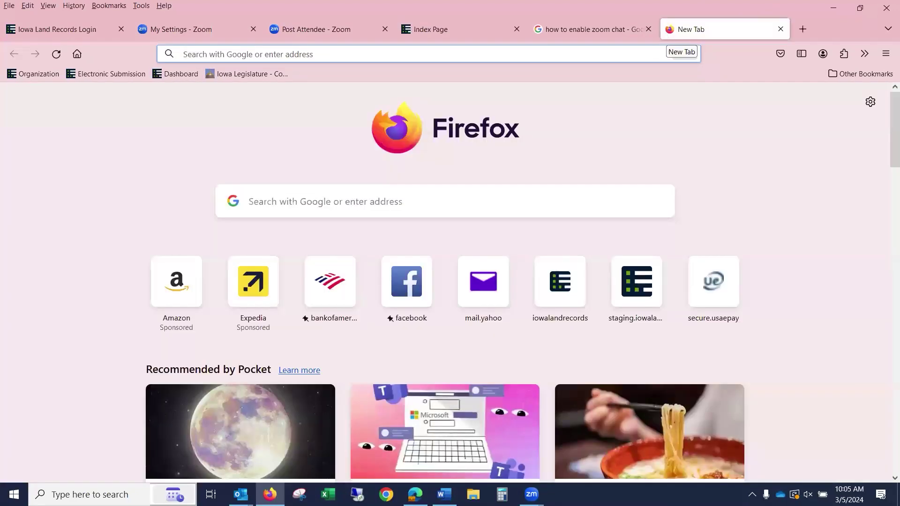
pyautogui.write('i')
pyautogui.press('Right')
pyautogui.write('p')
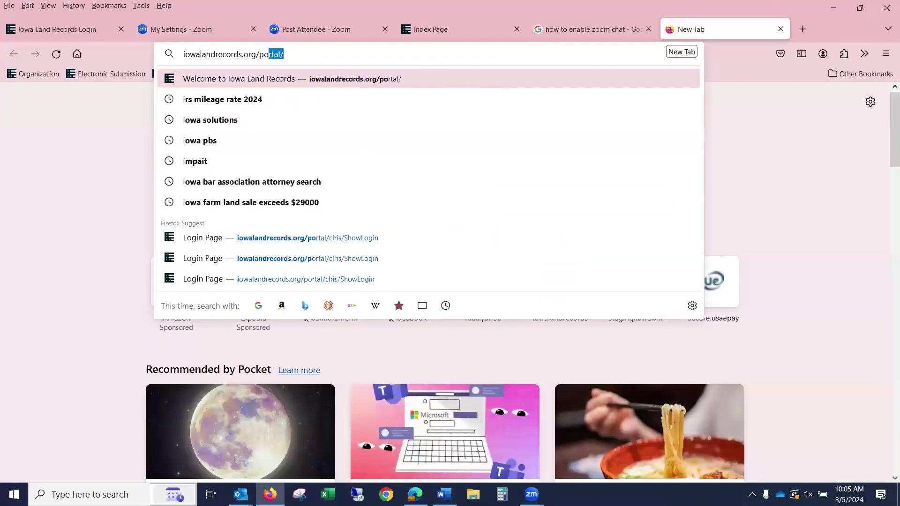
pyautogui.press('Return')
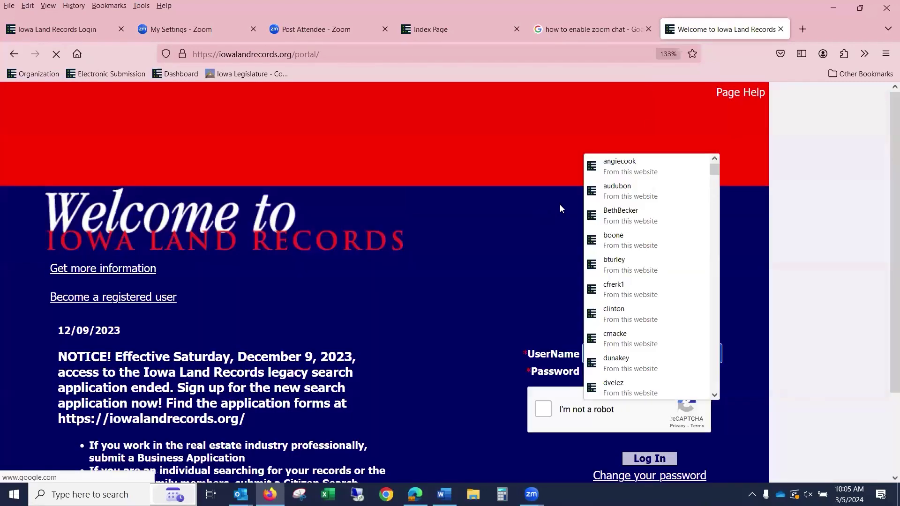
# - Zoom out the login page, dismiss the saved usernames list, and go back to Pending Groups
pyautogui.hotkey('ctrl', '-')
pyautogui.click(803, 190)
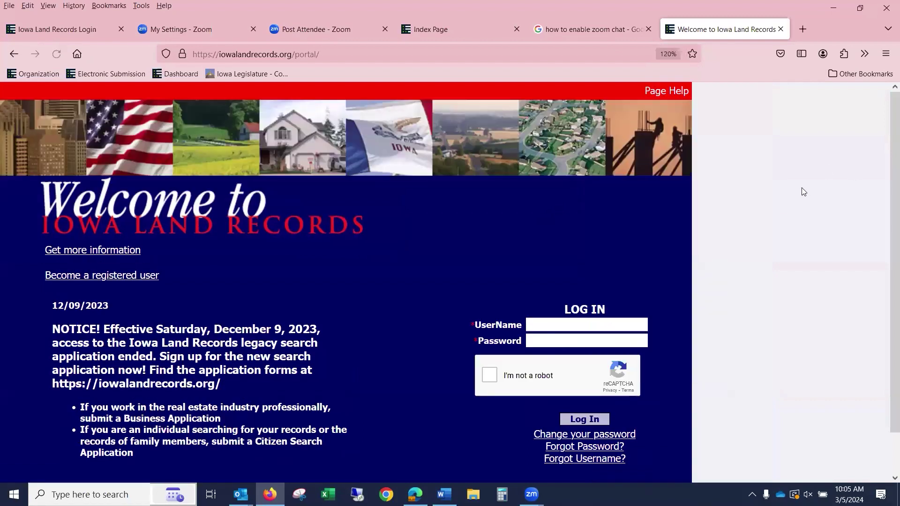
pyautogui.click(444, 31)
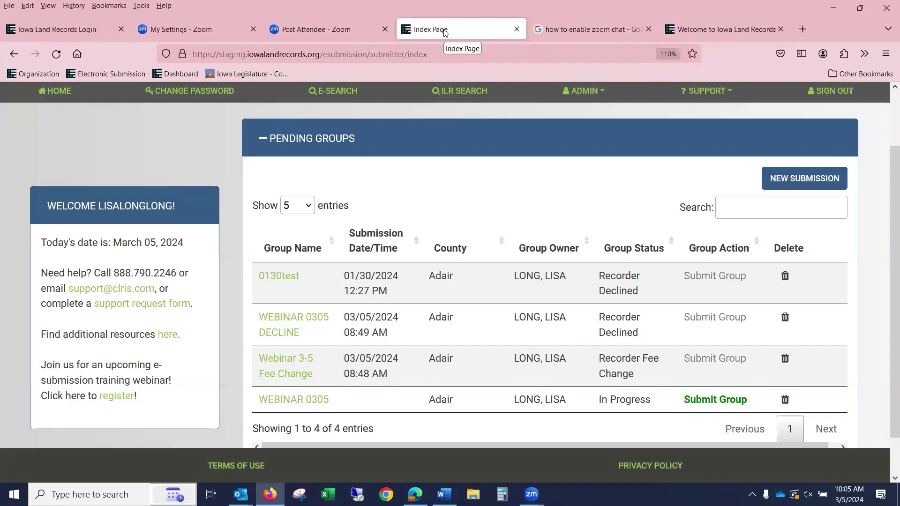
pyautogui.press('XF86AudioRaiseVolume')
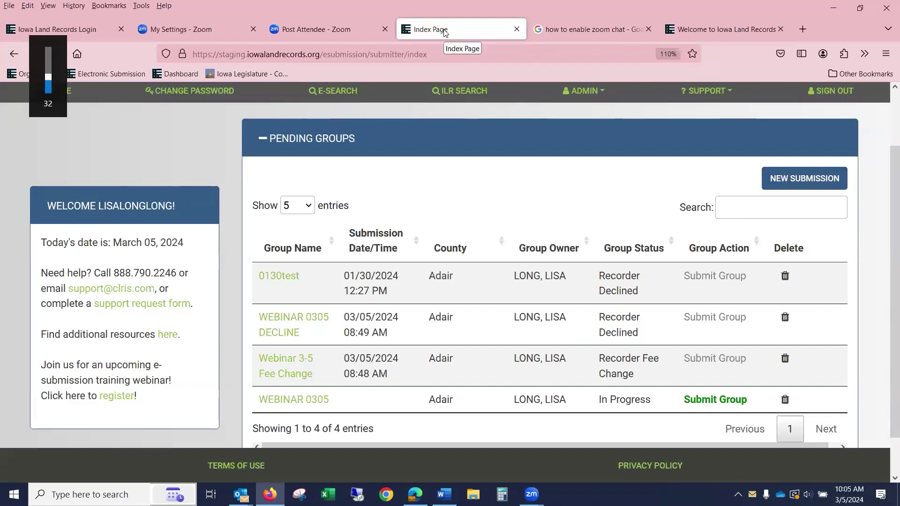
pyautogui.press('XF86AudioRaiseVolume')
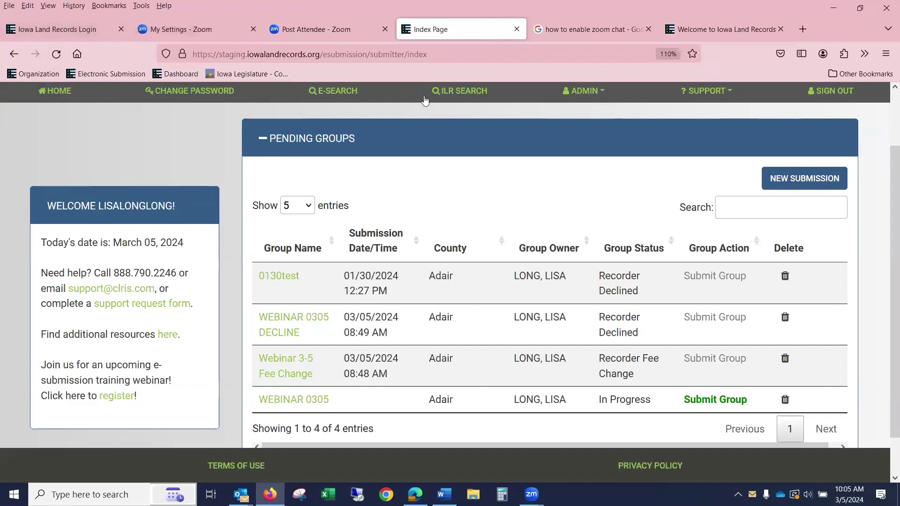
pyautogui.click(67, 94)
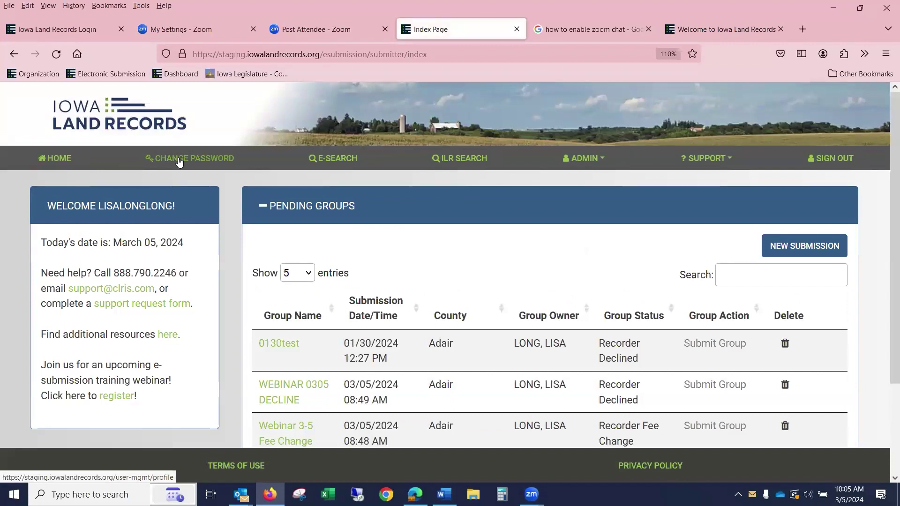
# - Go to CHANGE PASSWORD and review the My Profile contact details and password-change form
pyautogui.click(178, 161)
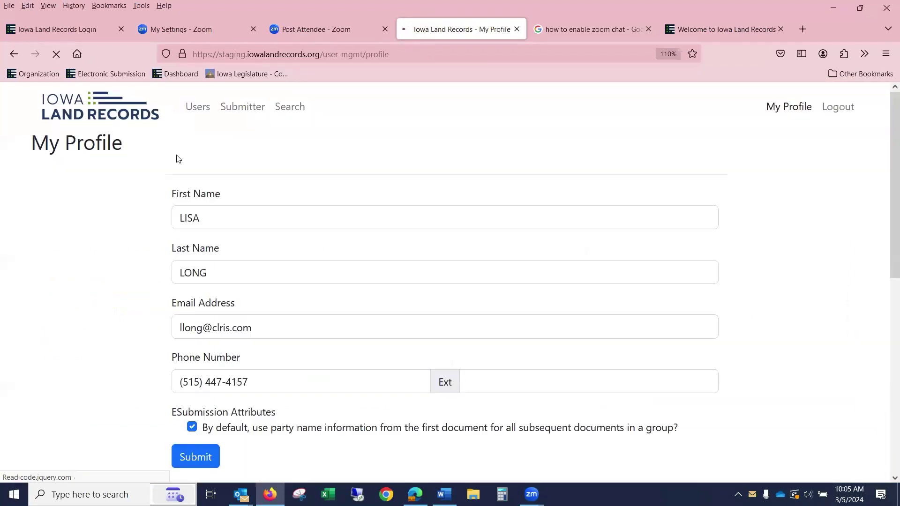
pyautogui.scroll(-5, 372, 178)
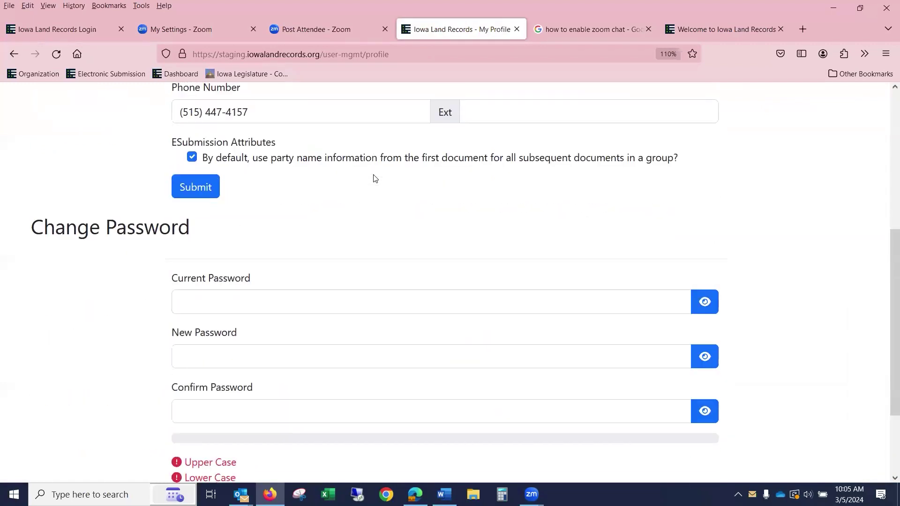
pyautogui.scroll(-2, 375, 178)
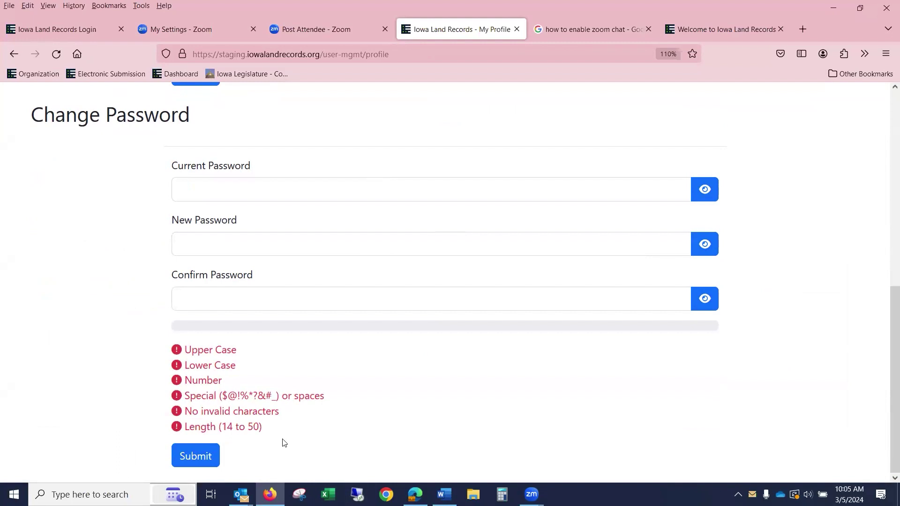
pyautogui.scroll(7, 442, 380)
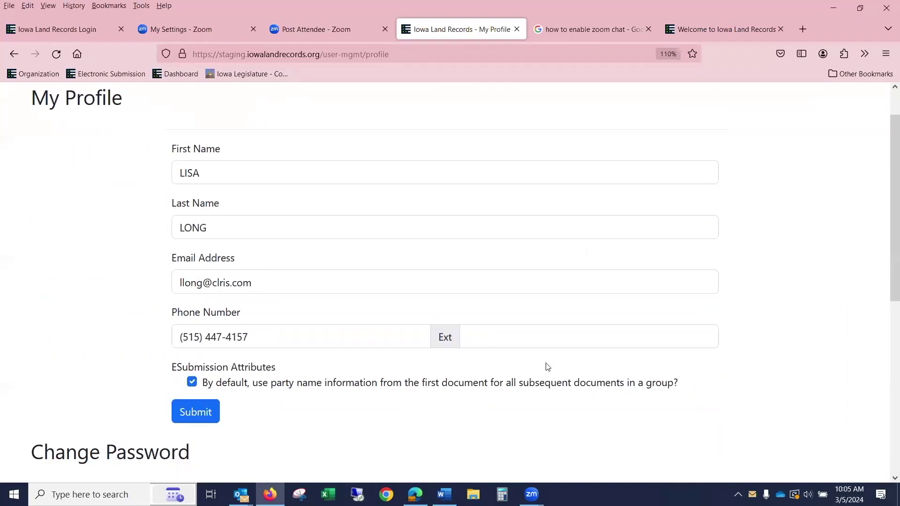
pyautogui.scroll(-1, 553, 359)
pyautogui.scroll(3, 718, 185)
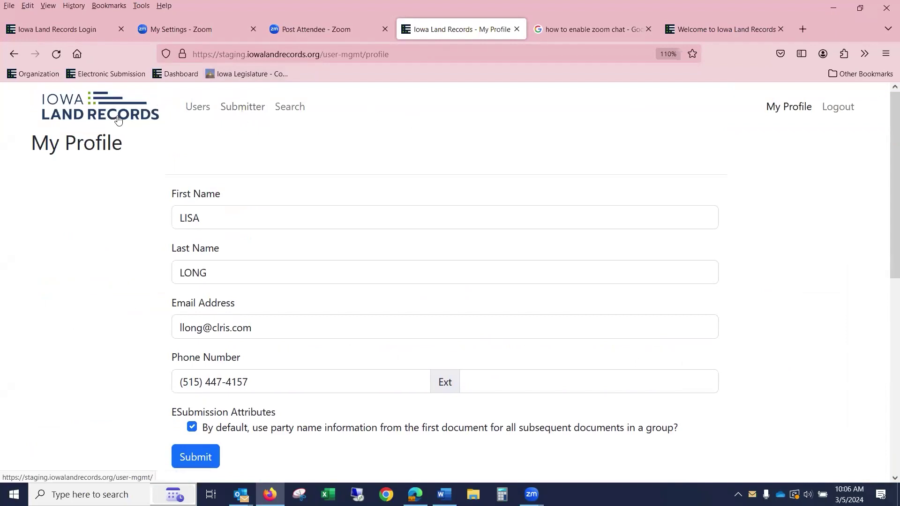
# - Return to the Submitter Pending Groups list and expand the ADMIN dropdown
pyautogui.click(254, 110)
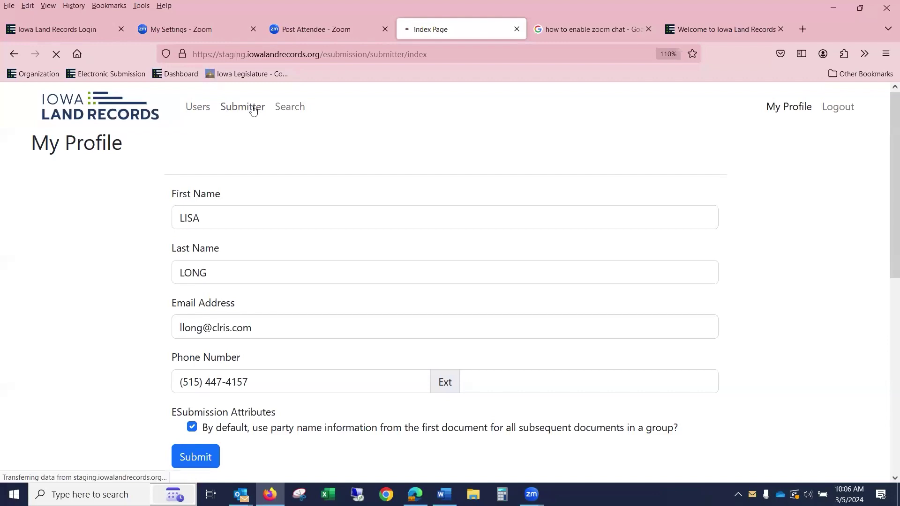
pyautogui.scroll(-3, 281, 211)
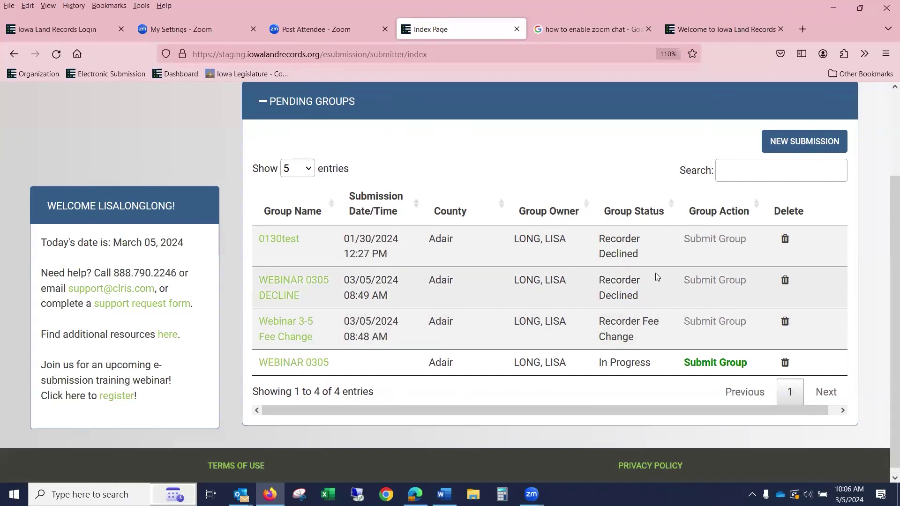
pyautogui.scroll(3, 694, 234)
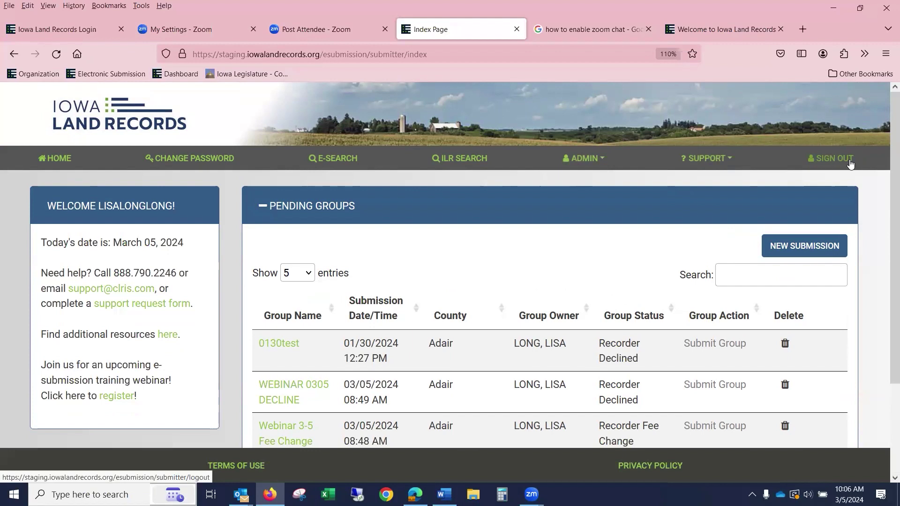
pyautogui.click(586, 162)
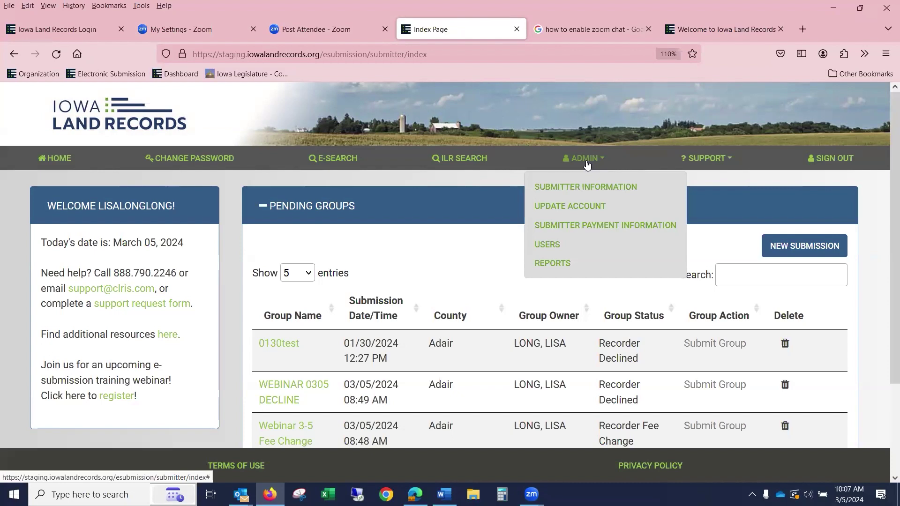
# - Go to ADMIN > USERS, choose Add, and review the blank Add User fields
pyautogui.click(542, 253)
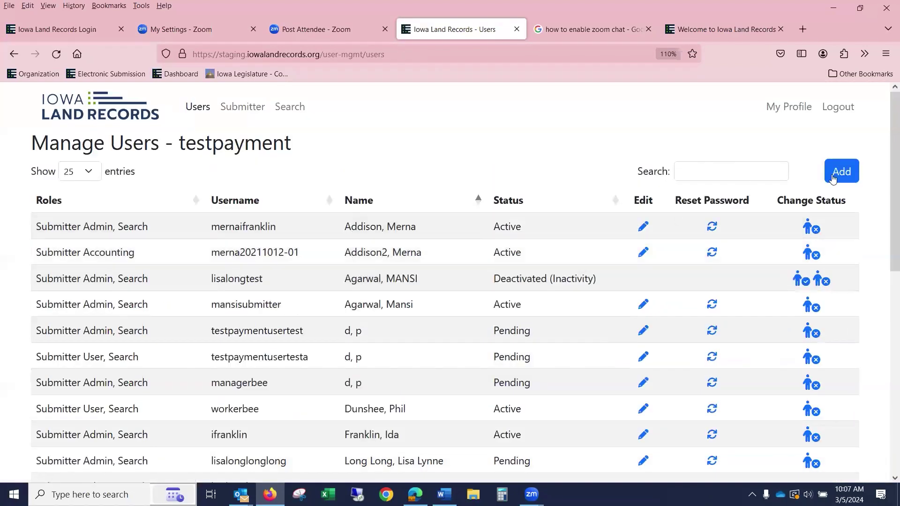
pyautogui.click(832, 178)
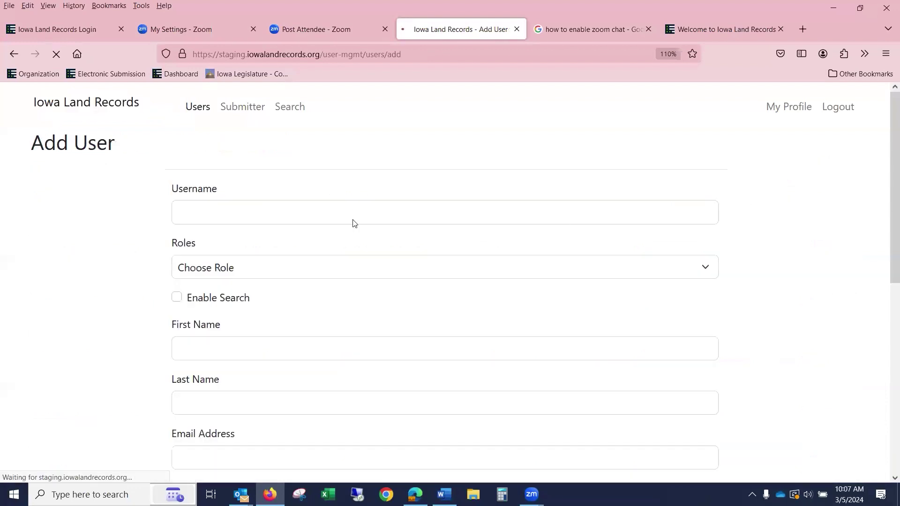
pyautogui.scroll(-6, 287, 210)
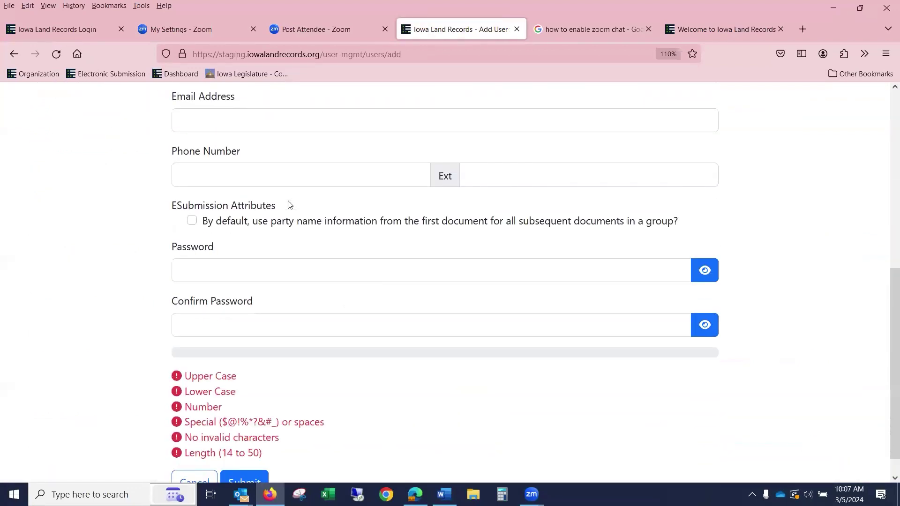
pyautogui.scroll(-1, 288, 208)
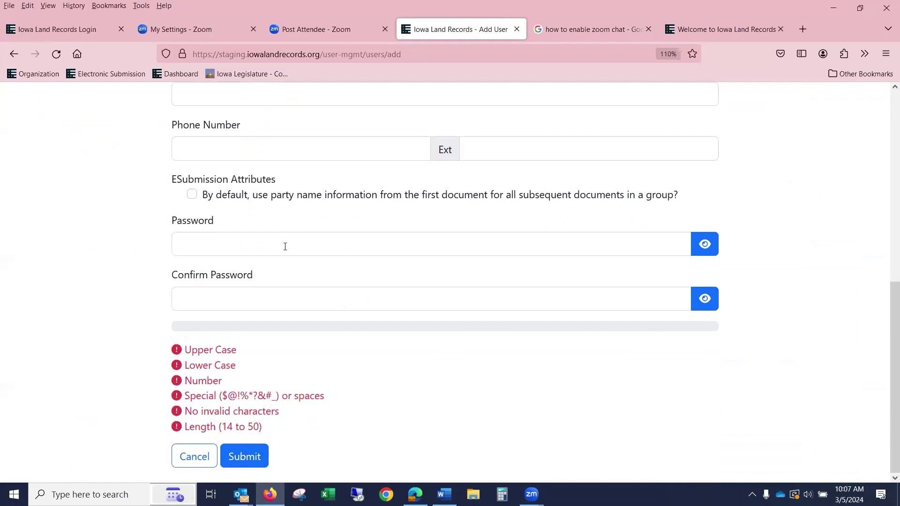
pyautogui.scroll(5, 284, 245)
pyautogui.scroll(5, 286, 251)
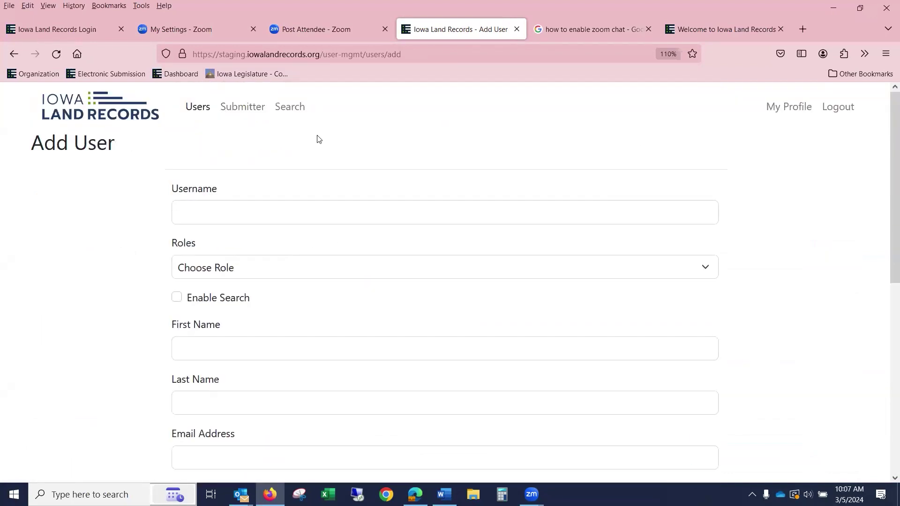
# - Leave Add User for the Submitter Pending Groups page and expand the ADMIN dropdown
pyautogui.click(231, 113)
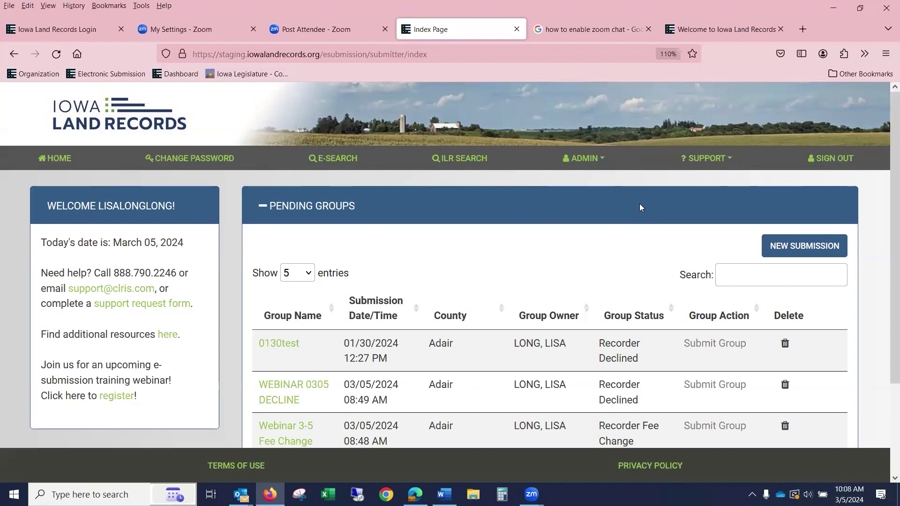
pyautogui.click(586, 162)
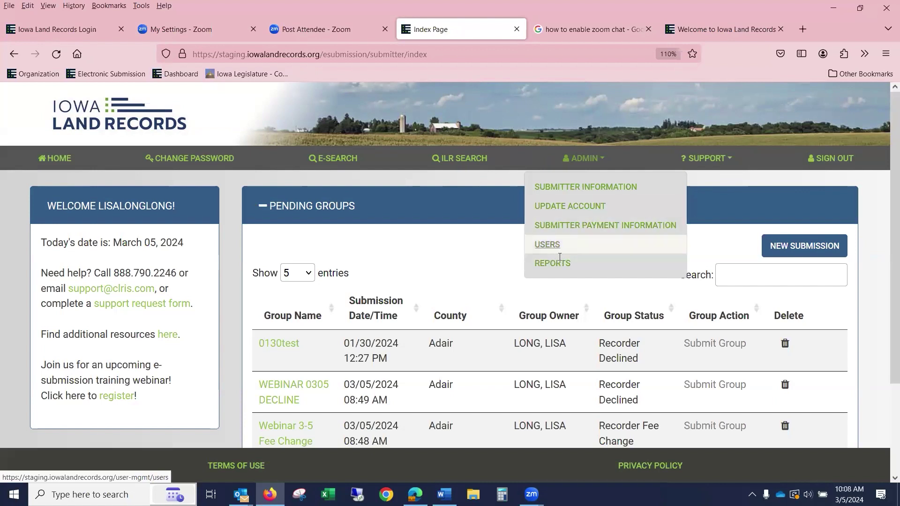
# - Open ADMIN > Submitter Payment Information to view testpayment's payment account details
pyautogui.click(597, 227)
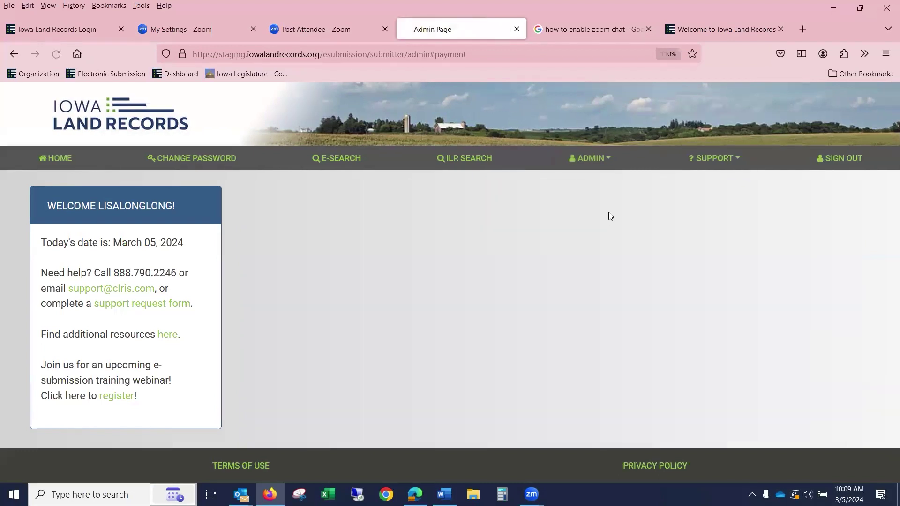
pyautogui.scroll(-5, 823, 248)
pyautogui.scroll(5, 823, 243)
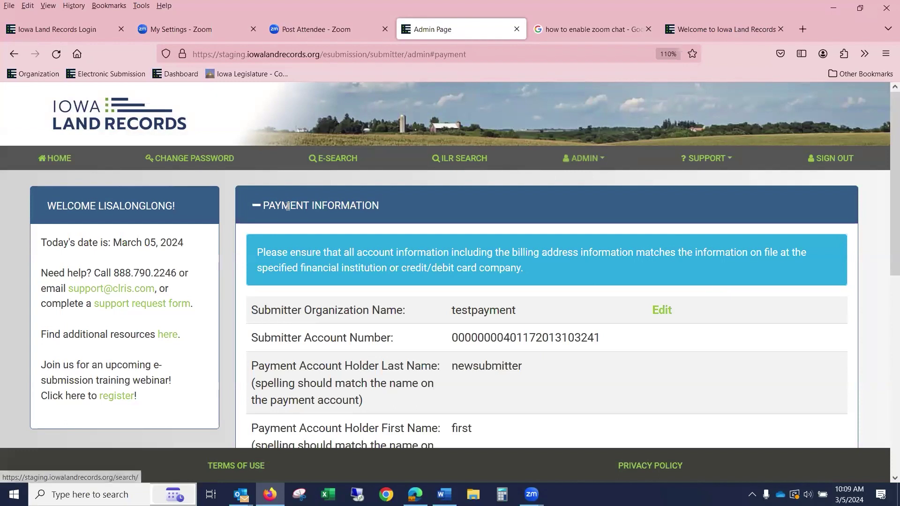
pyautogui.click(587, 165)
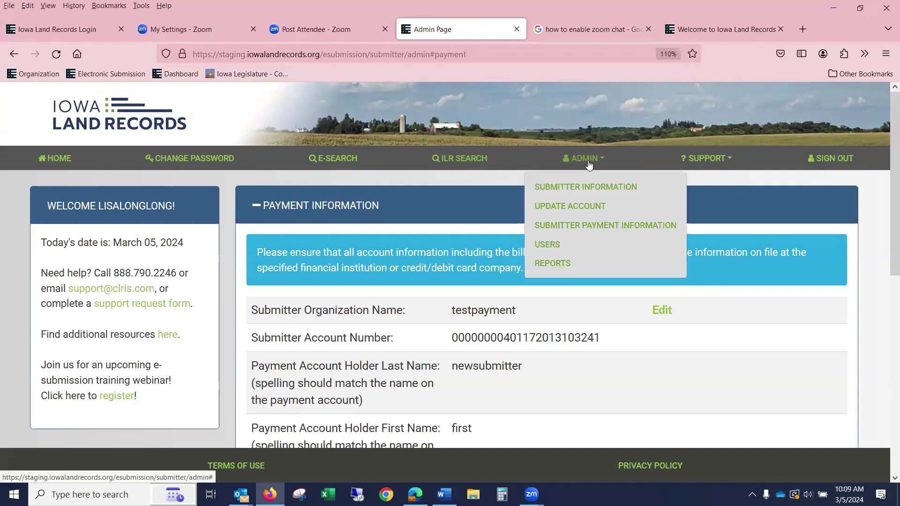
pyautogui.click(577, 225)
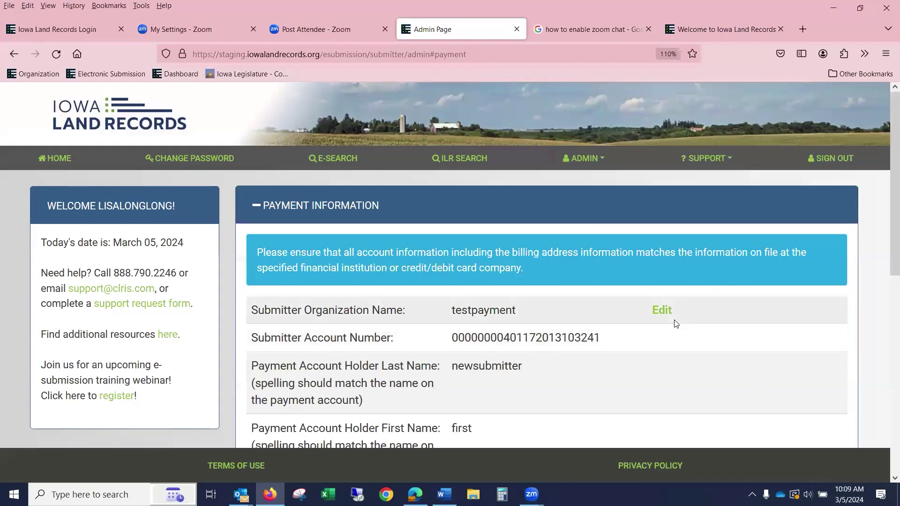
pyautogui.scroll(-3, 675, 321)
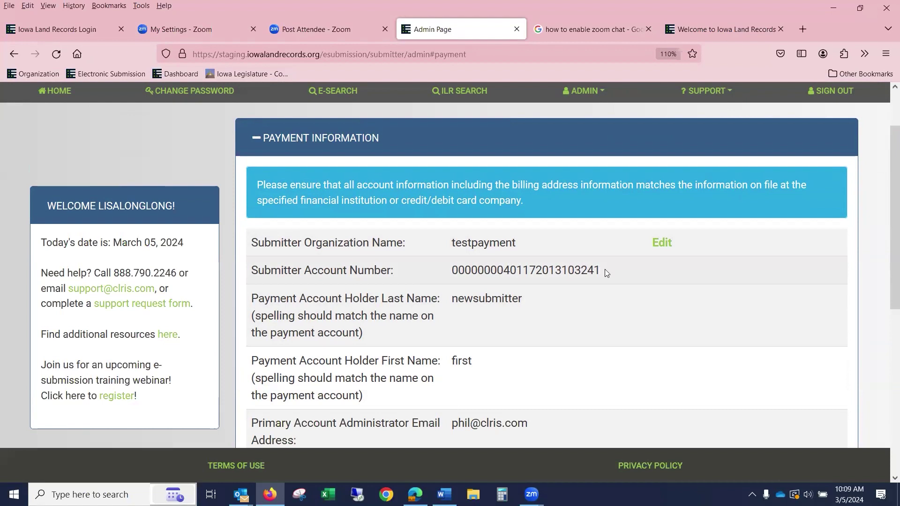
# - Put the testpayment payment information in edit mode and review the holder, billing and bank fields
pyautogui.click(669, 241)
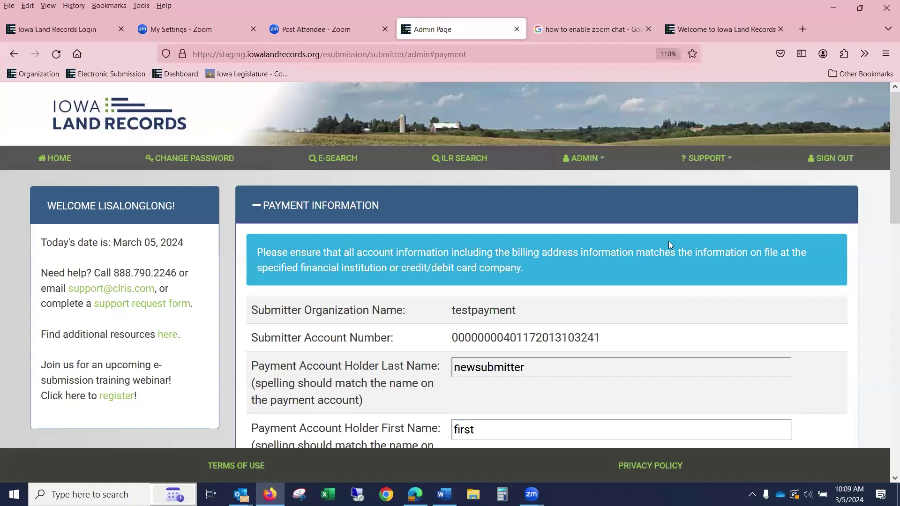
pyautogui.scroll(-6, 669, 243)
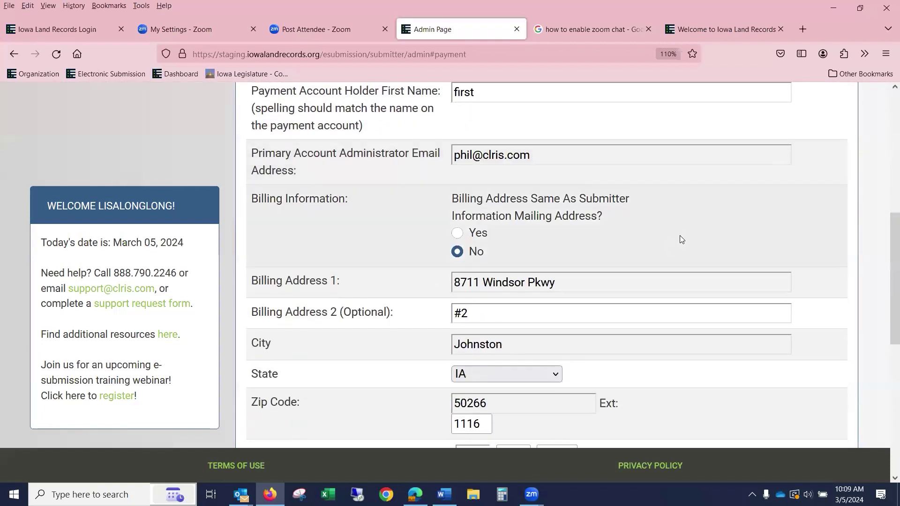
pyautogui.scroll(5, 681, 235)
pyautogui.scroll(-3, 683, 239)
pyautogui.click(594, 164)
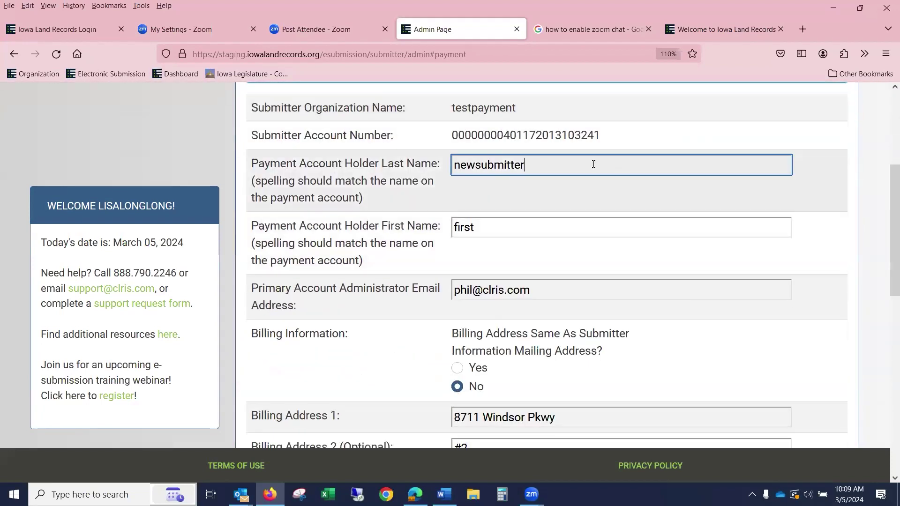
pyautogui.scroll(-9, 600, 164)
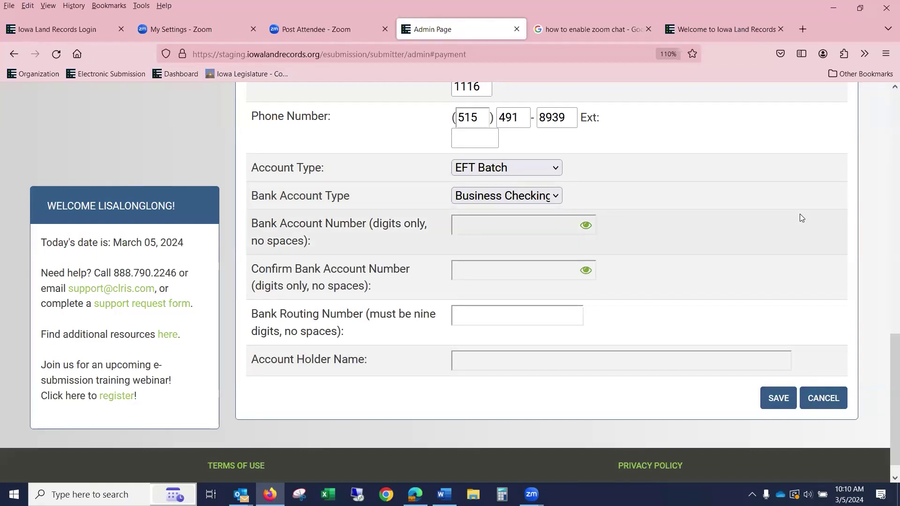
pyautogui.scroll(10, 799, 214)
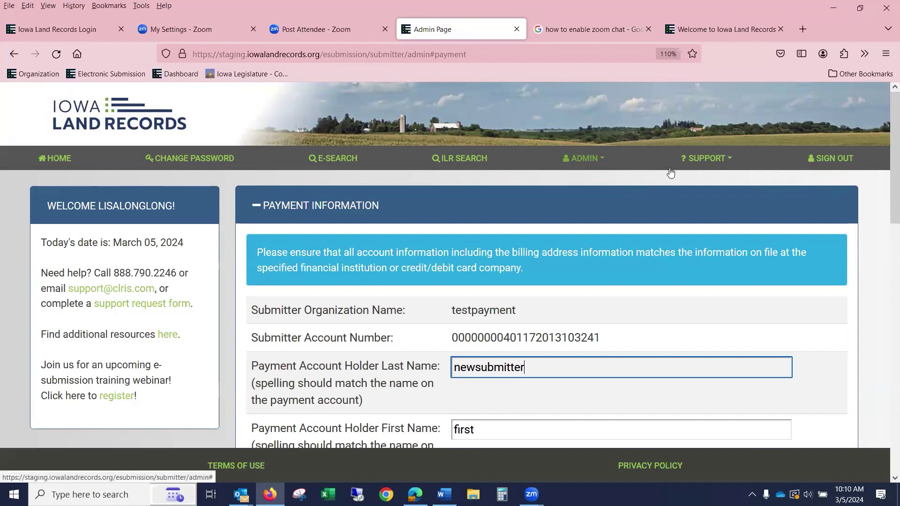
pyautogui.scroll(-5, 739, 417)
pyautogui.scroll(5, 739, 412)
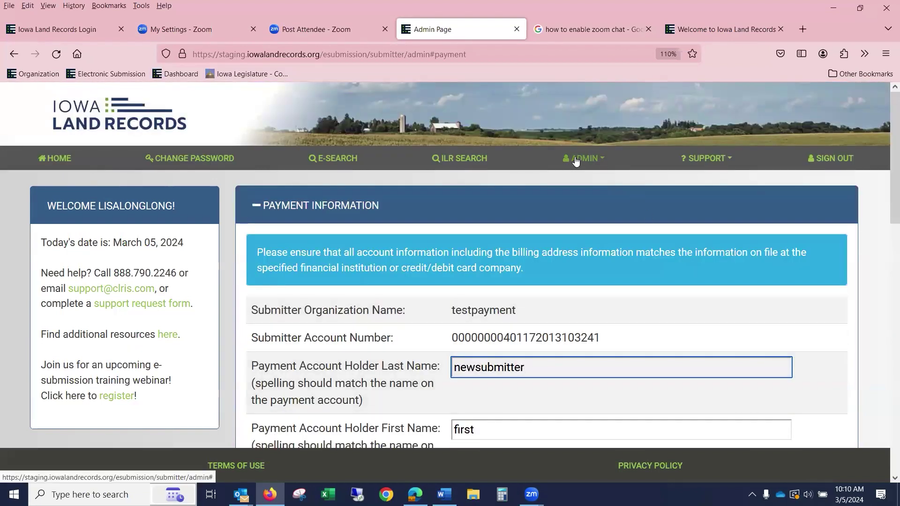
# - Go HOME, review My Profile via ADMIN > Update Account, then return to Submitter Pending Groups
pyautogui.click(52, 161)
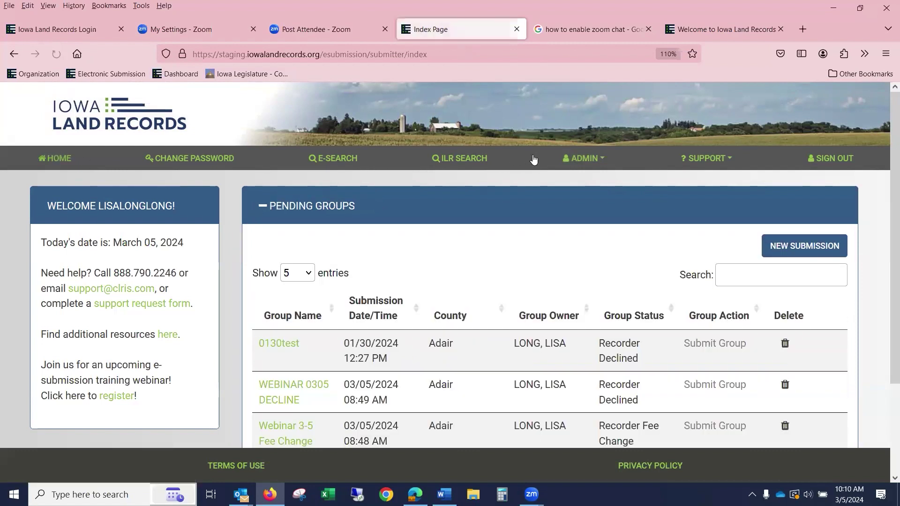
pyautogui.click(577, 162)
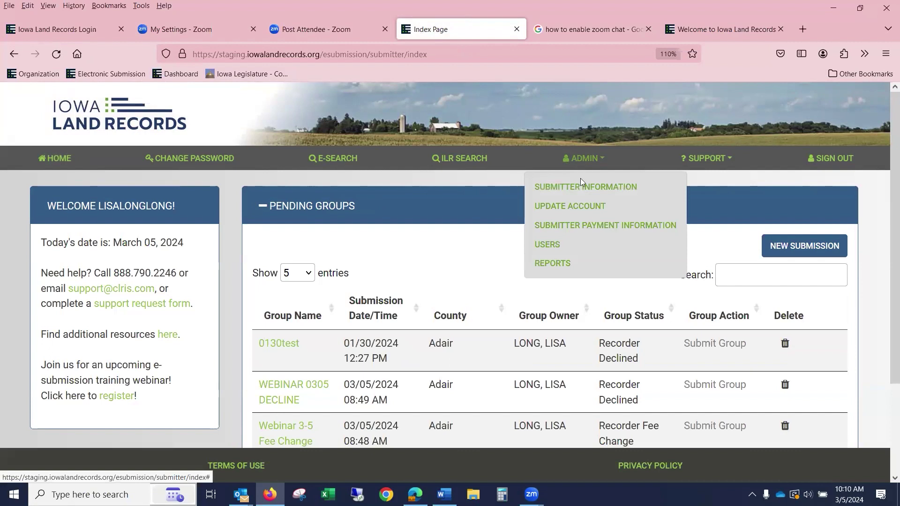
pyautogui.click(584, 206)
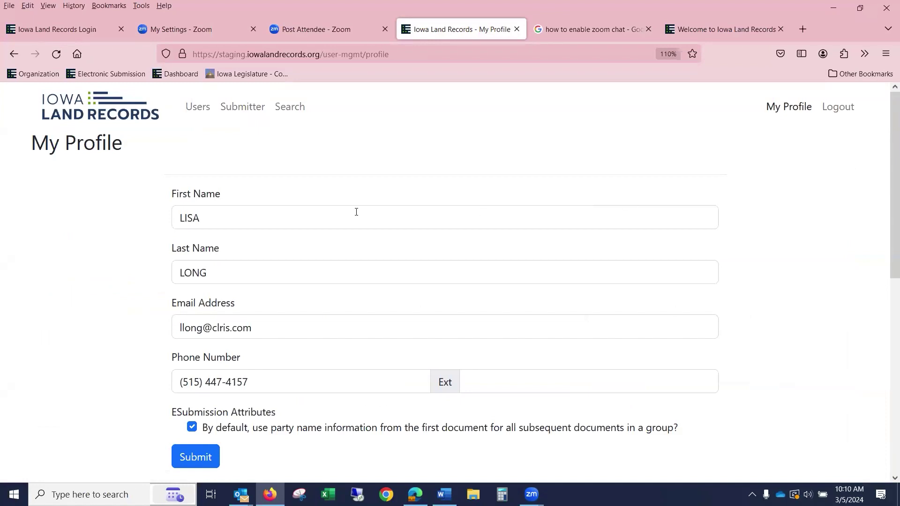
pyautogui.scroll(-7, 358, 210)
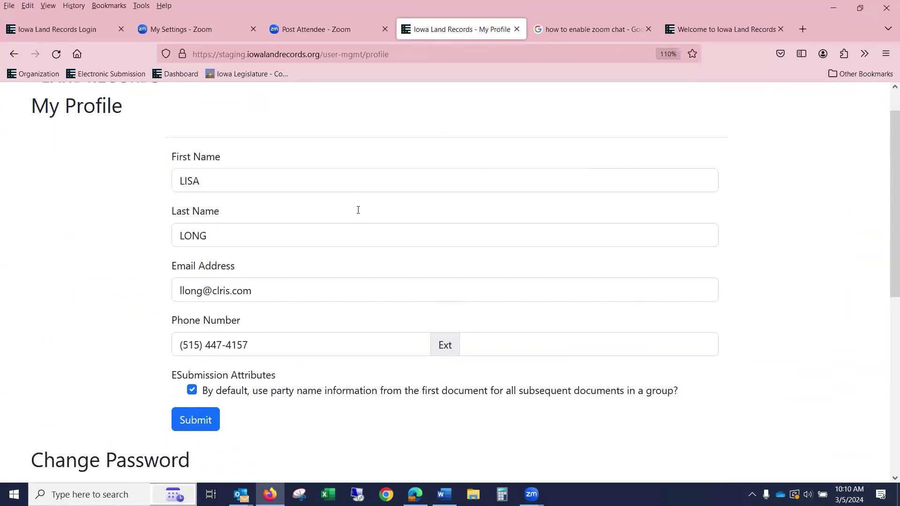
pyautogui.scroll(7, 359, 210)
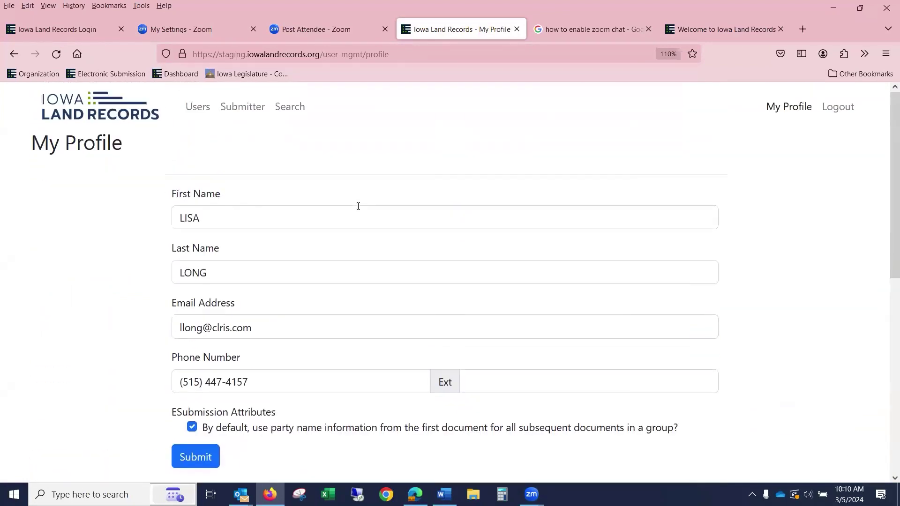
pyautogui.scroll(-8, 358, 207)
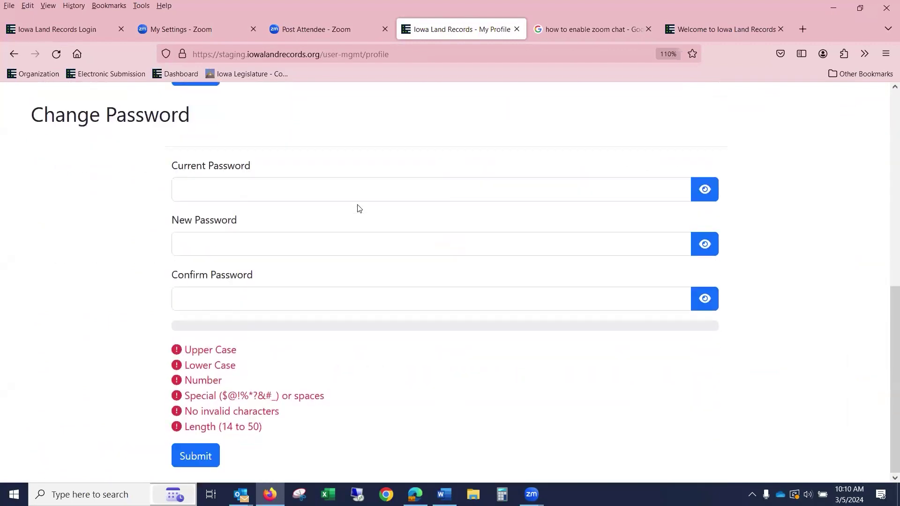
pyautogui.scroll(7, 358, 207)
pyautogui.scroll(1, 459, 209)
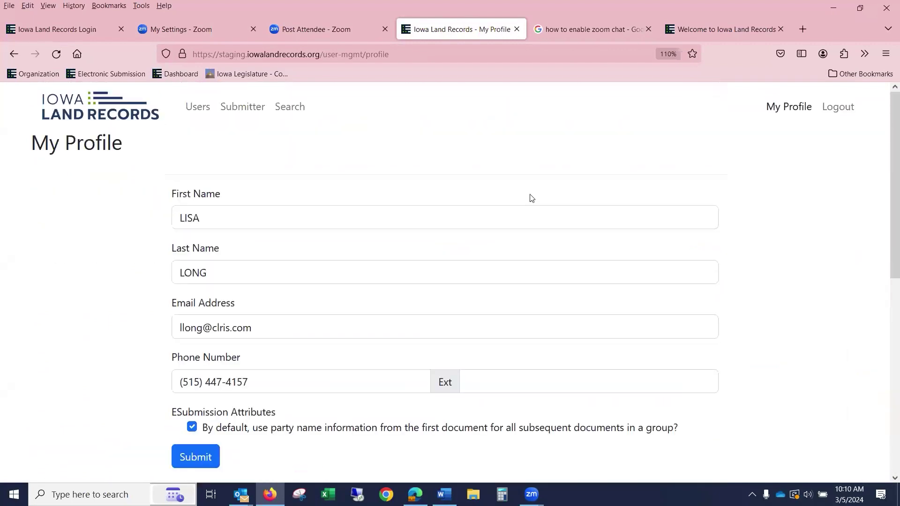
pyautogui.click(245, 109)
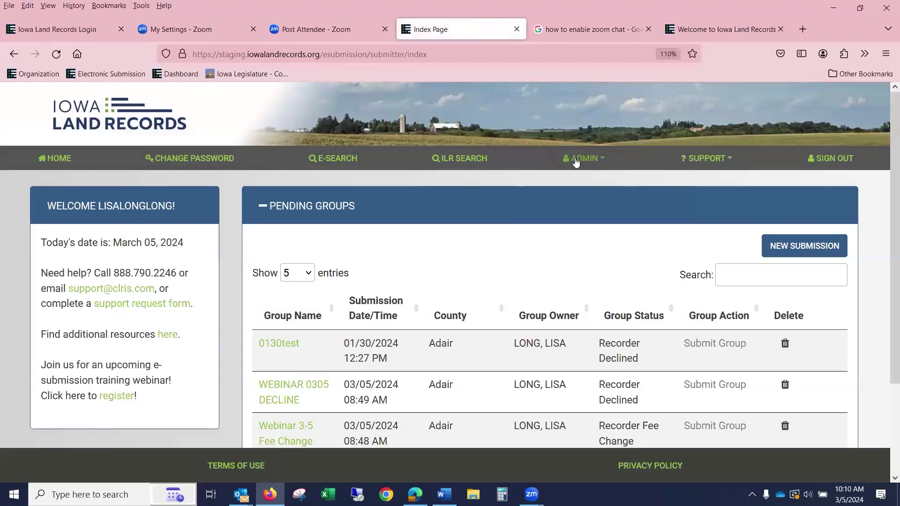
# - Open ADMIN > Submitter Information for testpayment, switch it to edit mode, and save
pyautogui.click(576, 161)
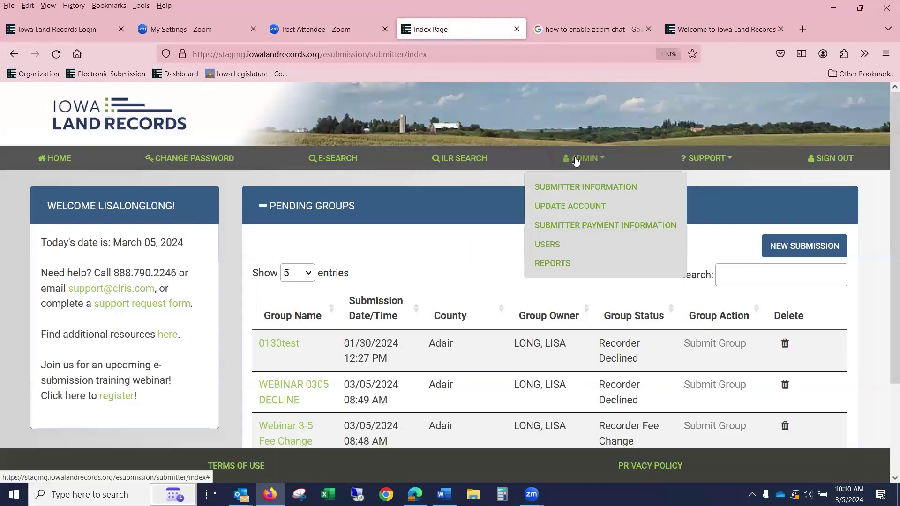
pyautogui.click(578, 186)
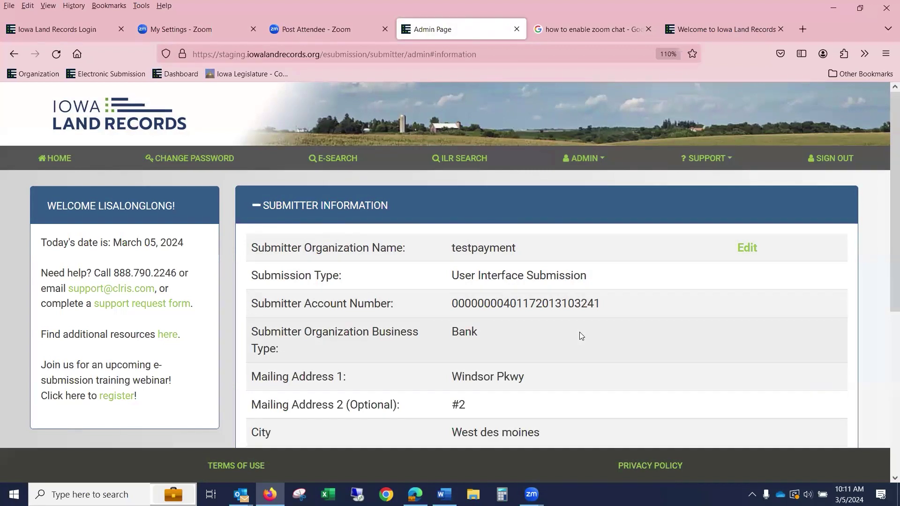
pyautogui.scroll(-4, 579, 332)
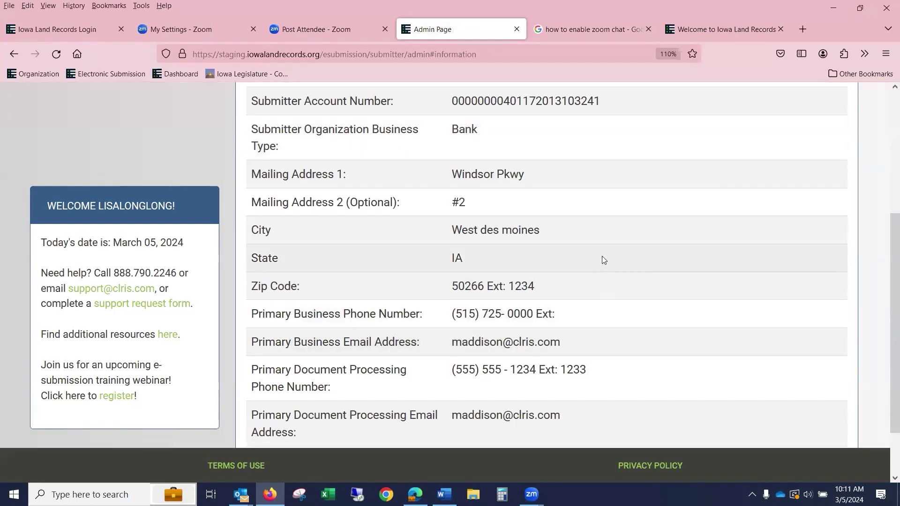
pyautogui.scroll(-1, 602, 260)
pyautogui.scroll(5, 727, 266)
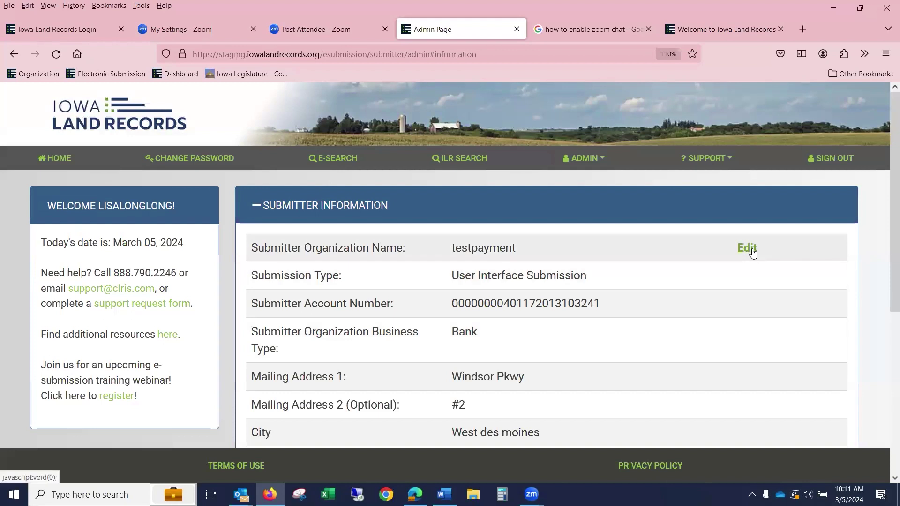
pyautogui.click(750, 248)
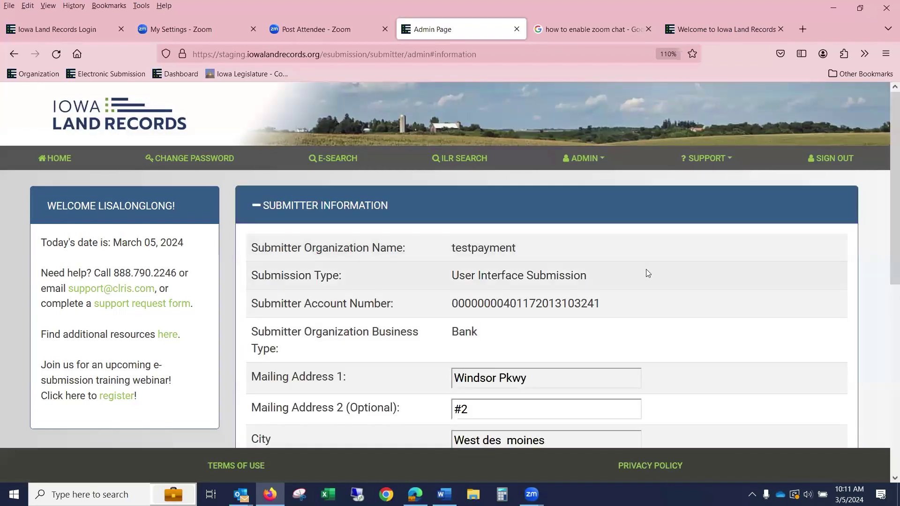
pyautogui.scroll(-7, 644, 270)
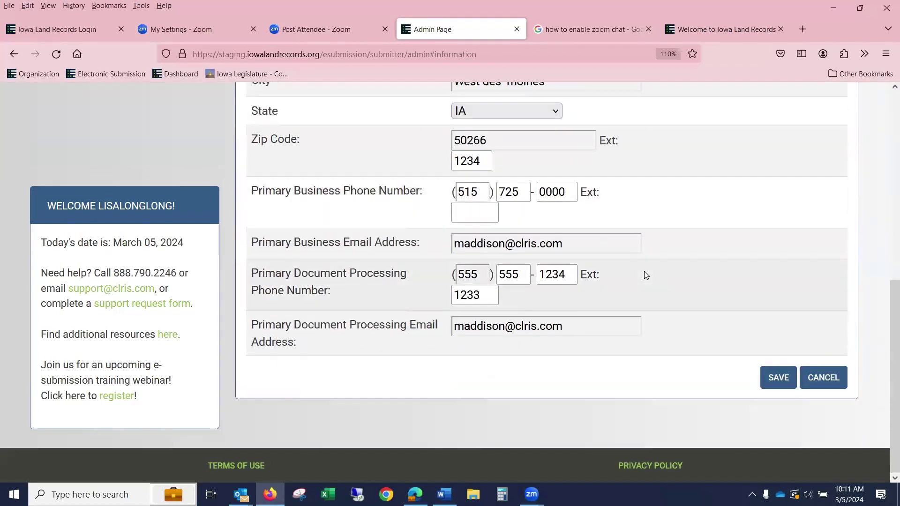
pyautogui.click(779, 377)
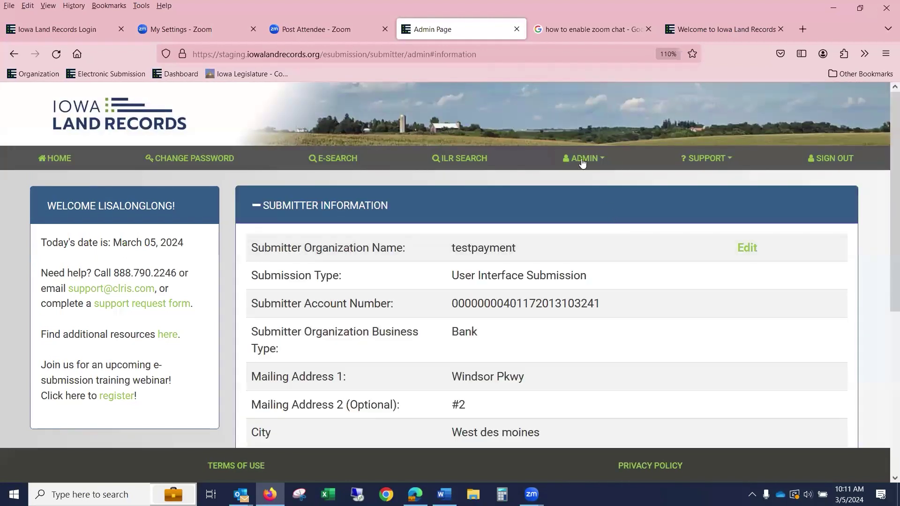
# - Generate the current-month Settlement Report from ADMIN > Reports
pyautogui.click(583, 162)
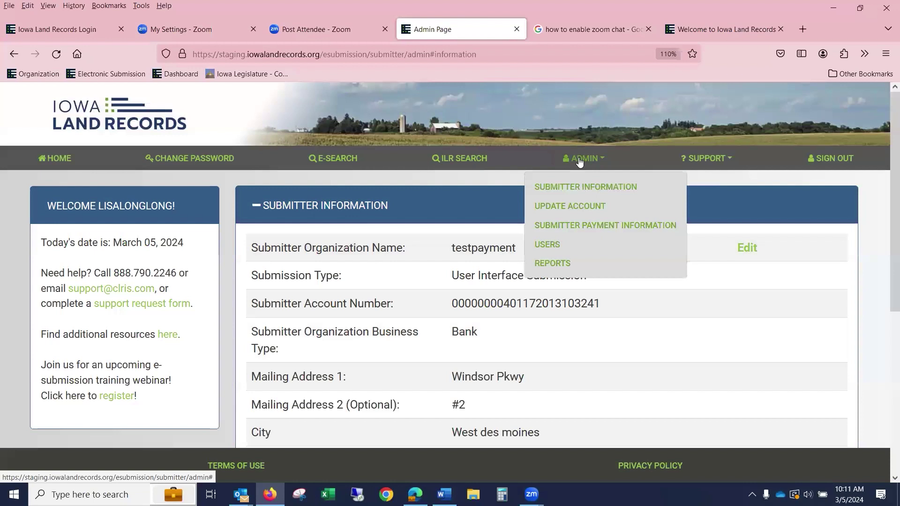
pyautogui.click(562, 266)
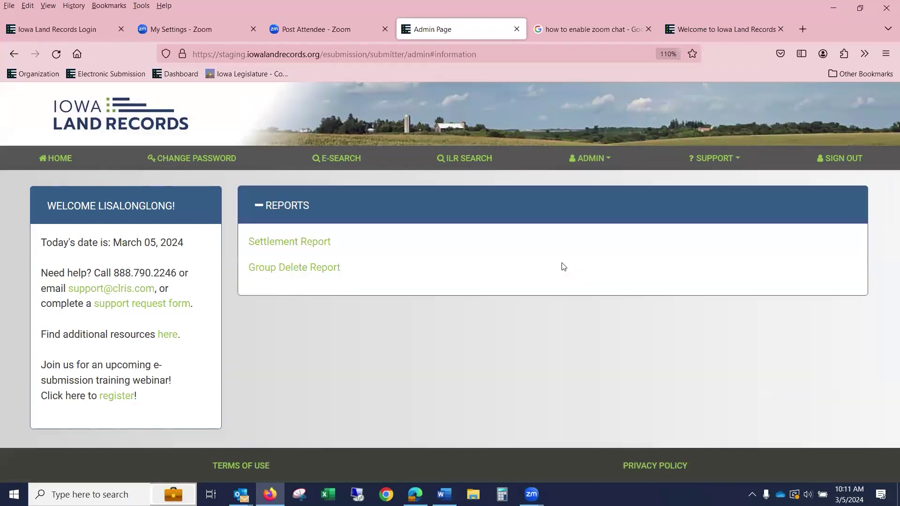
pyautogui.click(296, 245)
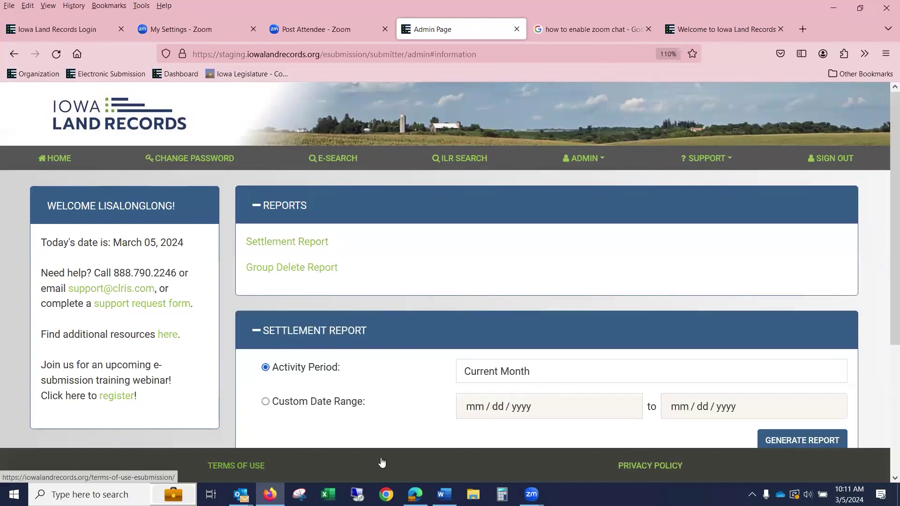
pyautogui.click(803, 442)
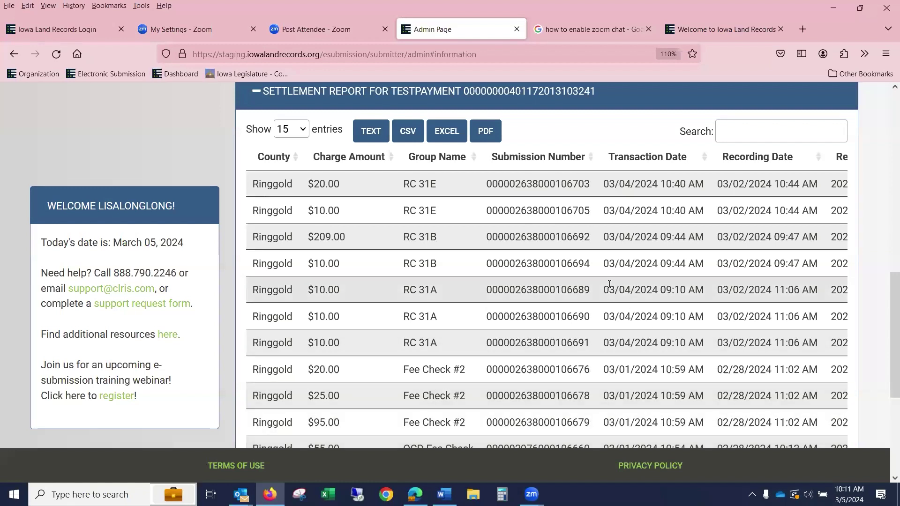
pyautogui.scroll(-5, 562, 283)
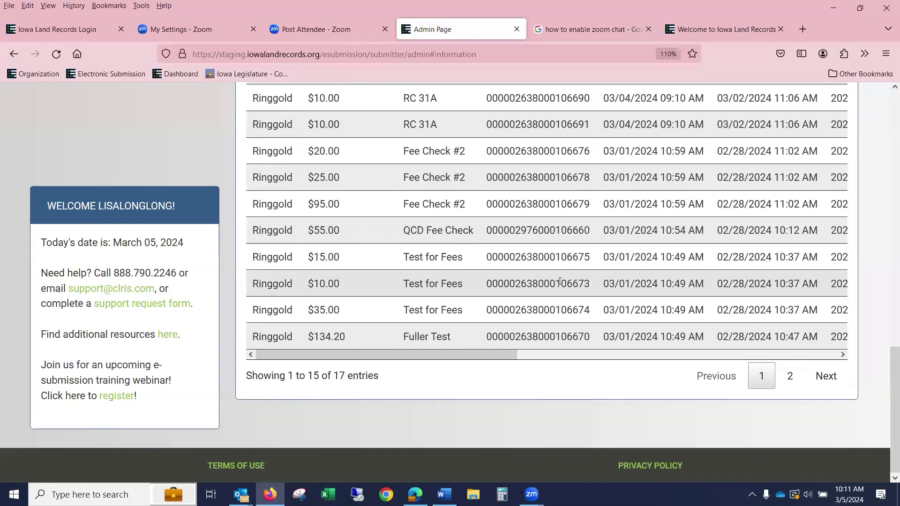
pyautogui.scroll(8, 560, 282)
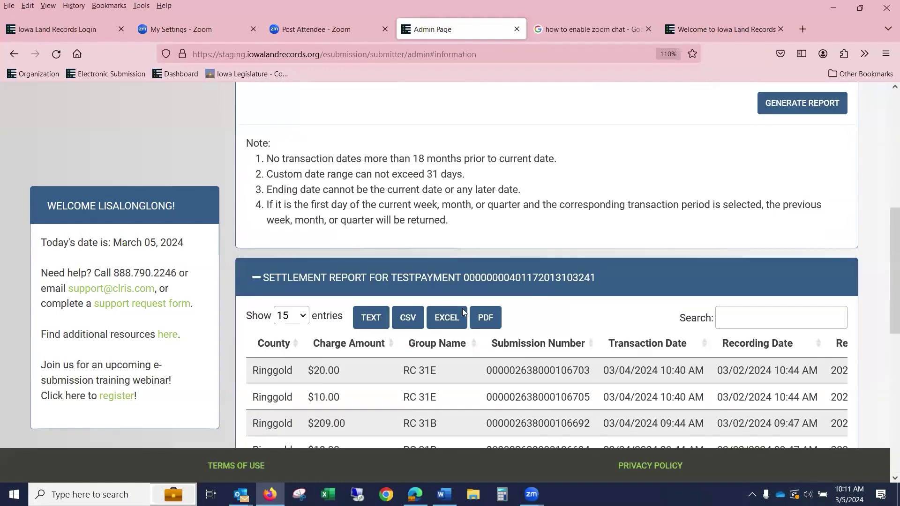
# - Show 25 entries per page and browse all 17 Ringgold transactions and their columns
pyautogui.click(304, 322)
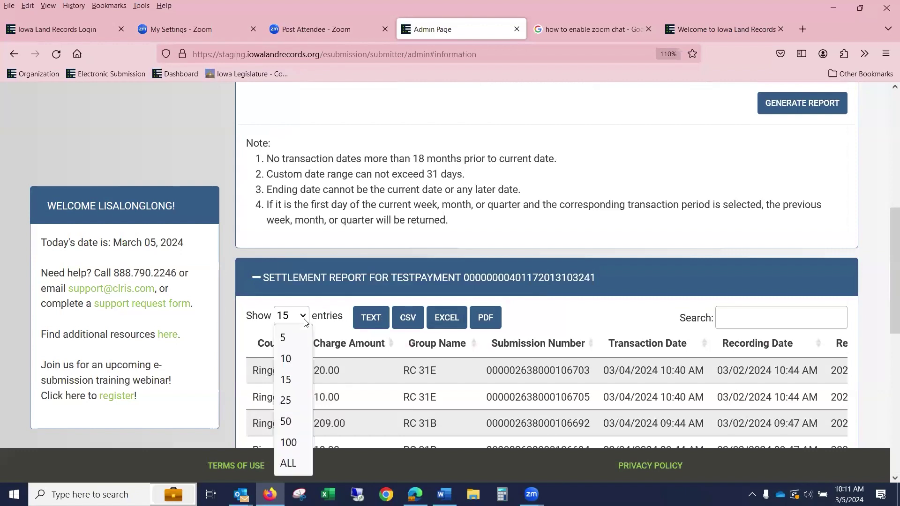
pyautogui.click(288, 399)
pyautogui.scroll(-9, 666, 300)
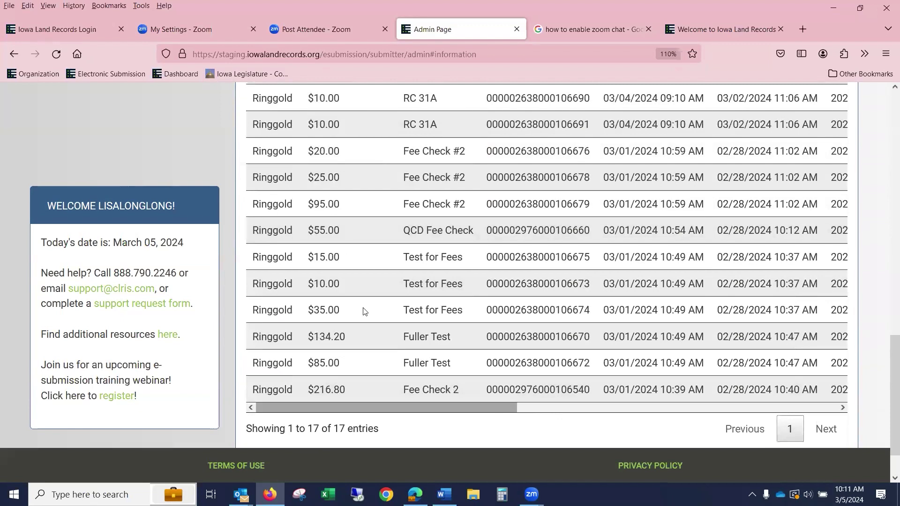
pyautogui.scroll(6, 378, 311)
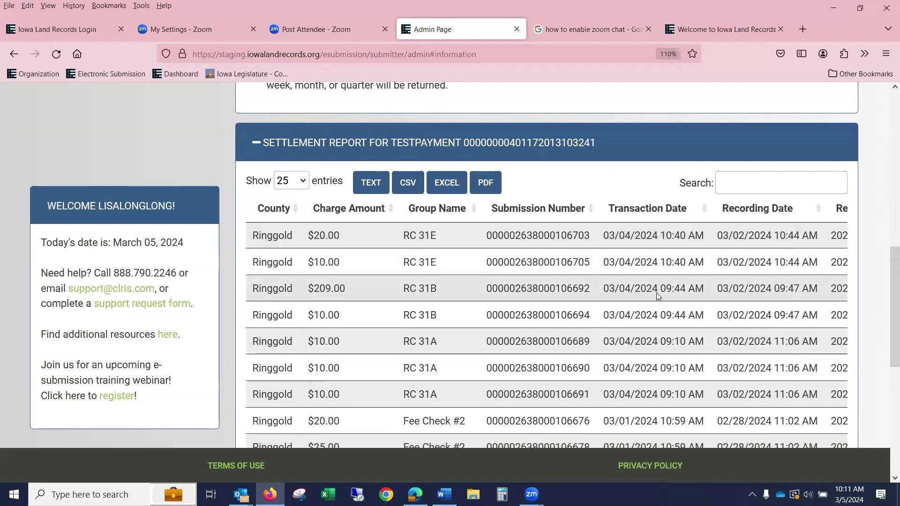
pyautogui.scroll(-2, 656, 292)
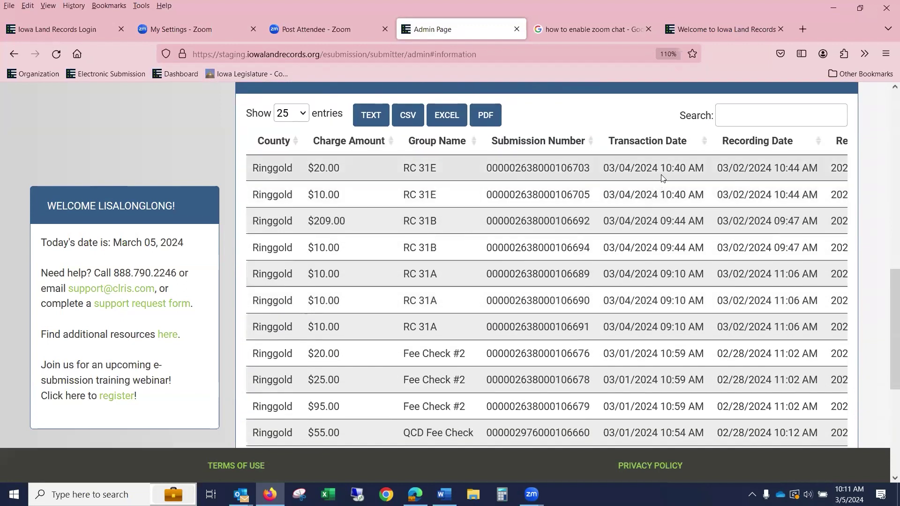
pyautogui.scroll(-2, 745, 140)
pyautogui.scroll(-5, 497, 376)
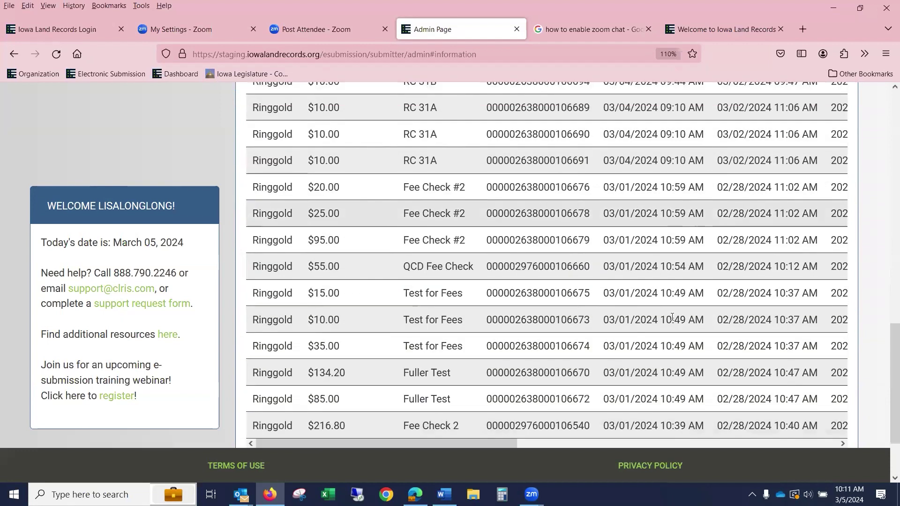
pyautogui.moveTo(496, 355); pyautogui.dragTo(788, 359)
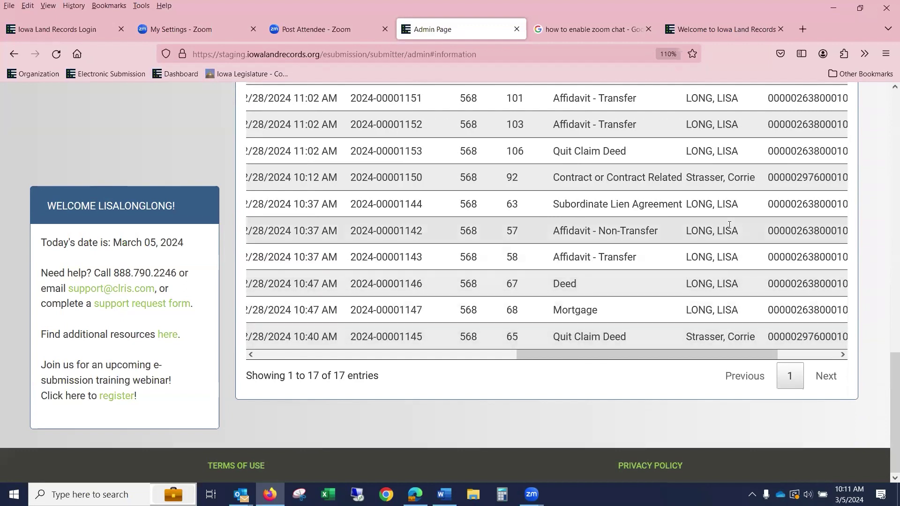
pyautogui.scroll(7, 739, 236)
pyautogui.scroll(5, 738, 237)
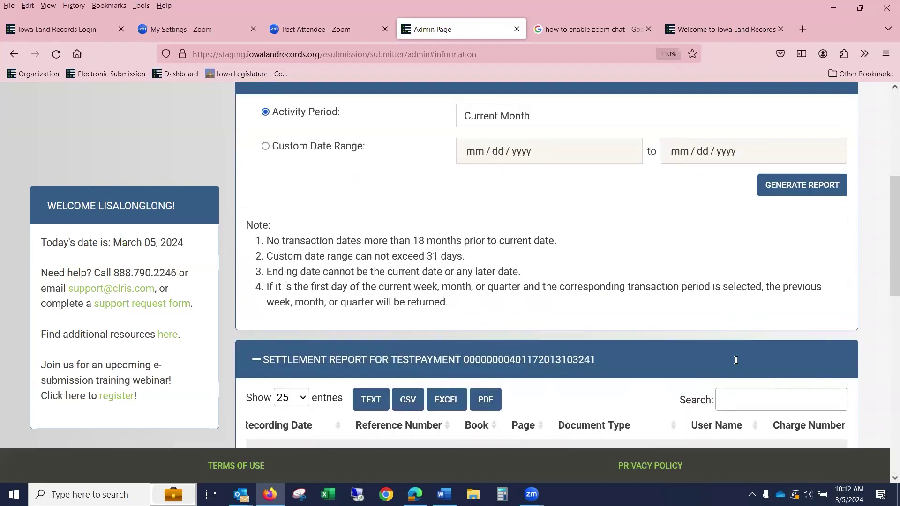
pyautogui.scroll(-3, 735, 361)
pyautogui.scroll(-9, 734, 365)
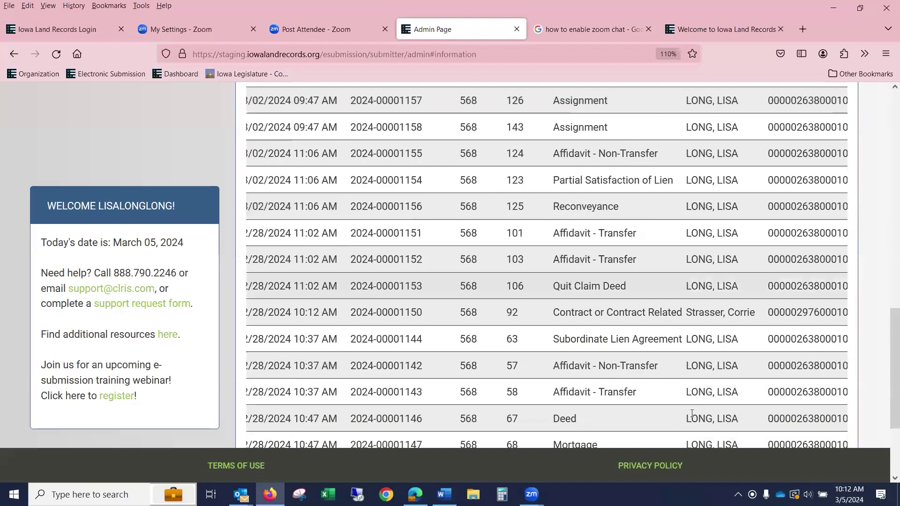
pyautogui.moveTo(594, 355); pyautogui.dragTo(230, 370)
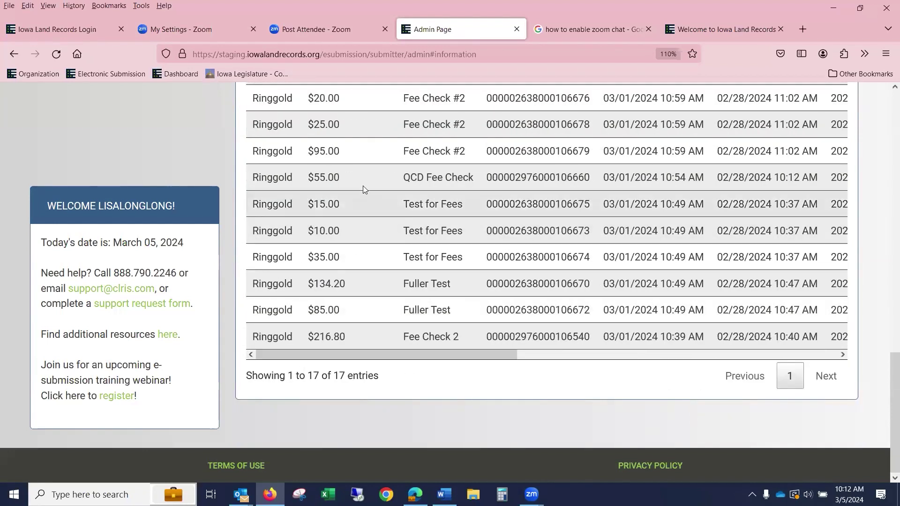
pyautogui.scroll(6, 363, 186)
pyautogui.scroll(4, 533, 202)
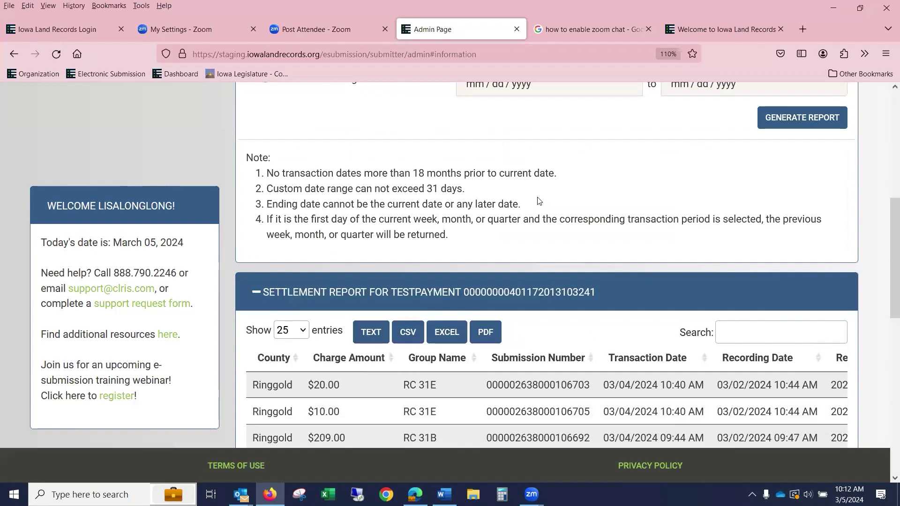
pyautogui.scroll(7, 539, 200)
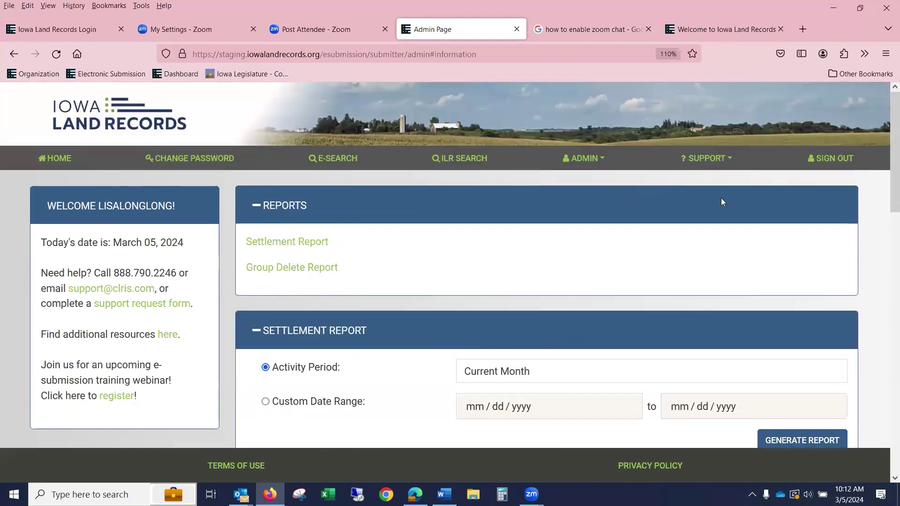
# - Go back to the Pending Groups home page listing 0130test, WEBINAR 0305 DECLINE and Webinar 3-5 Fee Change
pyautogui.click(69, 160)
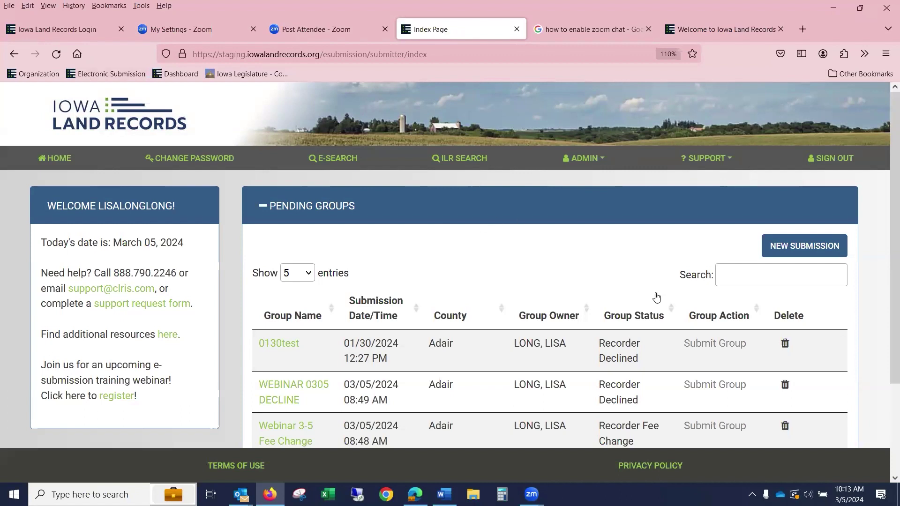
# - Start a new submission with Adair selected as the county
pyautogui.click(808, 247)
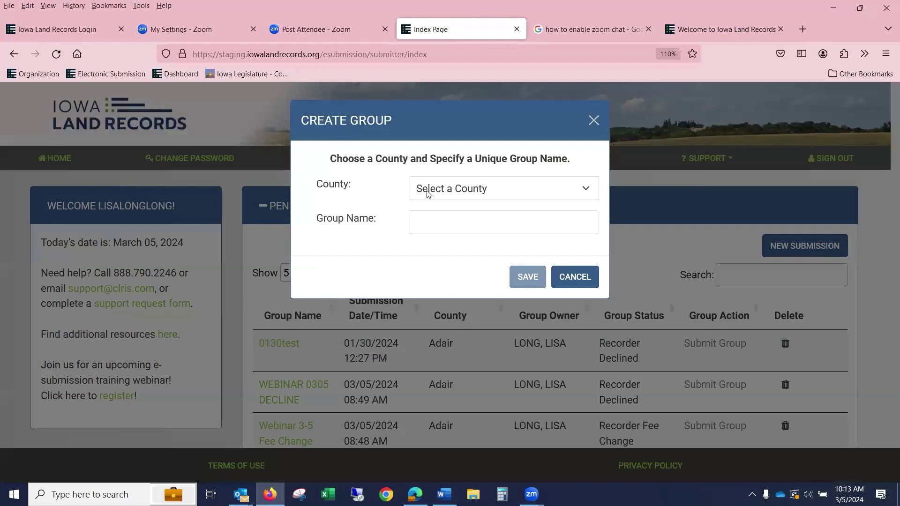
pyautogui.click(427, 194)
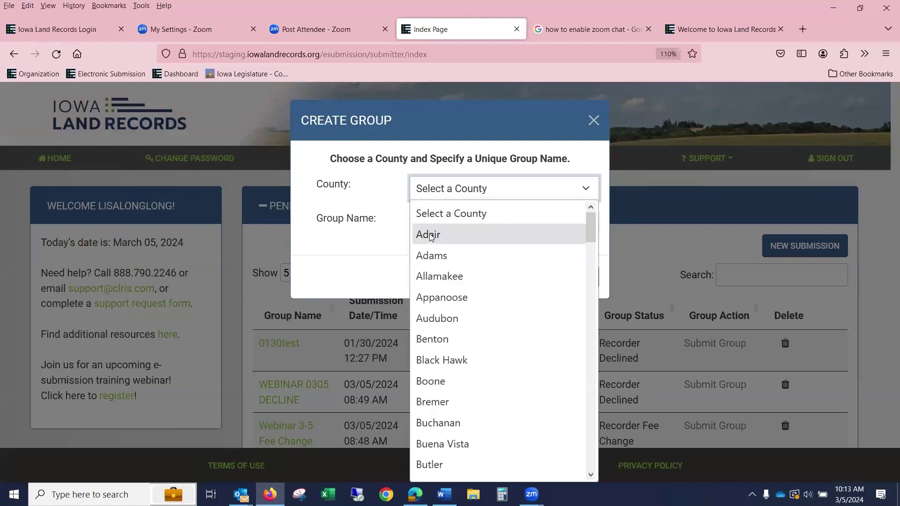
pyautogui.click(430, 236)
# - Name the group WEBINAR 0305AA and save it
pyautogui.click(435, 224)
pyautogui.write('w')
pyautogui.press('BackSpace')
pyautogui.press('Tab')
pyautogui.click(443, 213)
pyautogui.write('we')
pyautogui.press('BackSpace')
pyautogui.press('BackSpace')
pyautogui.write('WEBIN')
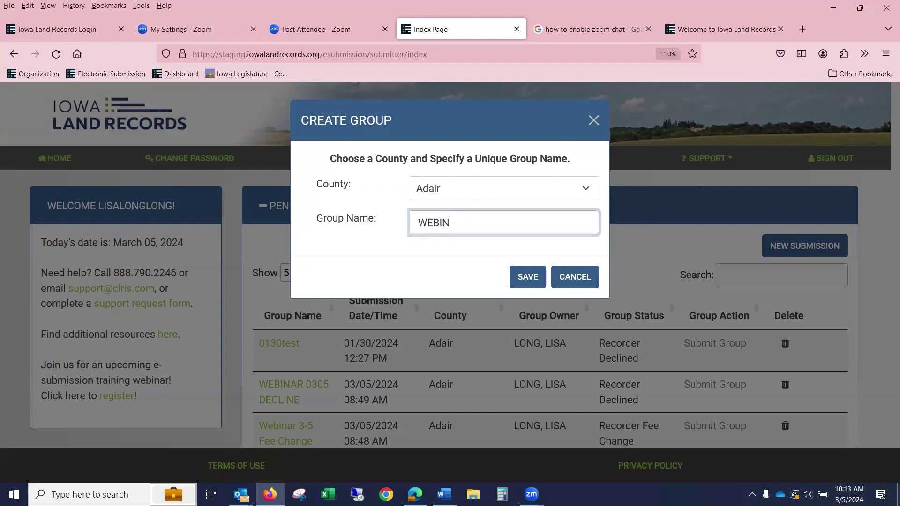
pyautogui.write('AR 0305AA')
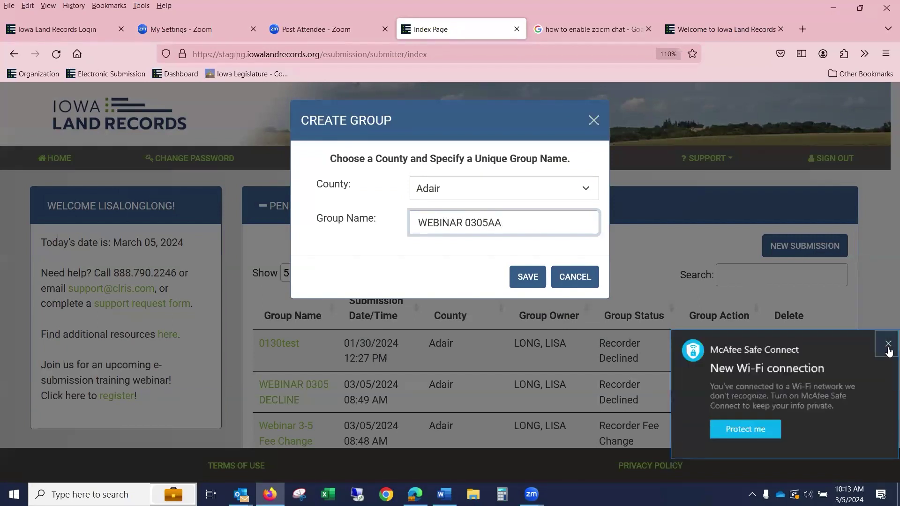
pyautogui.click(888, 349)
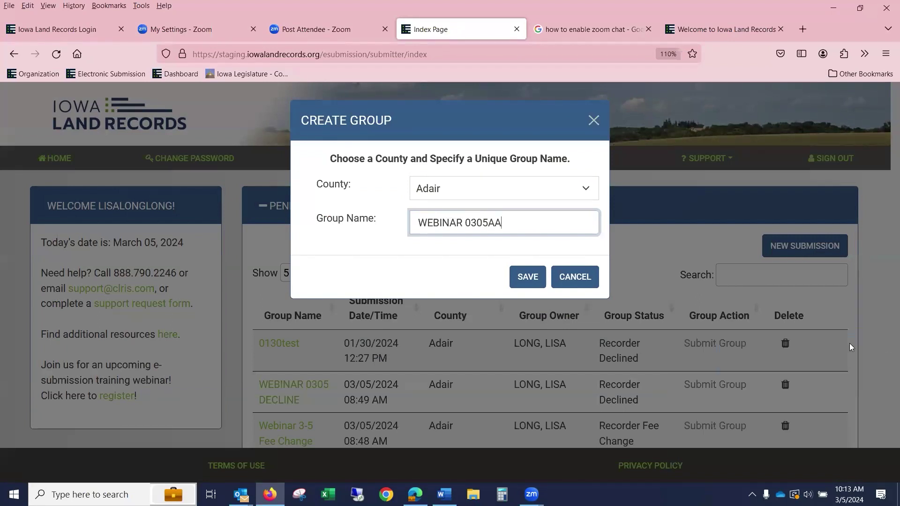
pyautogui.click(525, 281)
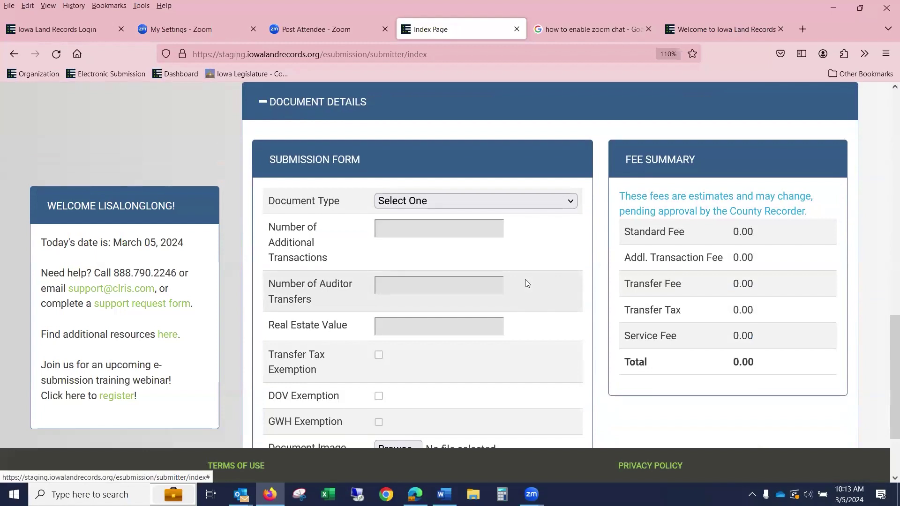
pyautogui.scroll(5, 525, 279)
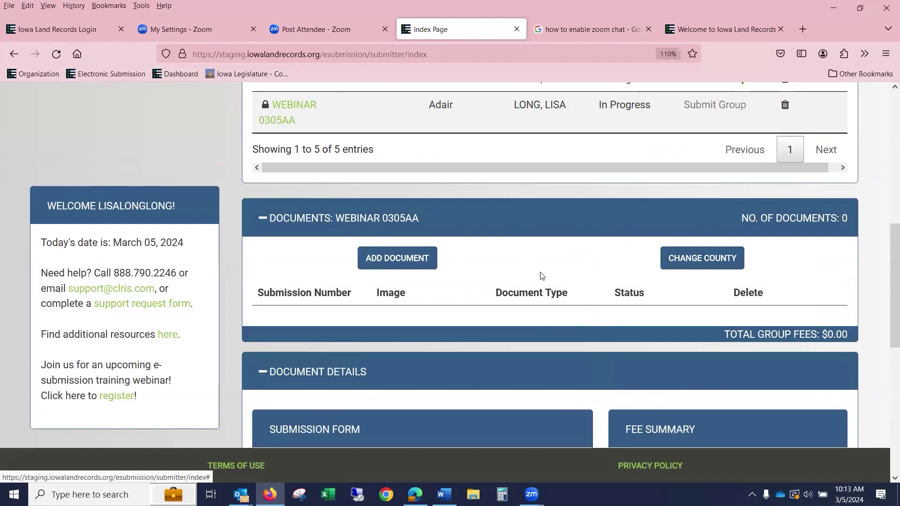
pyautogui.scroll(3, 541, 276)
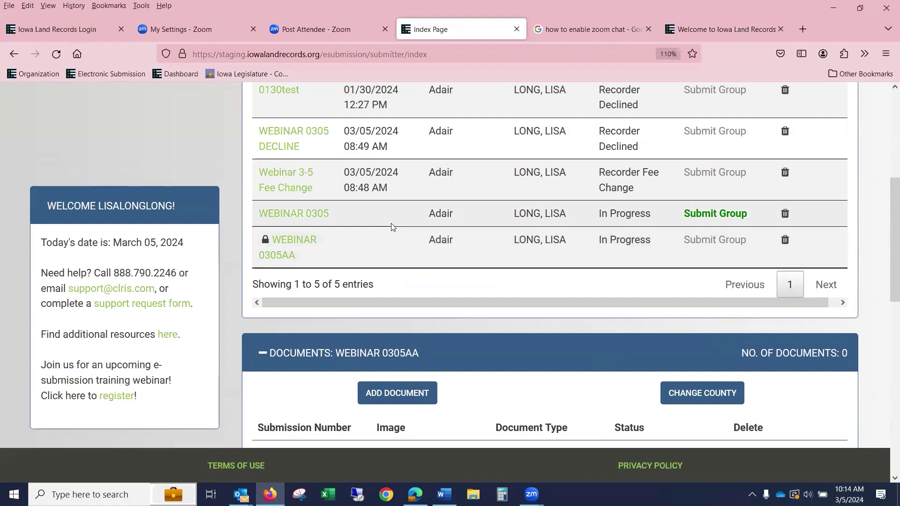
pyautogui.scroll(-3, 466, 306)
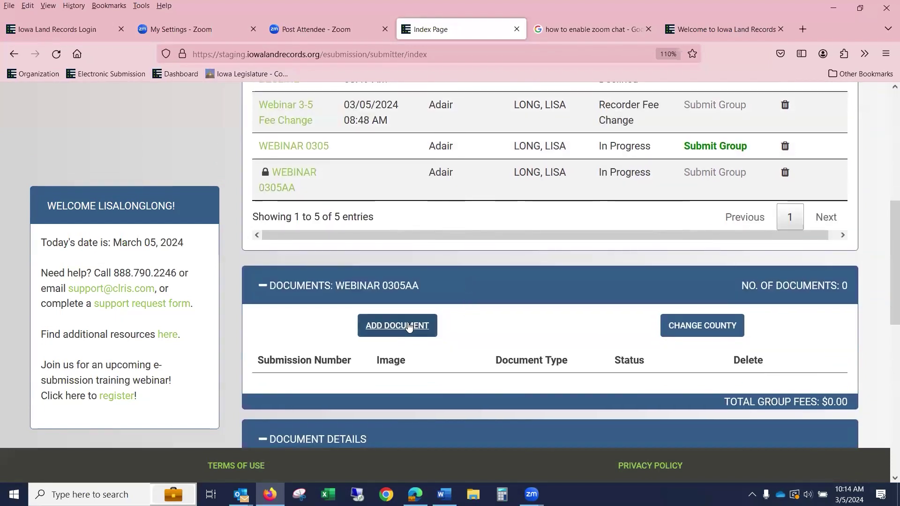
# - Add a Deed document with 10 auditor transfers and a 150,000.00 real estate value
pyautogui.click(408, 327)
pyautogui.click(424, 202)
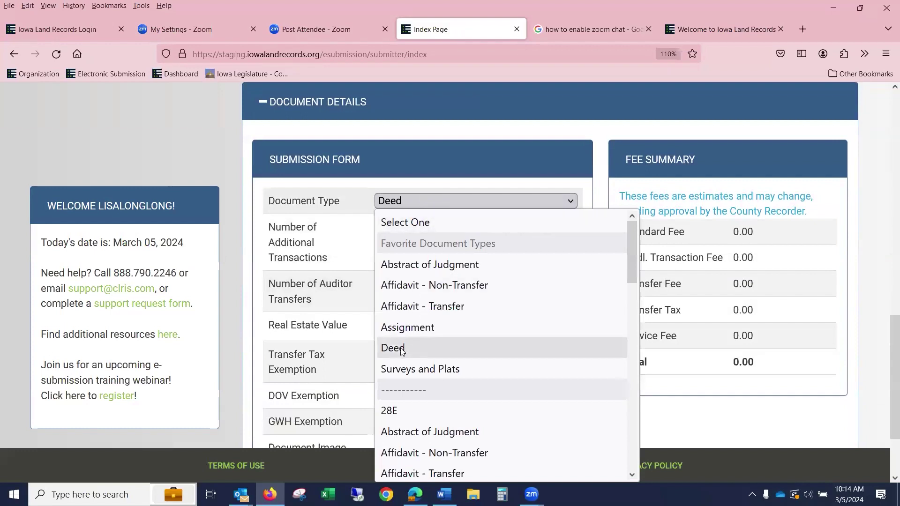
pyautogui.click(399, 348)
pyautogui.click(402, 286)
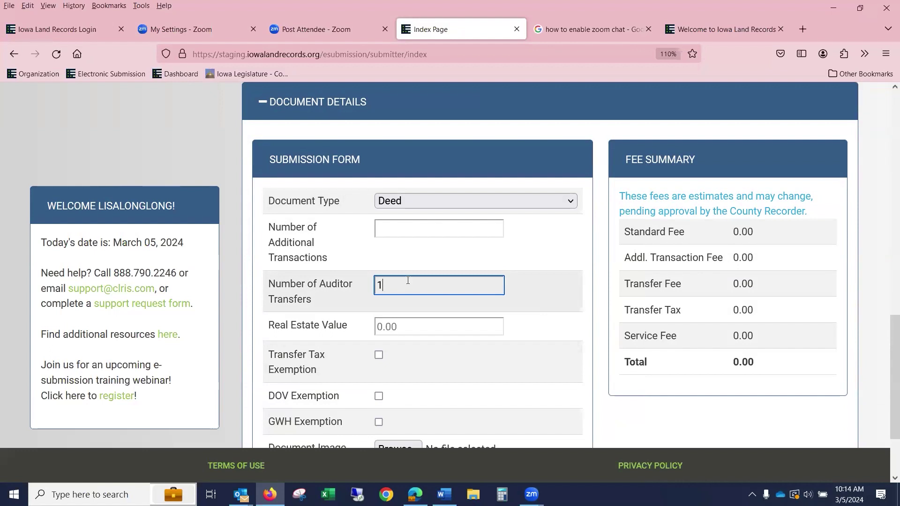
pyautogui.write('0')
pyautogui.click(456, 325)
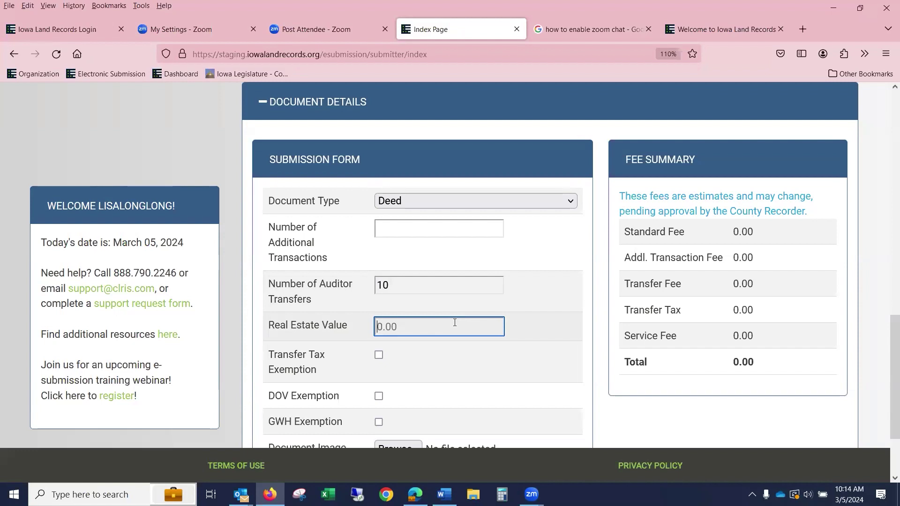
pyautogui.write('0.01')
pyautogui.write('500000')
pyautogui.write('00')
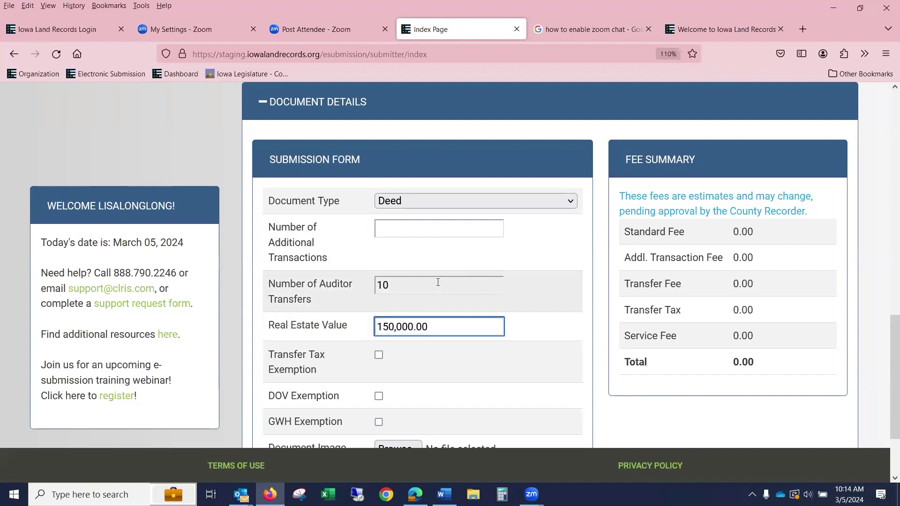
# - Attach 1AFF TRN.pdf as the deed's document image
pyautogui.scroll(-2, 436, 293)
pyautogui.click(391, 350)
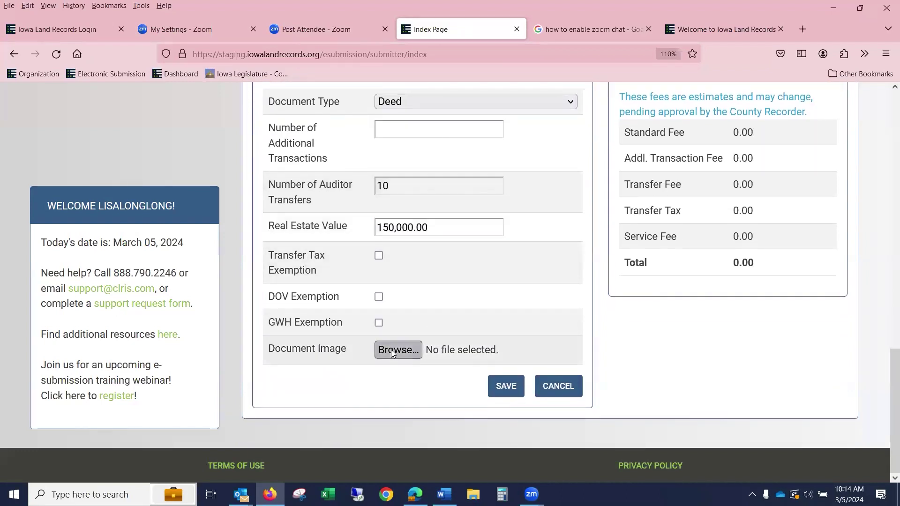
pyautogui.click(208, 120)
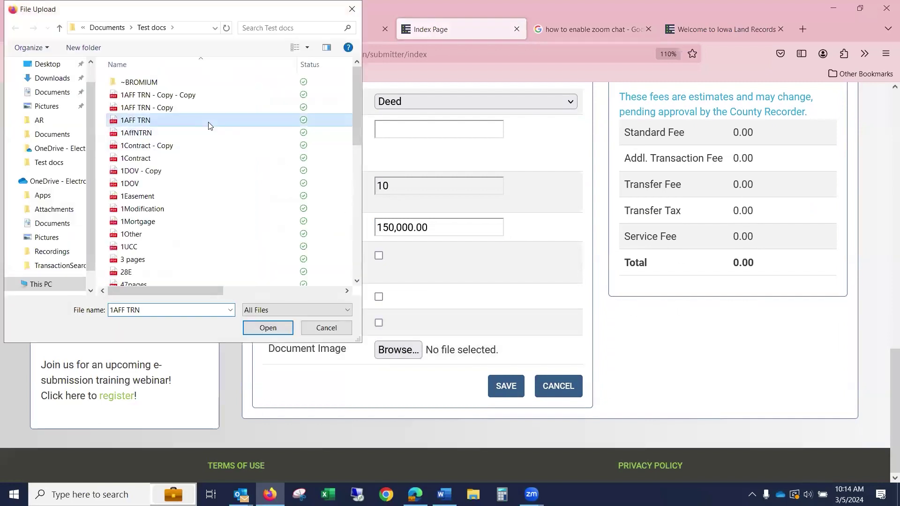
pyautogui.click(263, 330)
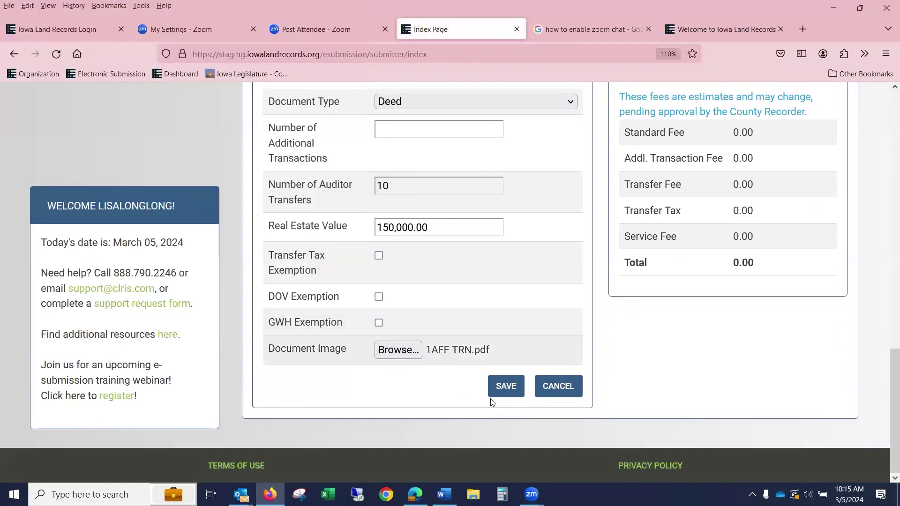
# - Save the Deed and add Black Hills Energy Rapid City as an Organization Grantee party
pyautogui.click(509, 385)
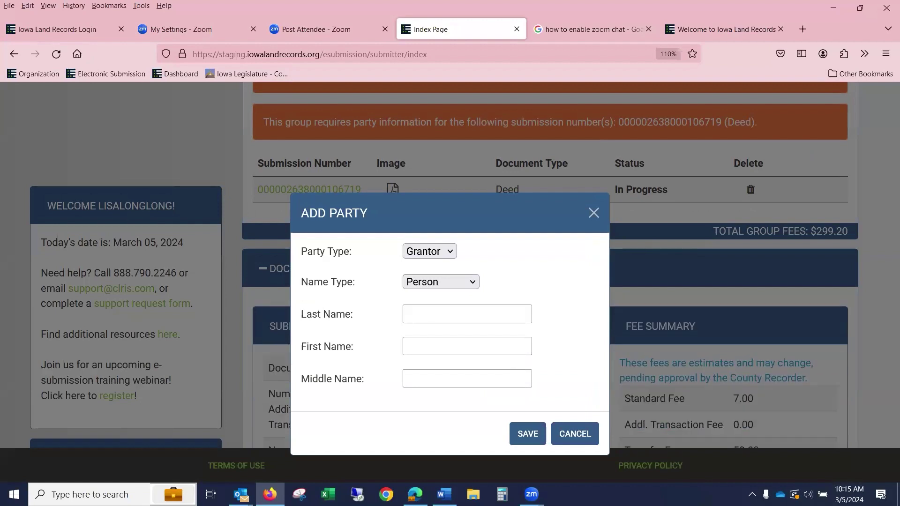
pyautogui.click(451, 252)
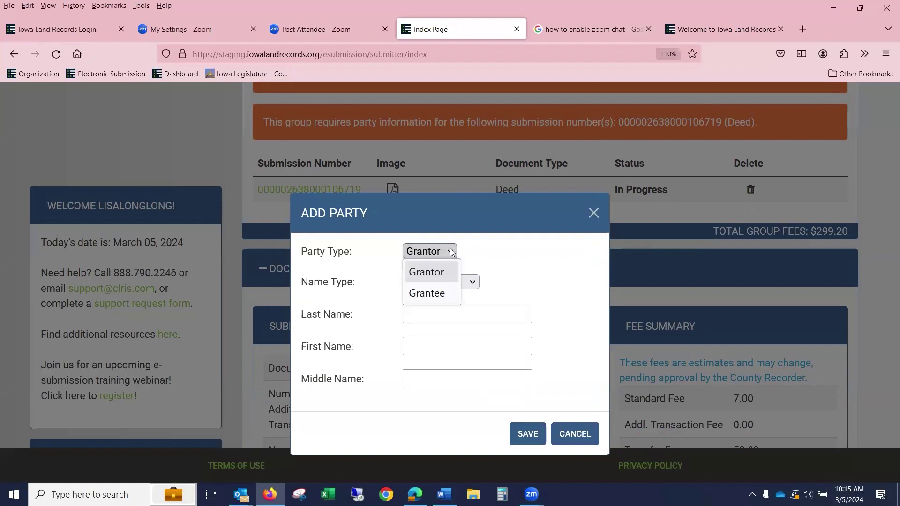
pyautogui.click(436, 295)
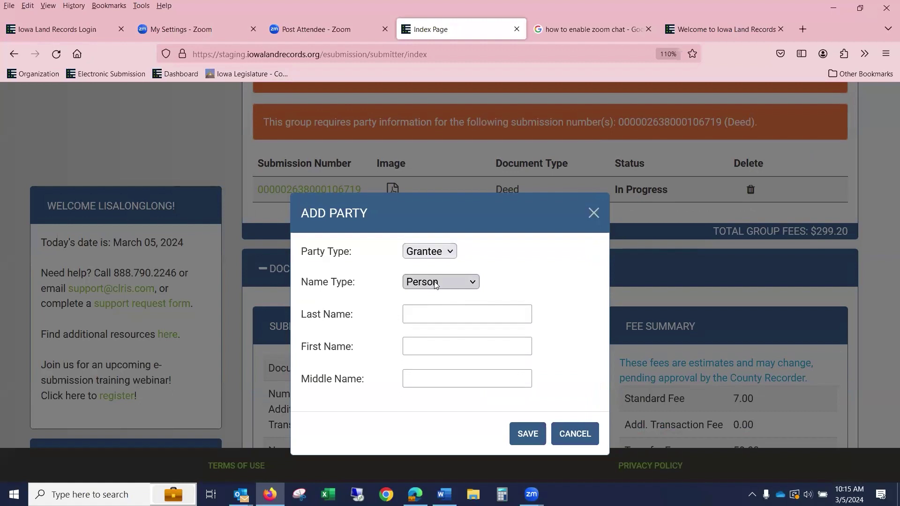
pyautogui.click(435, 284)
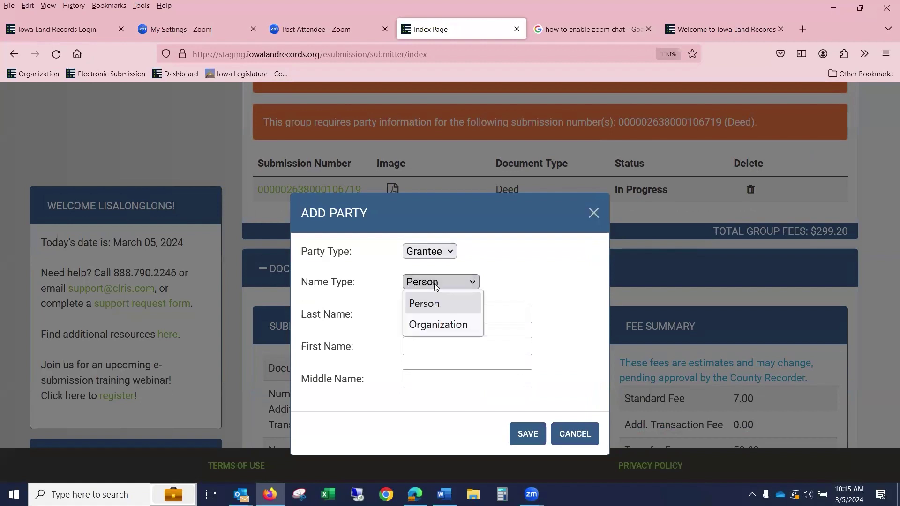
pyautogui.click(440, 325)
pyautogui.click(444, 323)
pyautogui.write('B')
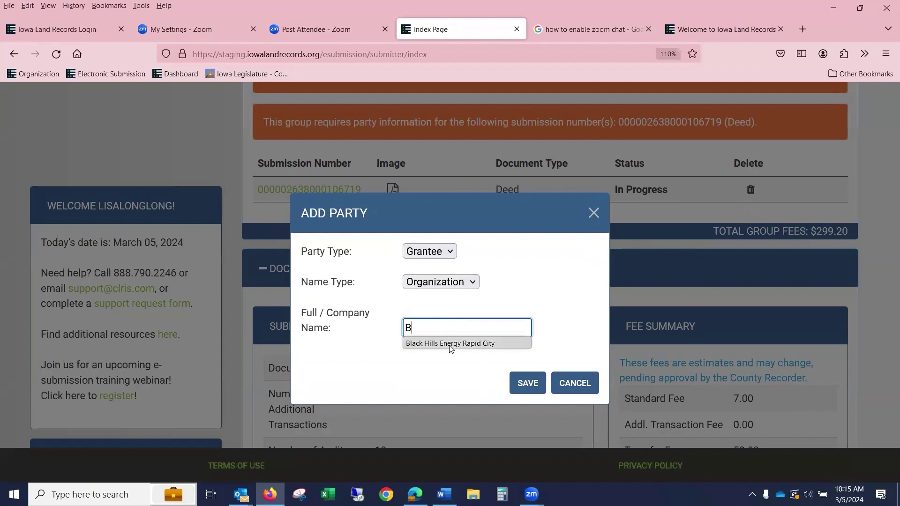
pyautogui.click(450, 344)
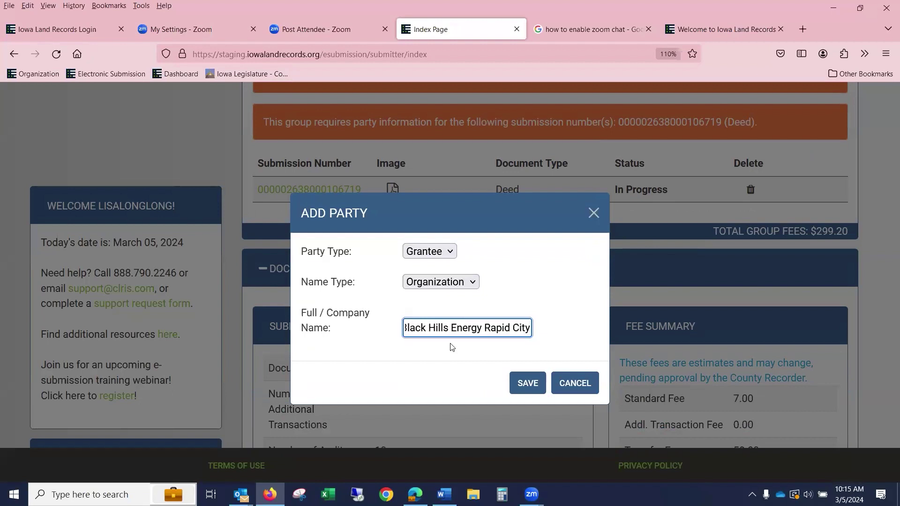
pyautogui.click(525, 385)
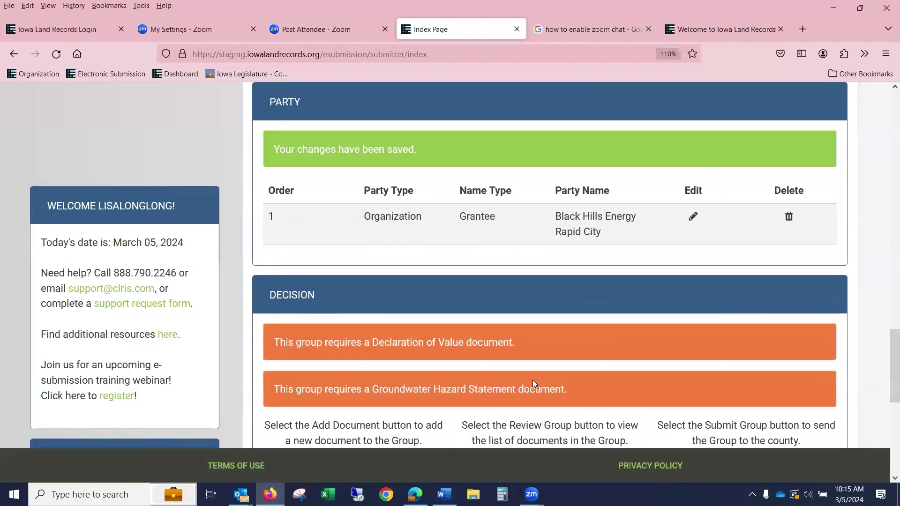
pyautogui.scroll(2, 532, 379)
pyautogui.scroll(5, 601, 396)
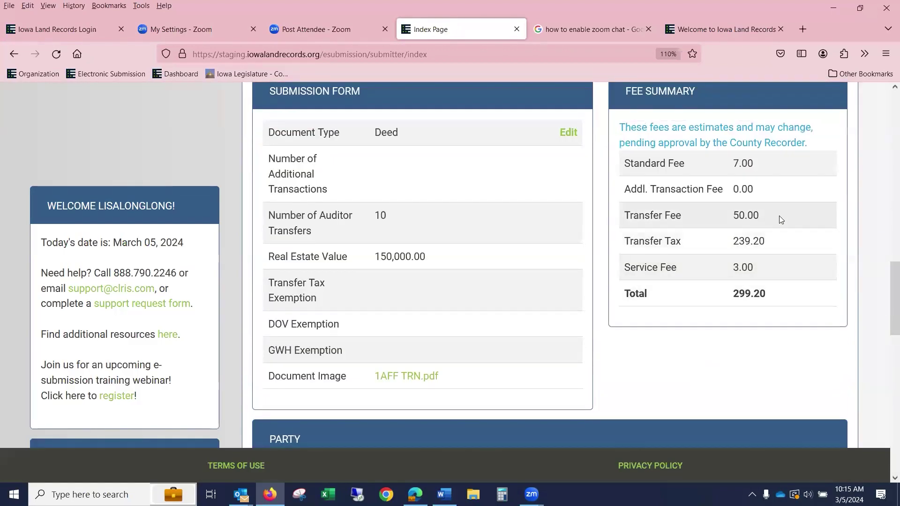
pyautogui.scroll(2, 781, 216)
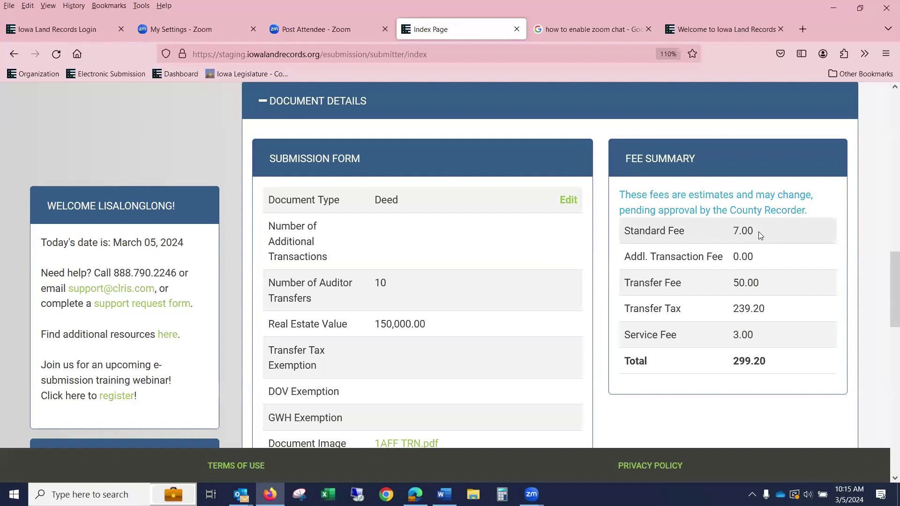
pyautogui.scroll(-4, 413, 336)
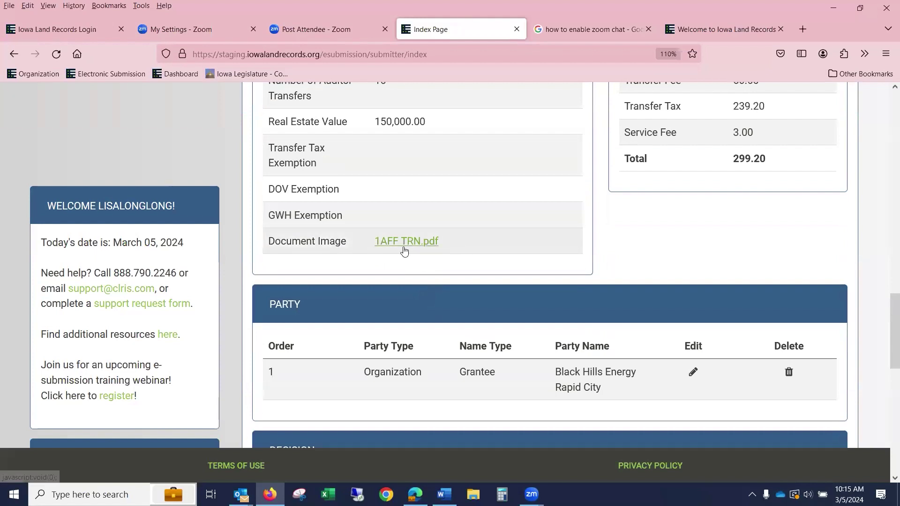
pyautogui.scroll(3, 416, 252)
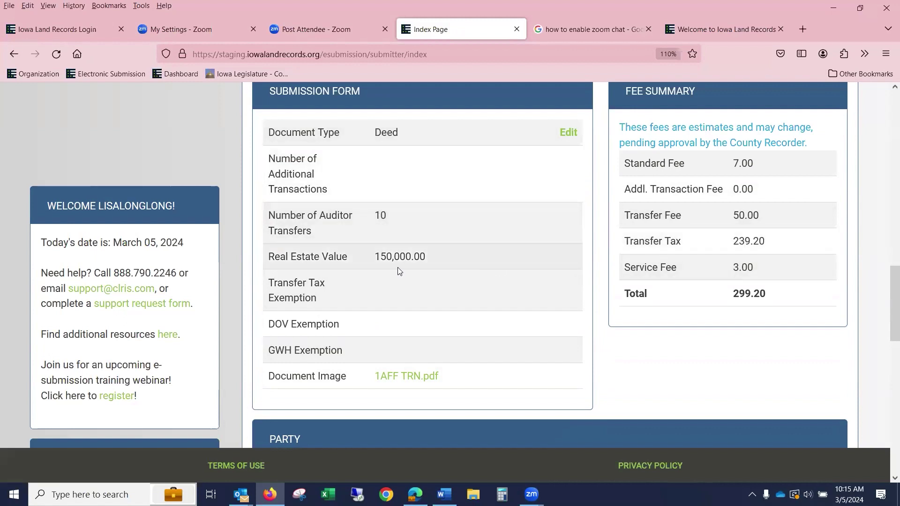
# - Change the deed's number of auditor transfers to 1 and save the form
pyautogui.click(568, 133)
pyautogui.press('Tab')
pyautogui.write('1')
pyautogui.scroll(-3, 154, 314)
pyautogui.click(504, 392)
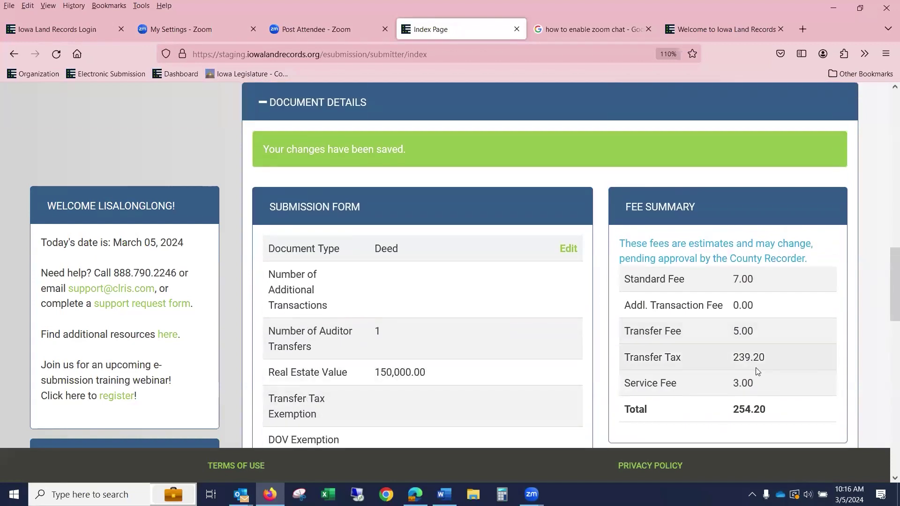
# - Scroll through the group to check the fees now total $254.20
pyautogui.scroll(-2, 758, 371)
pyautogui.scroll(-2, 758, 371)
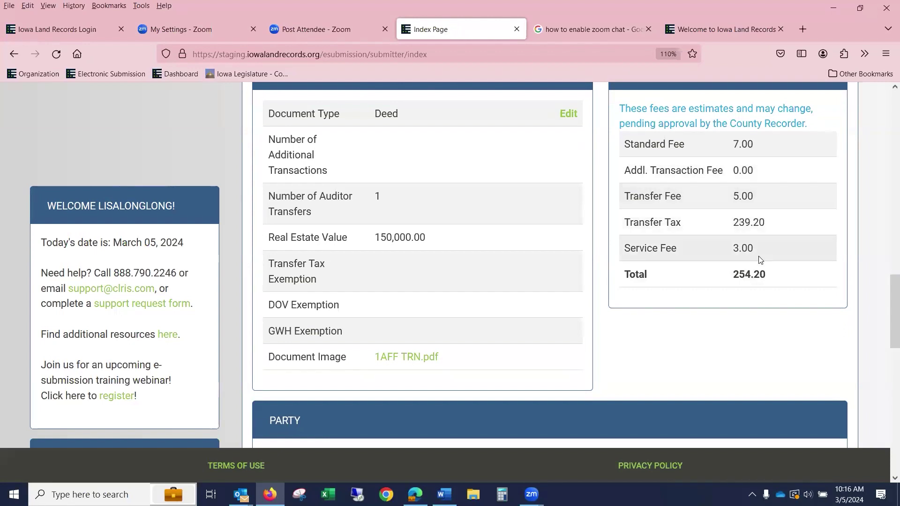
pyautogui.scroll(-1, 759, 257)
pyautogui.scroll(6, 762, 267)
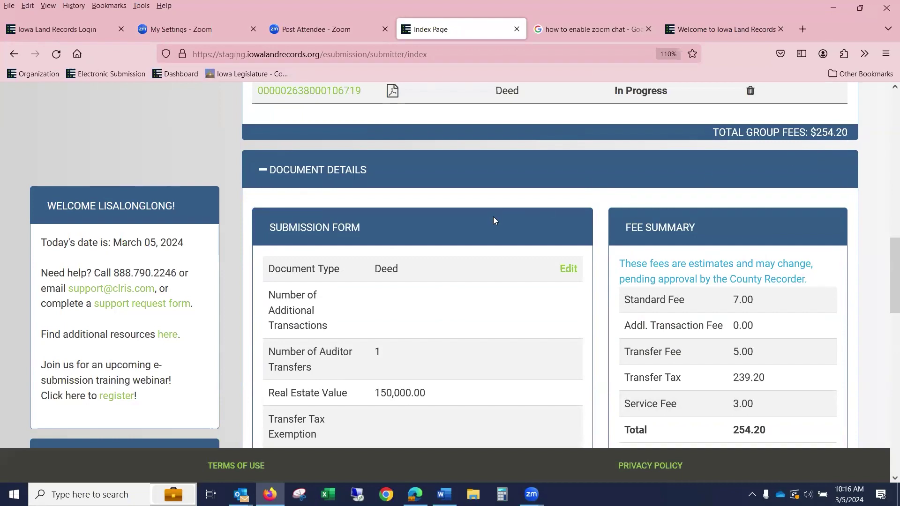
pyautogui.scroll(1, 493, 219)
pyautogui.scroll(4, 492, 220)
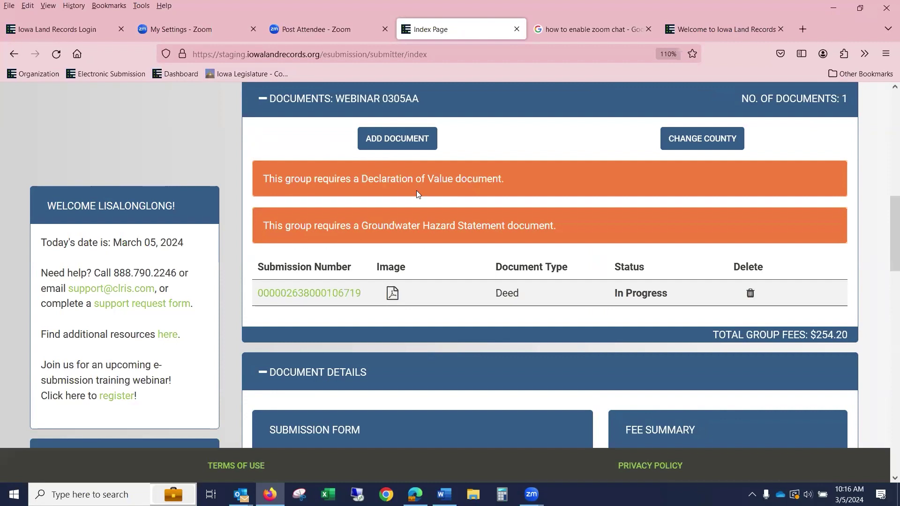
pyautogui.scroll(-5, 417, 191)
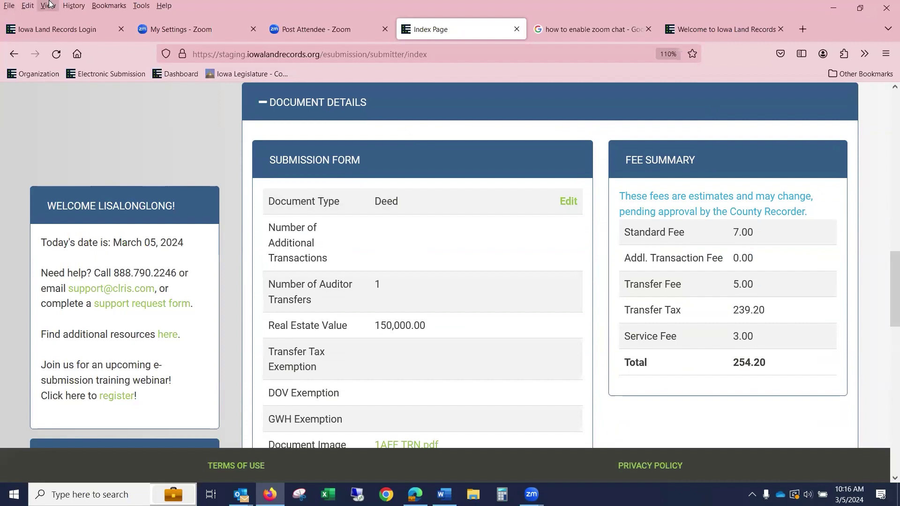
pyautogui.press('XF86AudioLowerVolume')
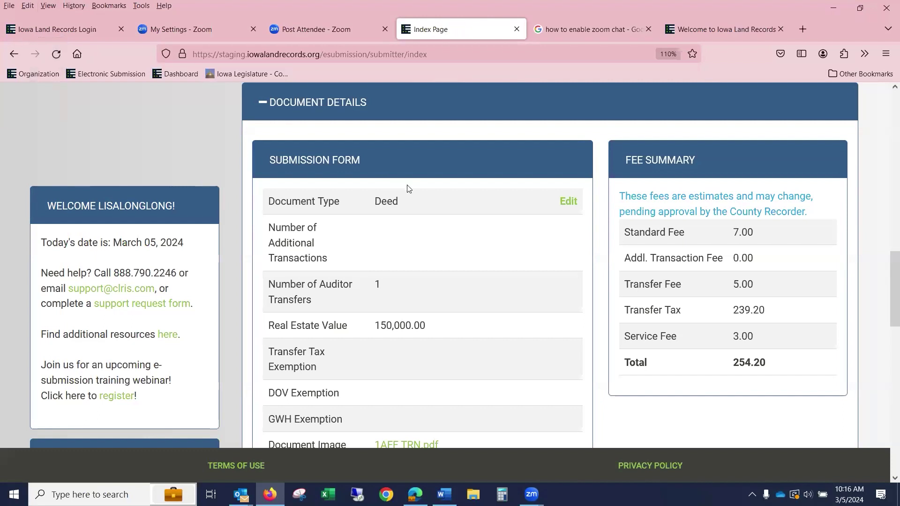
pyautogui.scroll(-5, 425, 187)
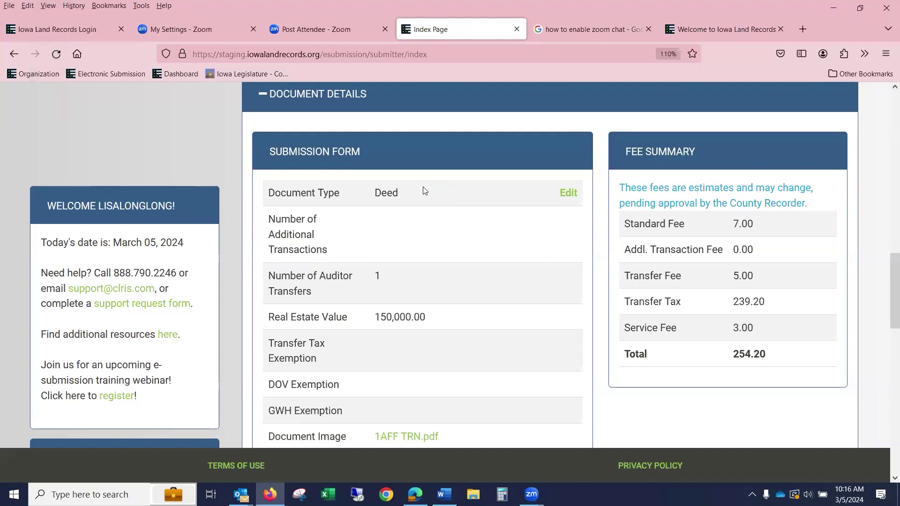
pyautogui.scroll(4, 430, 220)
pyautogui.scroll(5, 432, 222)
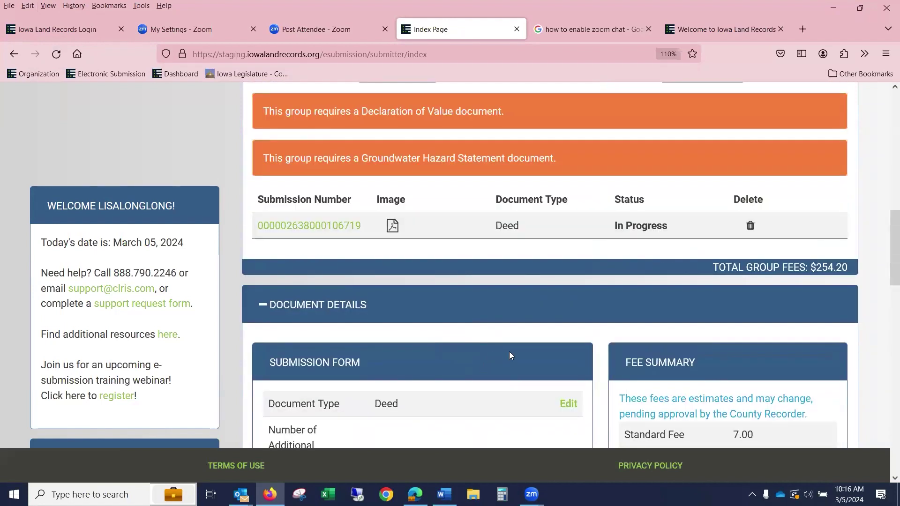
pyautogui.scroll(4, 509, 351)
# - Set the new document's type to Declaration Of Value
pyautogui.scroll(-4, 424, 279)
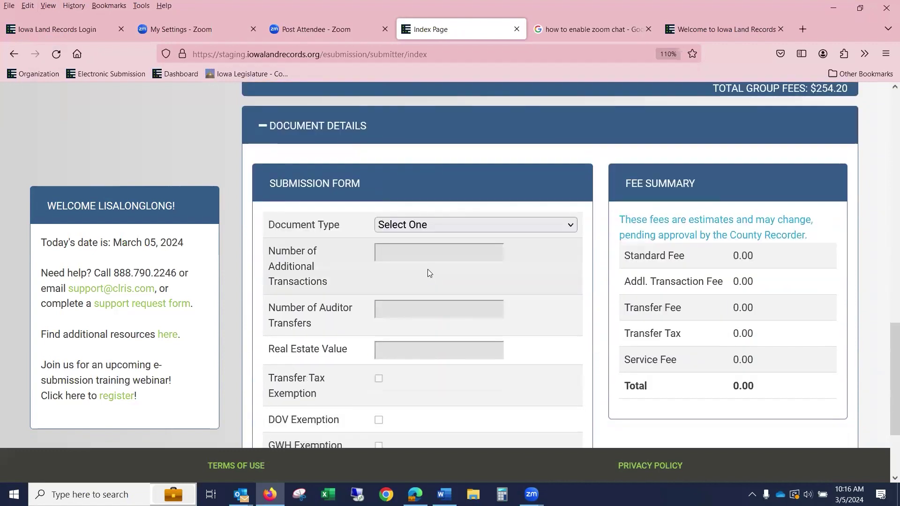
pyautogui.click(414, 207)
pyautogui.press('d')
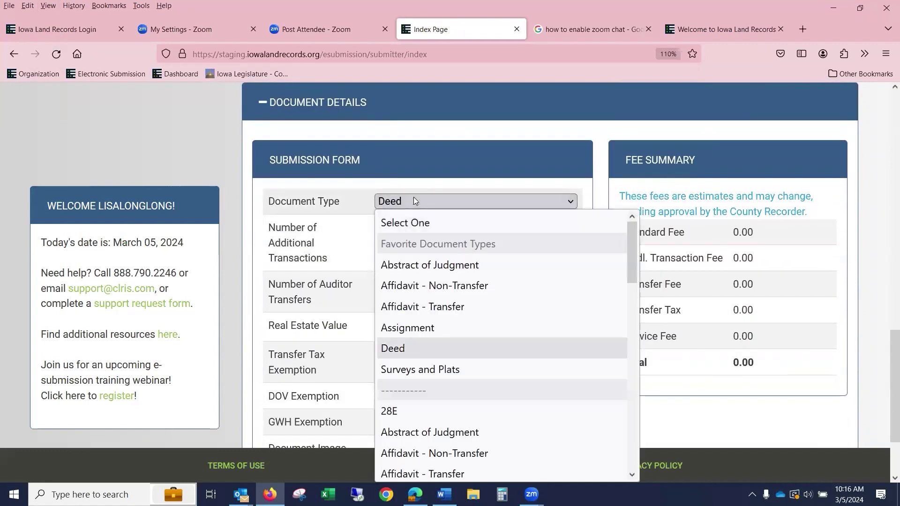
pyautogui.press('d')
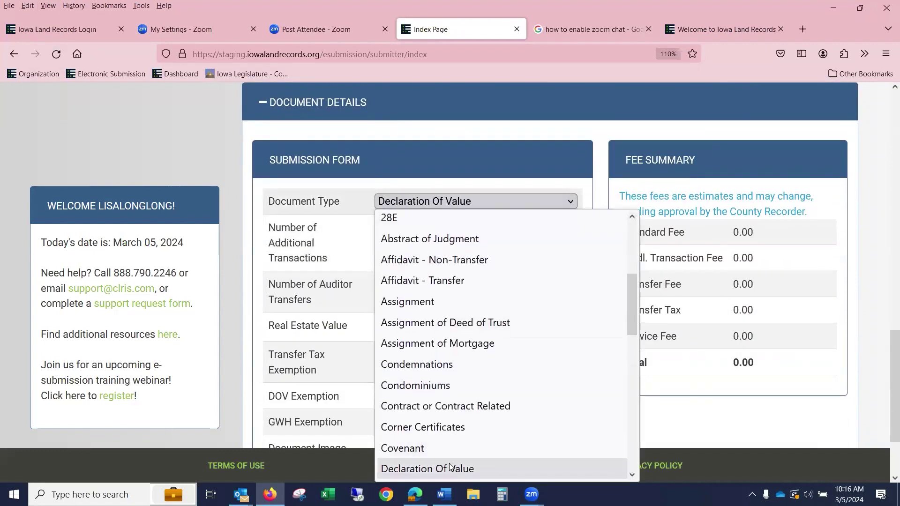
pyautogui.click(448, 466)
# - Attach 1Modification.pdf and save the Declaration Of Value
pyautogui.scroll(-3, 462, 323)
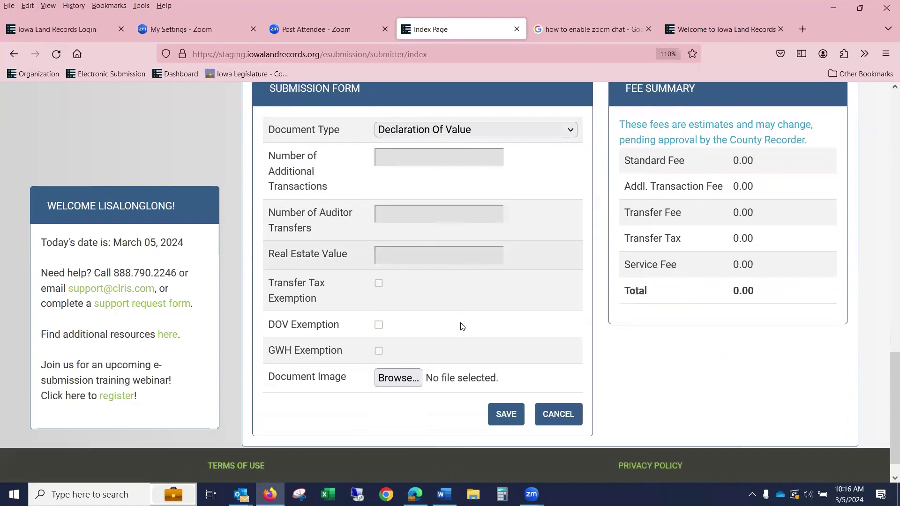
pyautogui.click(402, 350)
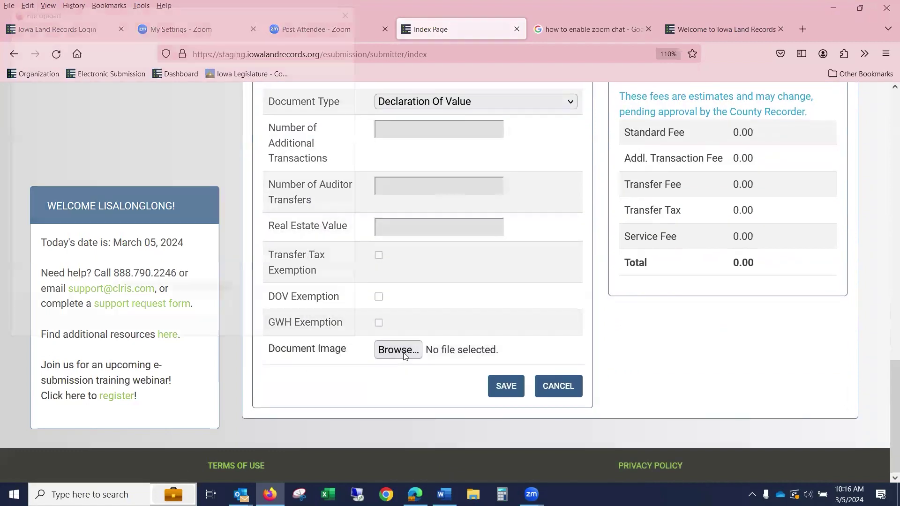
pyautogui.click(157, 208)
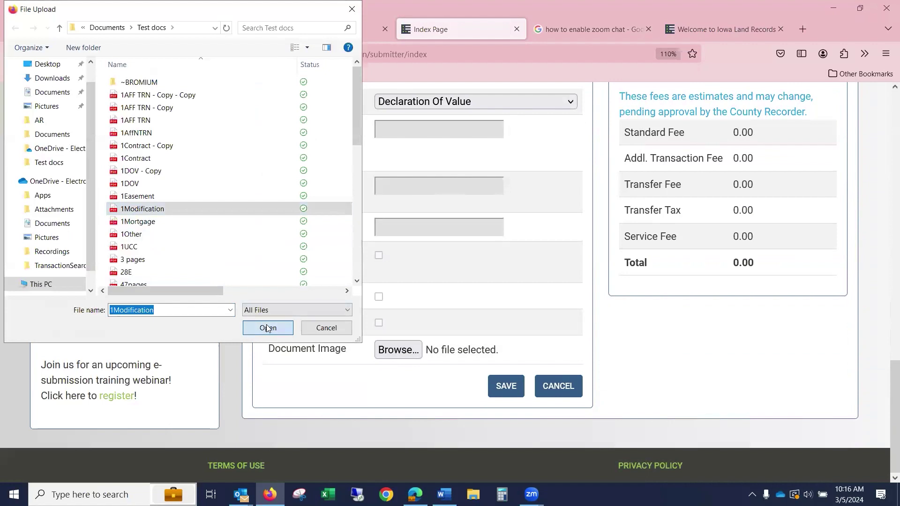
pyautogui.click(268, 328)
pyautogui.click(506, 386)
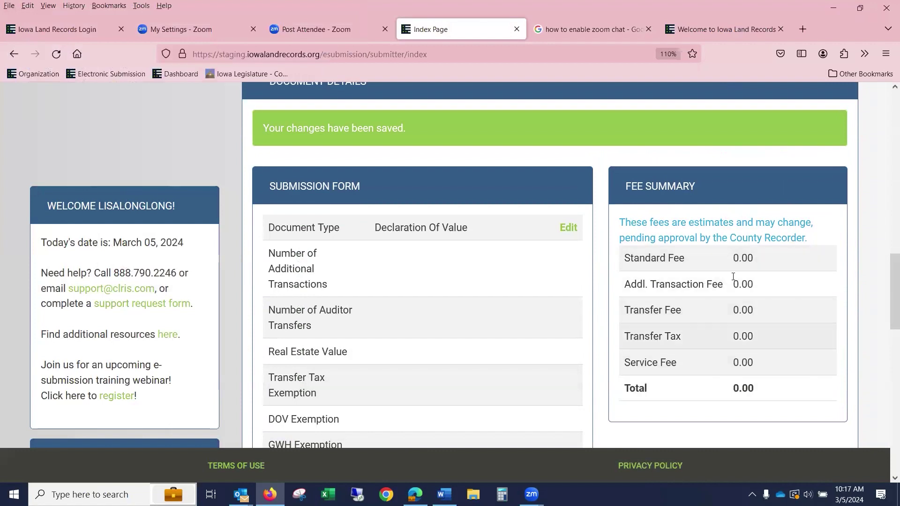
pyautogui.scroll(3, 757, 285)
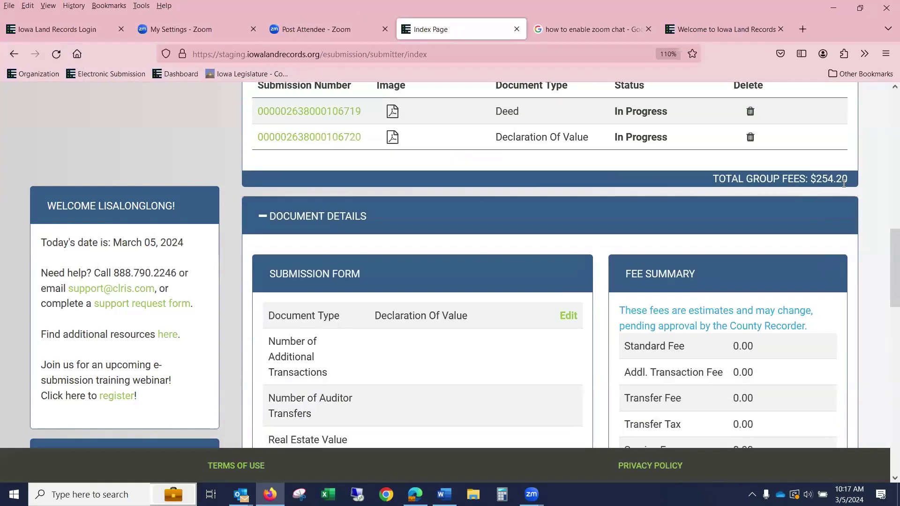
pyautogui.scroll(-10, 402, 249)
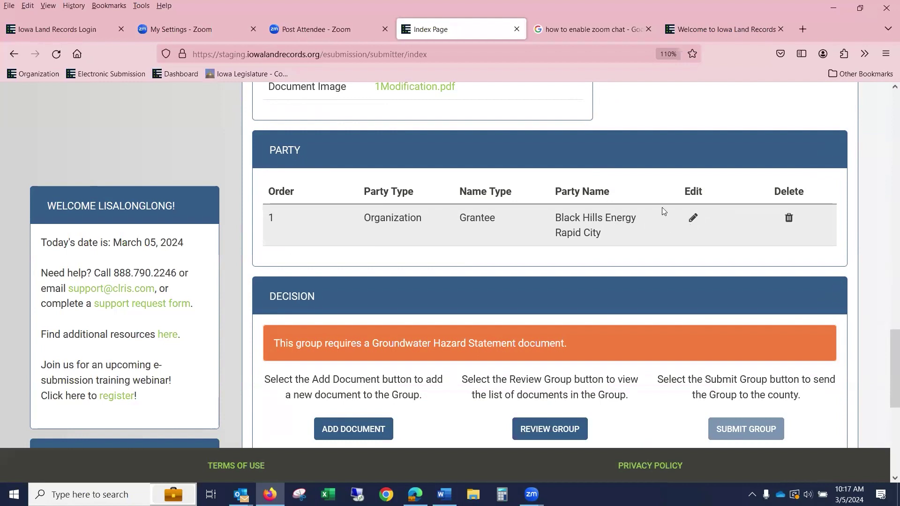
# - Edit the grantee, deleting 'City' so the name reads Black Hills Energy Rapid, and save
pyautogui.click(693, 220)
pyautogui.doubleClick(519, 326)
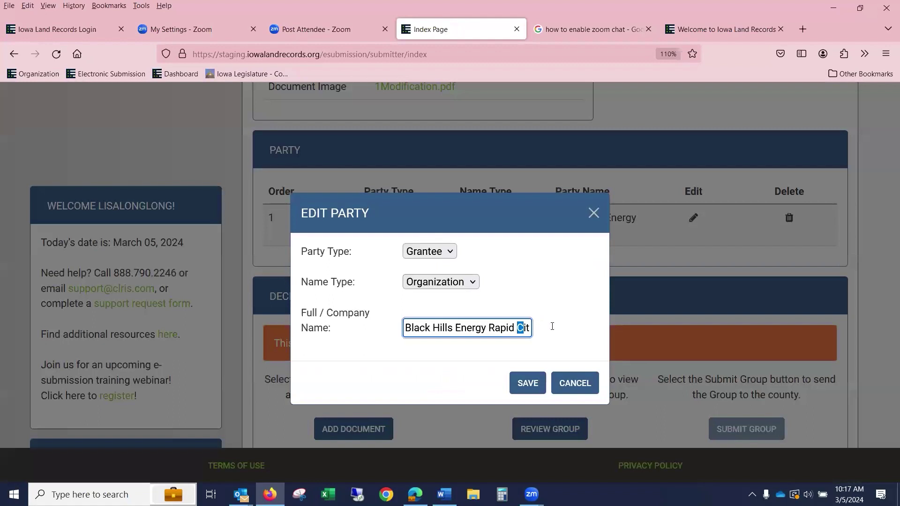
pyautogui.press('BackSpace')
pyautogui.click(528, 384)
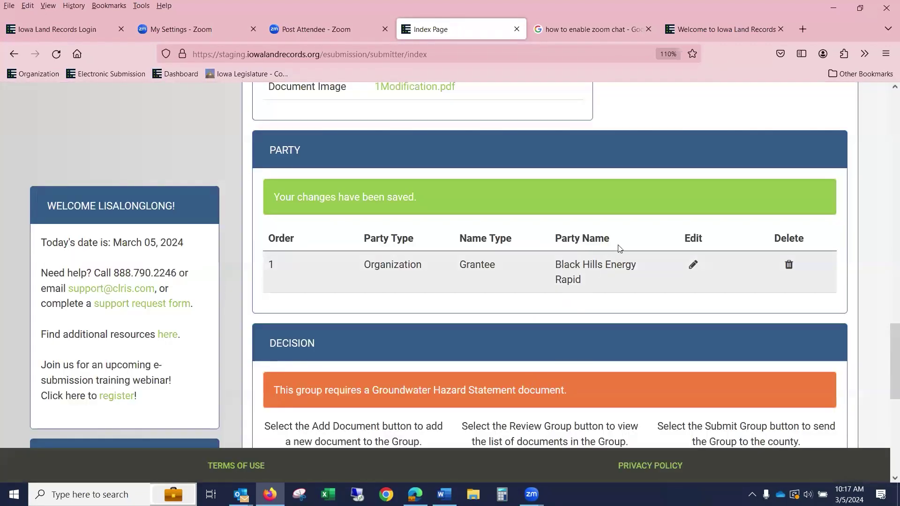
pyautogui.scroll(-4, 566, 239)
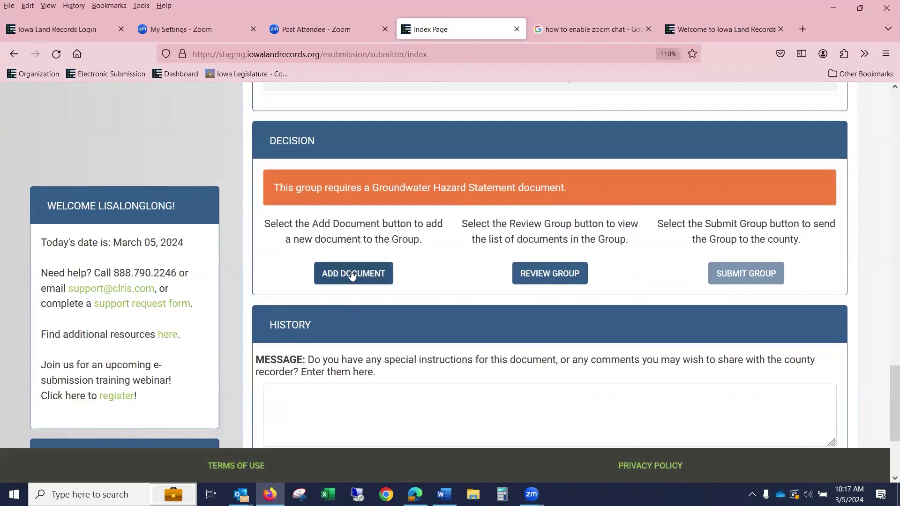
pyautogui.scroll(-1, 352, 275)
pyautogui.scroll(6, 457, 193)
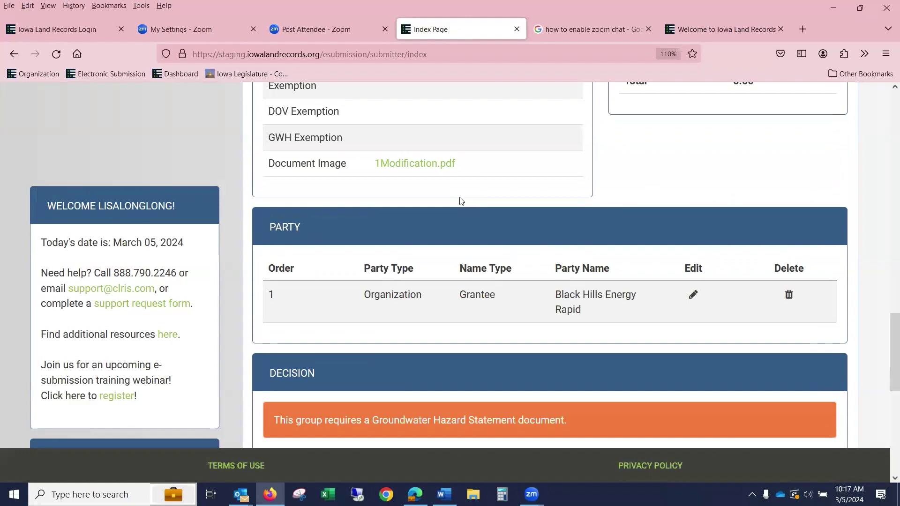
pyautogui.scroll(10, 461, 200)
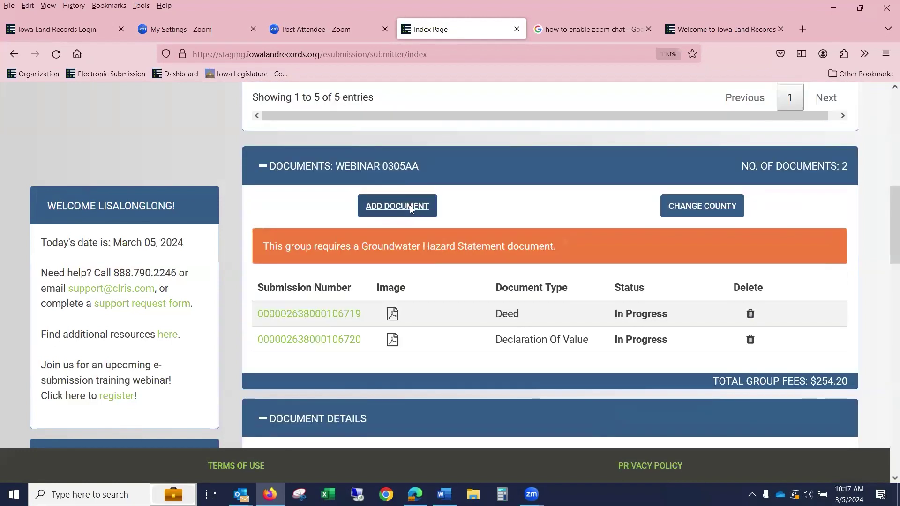
# - Add another document and set its type to Groundwater Hazard Statement
pyautogui.click(410, 207)
pyautogui.click(416, 205)
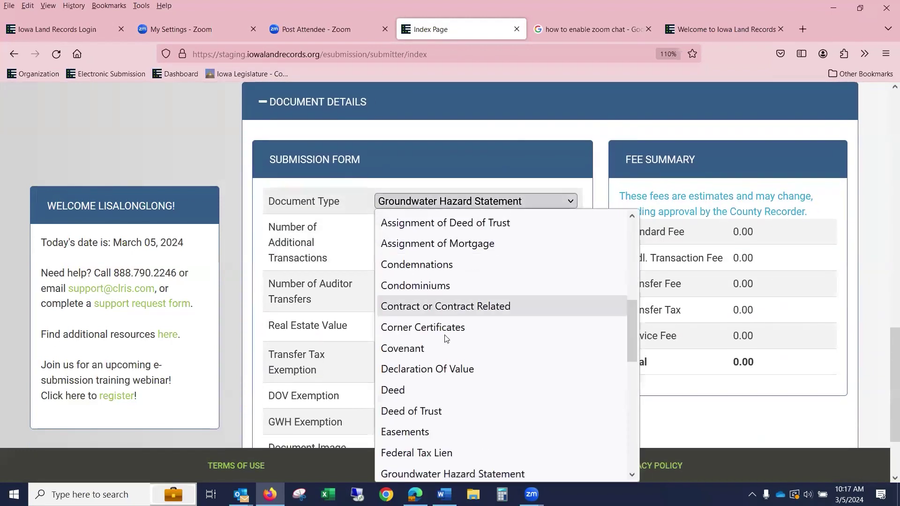
pyautogui.scroll(-5, 445, 339)
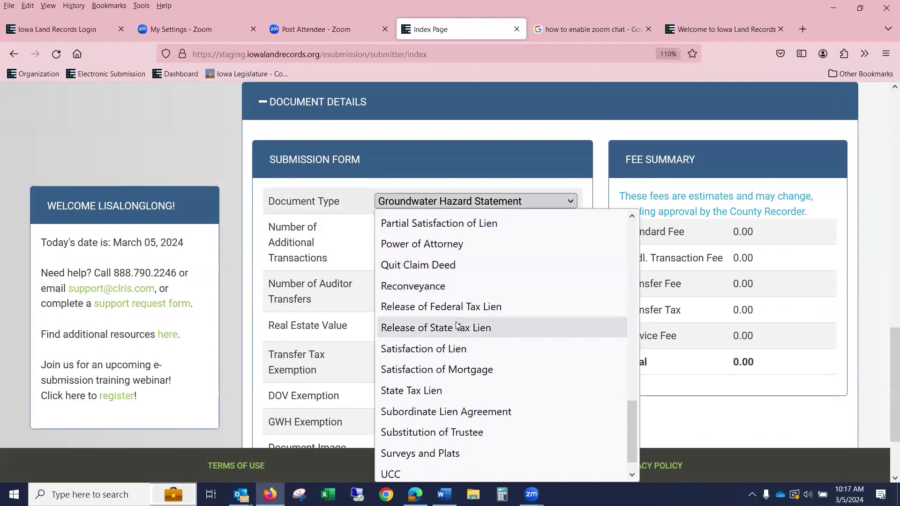
pyautogui.scroll(3, 457, 325)
pyautogui.click(474, 225)
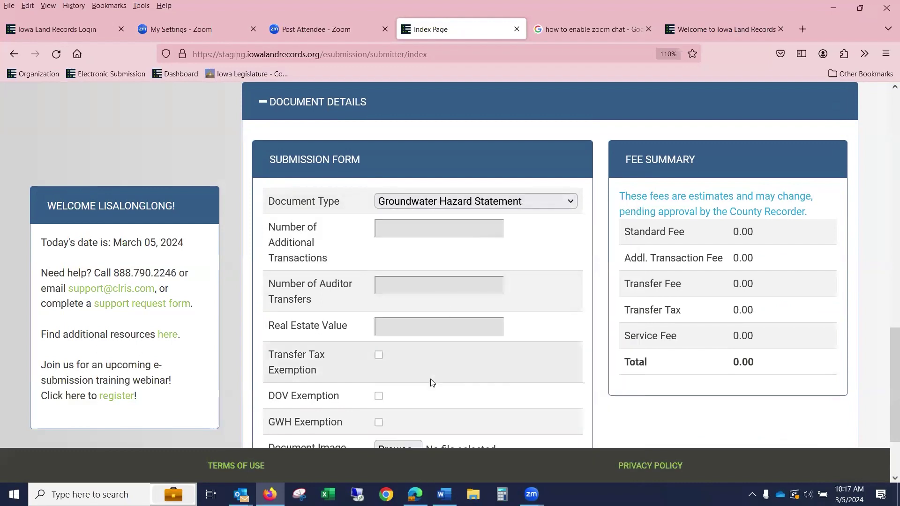
# - Attach 1Modification.pdf, save it, and review the three documents totalling $254.20
pyautogui.scroll(-2, 432, 382)
pyautogui.click(411, 352)
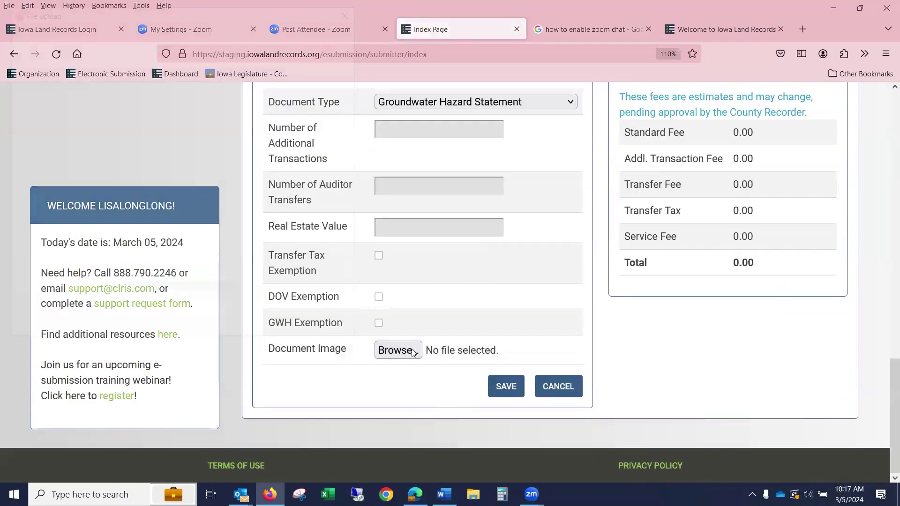
pyautogui.click(251, 211)
pyautogui.click(282, 327)
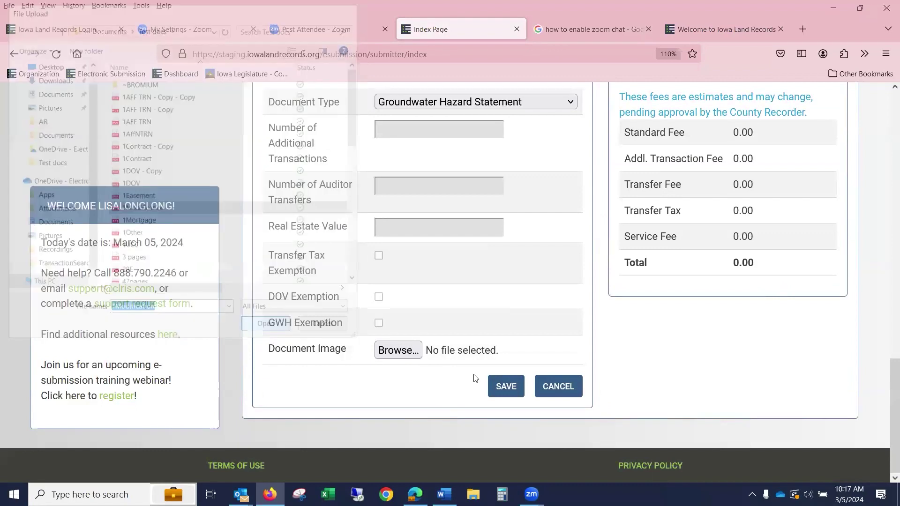
pyautogui.click(507, 382)
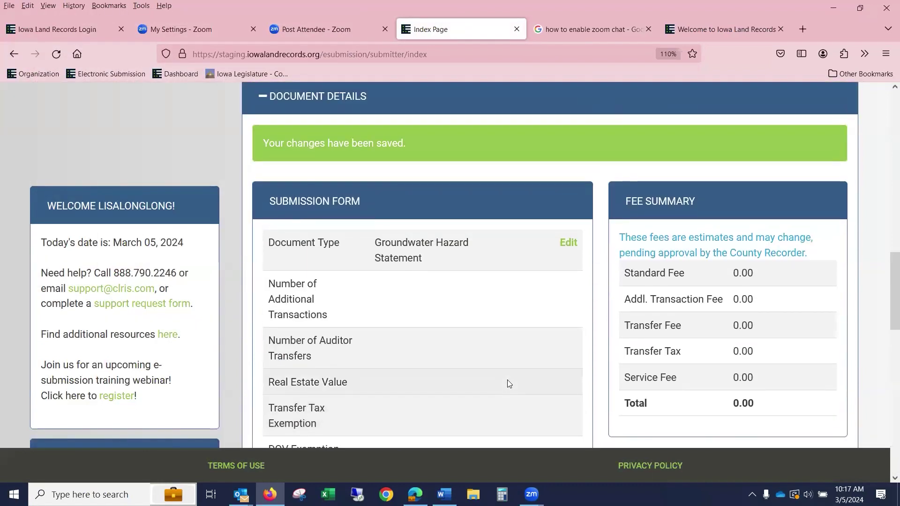
pyautogui.scroll(-5, 508, 381)
pyautogui.scroll(-3, 610, 271)
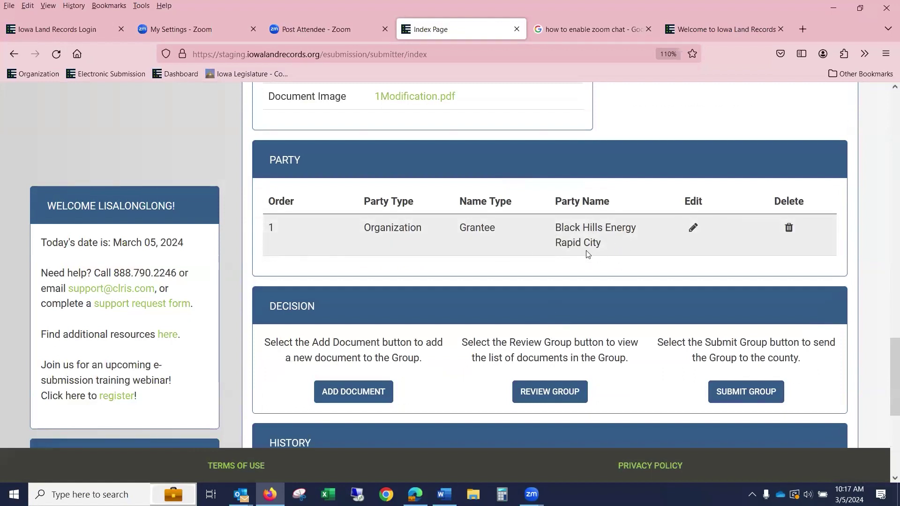
pyautogui.scroll(-1, 709, 234)
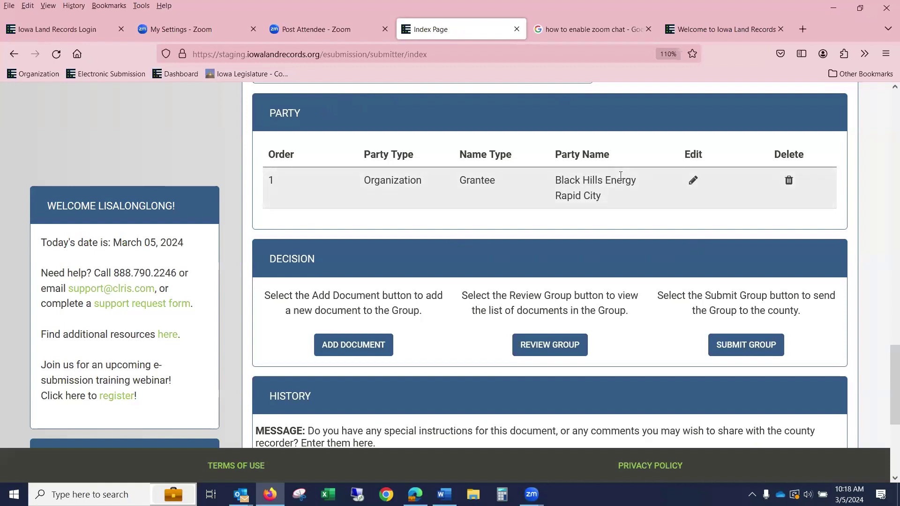
pyautogui.scroll(5, 446, 318)
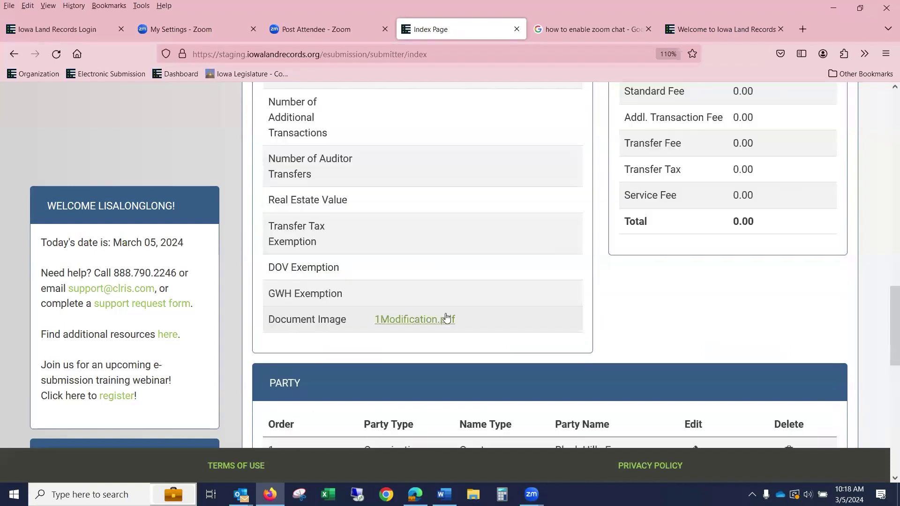
pyautogui.scroll(6, 476, 315)
pyautogui.scroll(-6, 487, 323)
pyautogui.scroll(-2, 490, 320)
pyautogui.scroll(12, 519, 298)
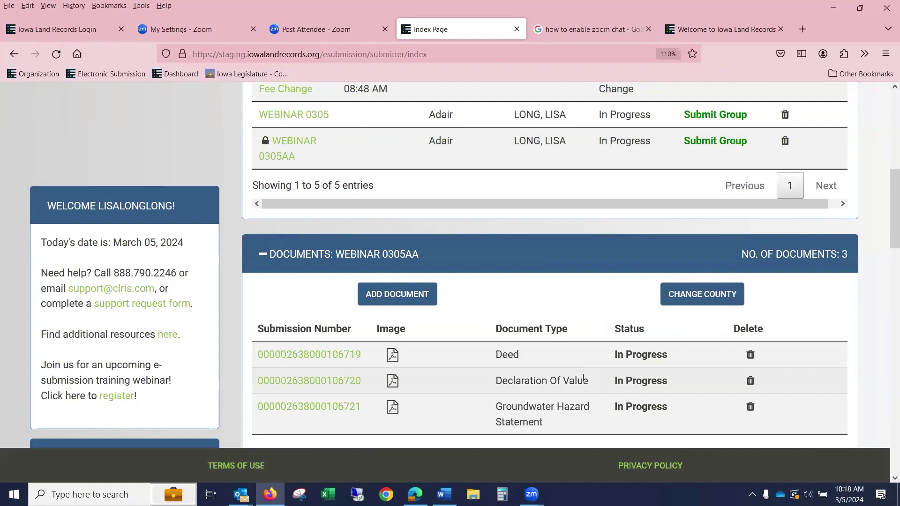
pyautogui.scroll(-3, 823, 307)
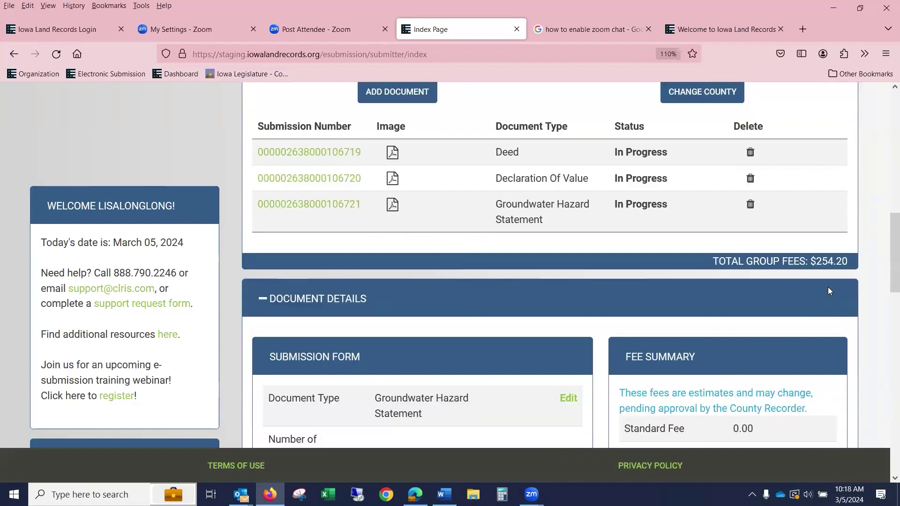
# - Add another document and set its type to Mortgage
pyautogui.click(409, 97)
pyautogui.click(404, 202)
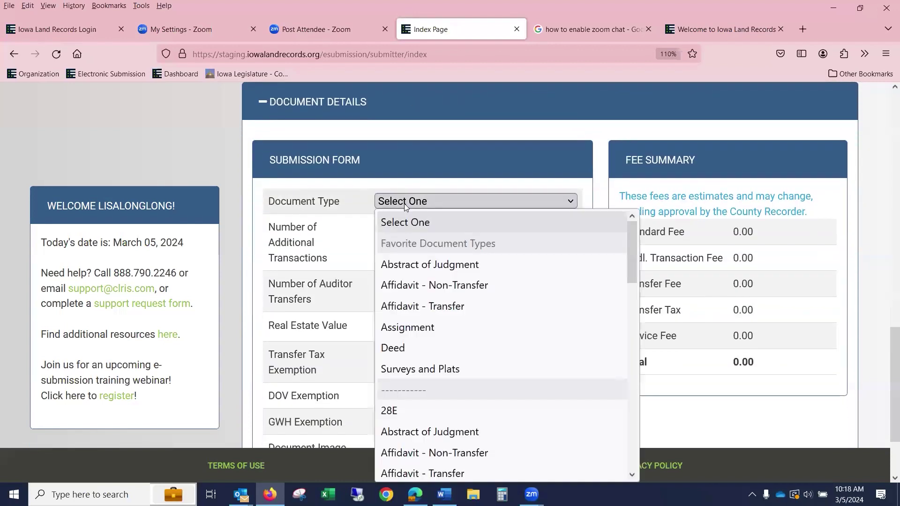
pyautogui.press('m')
pyautogui.scroll(-5, 457, 253)
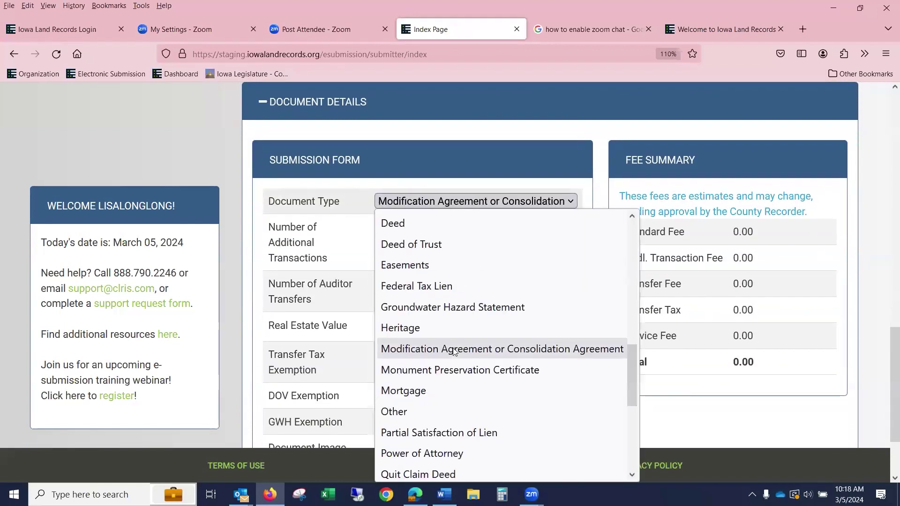
pyautogui.click(454, 265)
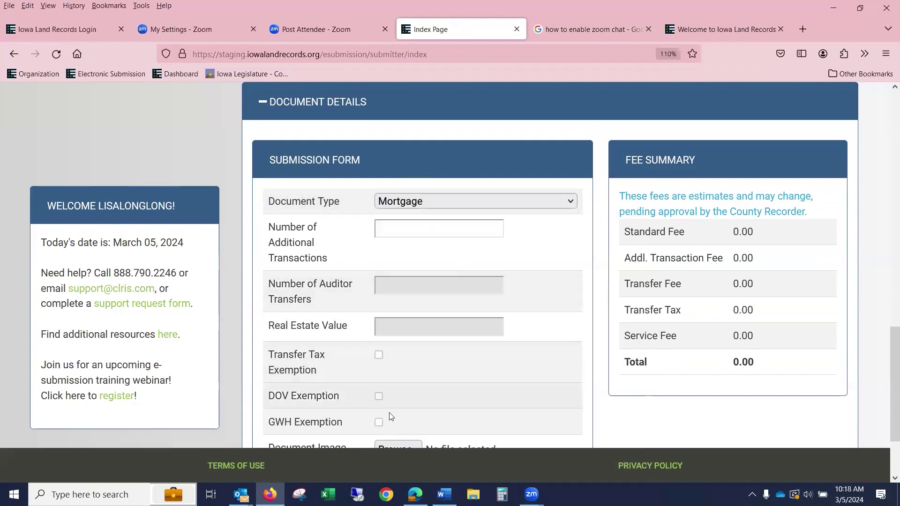
# - Attach 1Mortgage.pdf and save, bringing group fees to $339.20
pyautogui.scroll(-2, 392, 408)
pyautogui.click(398, 382)
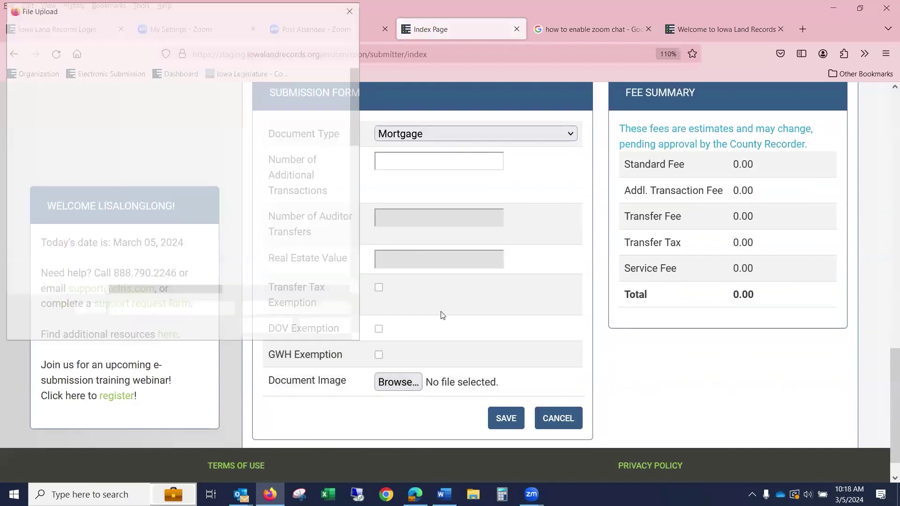
pyautogui.click(160, 222)
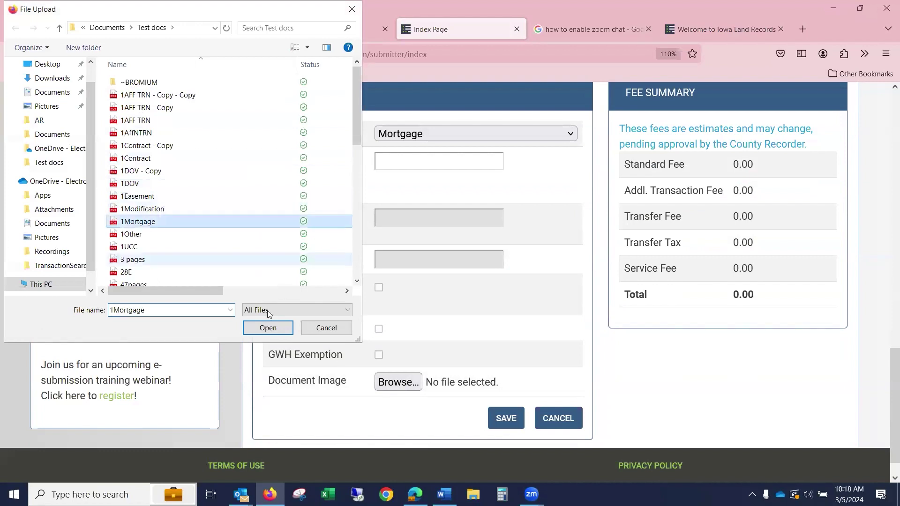
pyautogui.click(279, 328)
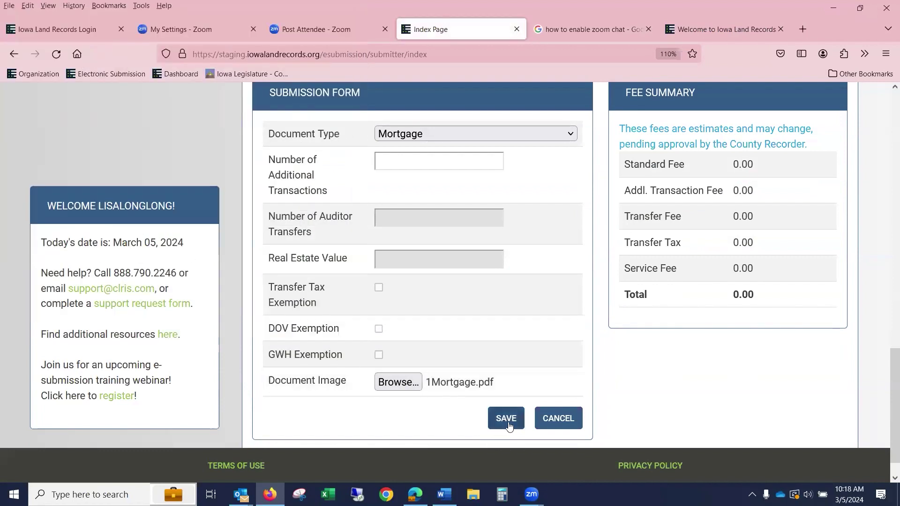
pyautogui.click(506, 418)
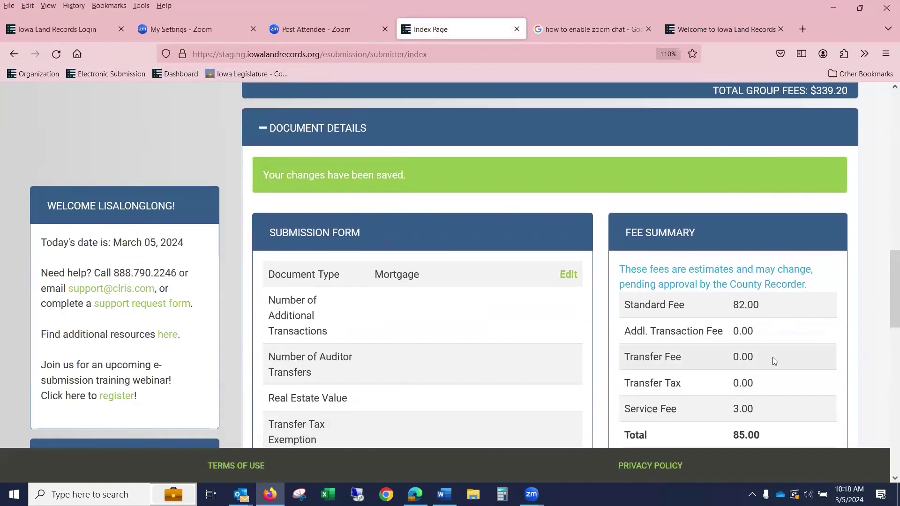
pyautogui.scroll(-5, 772, 357)
pyautogui.scroll(4, 773, 357)
pyautogui.scroll(6, 823, 104)
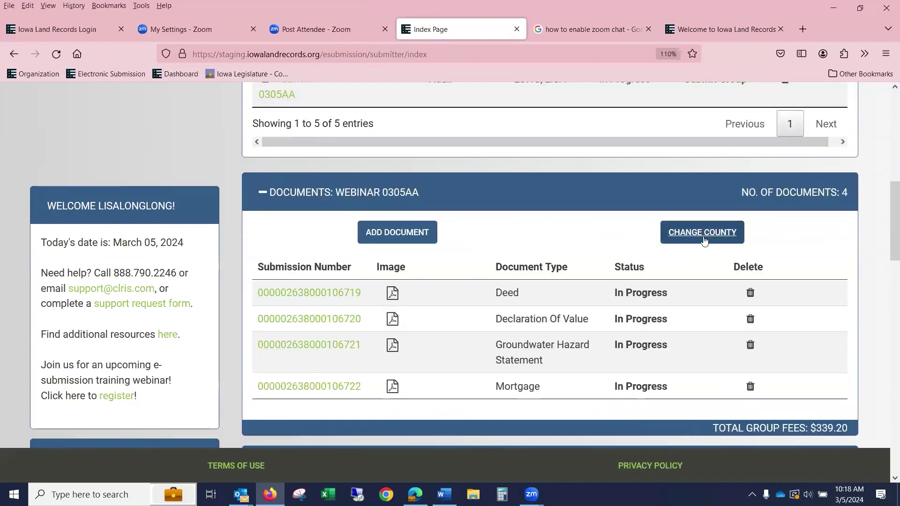
# - Use Change County to move WEBINAR 0305AA from Adair to Adams
pyautogui.click(705, 238)
pyautogui.click(704, 235)
pyautogui.click(700, 276)
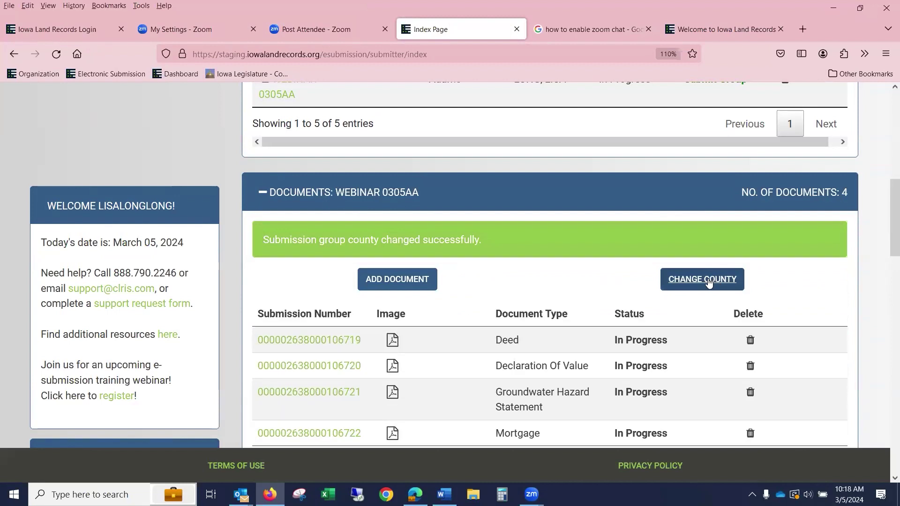
pyautogui.scroll(-10, 707, 280)
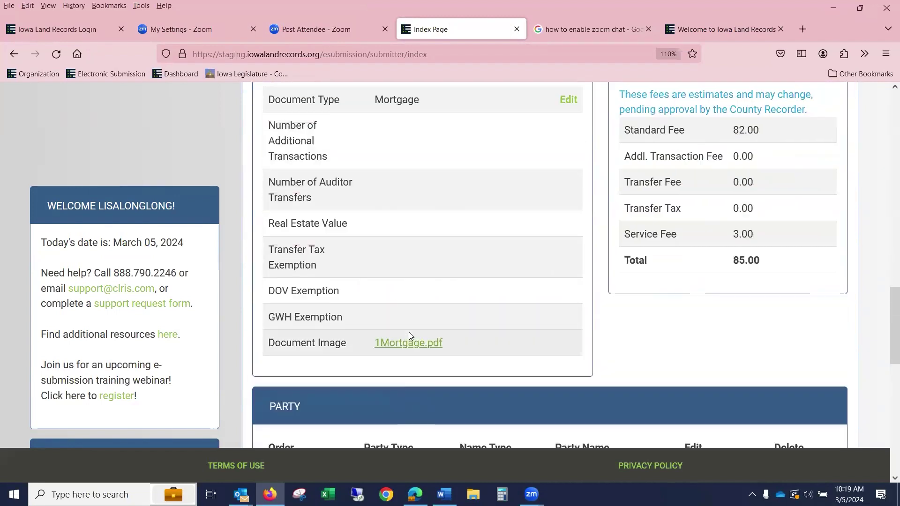
pyautogui.scroll(11, 409, 332)
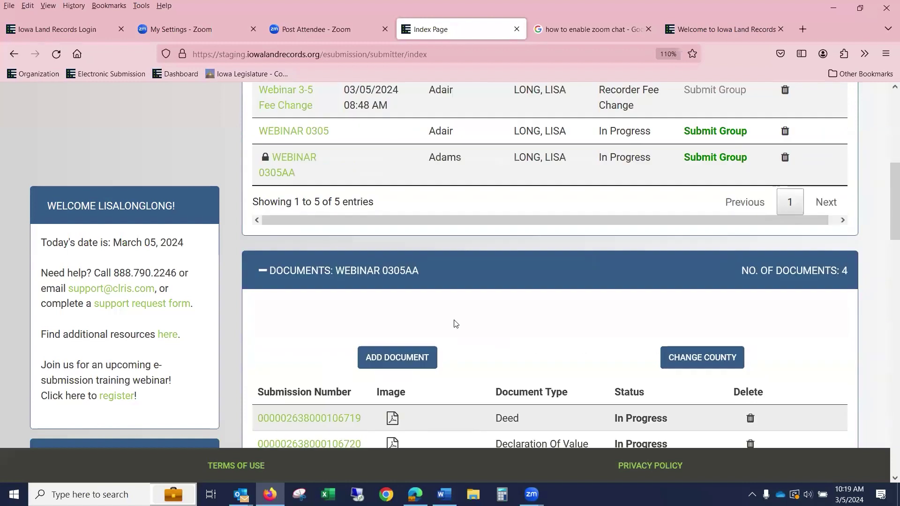
pyautogui.scroll(3, 455, 324)
pyautogui.scroll(-4, 454, 315)
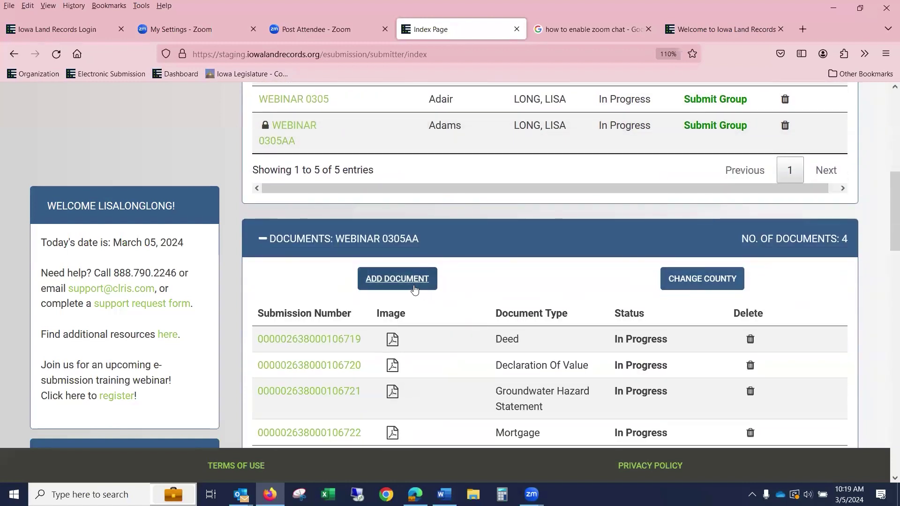
# - Add a new document to the group with type Power of Attorney
pyautogui.click(414, 289)
pyautogui.click(422, 202)
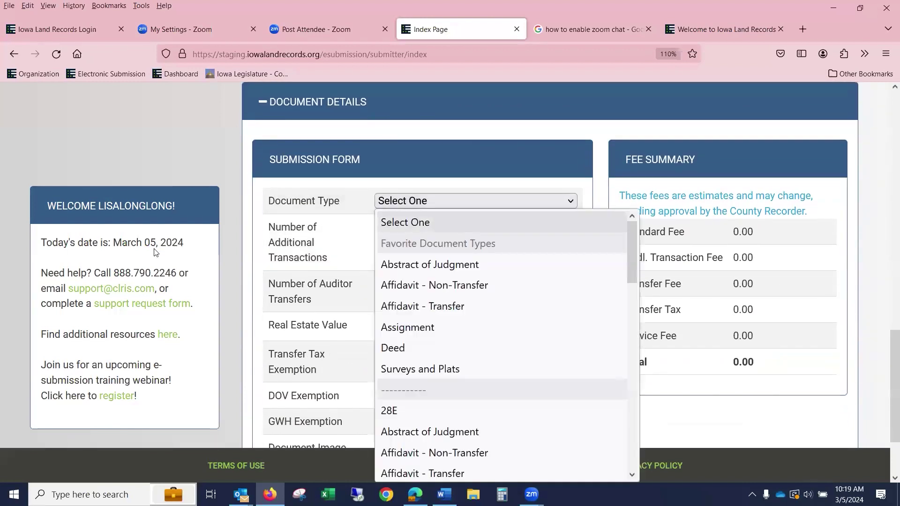
pyautogui.write('po')
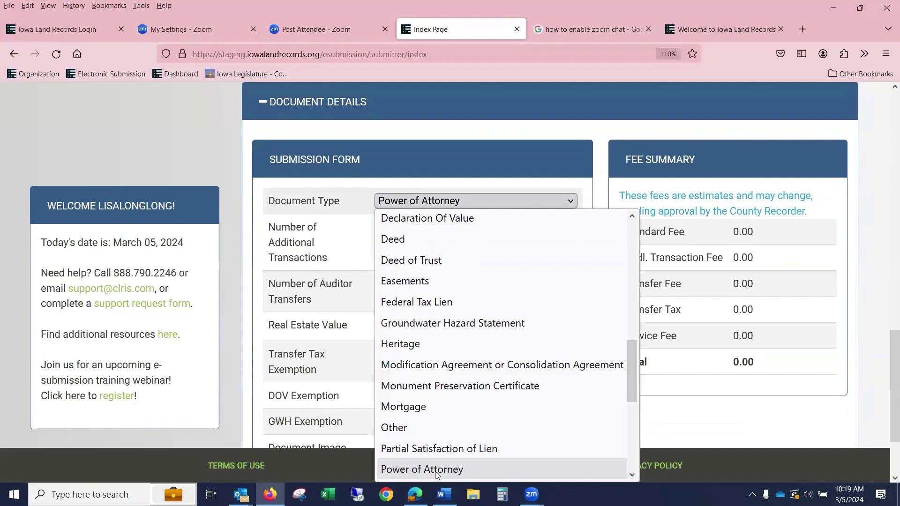
pyautogui.click(431, 469)
# - Attach Assignment.pdf as the document image and save the Power of Attorney
pyautogui.scroll(-2, 422, 396)
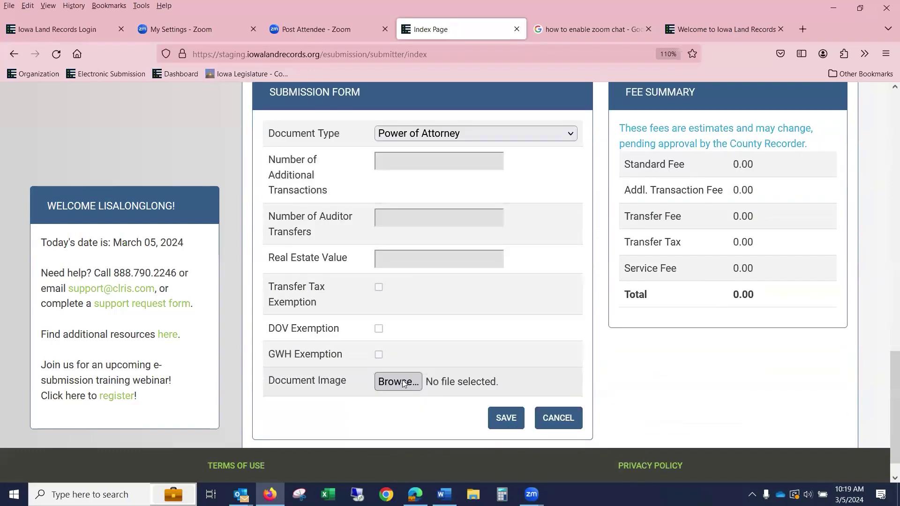
pyautogui.click(411, 383)
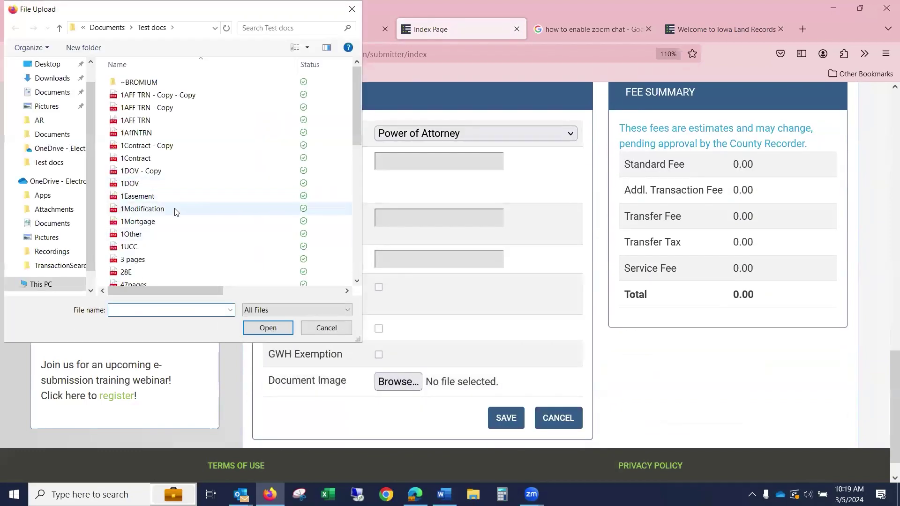
pyautogui.scroll(-4, 180, 194)
pyautogui.click(177, 196)
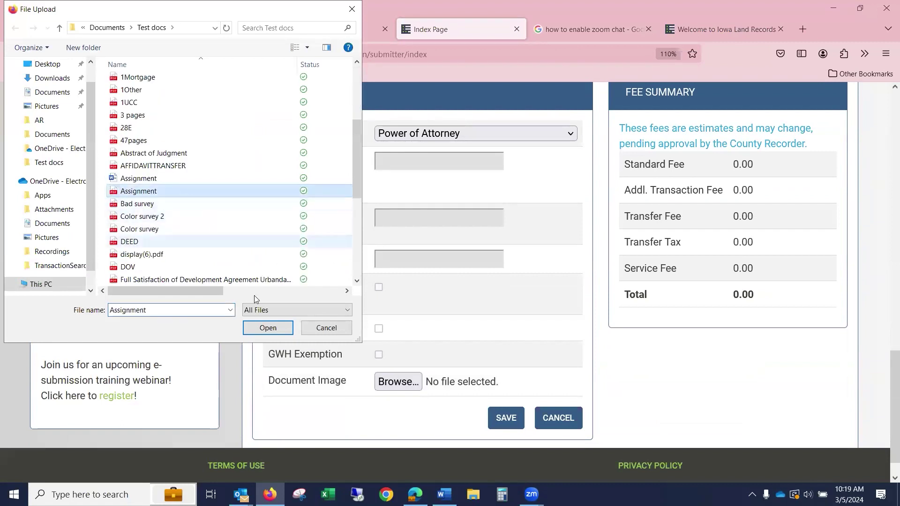
pyautogui.click(276, 329)
pyautogui.click(512, 417)
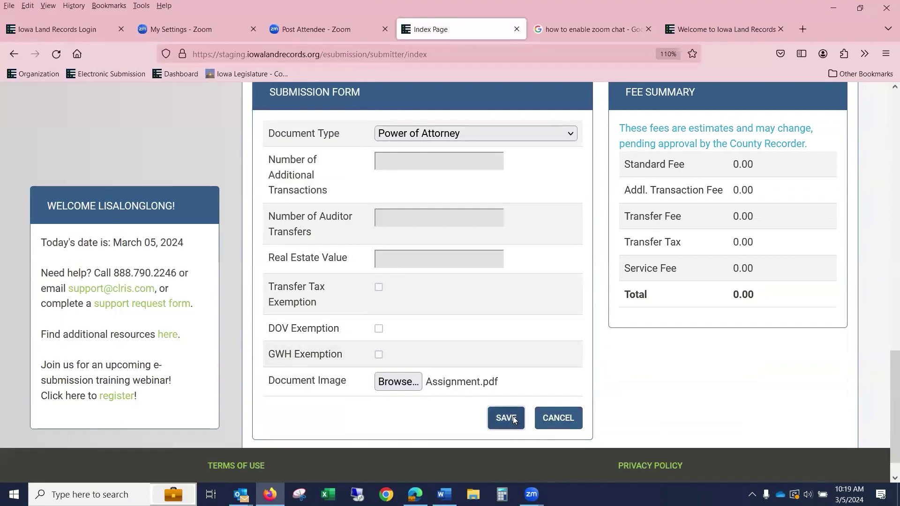
# - Return to WEBINAR 0305AA's document list, now showing the Power of Attorney as fifth document
pyautogui.scroll(4, 480, 343)
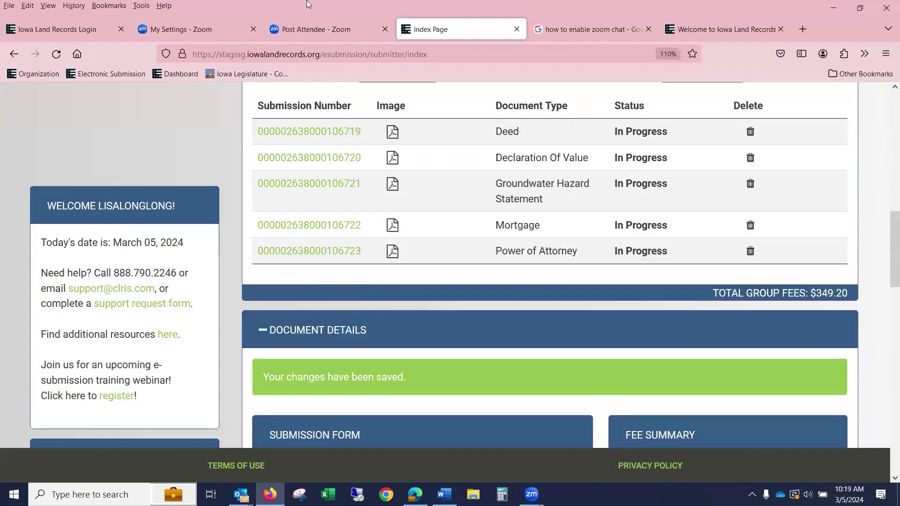
pyautogui.scroll(5, 667, 209)
pyautogui.scroll(-20, 677, 286)
pyautogui.scroll(-2, 433, 296)
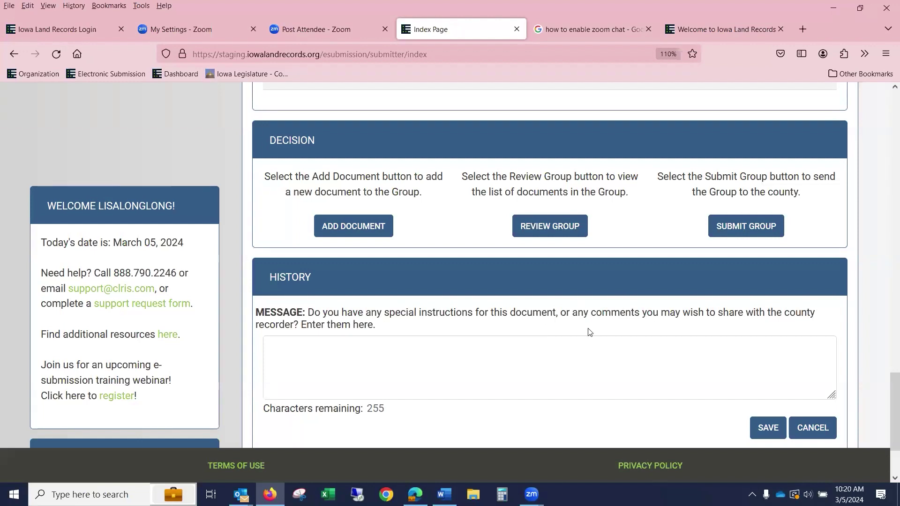
pyautogui.click(623, 384)
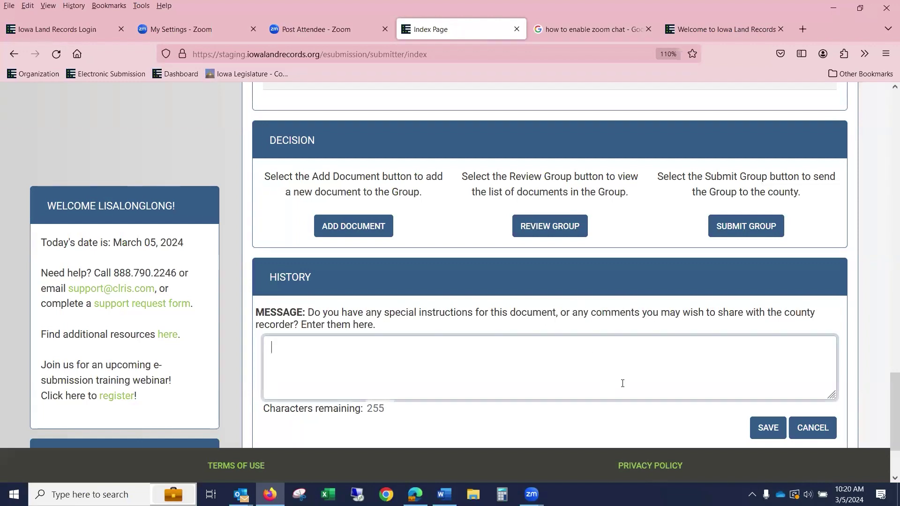
pyautogui.click(551, 229)
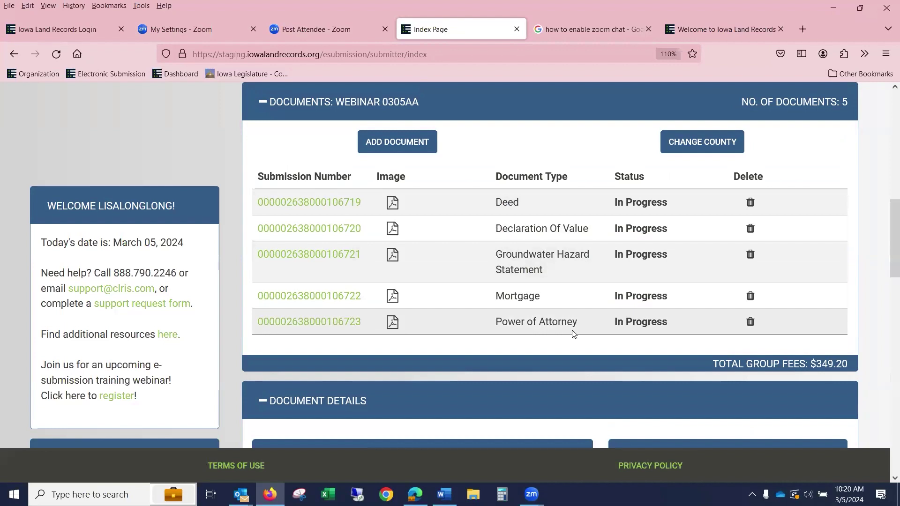
# - Append 'abc' to the Deed grantee's company name, save it, then delete that party
pyautogui.click(307, 202)
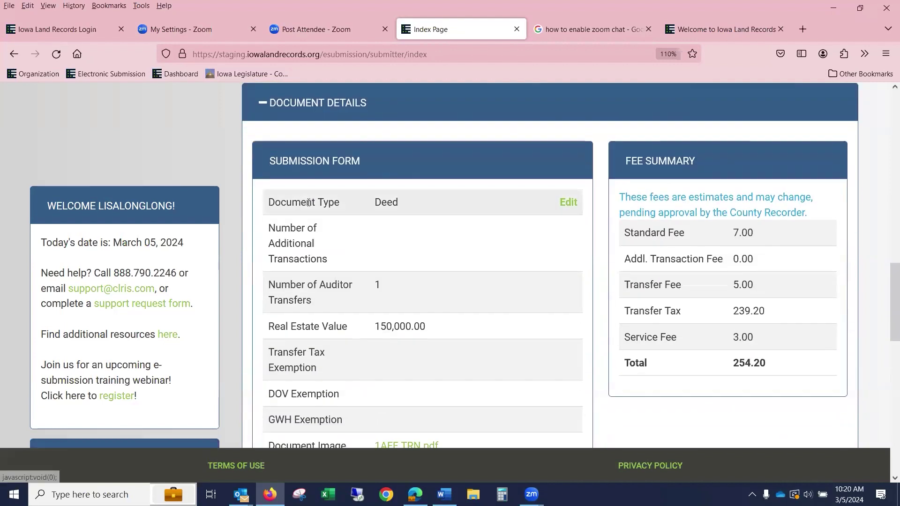
pyautogui.scroll(-5, 601, 271)
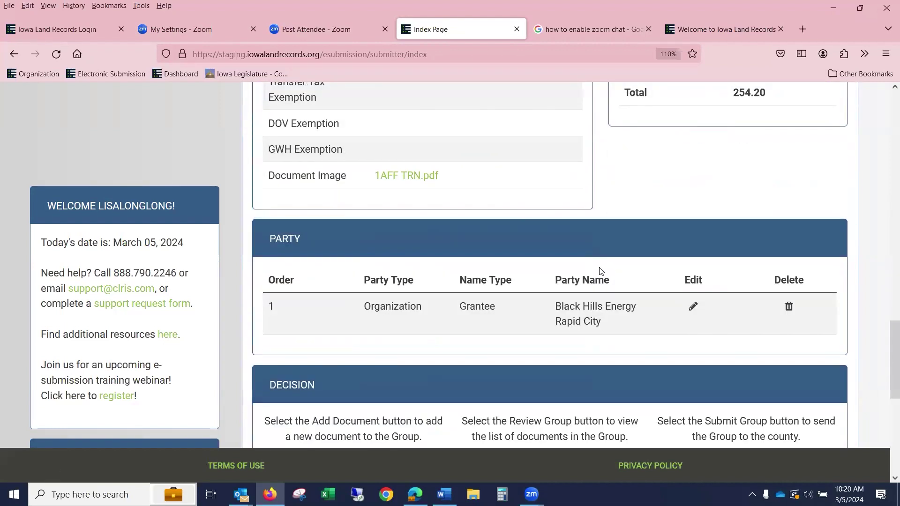
pyautogui.click(693, 307)
pyautogui.click(531, 328)
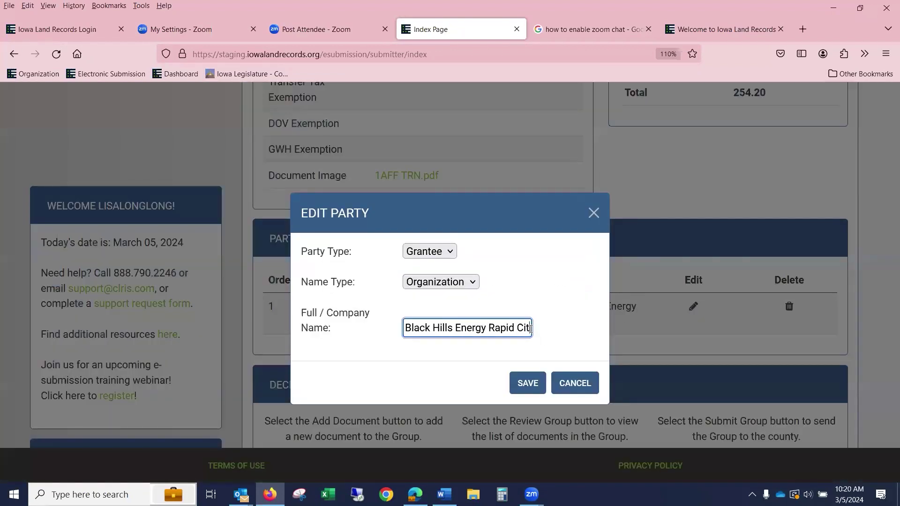
pyautogui.press('End')
pyautogui.write('abc')
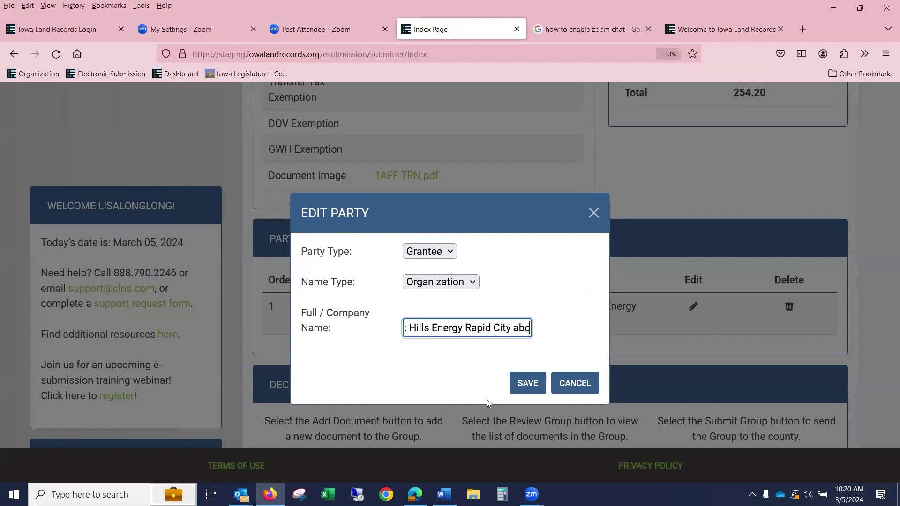
pyautogui.click(526, 382)
pyautogui.scroll(15, 618, 242)
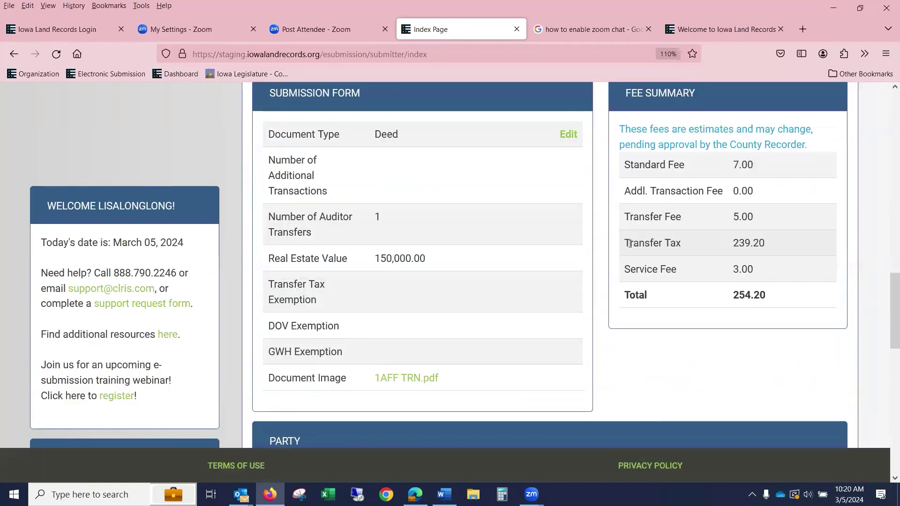
pyautogui.scroll(-15, 662, 253)
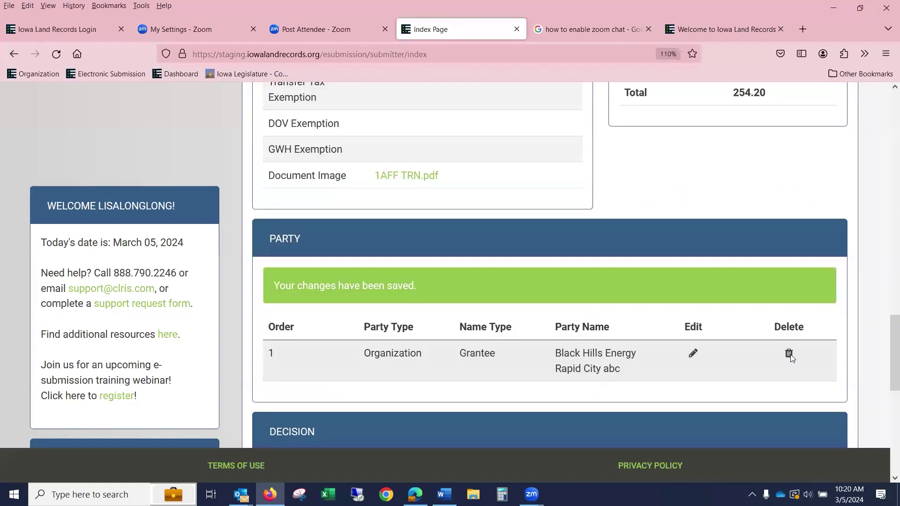
pyautogui.click(789, 353)
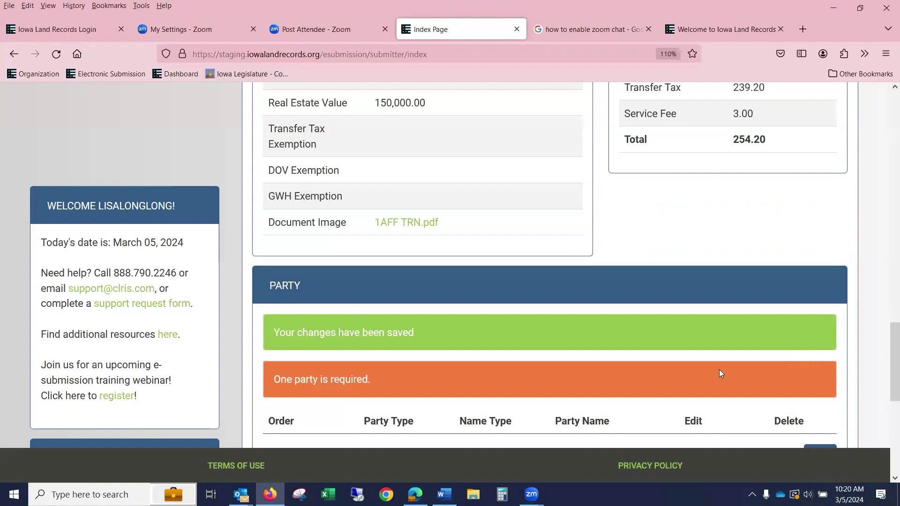
# - Add an Organization grantor named Black Hills Energy Rapid City to the Deed and save it
pyautogui.scroll(-5, 720, 373)
pyautogui.click(819, 186)
pyautogui.click(440, 284)
pyautogui.click(438, 323)
pyautogui.click(448, 327)
pyautogui.write('B')
pyautogui.press('Down')
pyautogui.press('Return')
pyautogui.click(528, 383)
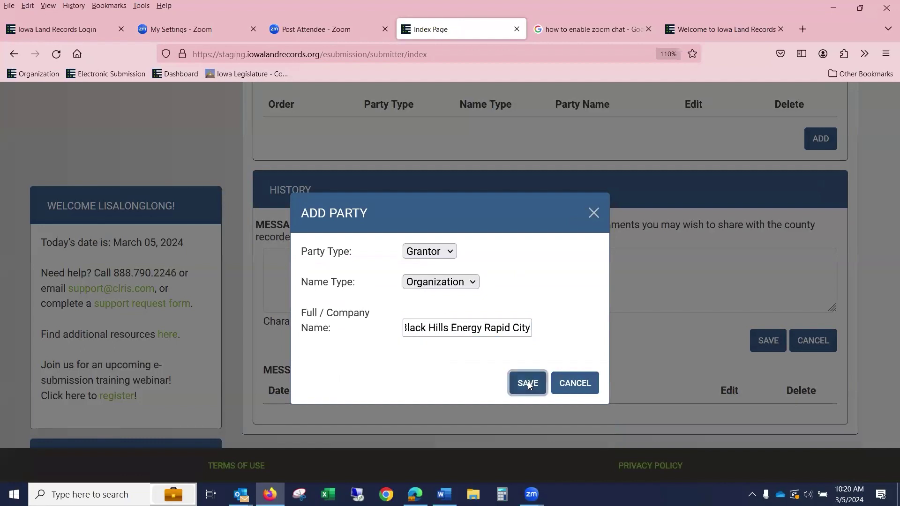
pyautogui.scroll(15, 580, 349)
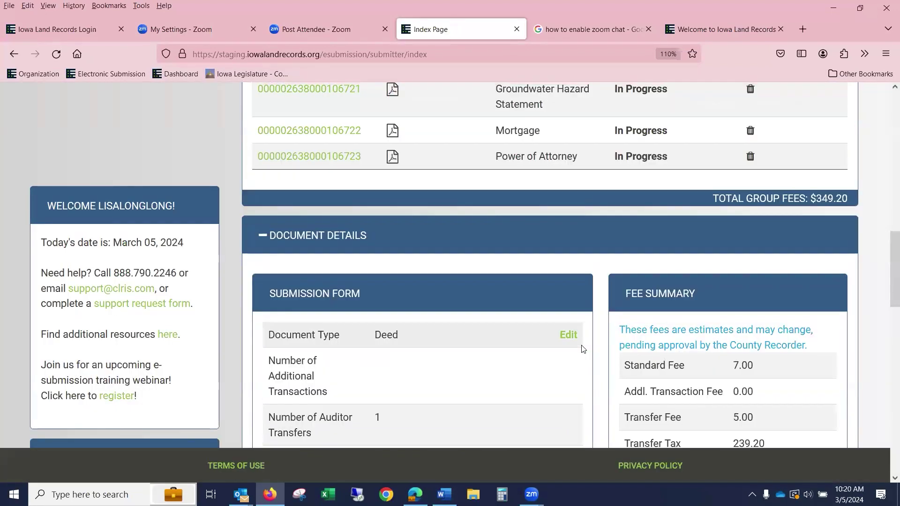
pyautogui.scroll(4, 584, 349)
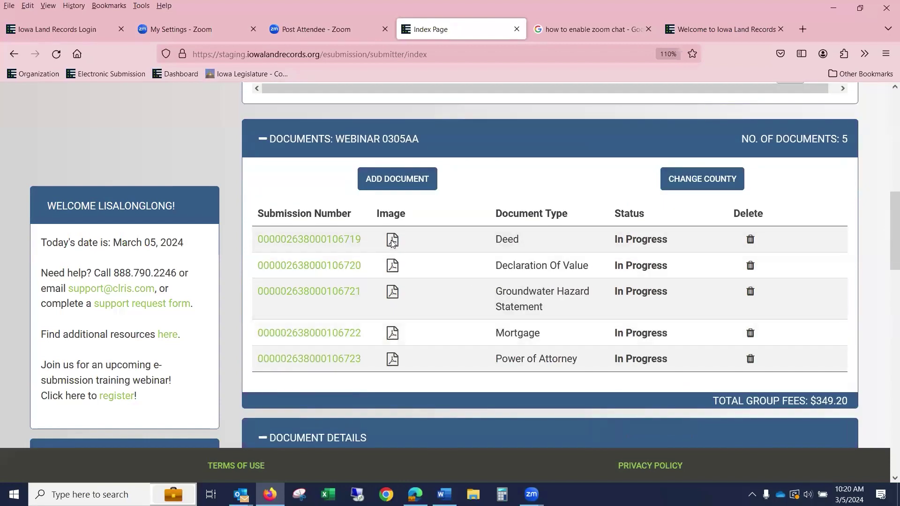
pyautogui.click(392, 240)
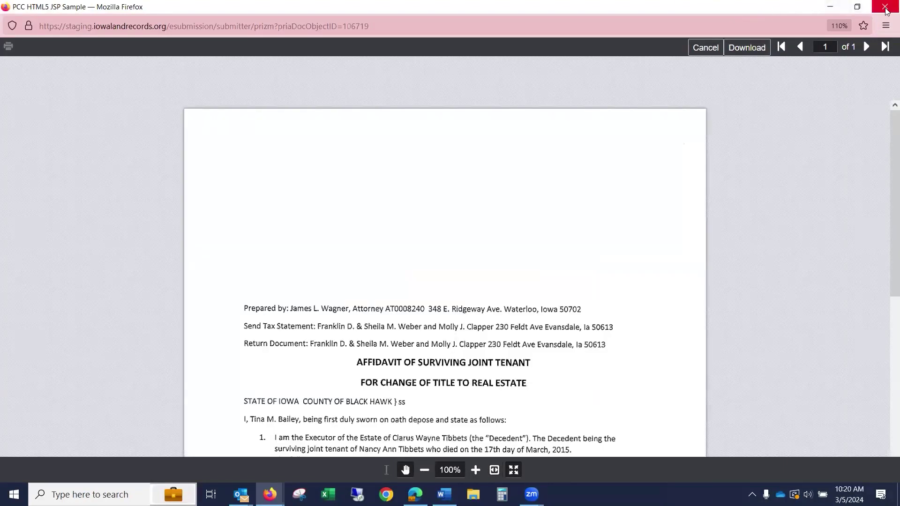
pyautogui.click(886, 7)
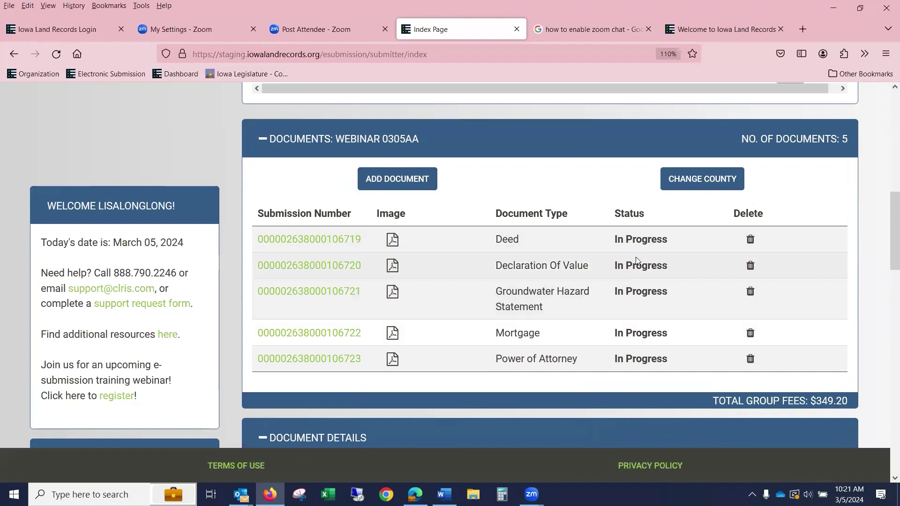
pyautogui.scroll(5, 632, 260)
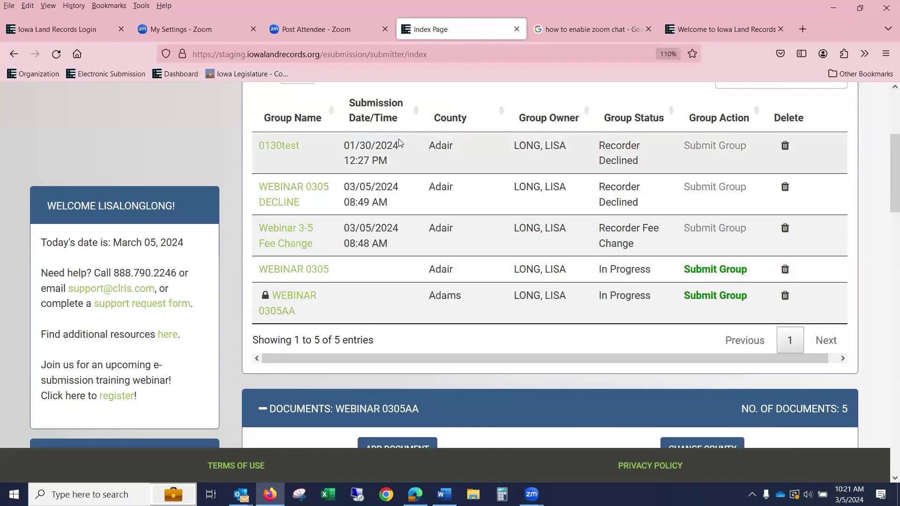
pyautogui.scroll(2, 300, 118)
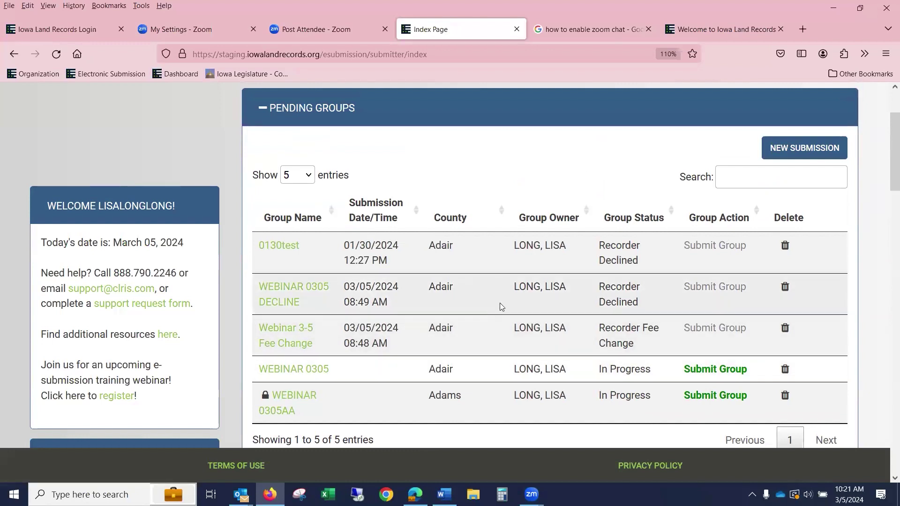
pyautogui.scroll(-7, 467, 300)
pyautogui.scroll(-2, 468, 301)
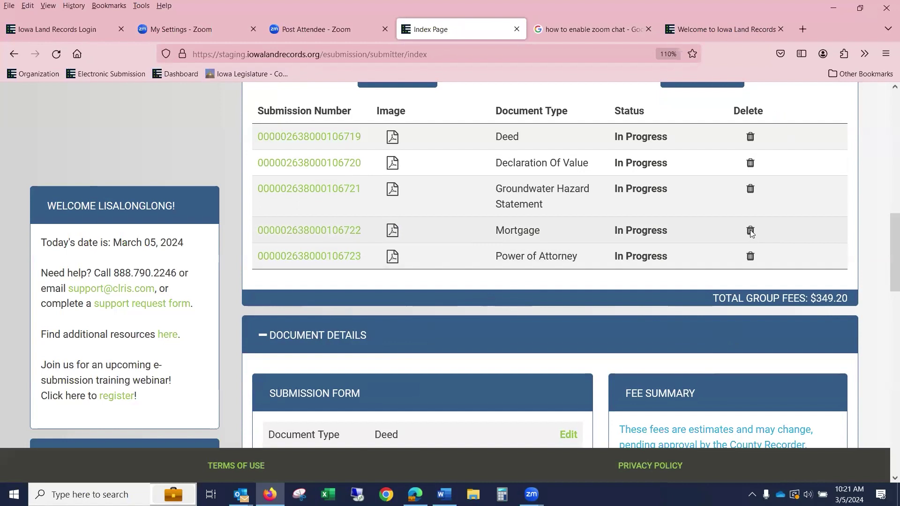
pyautogui.scroll(4, 750, 231)
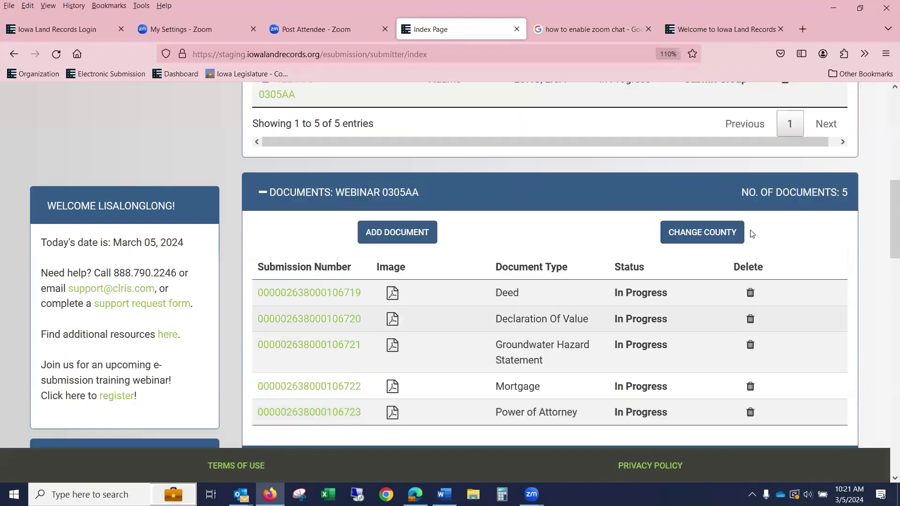
pyautogui.scroll(-1, 764, 327)
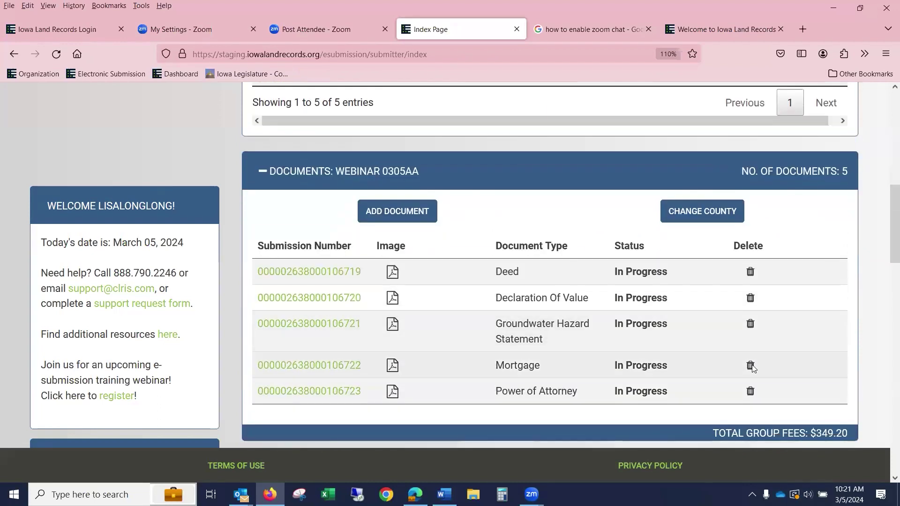
pyautogui.click(750, 365)
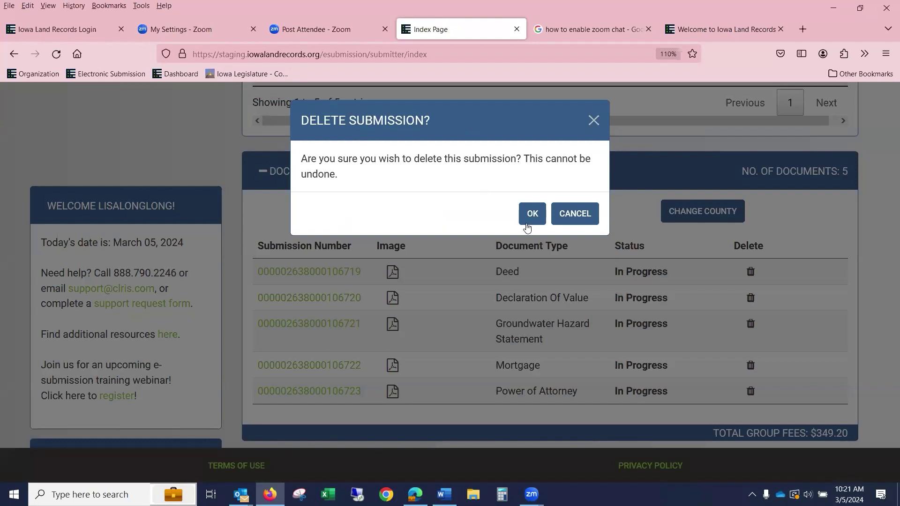
pyautogui.click(586, 219)
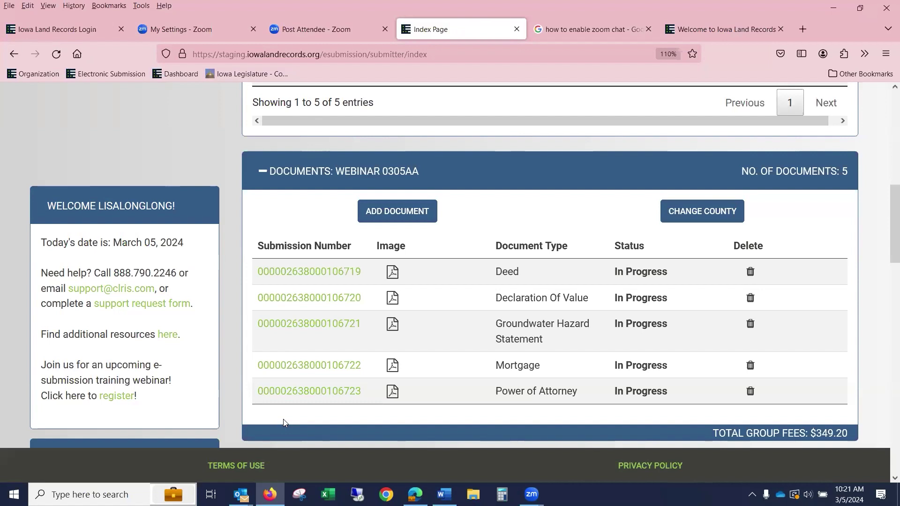
# - Drag the Power of Attorney row to the top of the WEBINAR 0305AA Documents table
pyautogui.moveTo(315, 393); pyautogui.dragTo(318, 396)
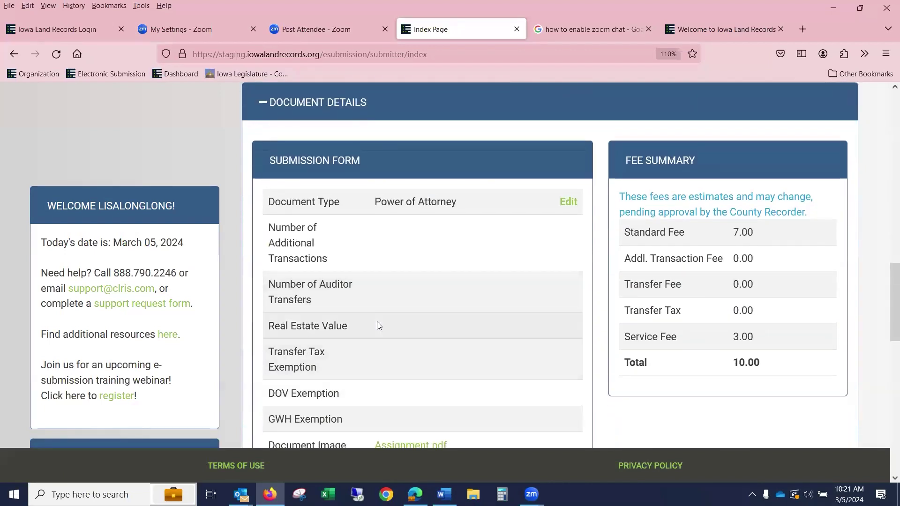
pyautogui.scroll(4, 381, 321)
pyautogui.scroll(2, 438, 230)
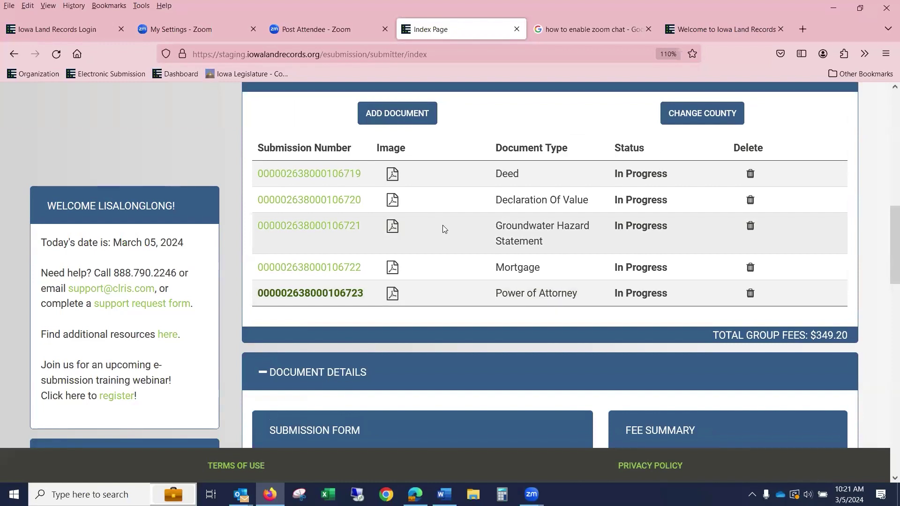
pyautogui.moveTo(333, 297); pyautogui.dragTo(373, 168)
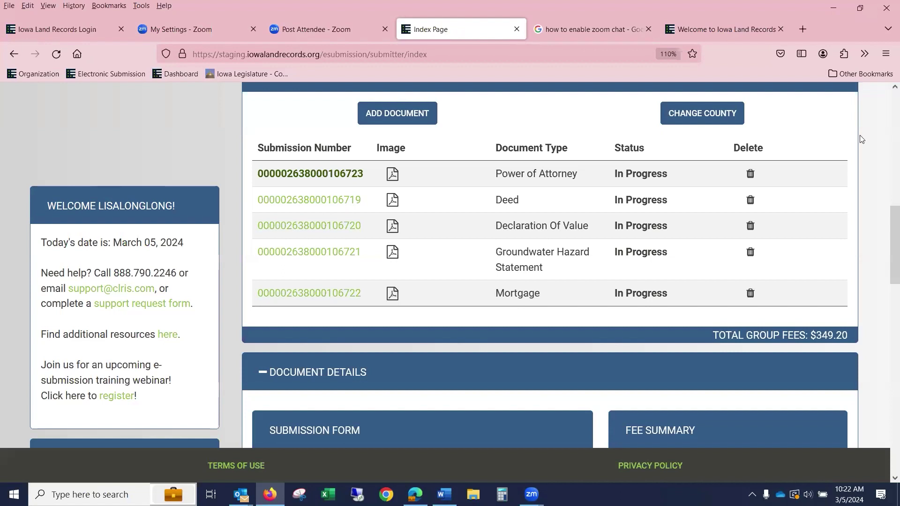
pyautogui.scroll(5, 591, 165)
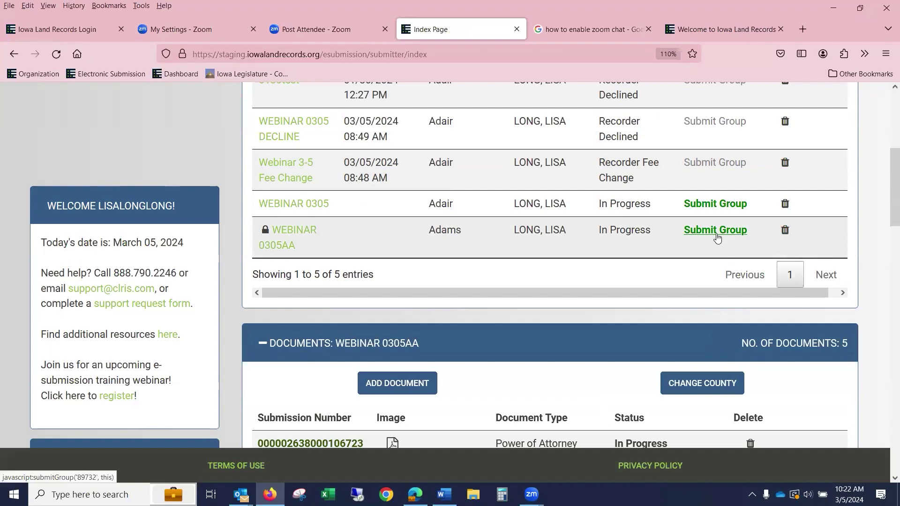
pyautogui.click(716, 237)
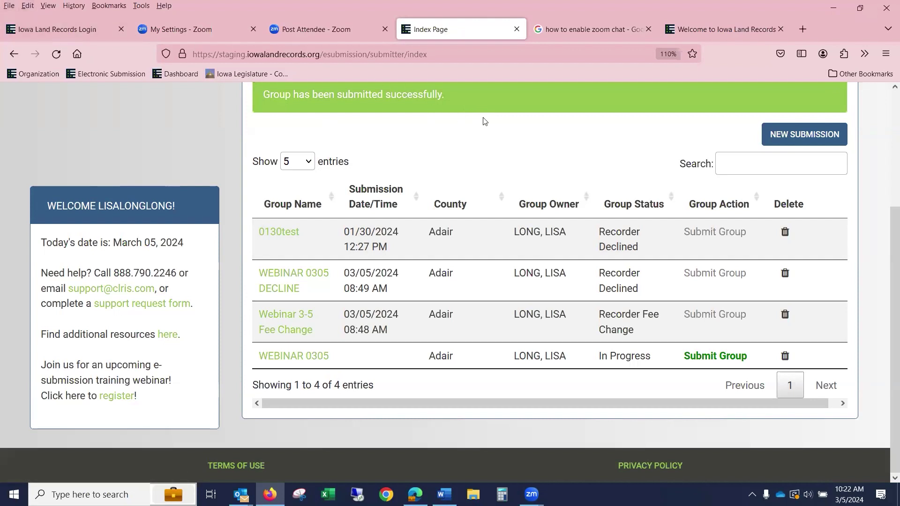
pyautogui.scroll(3, 556, 148)
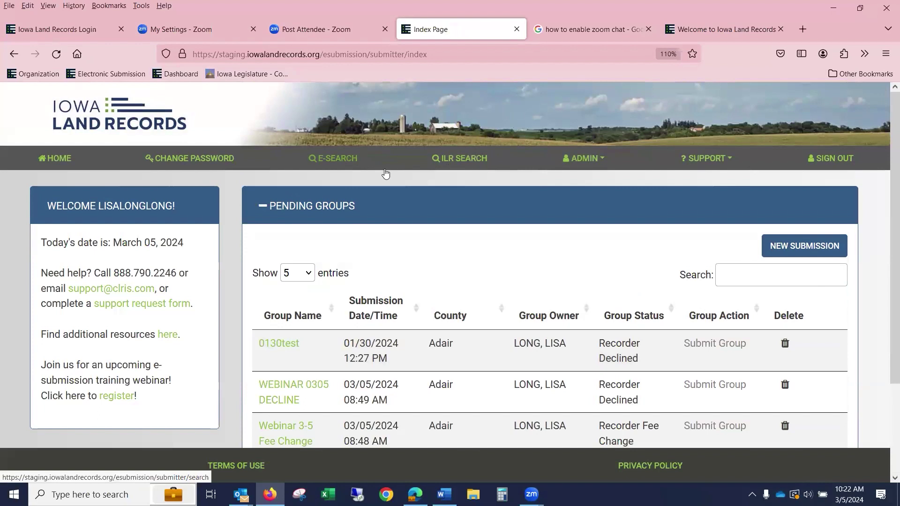
pyautogui.scroll(-3, 386, 168)
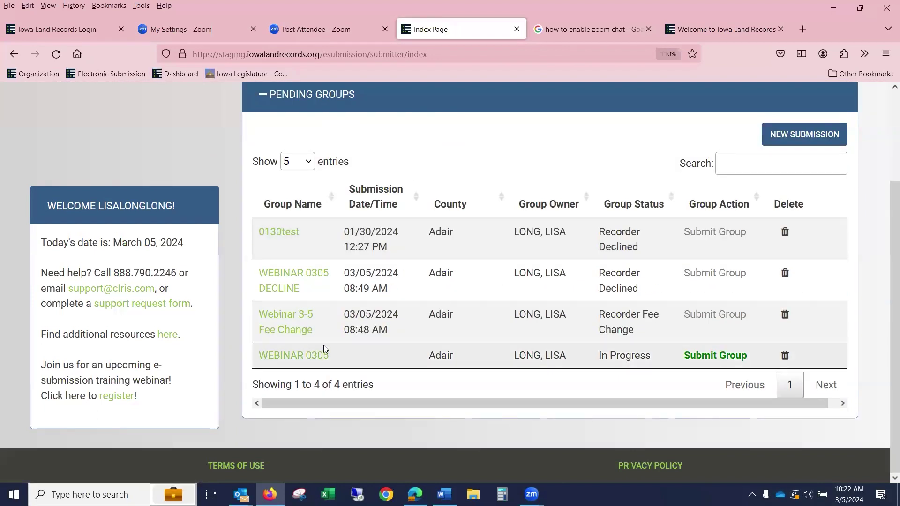
pyautogui.click(317, 361)
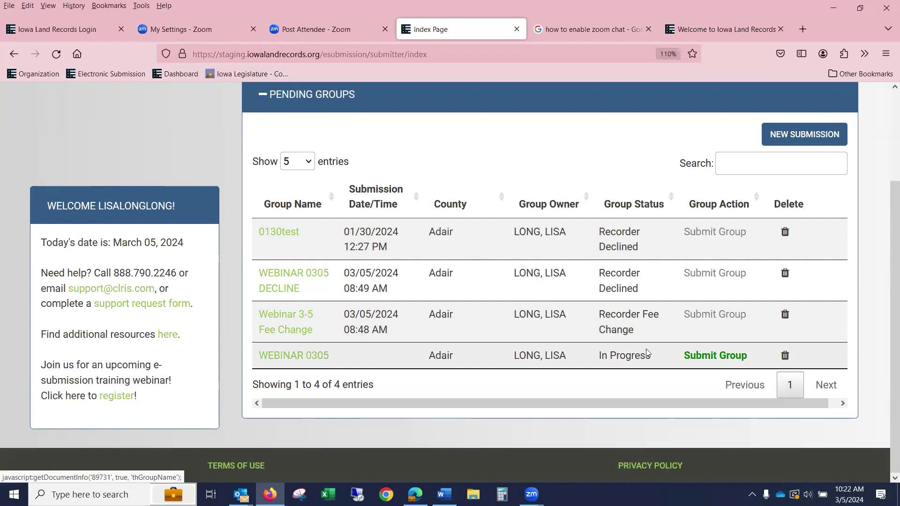
# - Edit WEBINAR 0305 document 106716, changing Abstract of Judgment to Affidavit - Transfer, and save
pyautogui.click(322, 357)
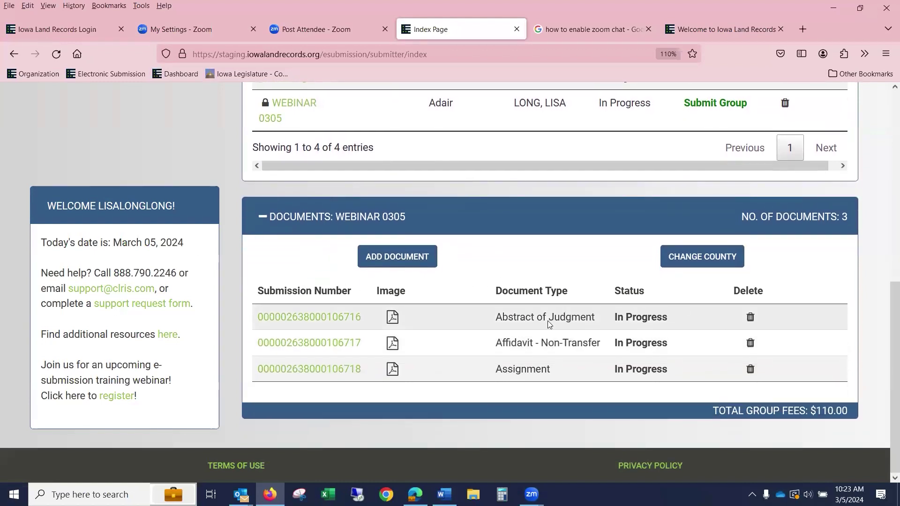
pyautogui.click(342, 319)
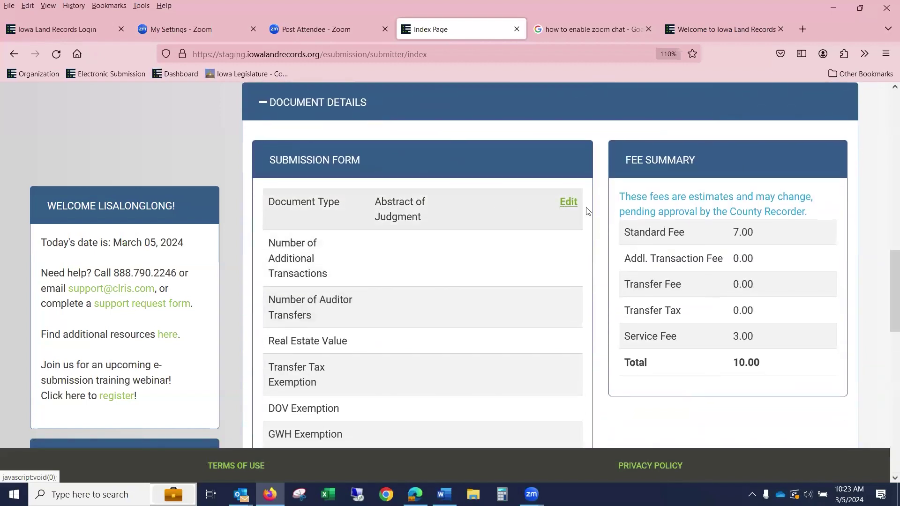
pyautogui.click(568, 201)
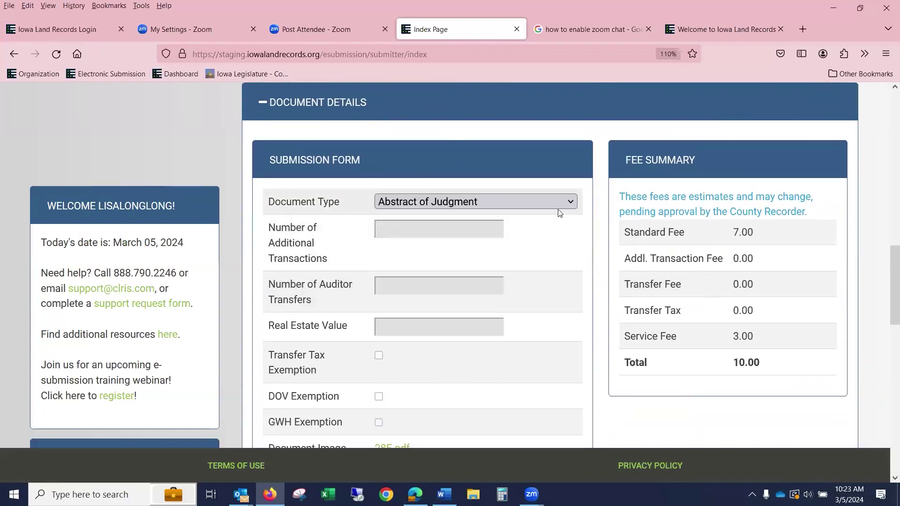
pyautogui.click(452, 201)
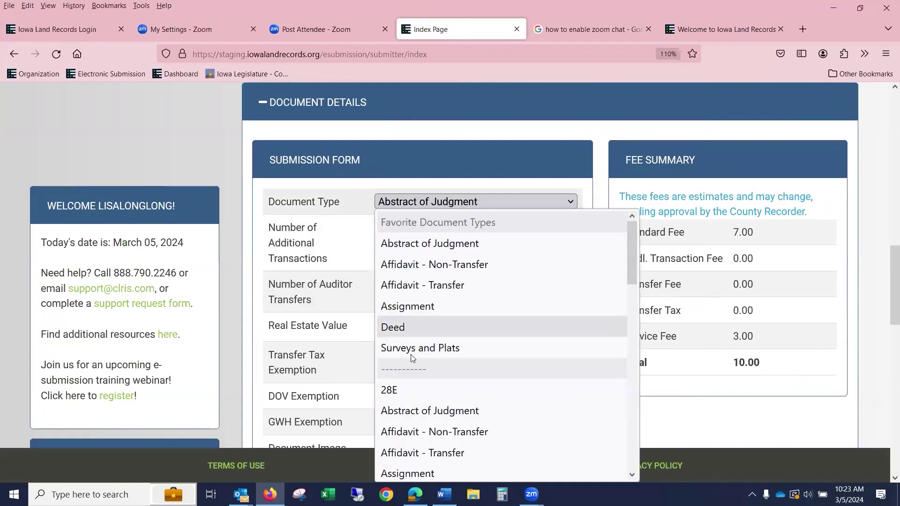
pyautogui.click(415, 285)
pyautogui.scroll(-3, 418, 285)
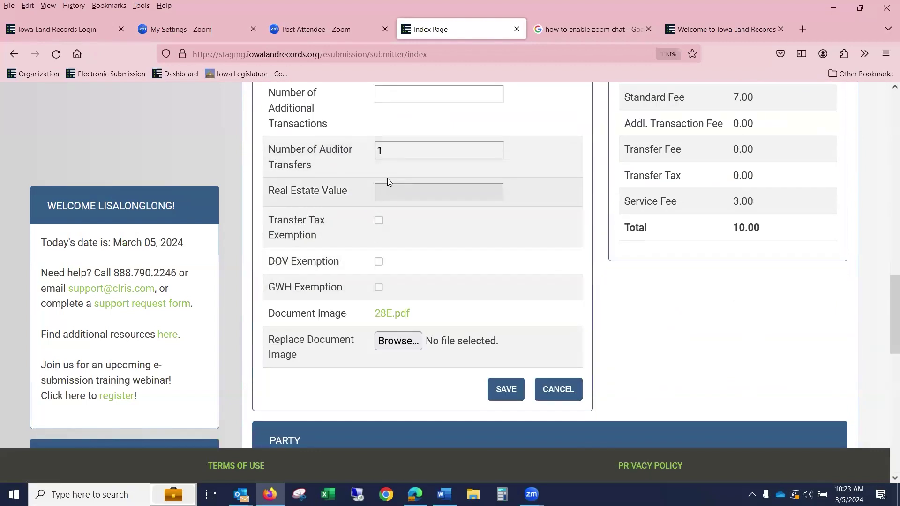
pyautogui.scroll(3, 387, 181)
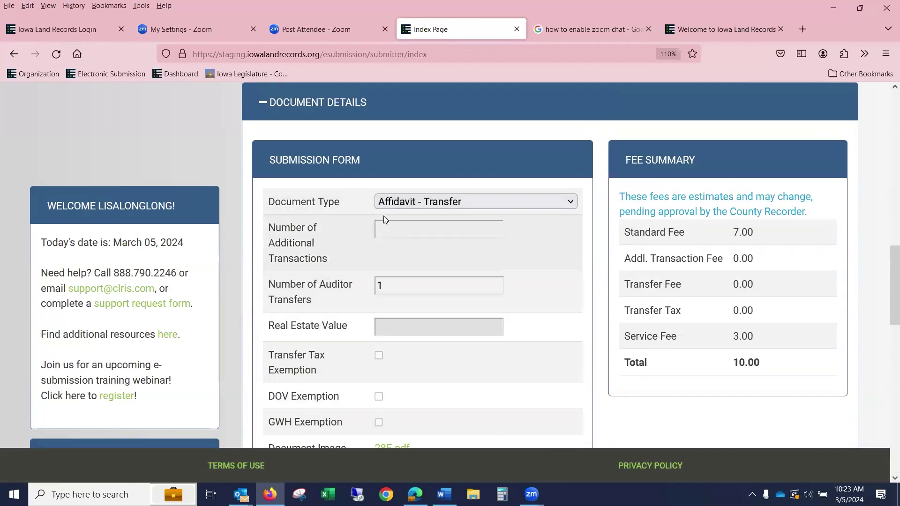
pyautogui.scroll(-6, 383, 215)
pyautogui.click(501, 255)
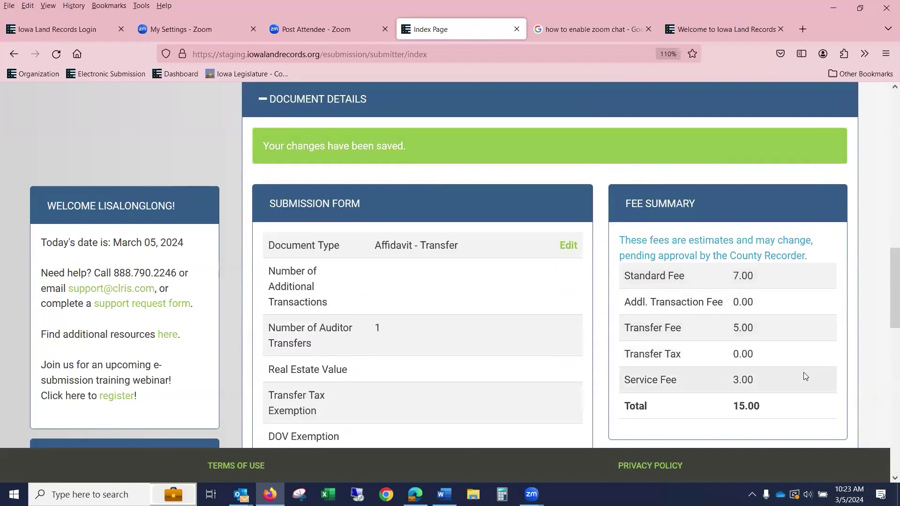
pyautogui.scroll(2, 804, 370)
pyautogui.scroll(2, 806, 364)
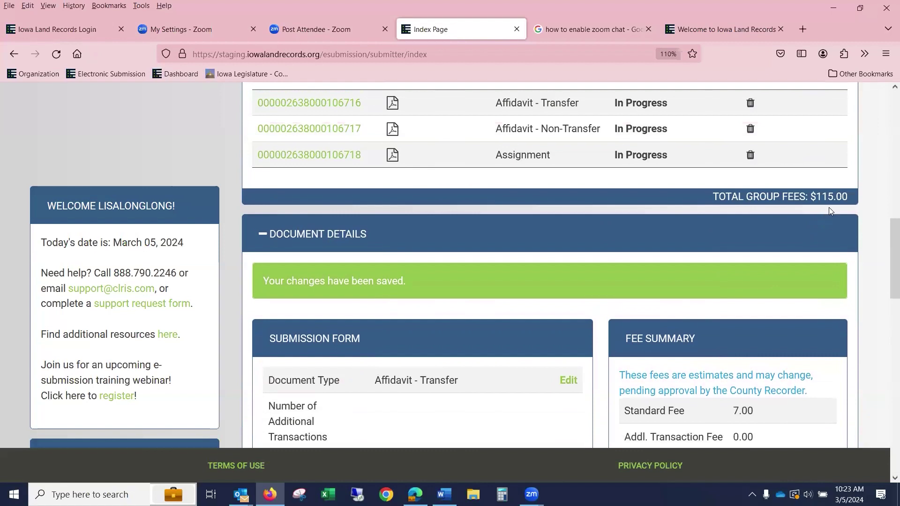
pyautogui.scroll(4, 842, 207)
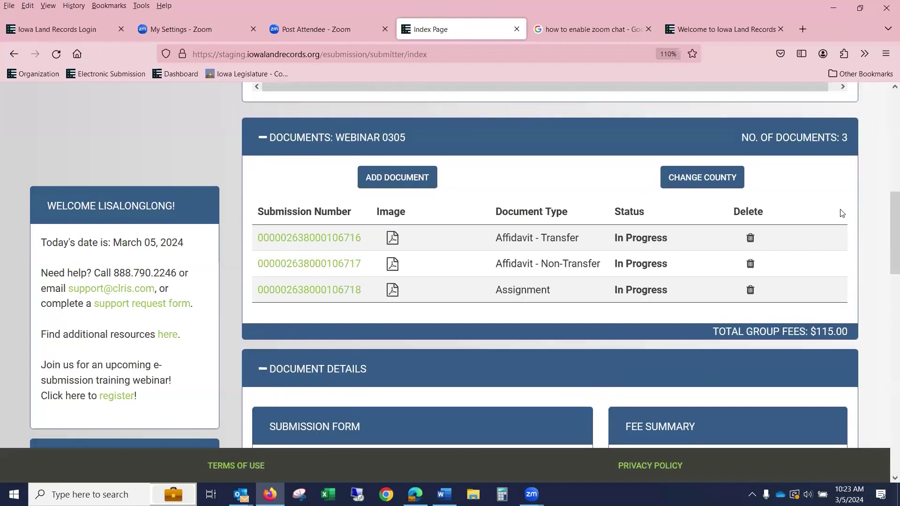
pyautogui.scroll(6, 600, 241)
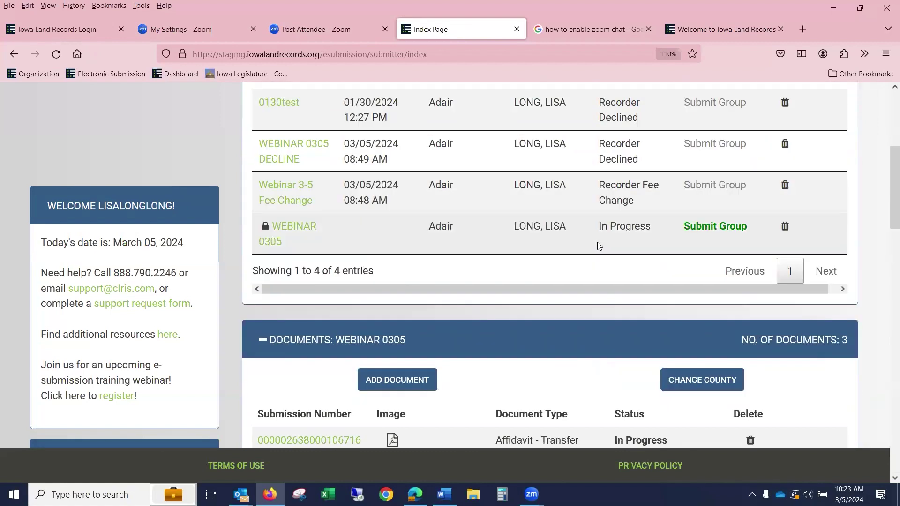
# - Open a blank Submission Form for a new WEBINAR 0305 document
pyautogui.click(396, 380)
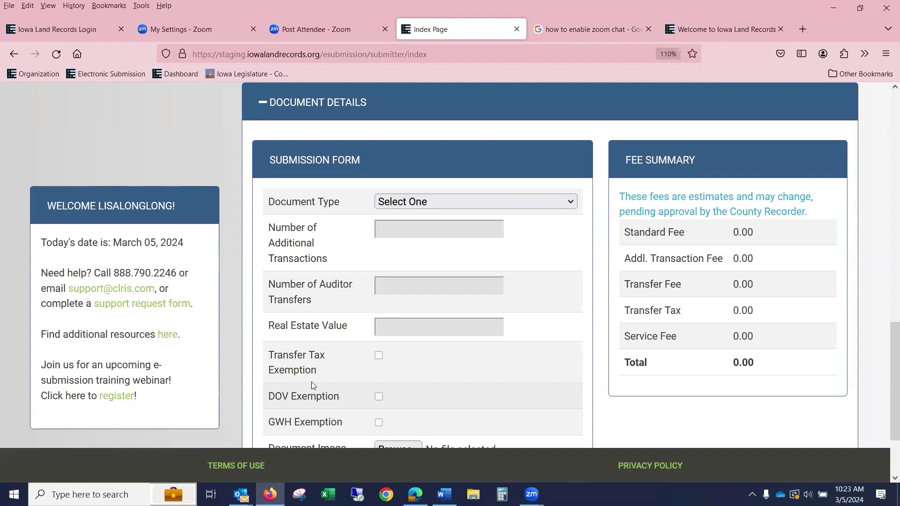
# - Set the new document's type to Deed with a real estate value of 78,500.00
pyautogui.click(404, 201)
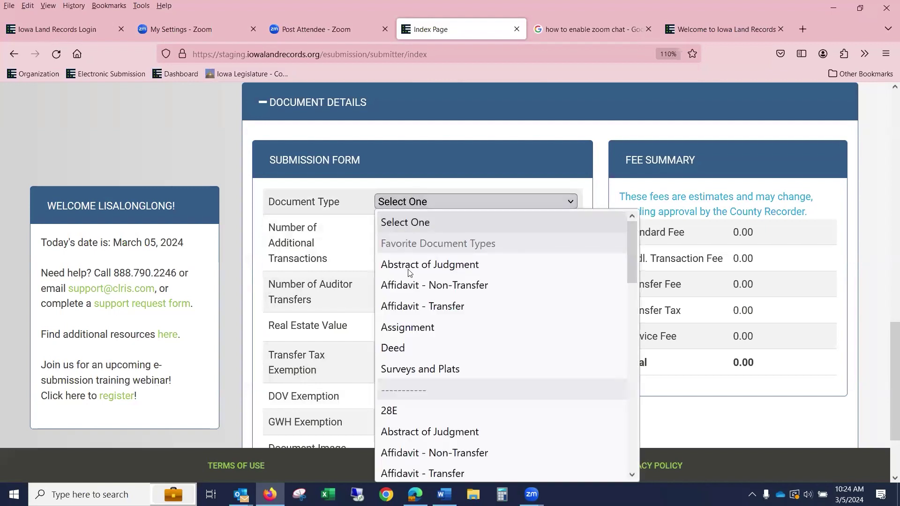
pyautogui.click(407, 350)
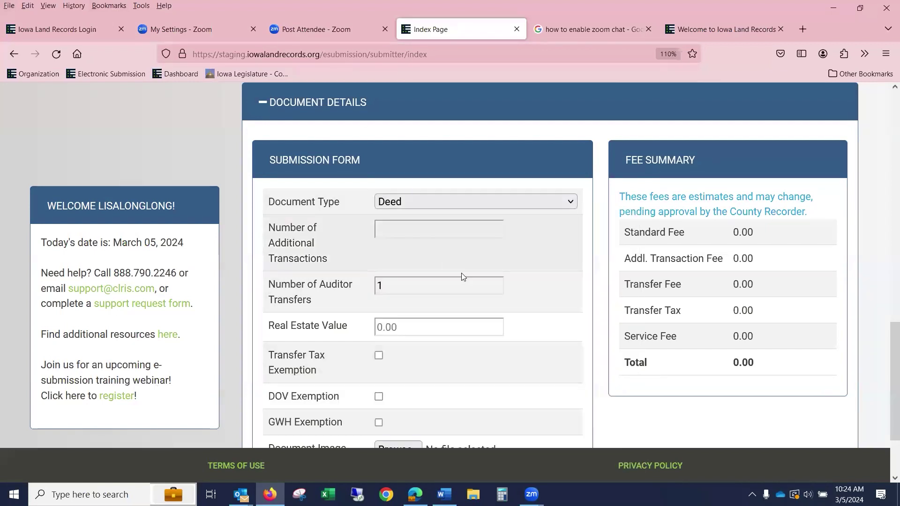
pyautogui.click(425, 327)
pyautogui.write('7850000')
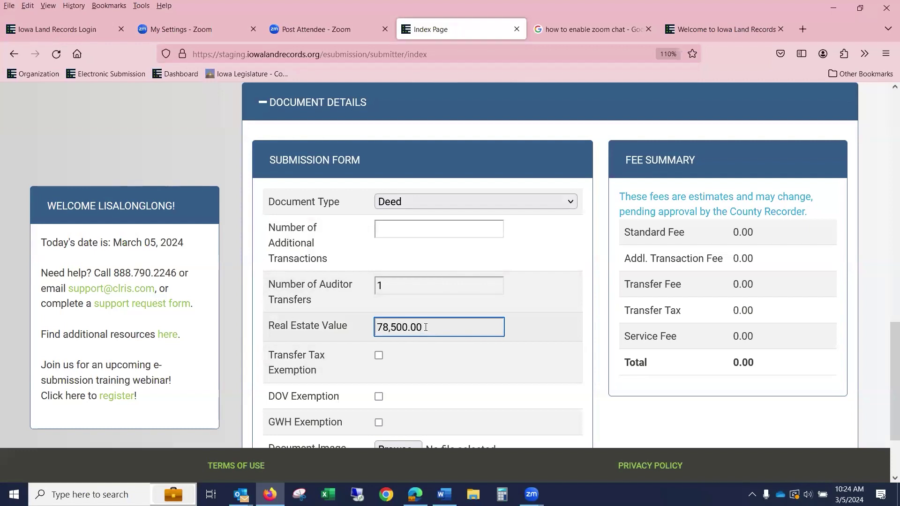
pyautogui.scroll(-3, 524, 329)
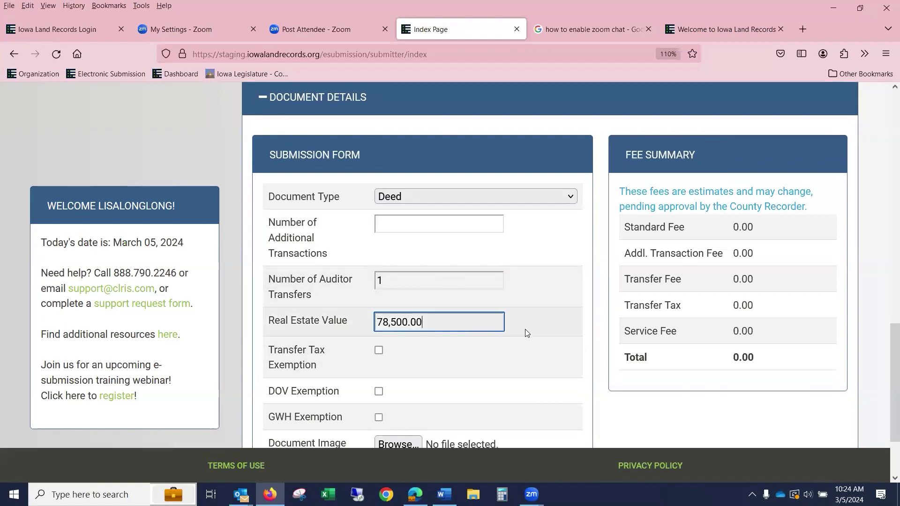
pyautogui.click(379, 329)
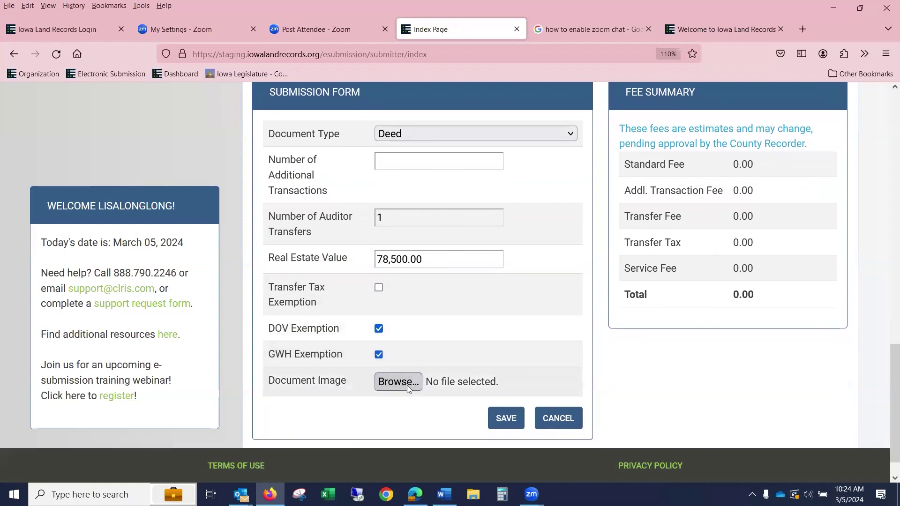
# - Attach 1DOV - Copy.pdf, leave DOV and GWH exemptions unchecked, and save the Deed
pyautogui.click(227, 171)
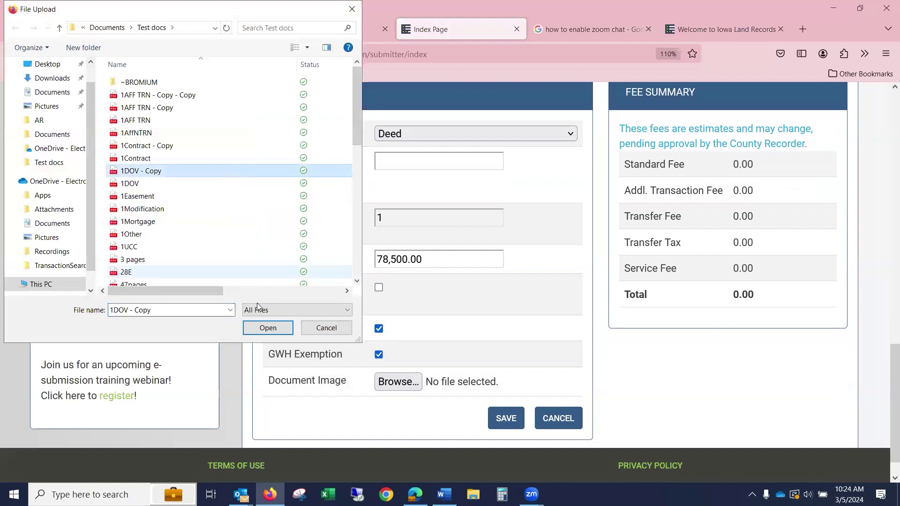
pyautogui.click(270, 328)
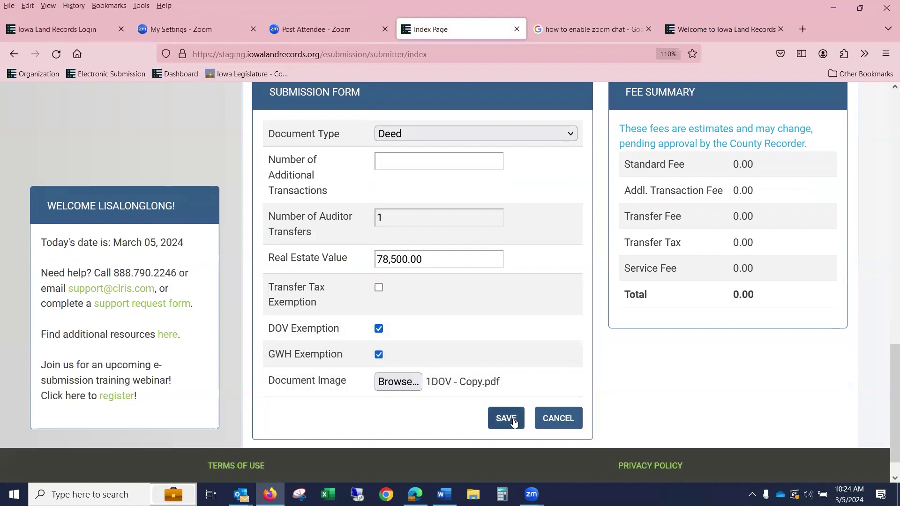
pyautogui.click(378, 354)
pyautogui.click(379, 329)
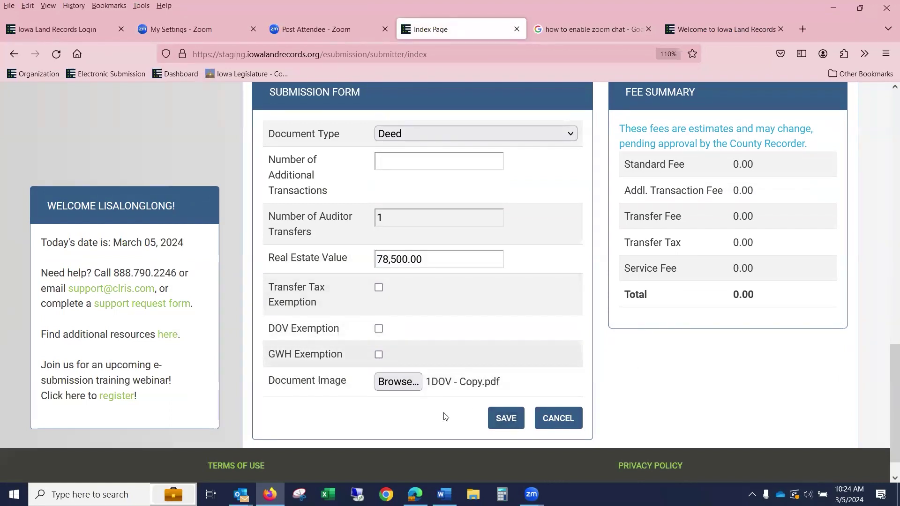
pyautogui.click(508, 418)
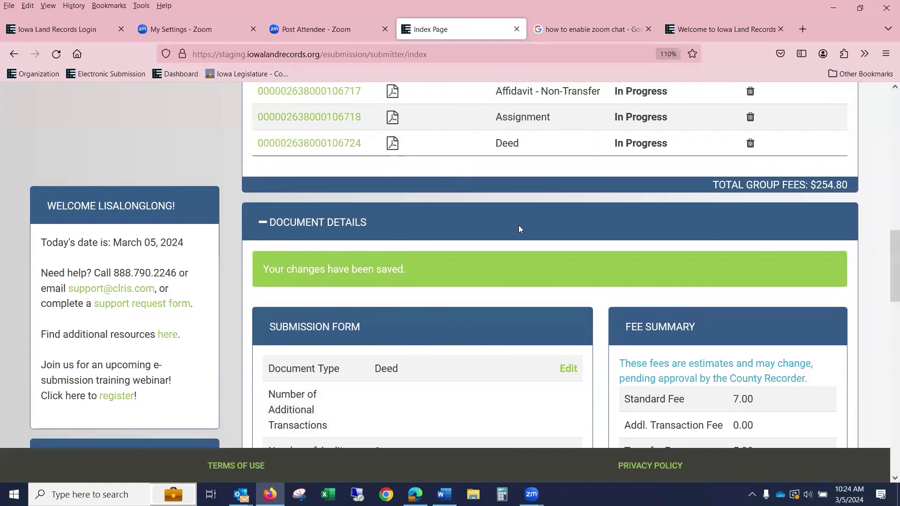
# - Edit the Deed to tick DOV and GWH Exemption, keep its existing image, and save
pyautogui.scroll(7, 519, 225)
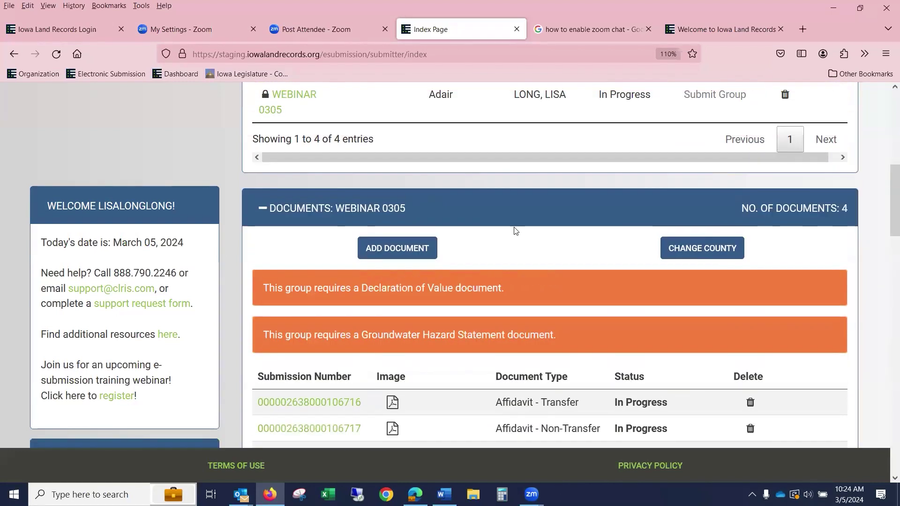
pyautogui.scroll(-3, 513, 227)
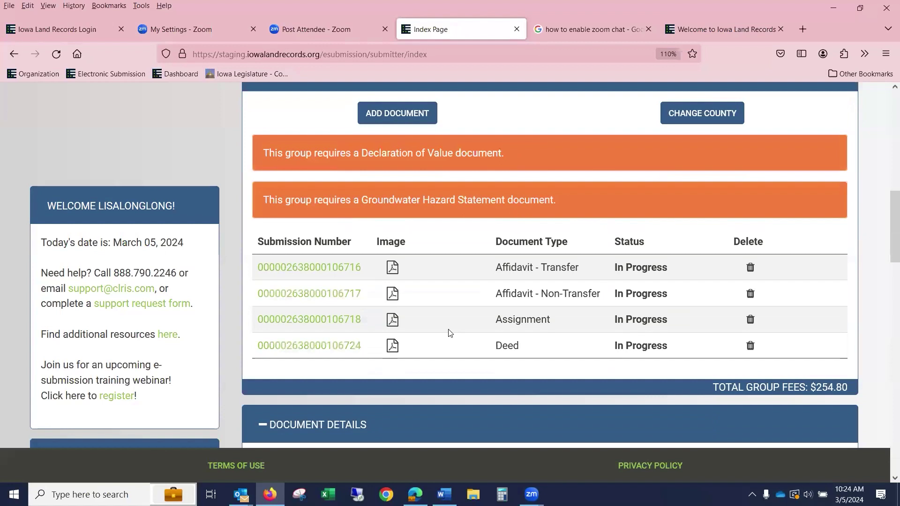
pyautogui.click(307, 346)
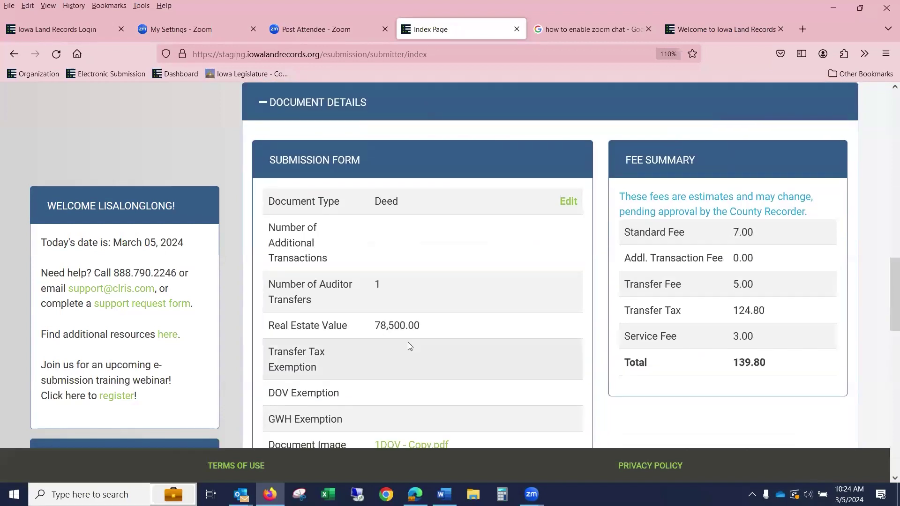
pyautogui.click(569, 201)
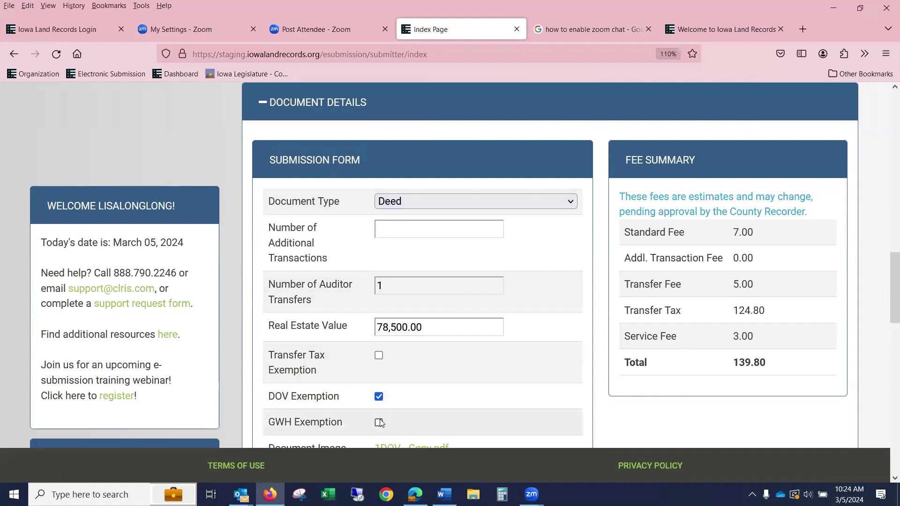
pyautogui.scroll(-1, 392, 412)
pyautogui.scroll(1, 393, 375)
pyautogui.scroll(-4, 401, 281)
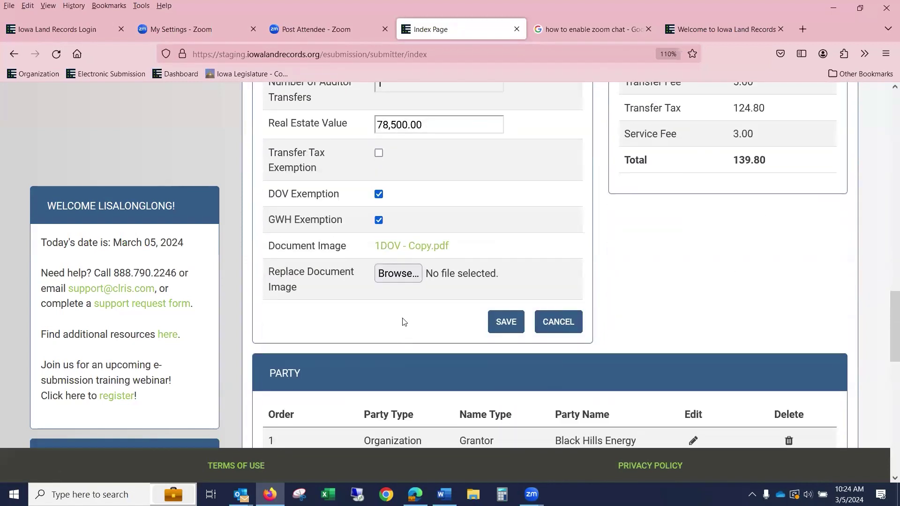
pyautogui.click(400, 277)
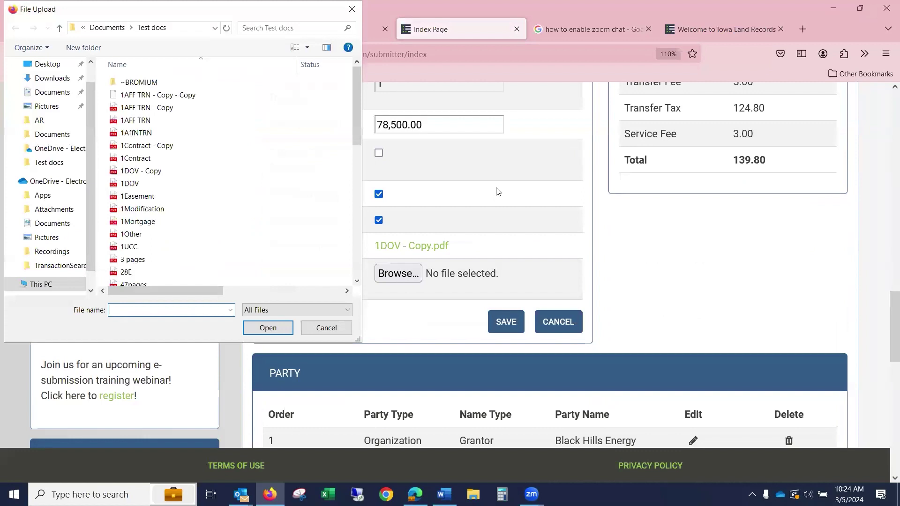
pyautogui.click(325, 331)
pyautogui.click(511, 323)
# - Start another new document in the WEBINAR 0305 group
pyautogui.scroll(3, 511, 323)
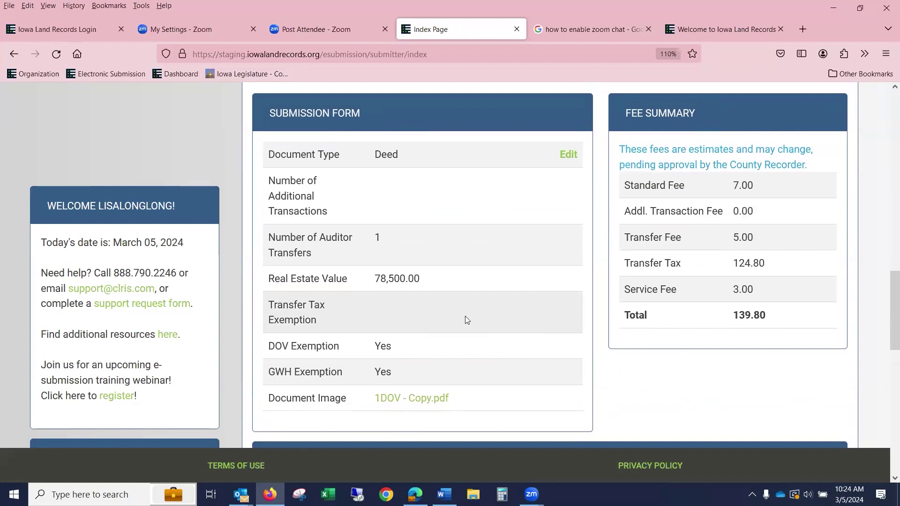
pyautogui.scroll(-1, 466, 320)
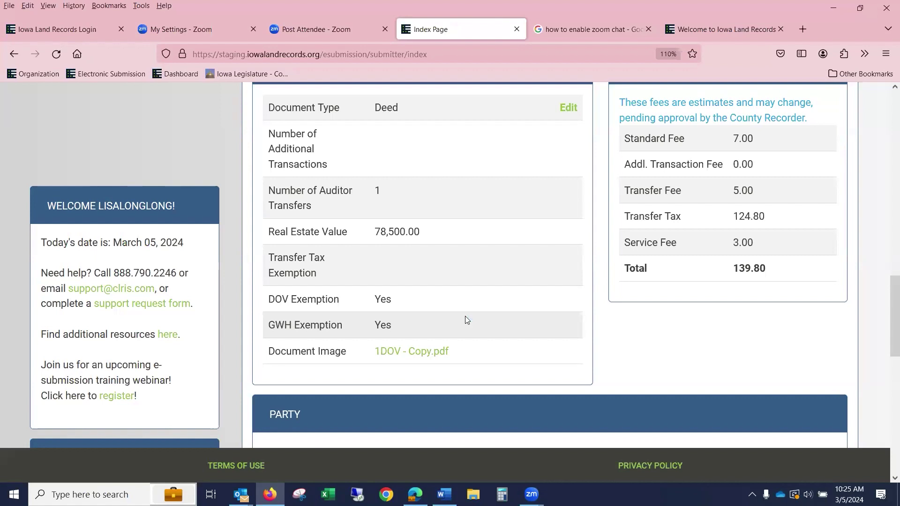
pyautogui.scroll(6, 450, 211)
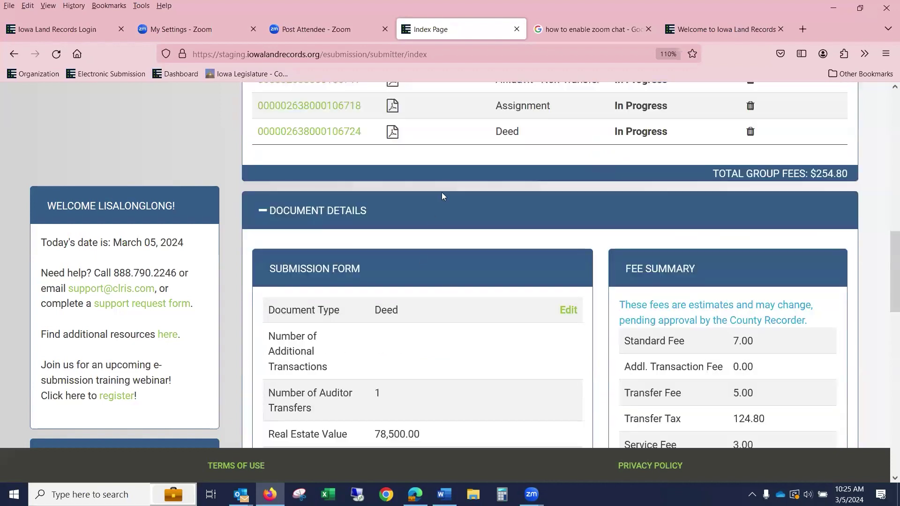
pyautogui.scroll(2, 449, 188)
pyautogui.click(398, 196)
# - Set the document type to Warranty Deed with a real estate value of 7,800.00
pyautogui.scroll(3, 369, 401)
pyautogui.scroll(-4, 368, 401)
pyautogui.click(412, 310)
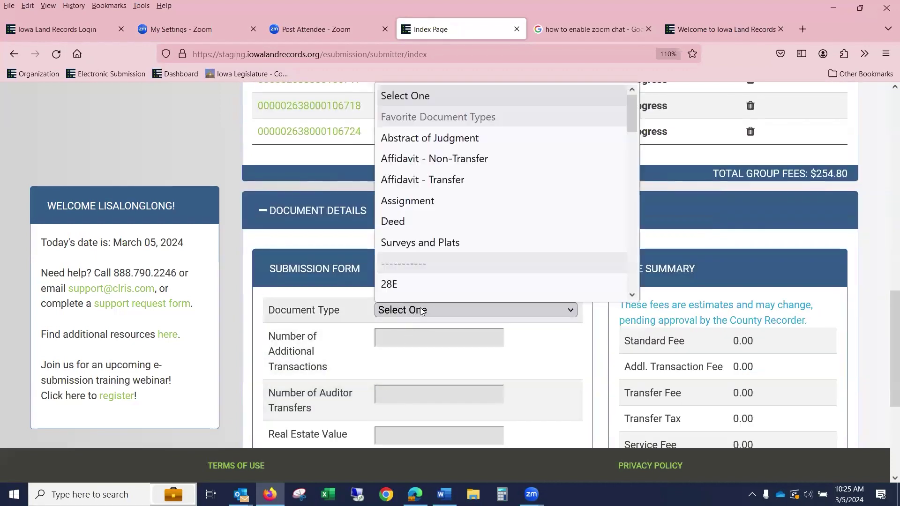
pyautogui.scroll(-3, 483, 186)
pyautogui.scroll(-5, 482, 185)
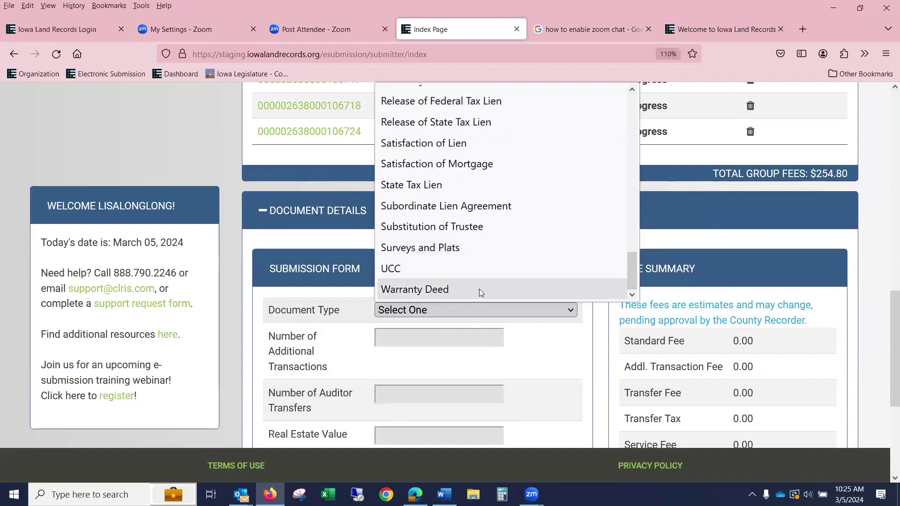
pyautogui.click(479, 288)
pyautogui.scroll(-2, 469, 300)
pyautogui.click(408, 287)
pyautogui.press('Tab')
pyautogui.write('0.78000')
pyautogui.write('0')
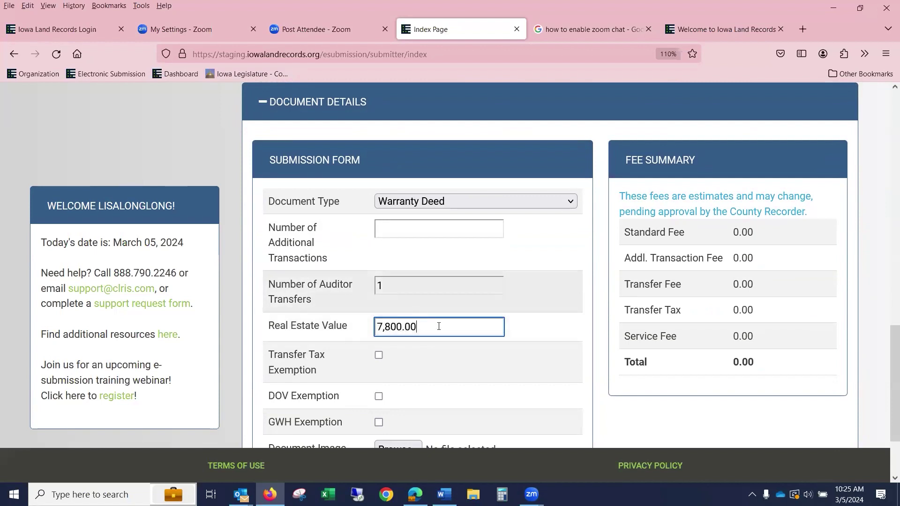
# - Tick GWH Exemption, attach 1Easement.pdf, and save the Warranty Deed
pyautogui.scroll(-2, 412, 328)
pyautogui.click(379, 355)
pyautogui.click(390, 382)
pyautogui.click(156, 197)
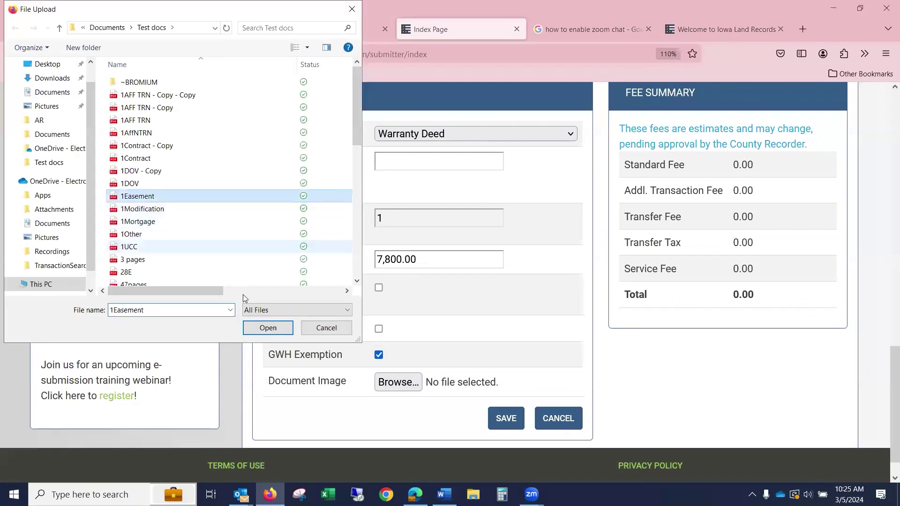
pyautogui.click(268, 327)
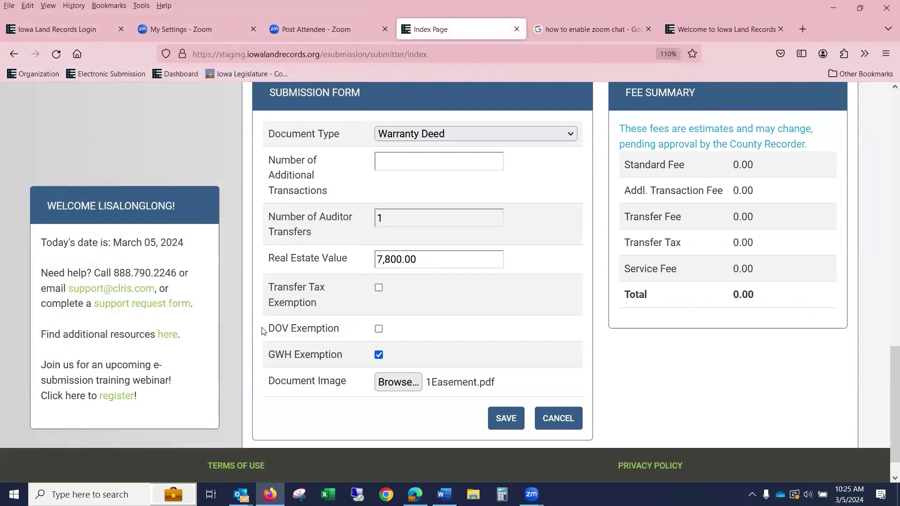
pyautogui.click(379, 328)
pyautogui.click(379, 328)
pyautogui.click(511, 415)
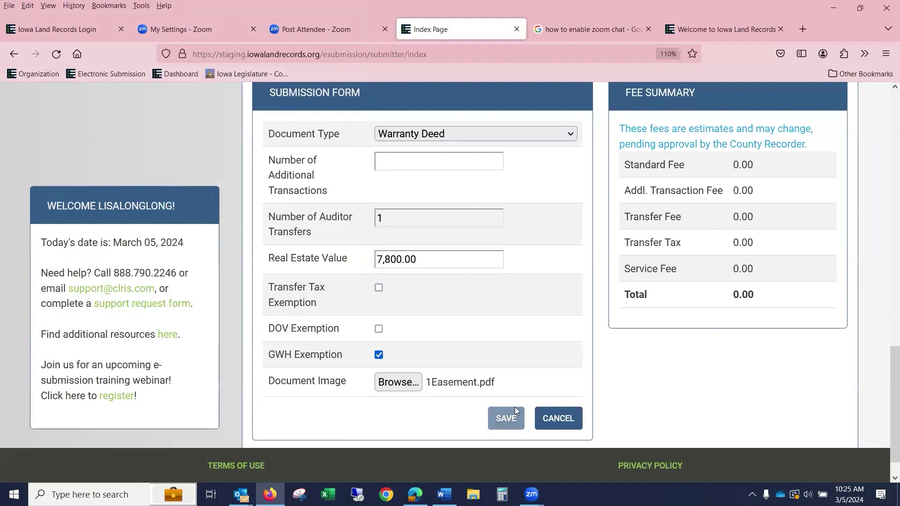
pyautogui.scroll(5, 526, 374)
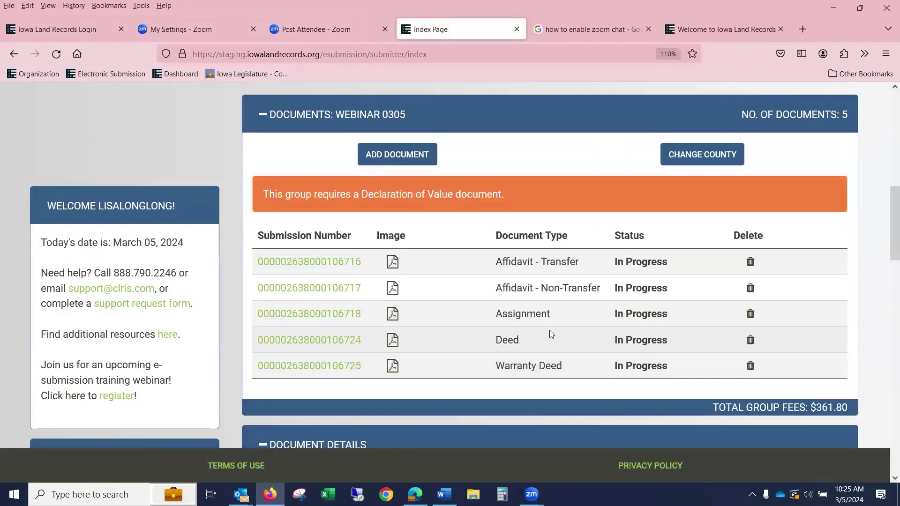
pyautogui.scroll(-1, 551, 334)
# - Add another document to the group with type Declaration Of Value
pyautogui.scroll(-4, 491, 113)
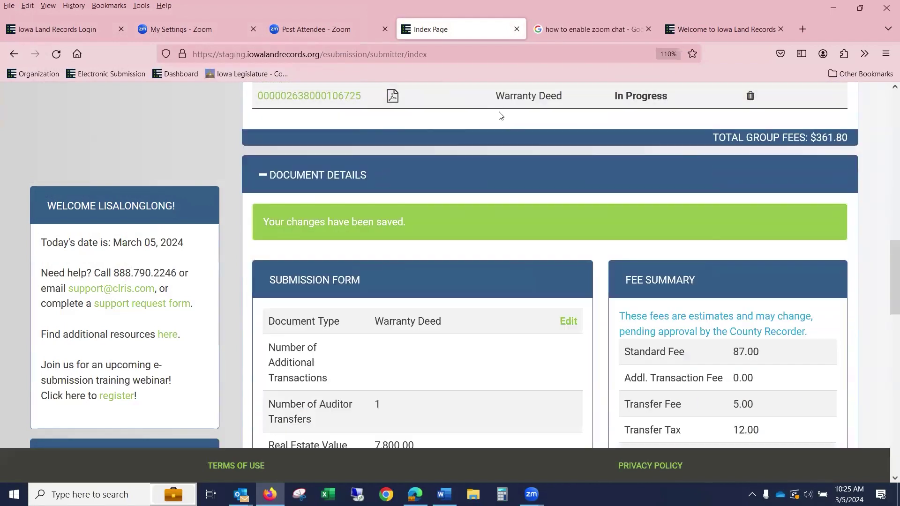
pyautogui.scroll(-1, 501, 115)
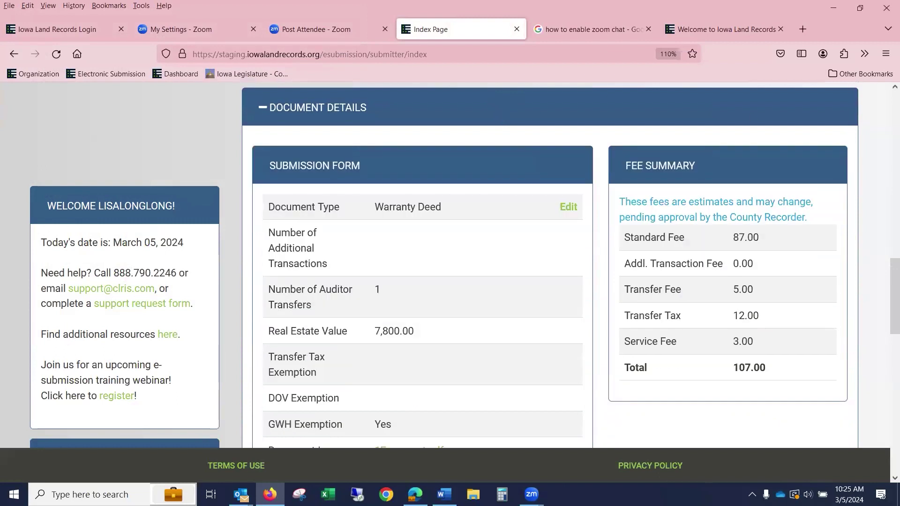
pyautogui.scroll(-2, 677, 230)
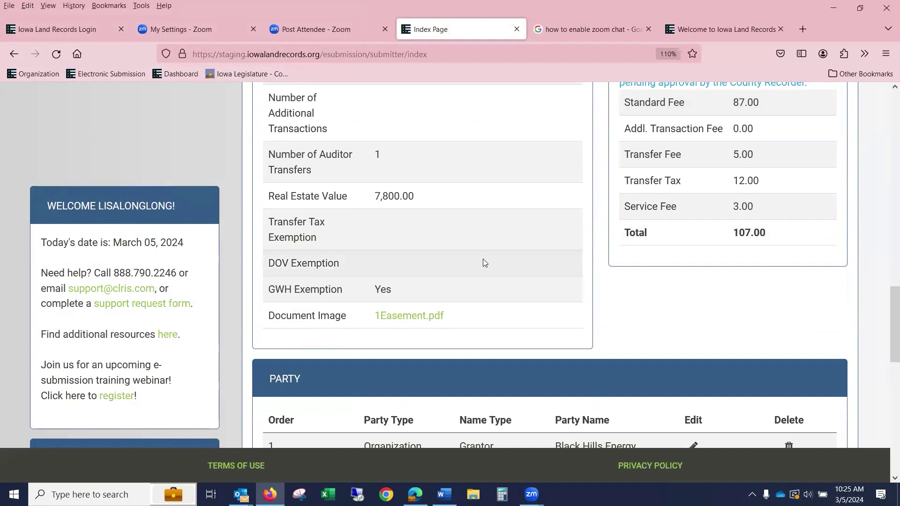
pyautogui.scroll(-1, 483, 260)
pyautogui.scroll(-4, 482, 260)
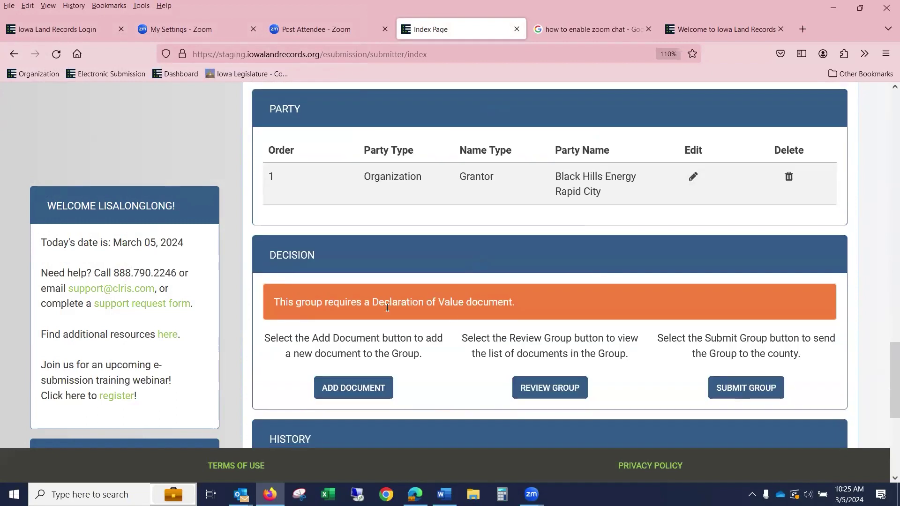
pyautogui.click(368, 389)
pyautogui.click(469, 201)
pyautogui.scroll(-8, 423, 379)
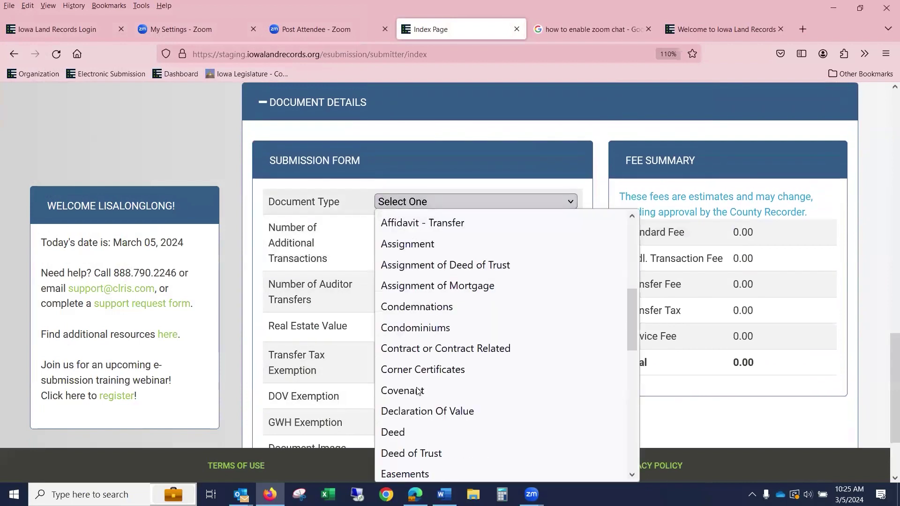
pyautogui.click(448, 285)
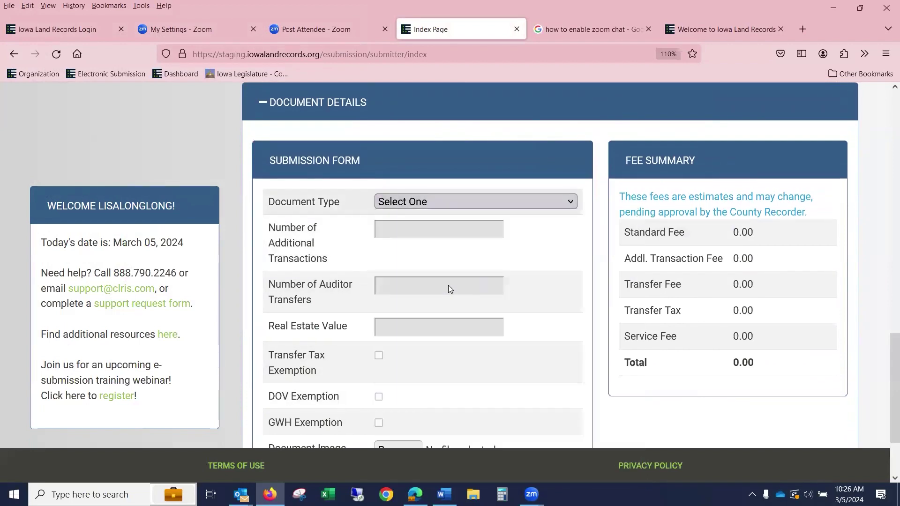
# - Attach 1Mortgage.pdf as the image and save the Declaration Of Value
pyautogui.scroll(-3, 443, 412)
pyautogui.click(404, 351)
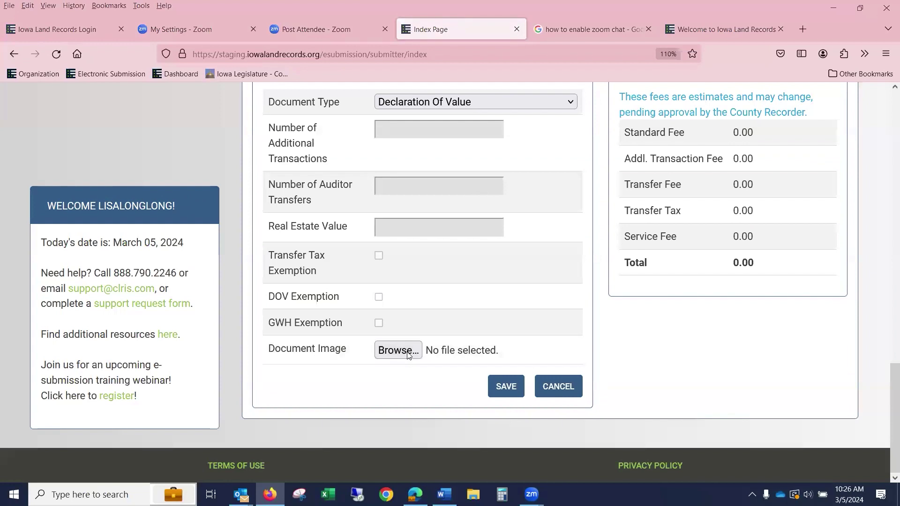
pyautogui.click(192, 223)
pyautogui.click(268, 327)
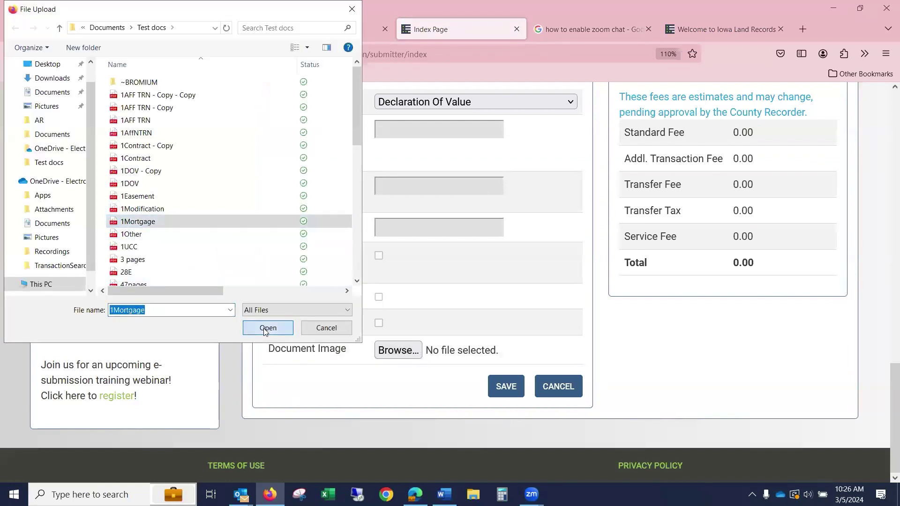
pyautogui.click(511, 389)
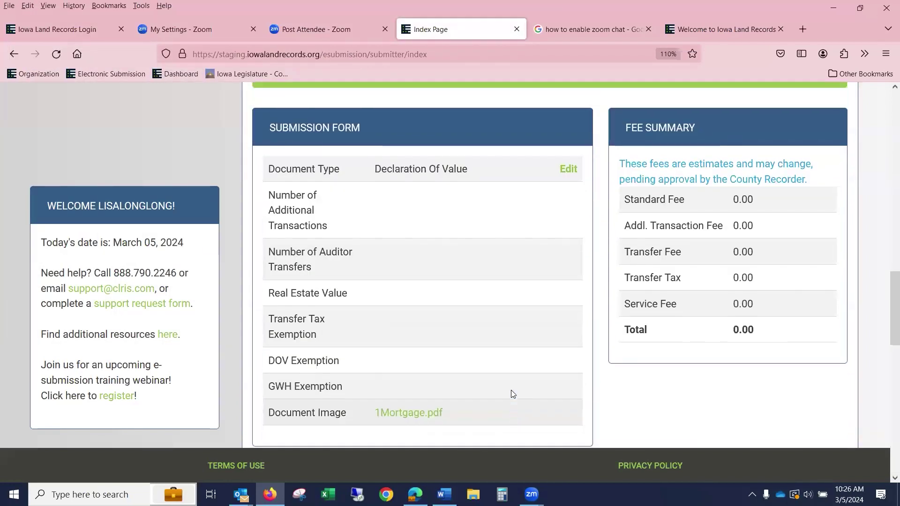
pyautogui.scroll(4, 453, 218)
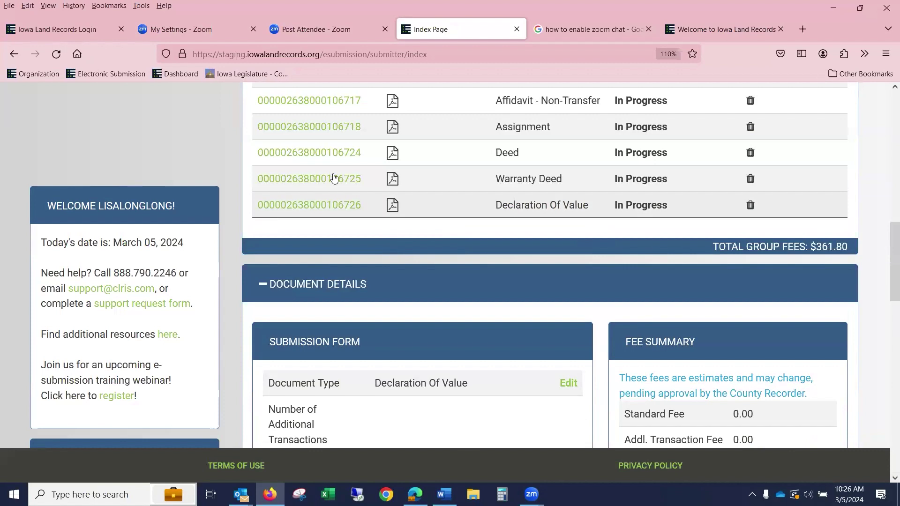
pyautogui.scroll(5, 731, 216)
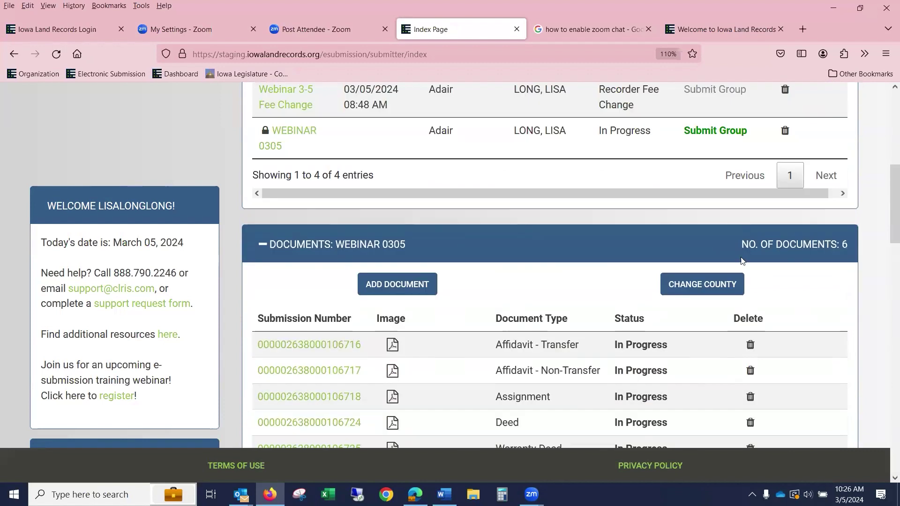
pyautogui.scroll(-2, 539, 244)
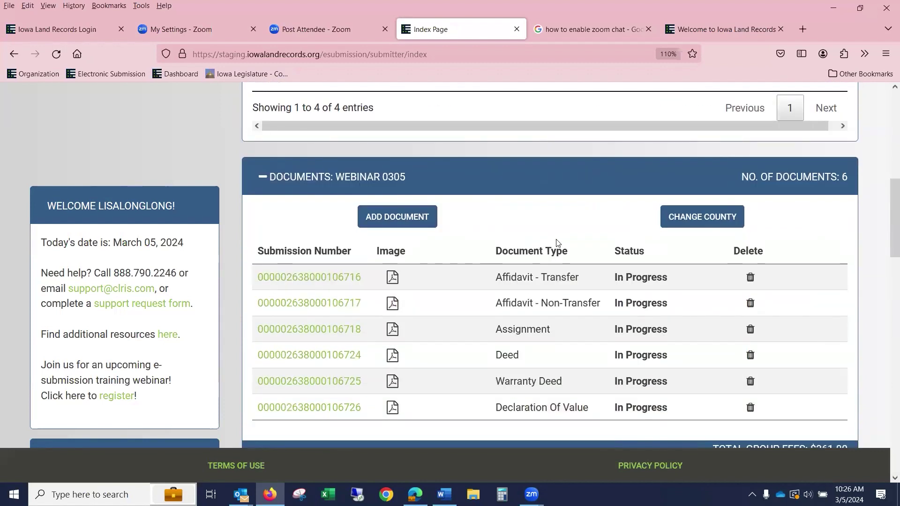
# - Submit the WEBINAR 0305 group from the Pending Groups table
pyautogui.scroll(-1, 558, 242)
pyautogui.scroll(4, 666, 262)
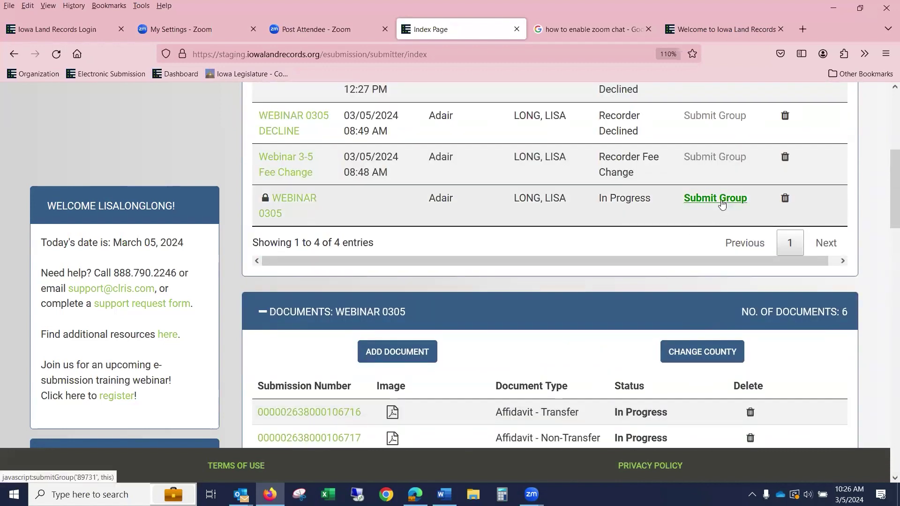
pyautogui.click(721, 205)
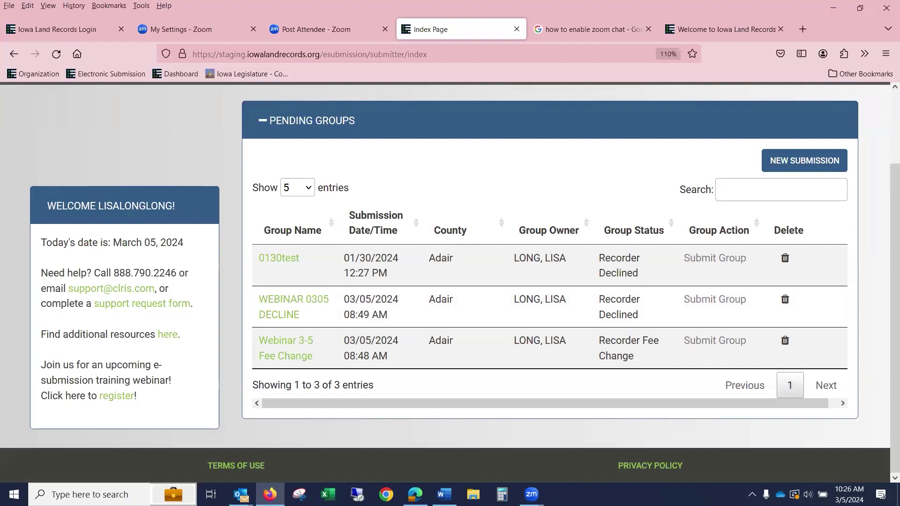
# - Open the Webinar 3-5 Fee Change group to list its three Recorder Fee Change documents
pyautogui.click(282, 360)
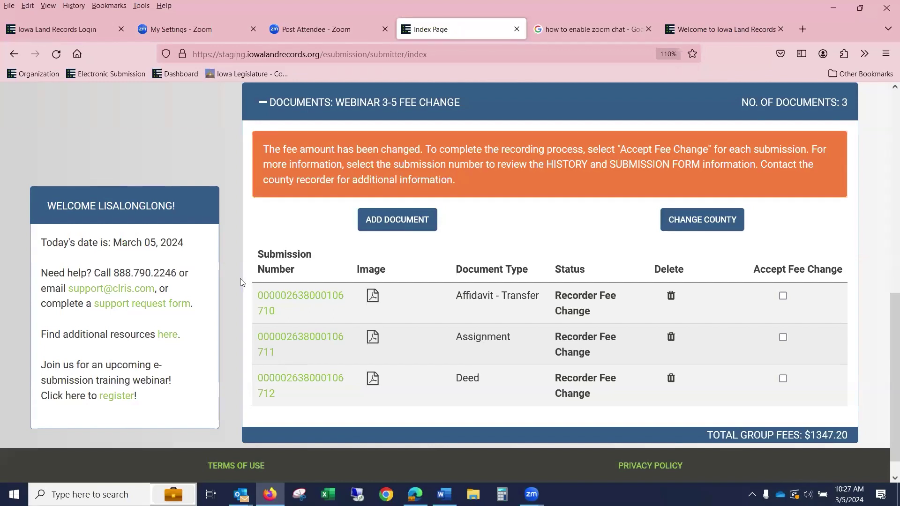
# - Scroll through the fee change notice and the group's three documents awaiting acceptance
pyautogui.scroll(6, 317, 247)
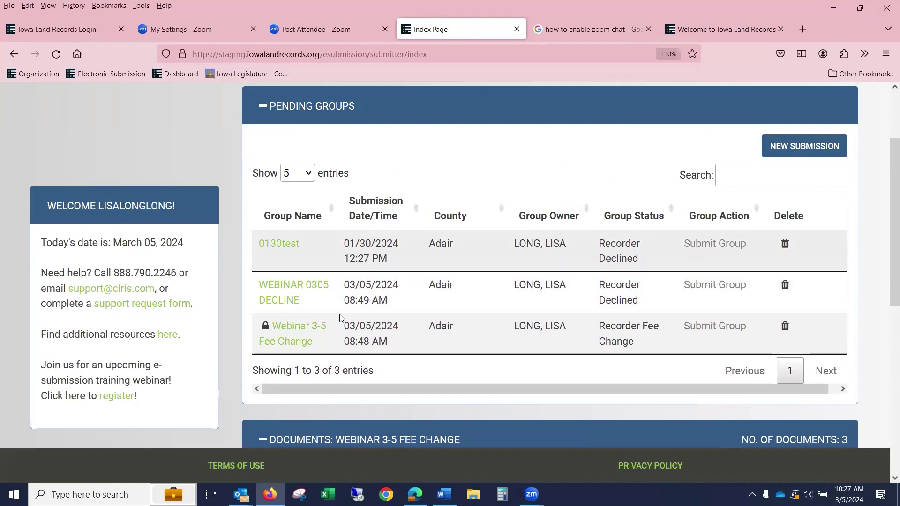
pyautogui.scroll(-5, 328, 347)
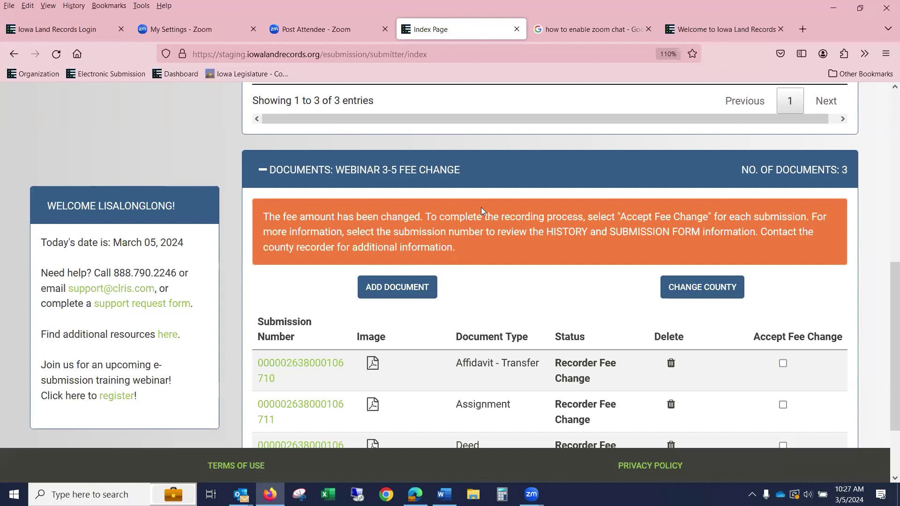
pyautogui.scroll(-2, 721, 223)
pyautogui.scroll(2, 571, 362)
pyautogui.scroll(-2, 571, 362)
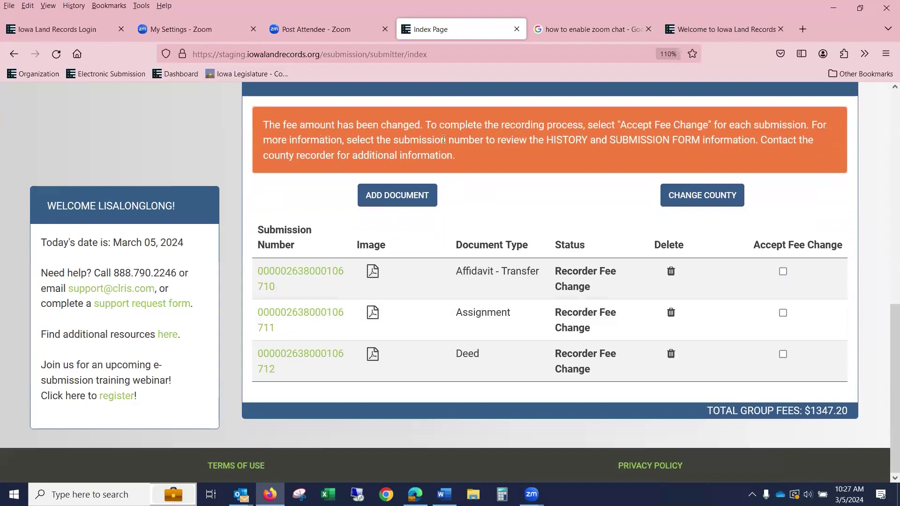
pyautogui.scroll(1, 730, 135)
pyautogui.scroll(-1, 719, 143)
pyautogui.scroll(1, 719, 143)
pyautogui.scroll(-1, 718, 142)
pyautogui.click(309, 272)
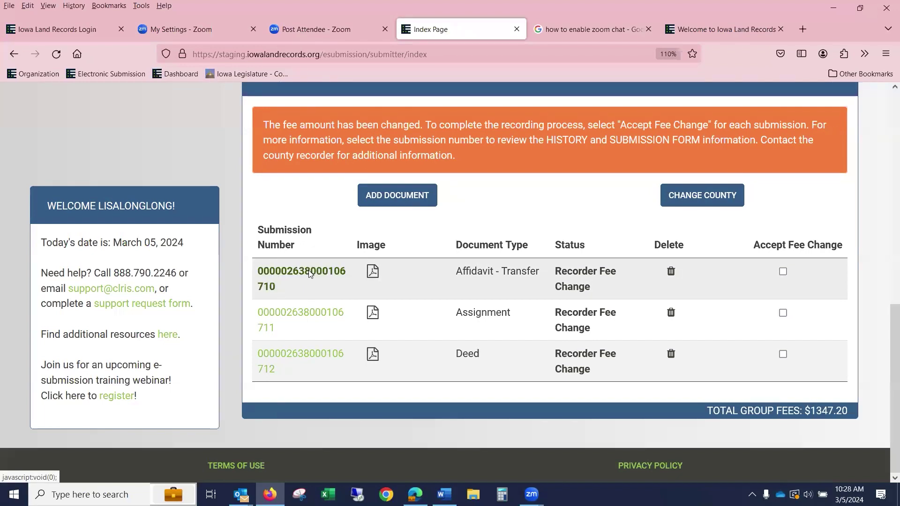
pyautogui.scroll(-12, 431, 261)
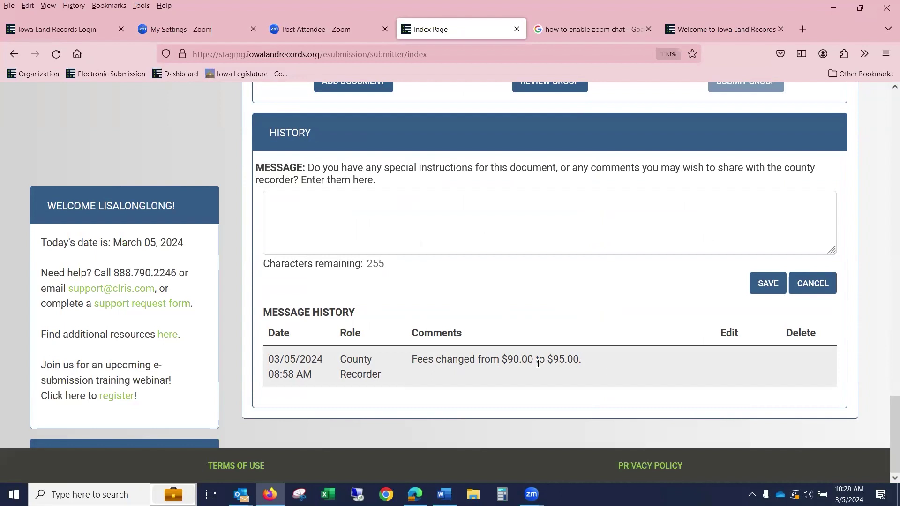
pyautogui.scroll(3, 610, 359)
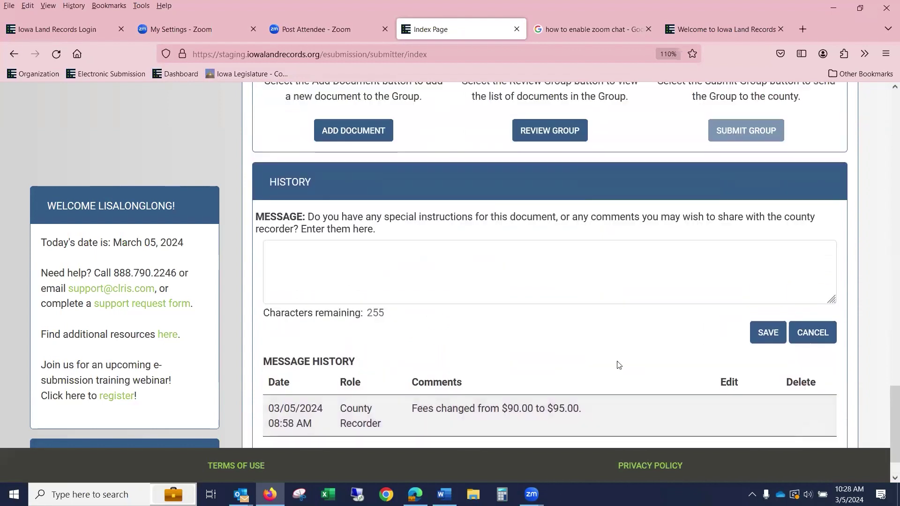
pyautogui.scroll(9, 585, 345)
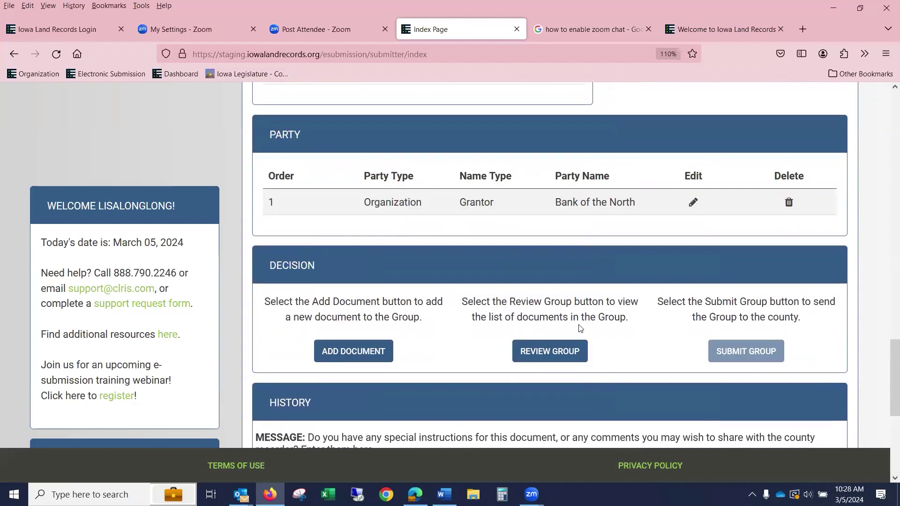
pyautogui.scroll(13, 582, 331)
pyautogui.scroll(2, 581, 327)
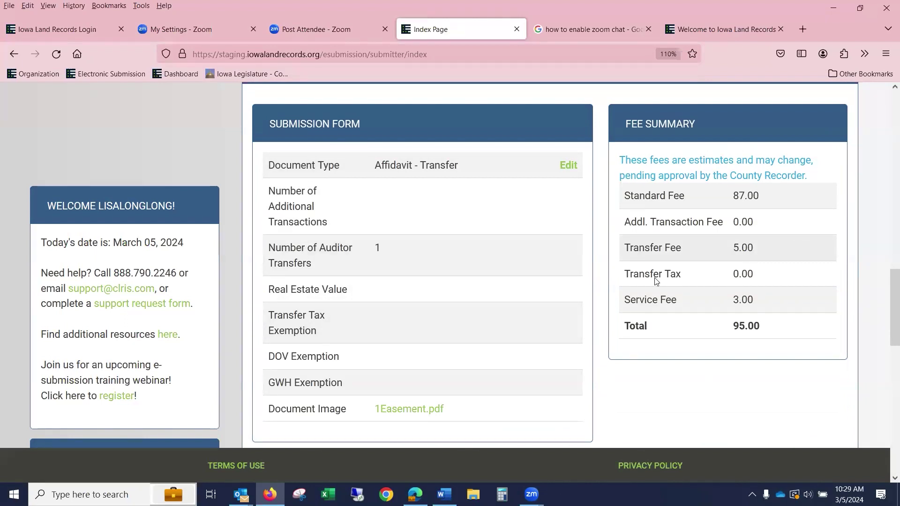
pyautogui.scroll(-3, 498, 301)
pyautogui.scroll(-10, 498, 301)
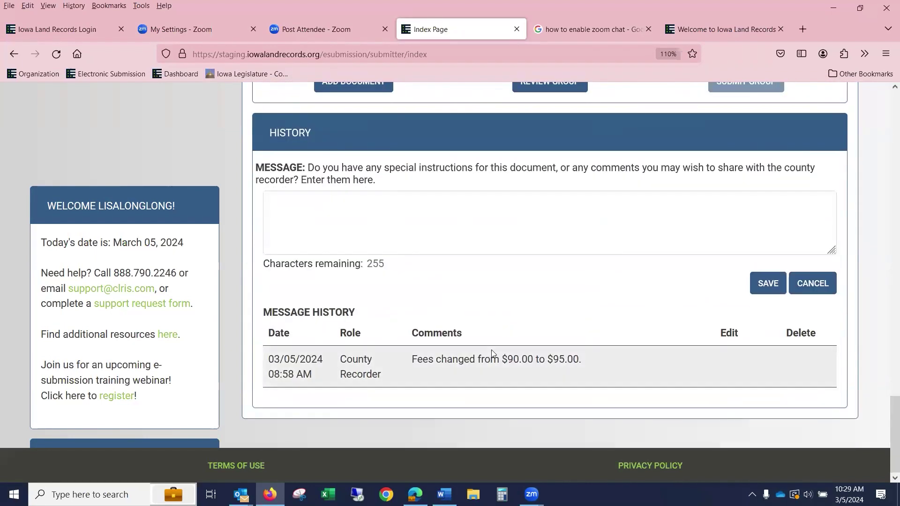
pyautogui.scroll(10, 490, 347)
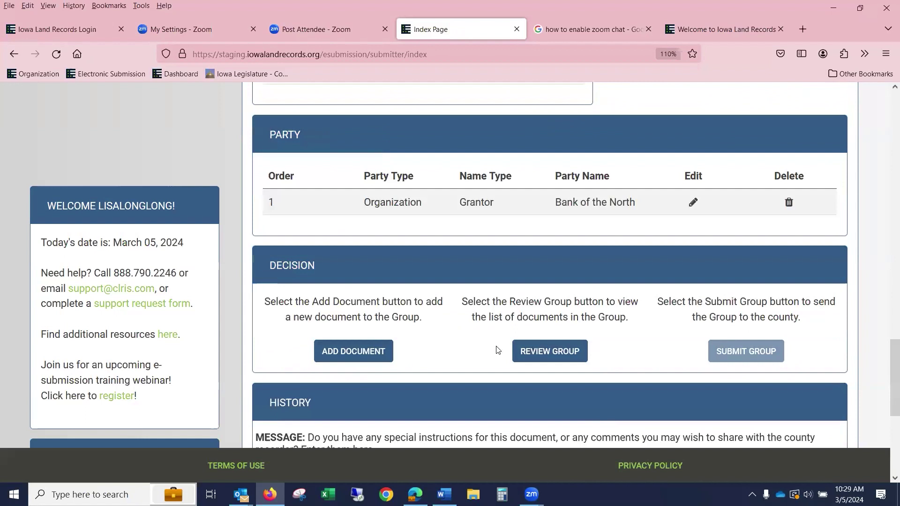
pyautogui.scroll(6, 572, 331)
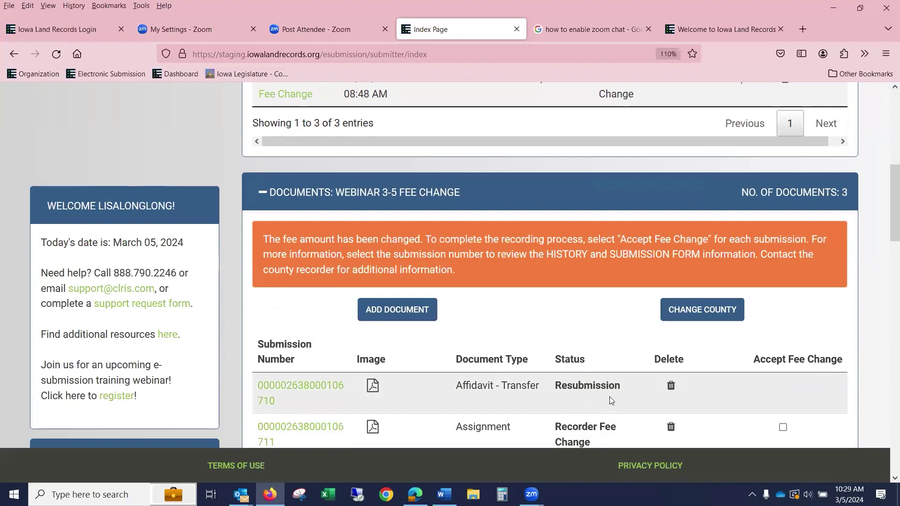
pyautogui.scroll(2, 527, 281)
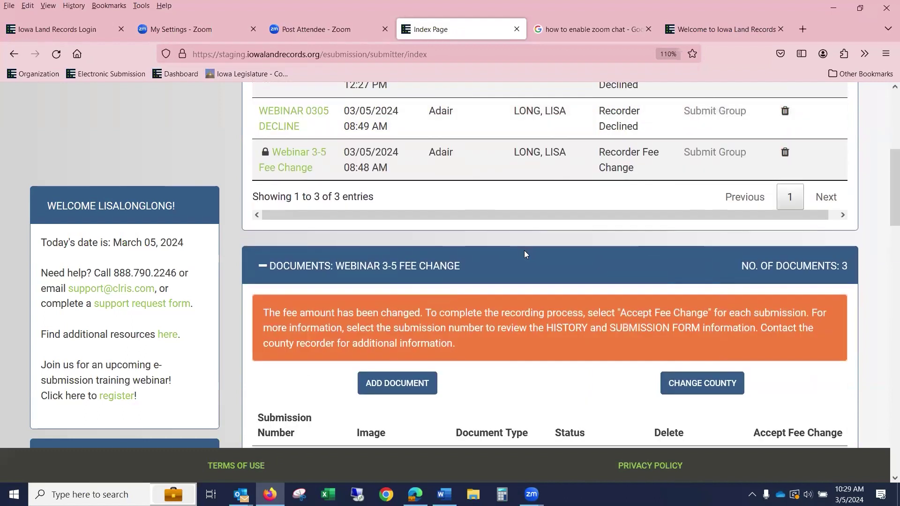
pyautogui.scroll(4, 524, 254)
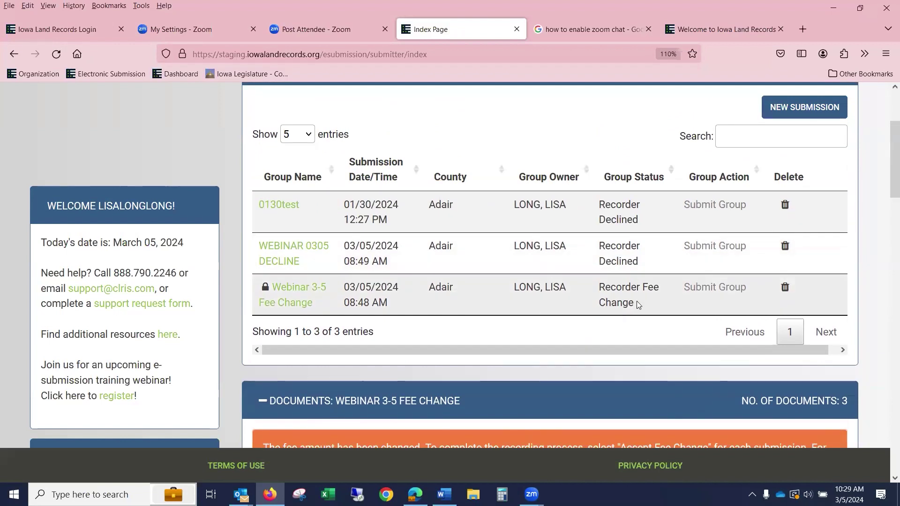
pyautogui.click(273, 302)
pyautogui.click(277, 297)
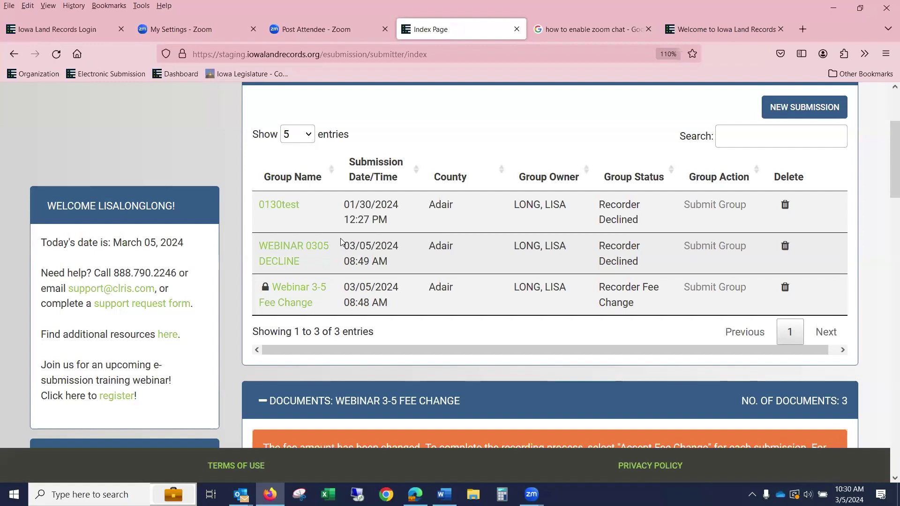
pyautogui.scroll(-4, 329, 239)
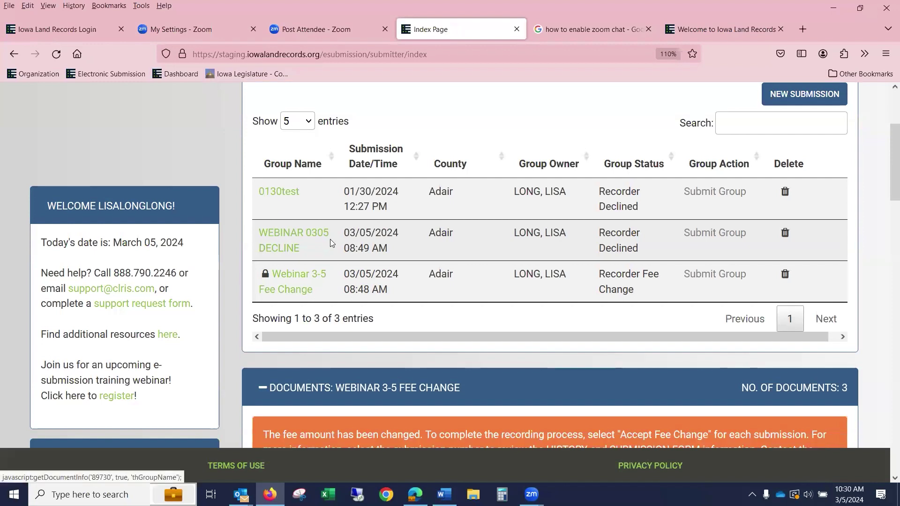
pyautogui.scroll(-4, 332, 229)
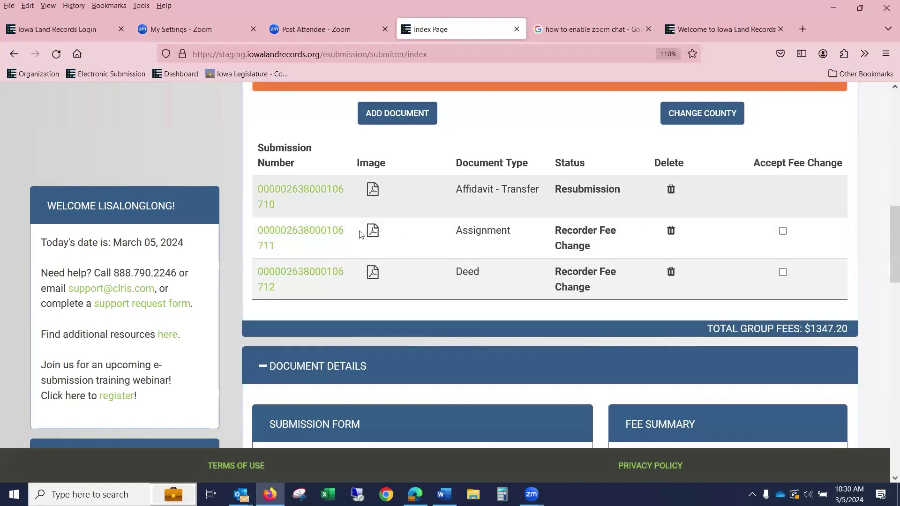
pyautogui.click(298, 236)
pyautogui.scroll(-3, 432, 247)
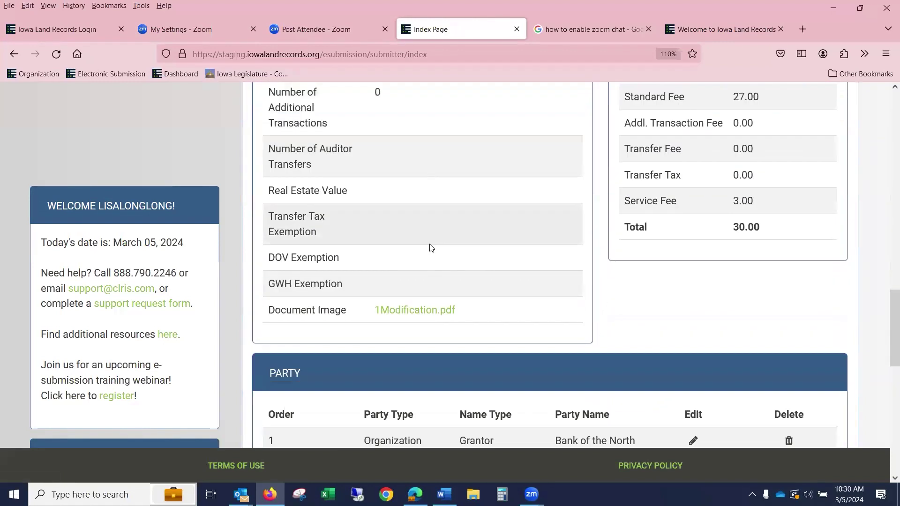
pyautogui.scroll(-10, 431, 248)
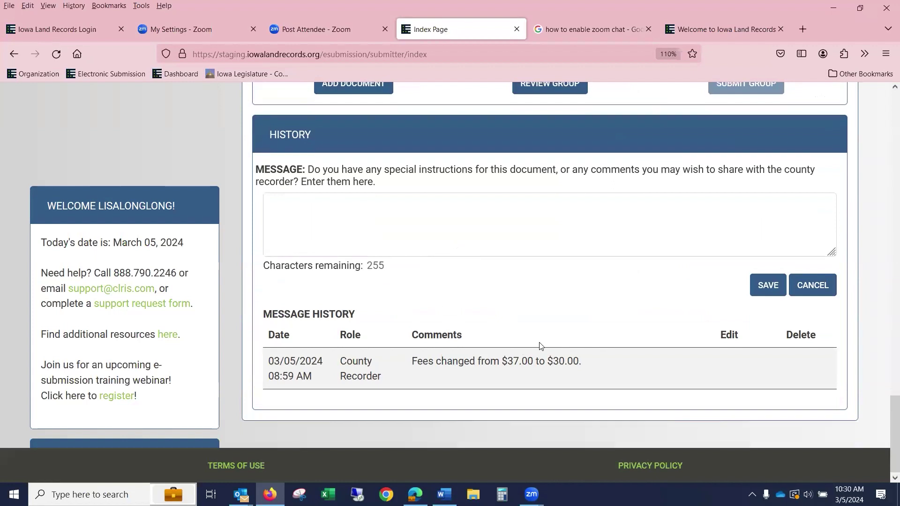
pyautogui.scroll(10, 540, 346)
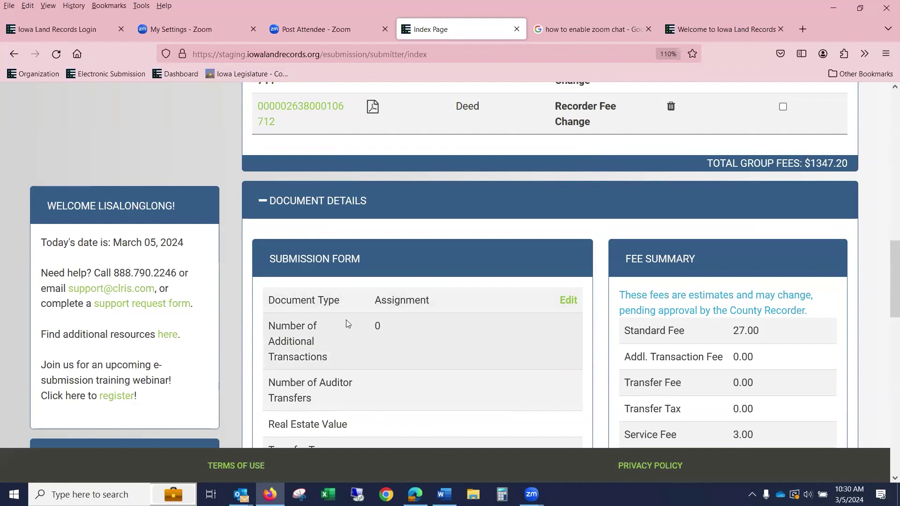
pyautogui.scroll(10, 377, 324)
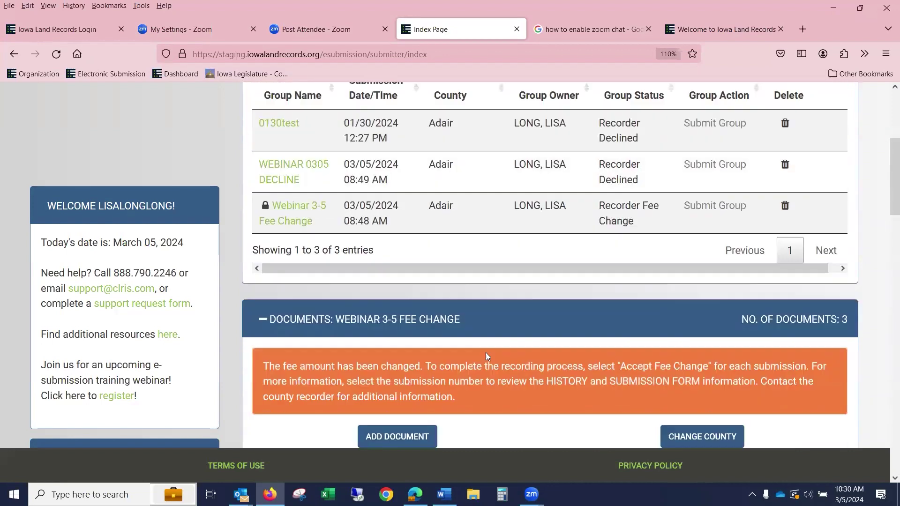
pyautogui.scroll(-3, 395, 295)
# - Add a new document to the group with Assignment as its document type
pyautogui.click(395, 282)
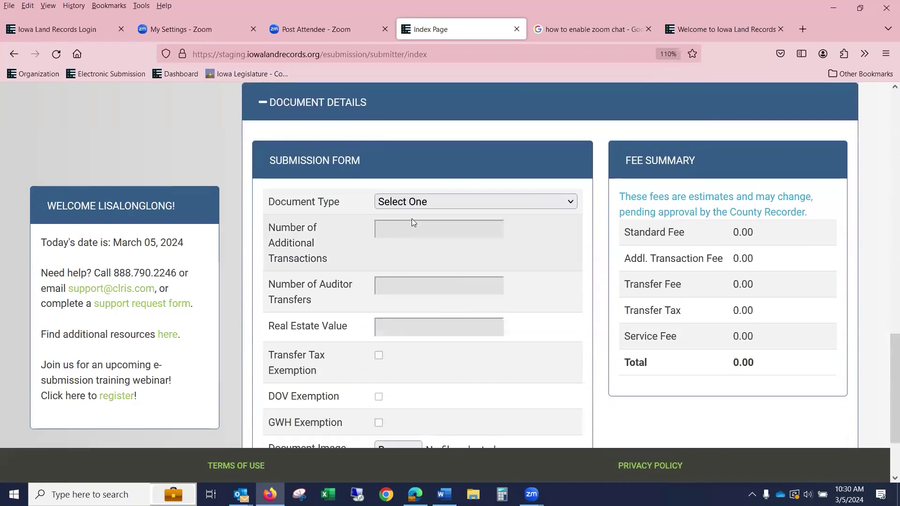
pyautogui.click(413, 207)
pyautogui.click(416, 326)
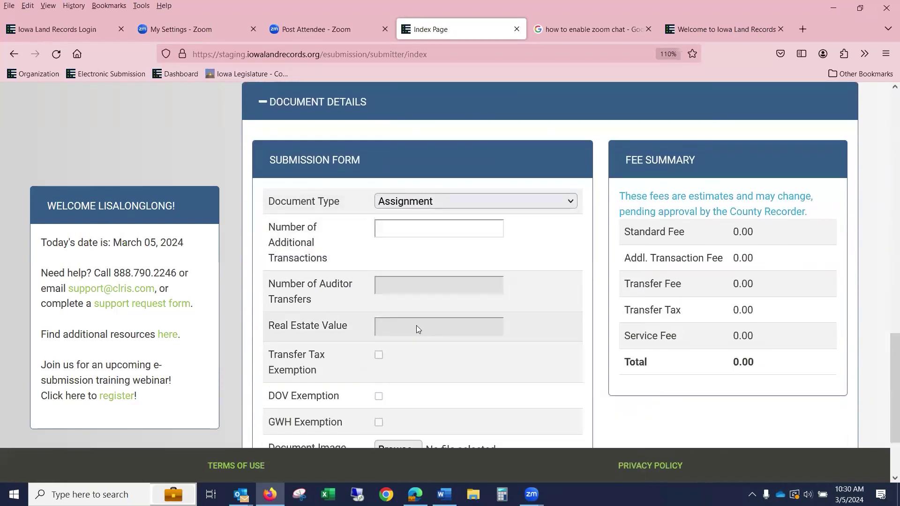
pyautogui.click(415, 237)
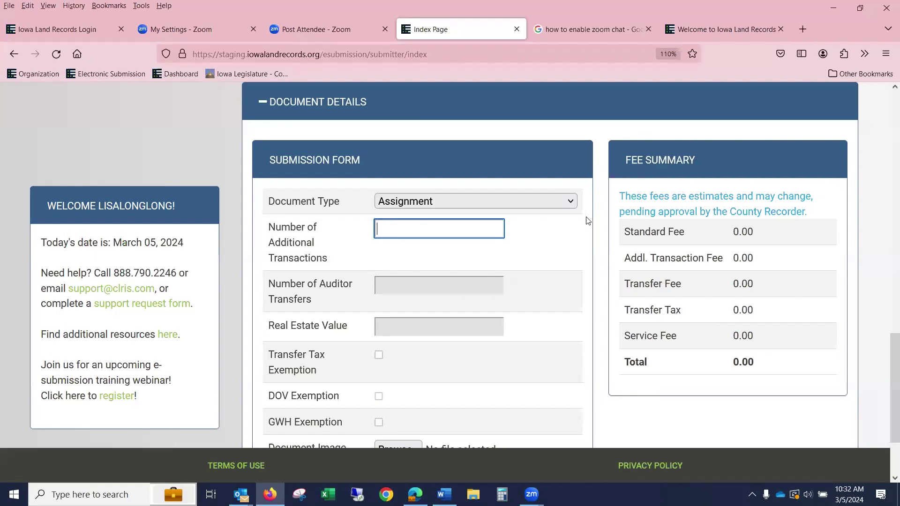
# - Review submission 106711's Assignment details, then return to the group's documents list
pyautogui.scroll(7, 589, 220)
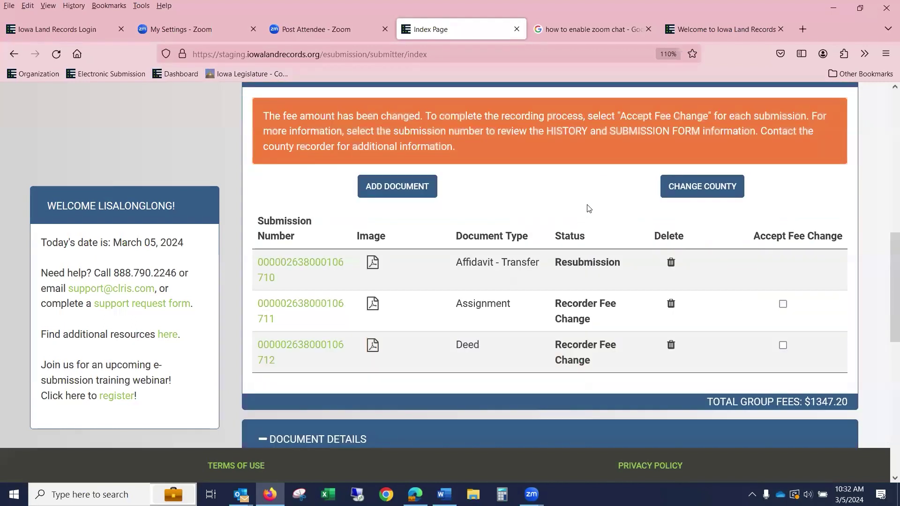
pyautogui.click(329, 306)
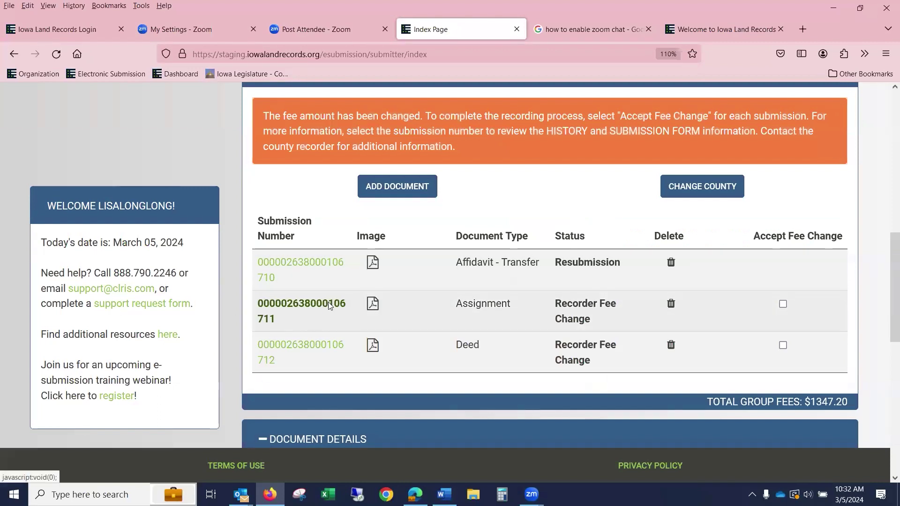
pyautogui.scroll(-3, 336, 295)
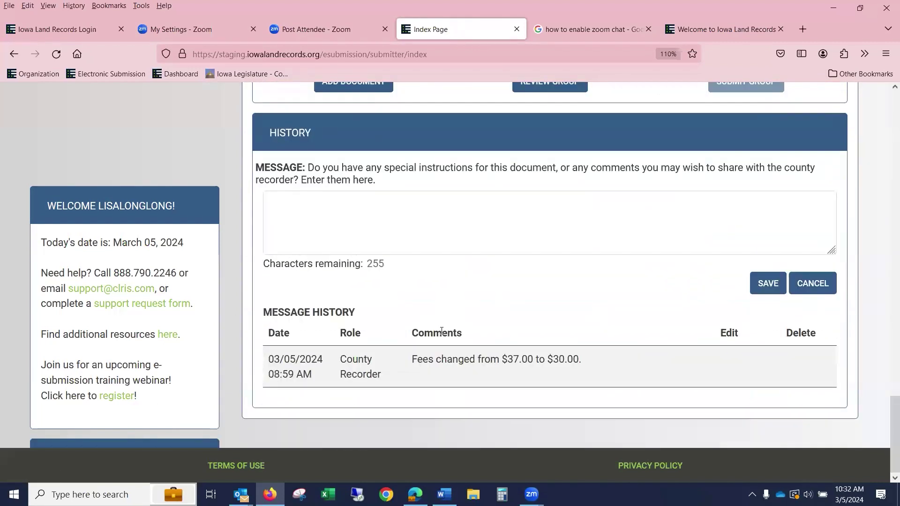
pyautogui.scroll(10, 623, 339)
pyautogui.press('Escape')
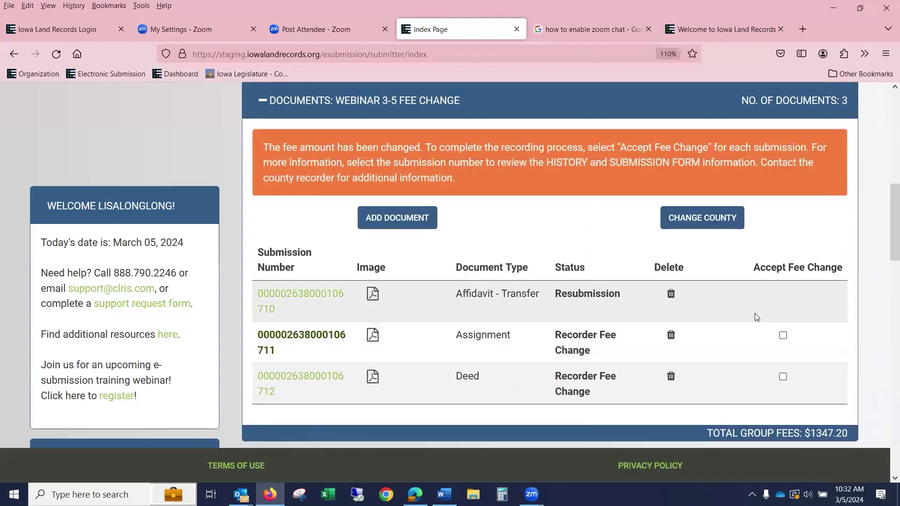
# - Accept the fee changes for the Assignment and Deed documents
pyautogui.click(783, 335)
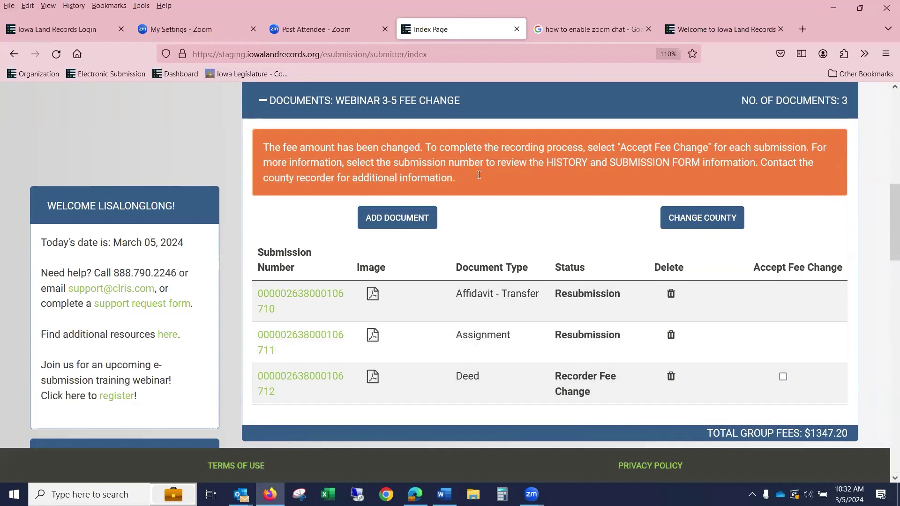
pyautogui.click(783, 377)
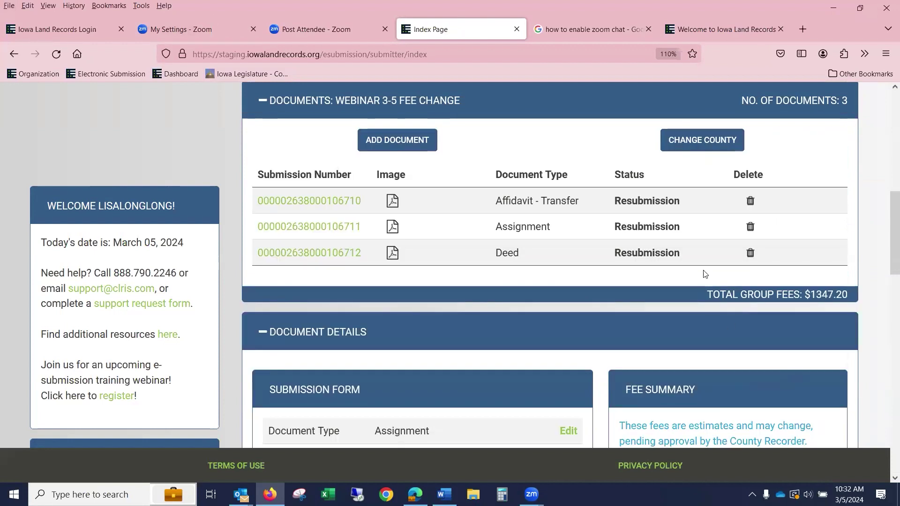
pyautogui.scroll(4, 705, 274)
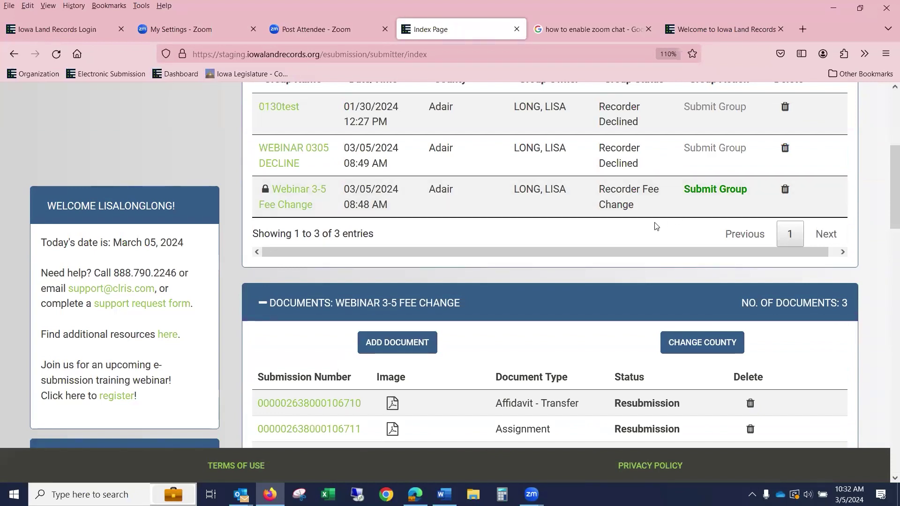
pyautogui.scroll(-3, 707, 198)
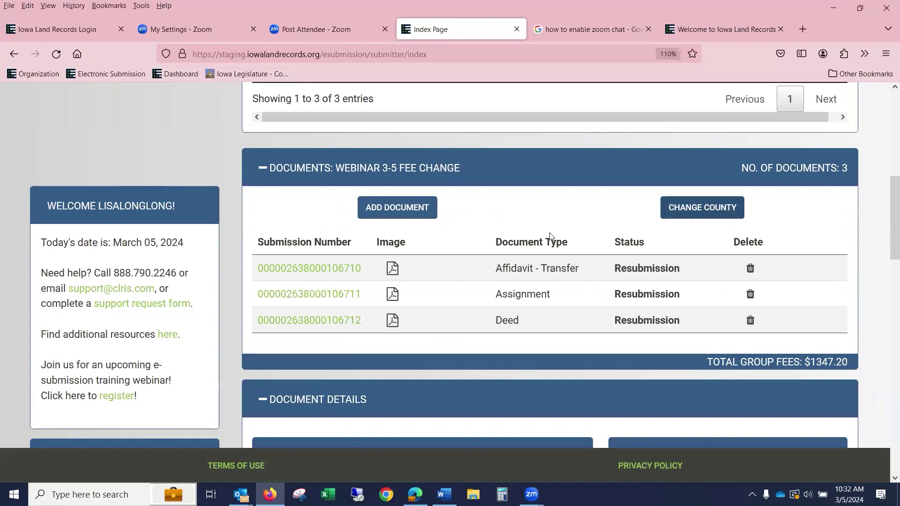
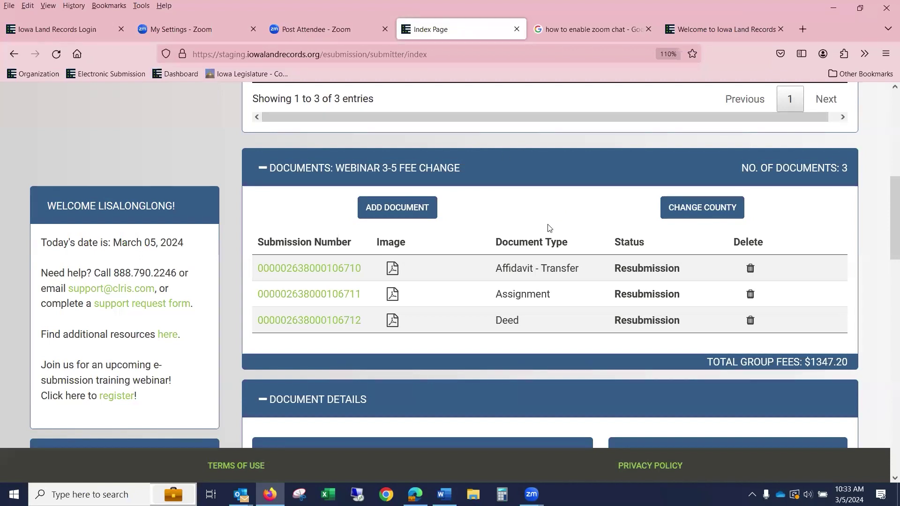
# - Submit the Webinar 3-5 Fee Change group from the Pending Groups table
pyautogui.scroll(4, 547, 229)
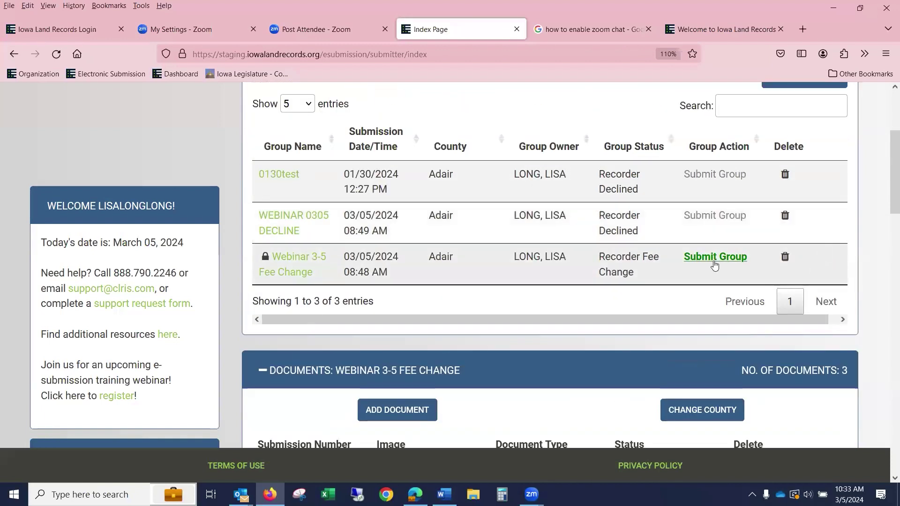
pyautogui.click(714, 258)
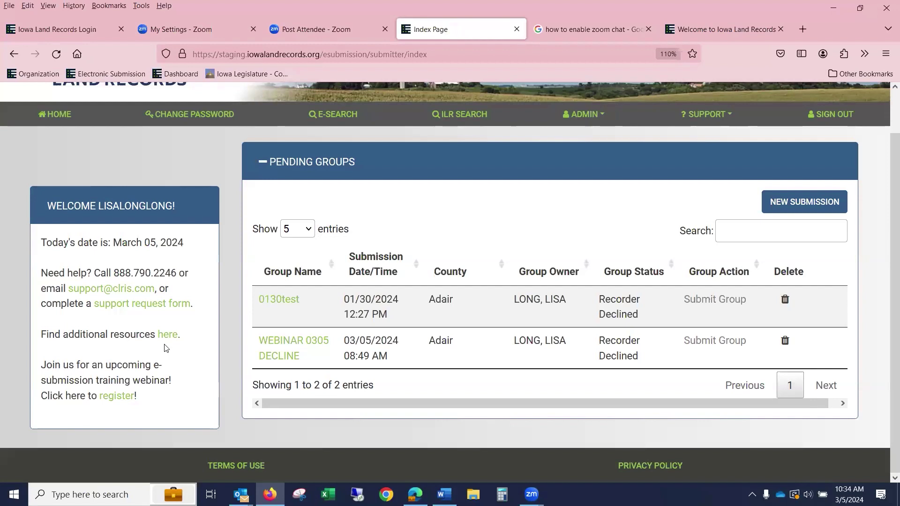
# - Open the WEBINAR 0305 DECLINE group to list its three Recorder Declined documents
pyautogui.scroll(1, 166, 348)
pyautogui.scroll(-1, 166, 347)
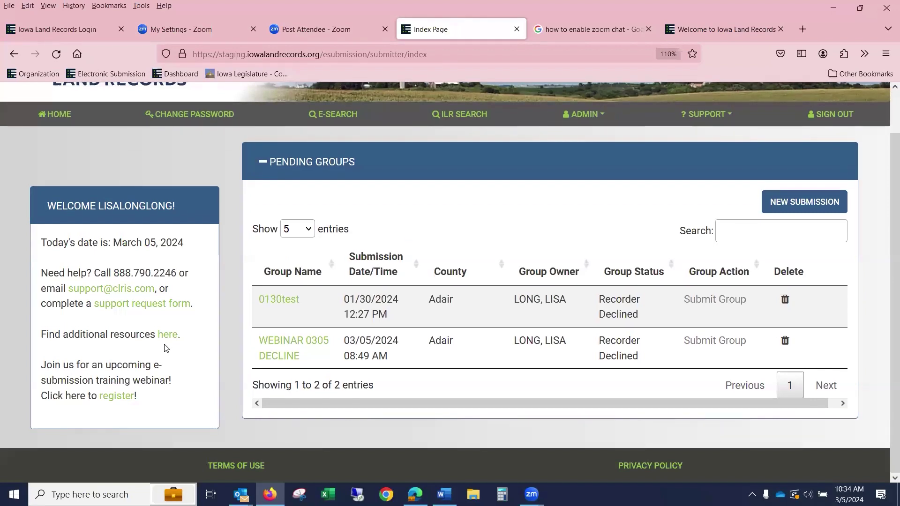
pyautogui.click(325, 346)
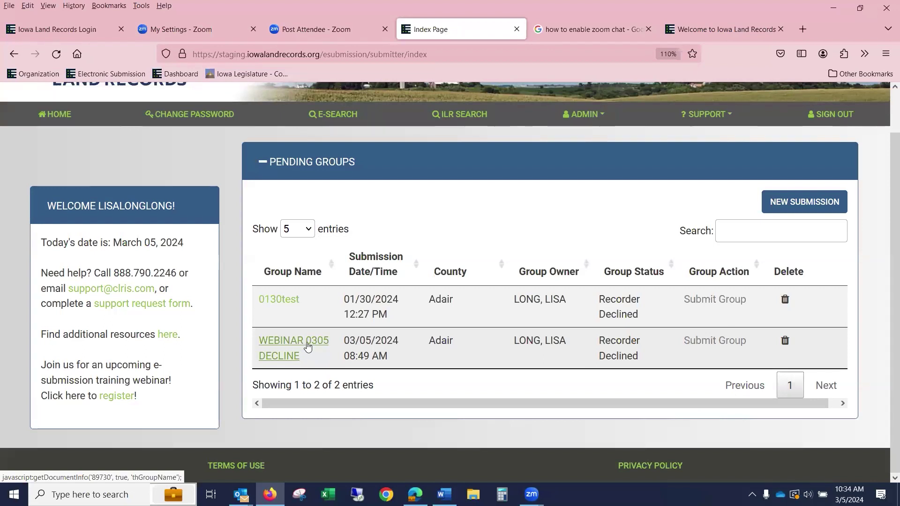
pyautogui.click(307, 347)
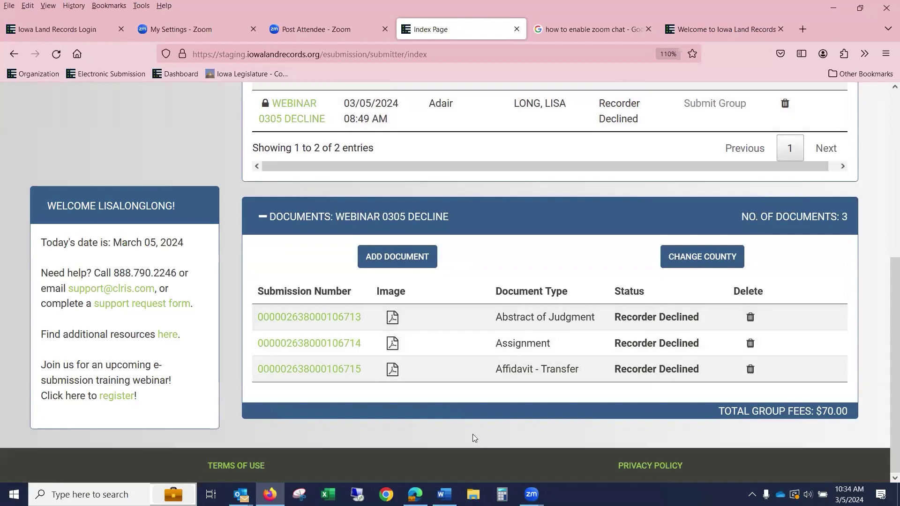
# - Review the Abstract of Judgment's document details and the recorder's 'Please scan in b/w.' note
pyautogui.moveTo(307, 322); pyautogui.dragTo(310, 320)
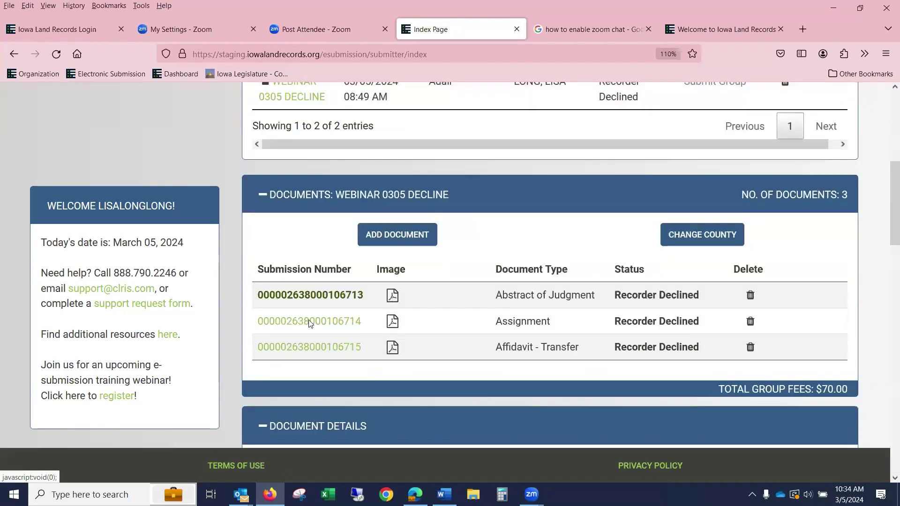
pyautogui.scroll(-10, 410, 342)
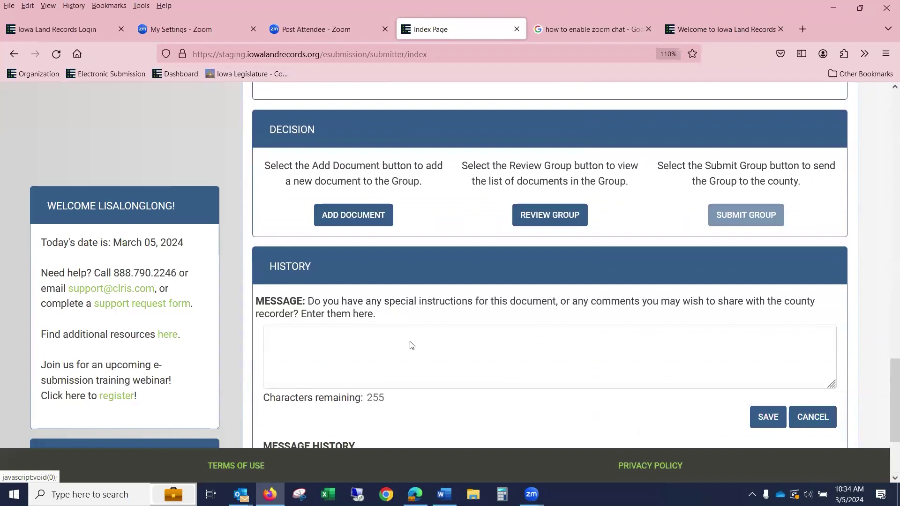
pyautogui.scroll(-5, 412, 346)
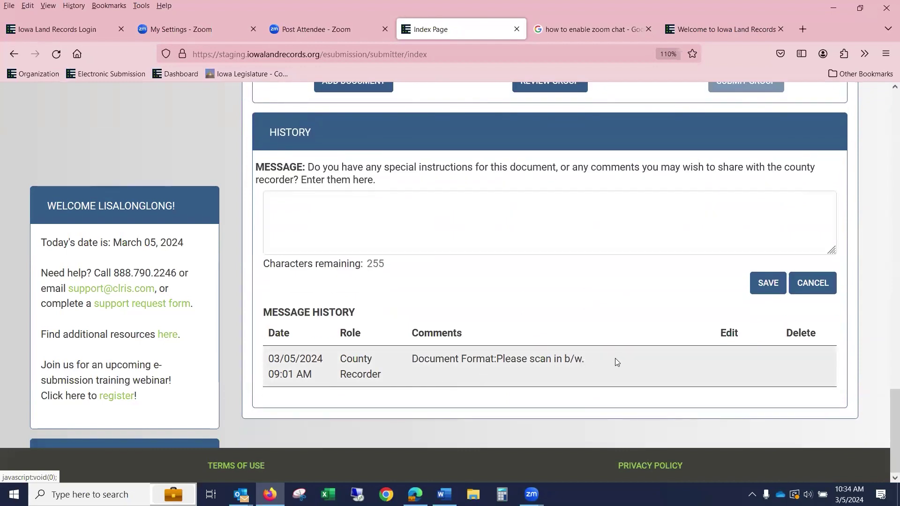
pyautogui.scroll(15, 620, 359)
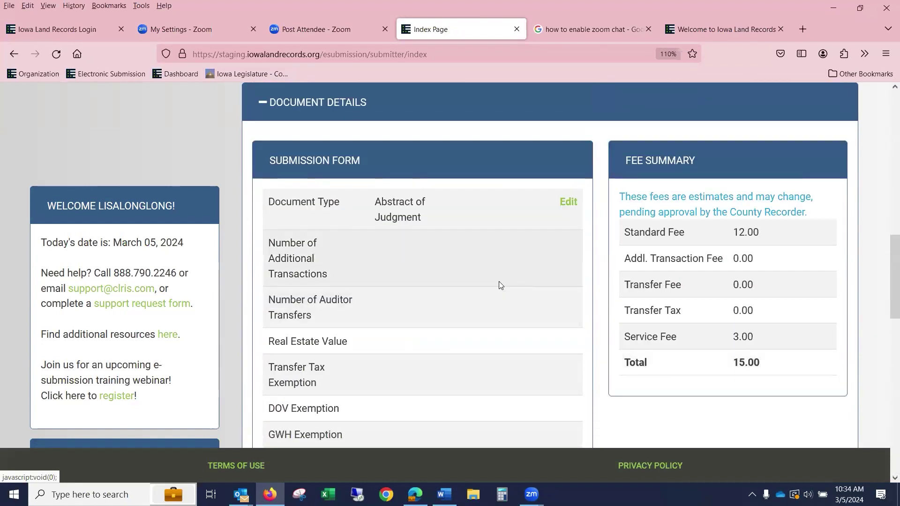
pyautogui.scroll(3, 500, 300)
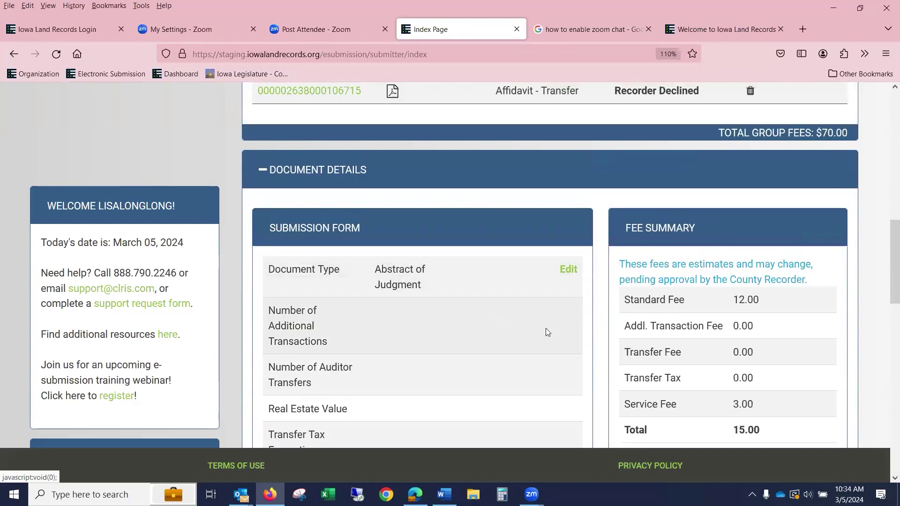
pyautogui.scroll(6, 547, 333)
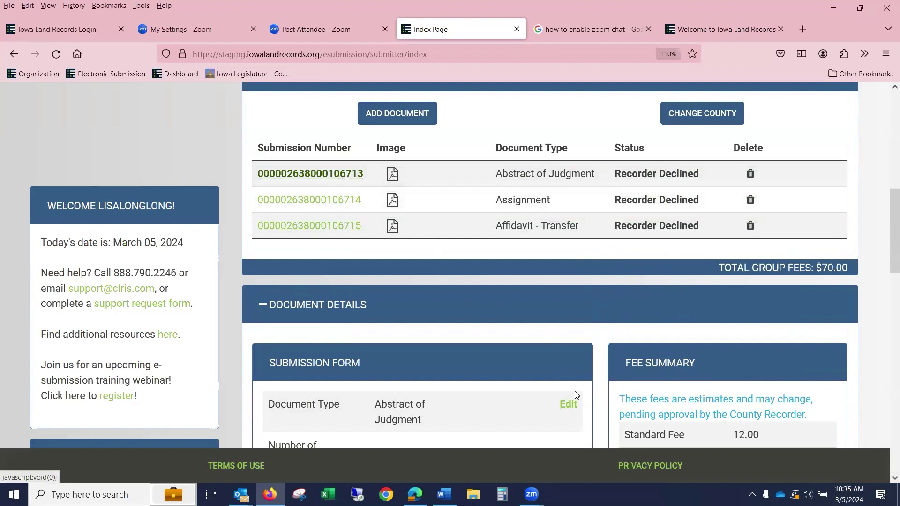
# - Make the Abstract of Judgment's form editable and attach 1Contract - Copy.pdf as its image
pyautogui.click(568, 404)
pyautogui.scroll(-18, 437, 296)
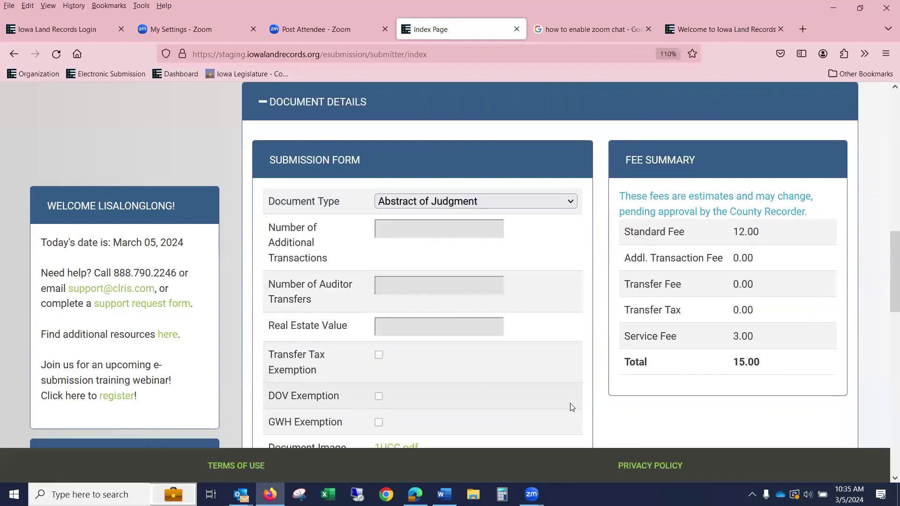
pyautogui.click(397, 275)
pyautogui.click(146, 146)
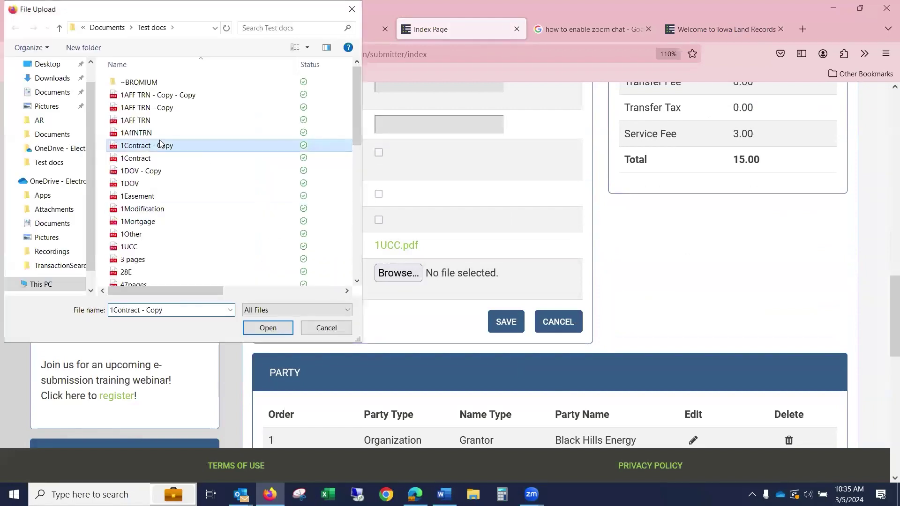
pyautogui.click(259, 329)
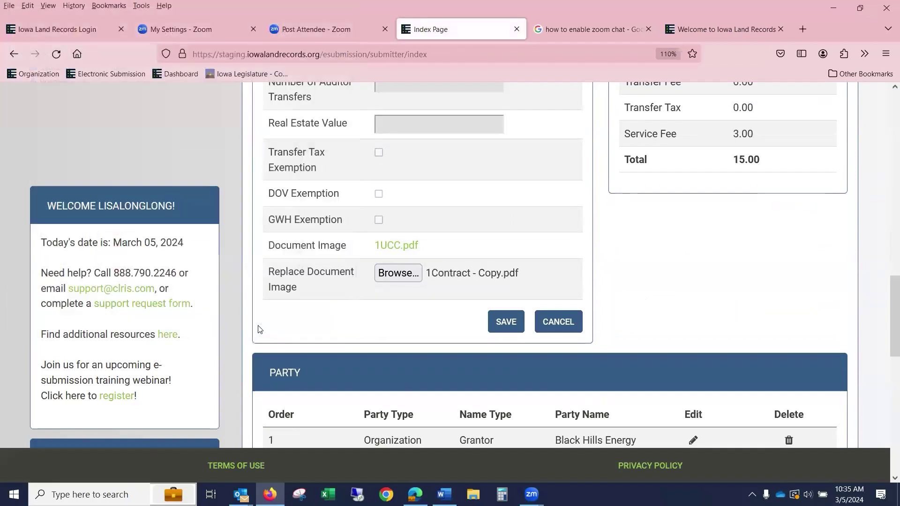
# - Save the form so the Abstract of Judgment's status becomes Resubmission
pyautogui.click(499, 322)
pyautogui.scroll(5, 737, 191)
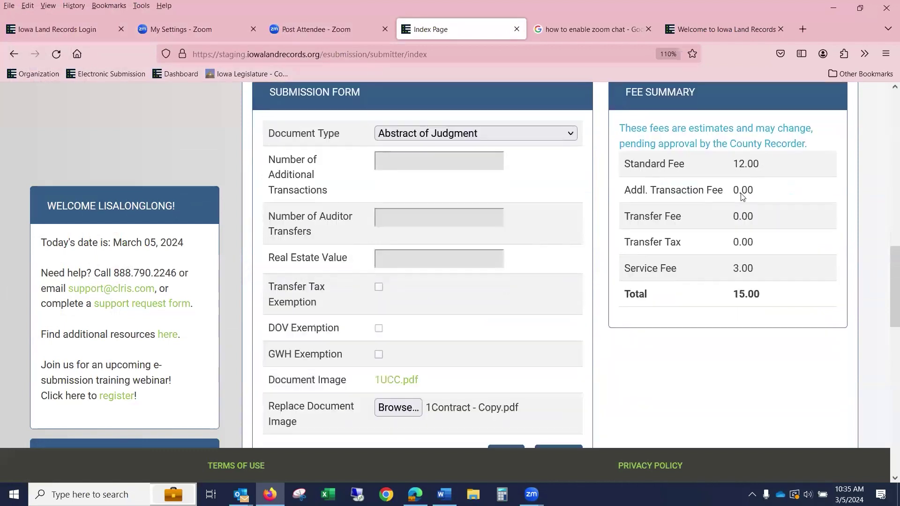
pyautogui.scroll(-2, 744, 200)
pyautogui.scroll(-2, 744, 199)
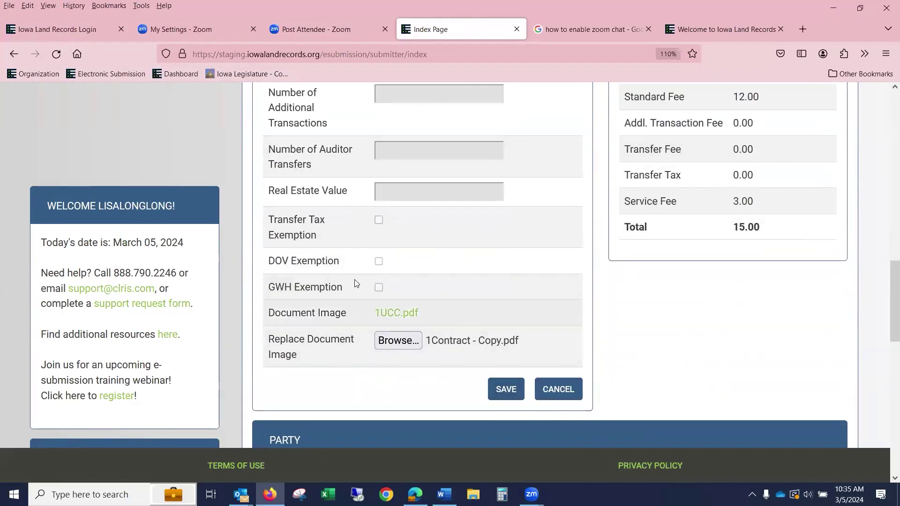
pyautogui.click(505, 390)
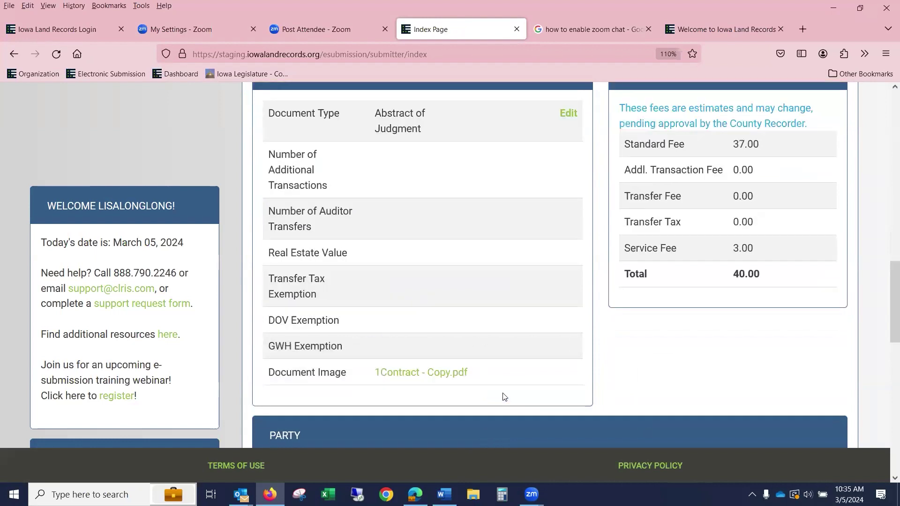
pyautogui.scroll(5, 703, 356)
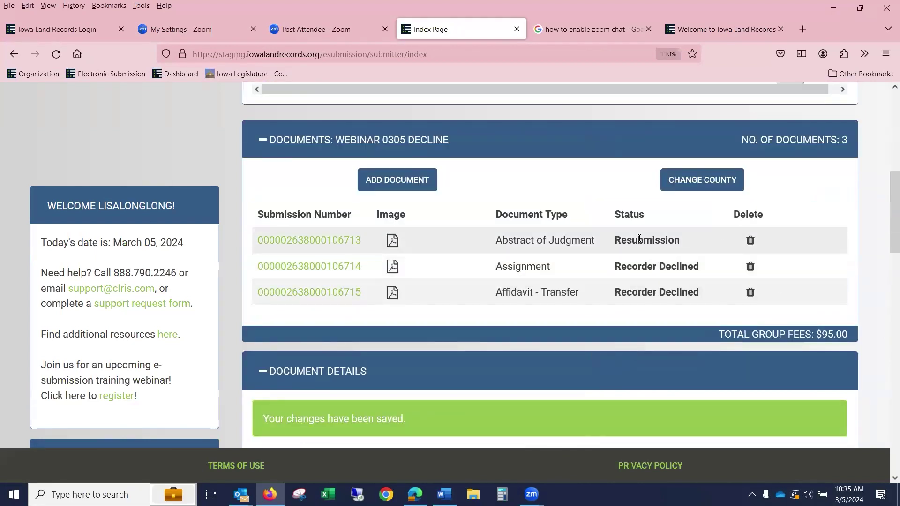
pyautogui.scroll(4, 647, 236)
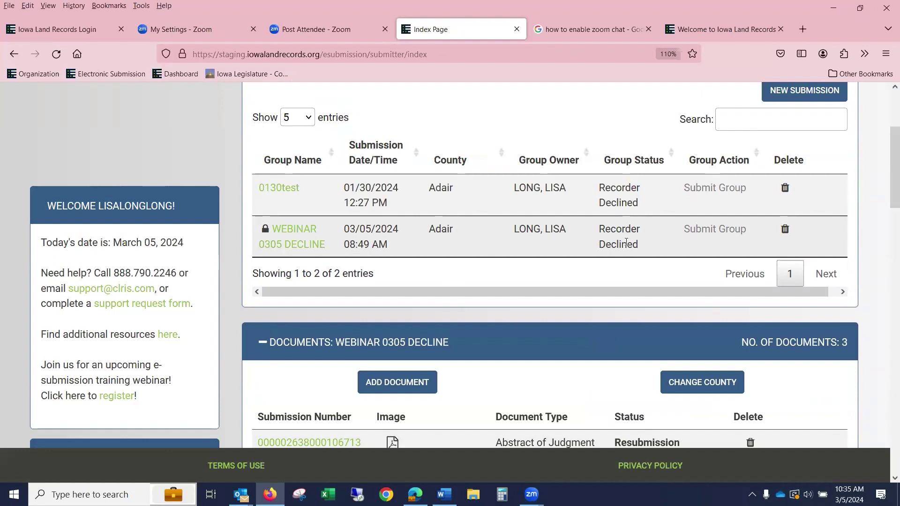
pyautogui.scroll(-3, 637, 285)
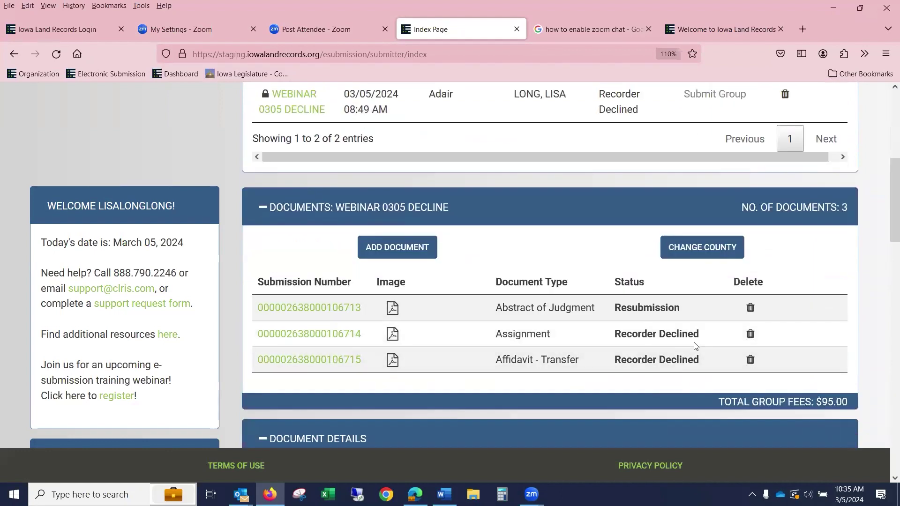
pyautogui.scroll(1, 695, 359)
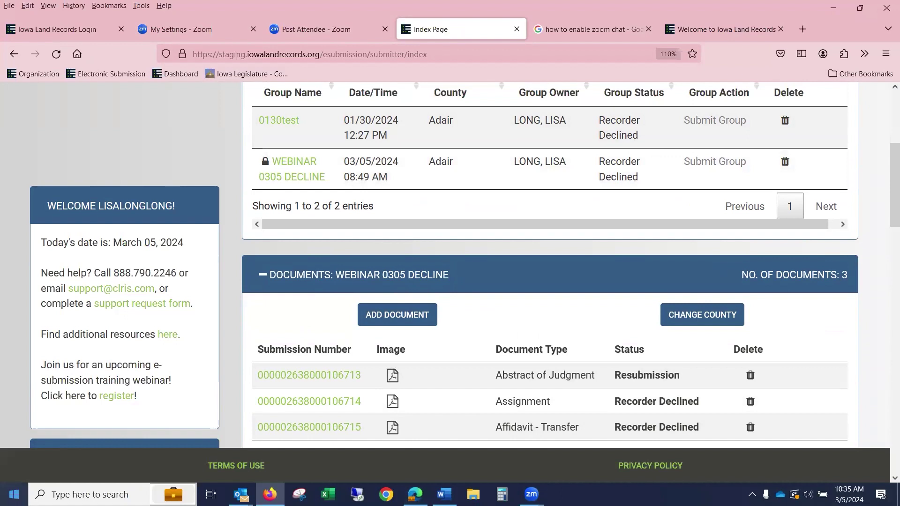
# - Open the Assignment's details, attach 1Mortgage.pdf as its replacement image, and save
pyautogui.click(355, 402)
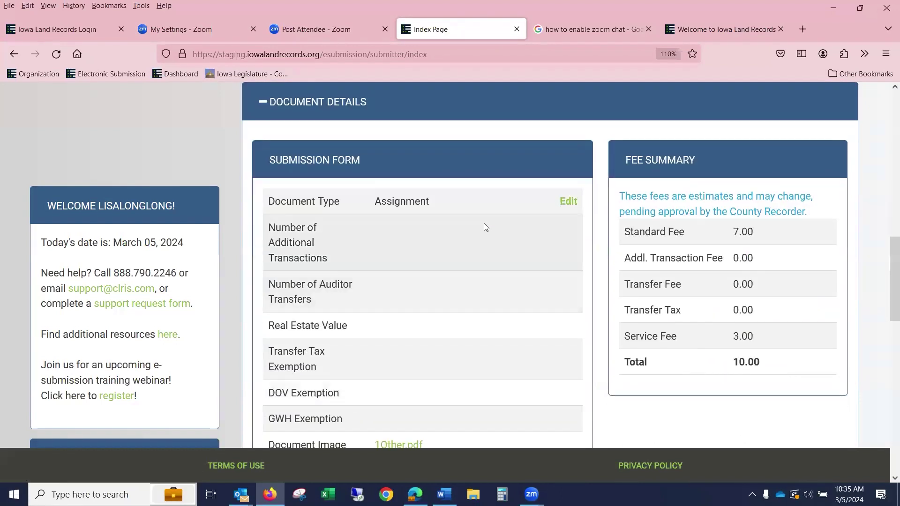
pyautogui.scroll(-15, 538, 240)
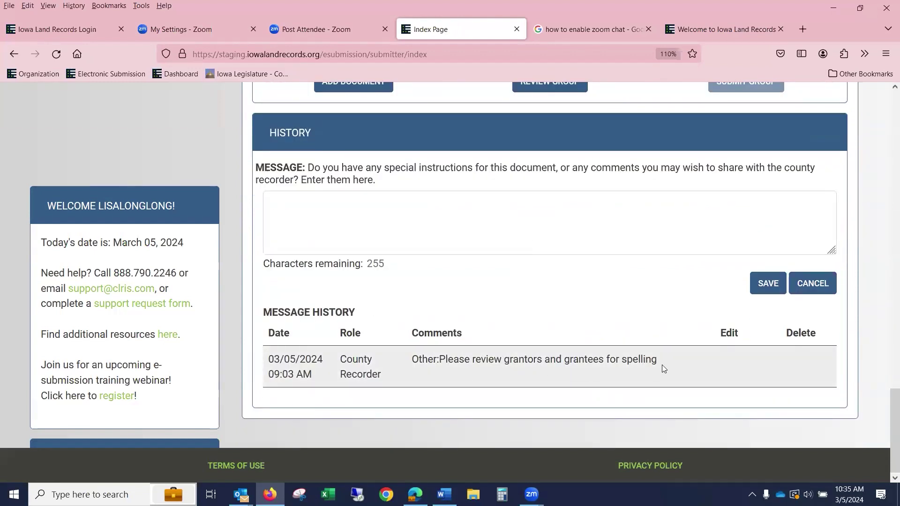
pyautogui.scroll(12, 663, 368)
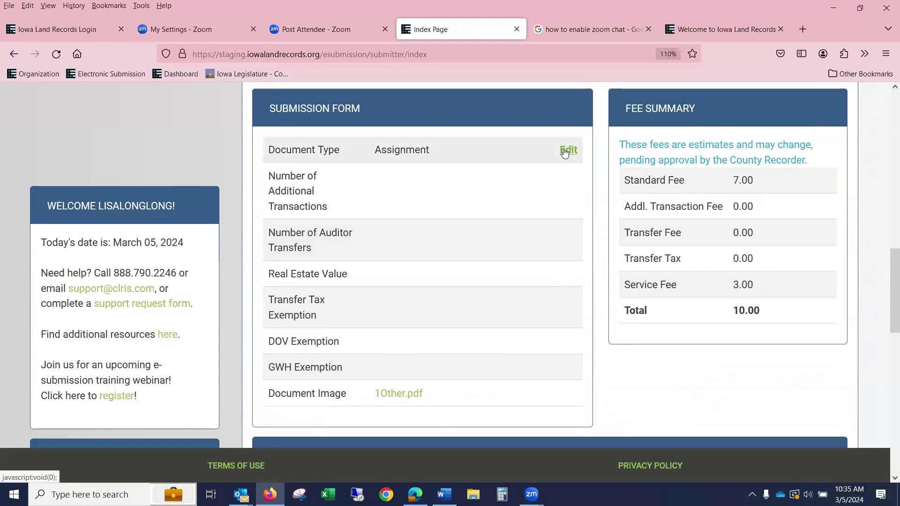
pyautogui.click(566, 149)
pyautogui.scroll(-3, 553, 181)
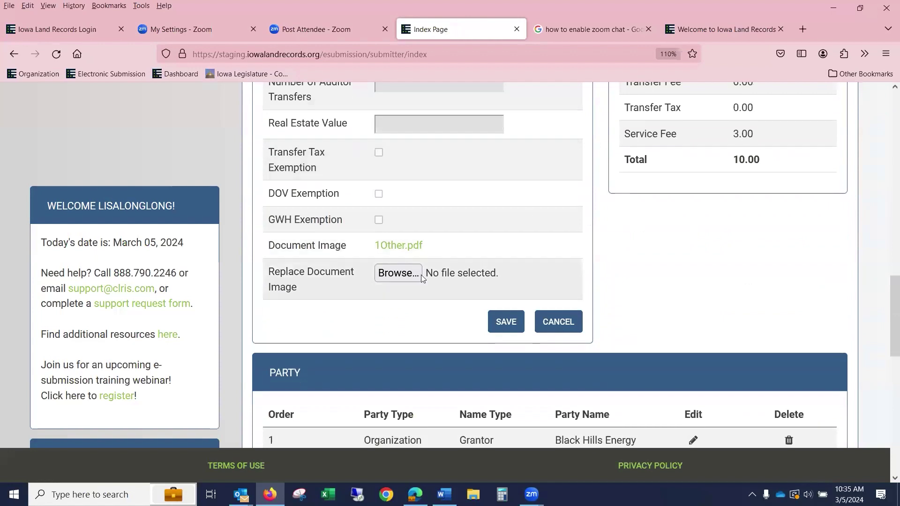
pyautogui.click(409, 279)
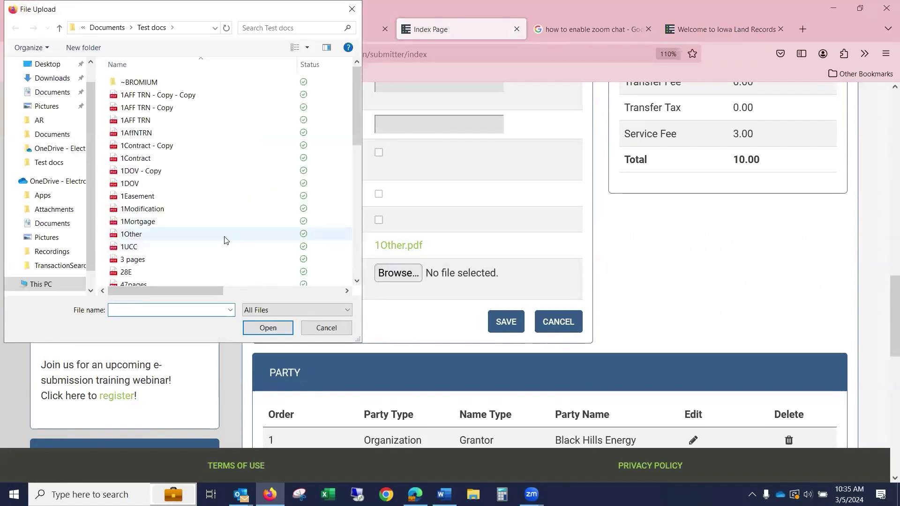
pyautogui.click(221, 226)
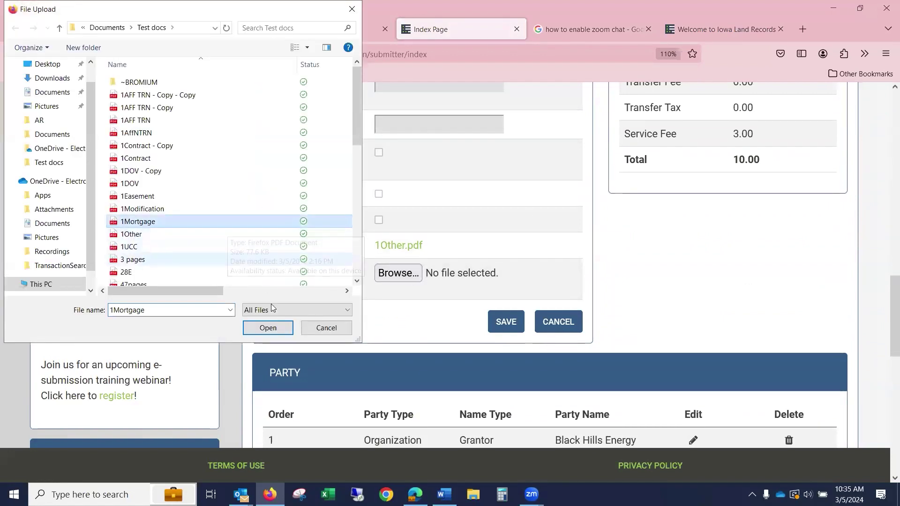
pyautogui.click(277, 328)
pyautogui.click(506, 323)
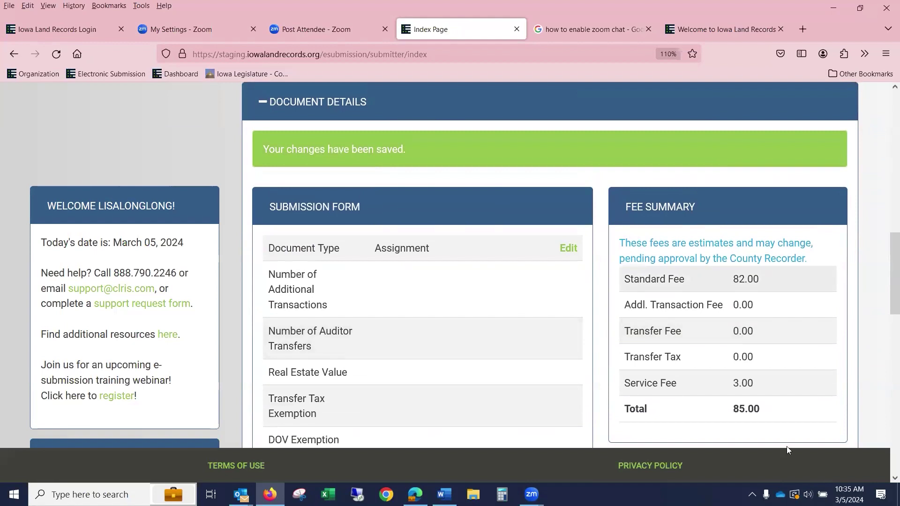
pyautogui.scroll(7, 745, 310)
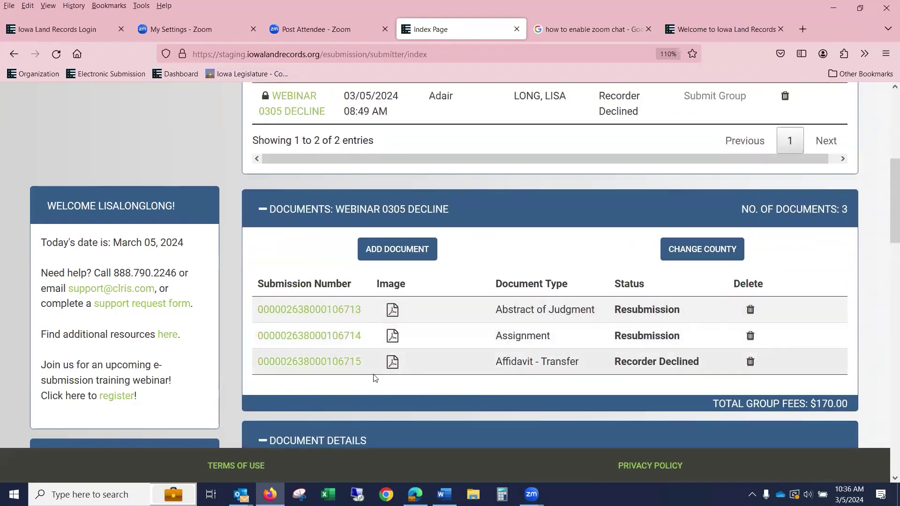
# - Delete the Affidavit - Transfer submission, leaving two Resubmission documents in the group
pyautogui.scroll(-20, 468, 361)
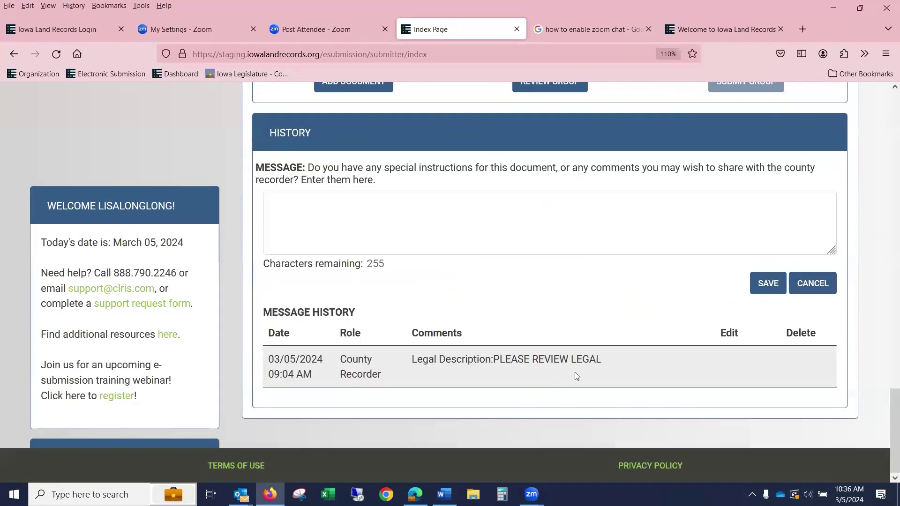
pyautogui.scroll(2, 620, 358)
pyautogui.scroll(-2, 739, 168)
pyautogui.scroll(7, 759, 193)
pyautogui.scroll(10, 782, 218)
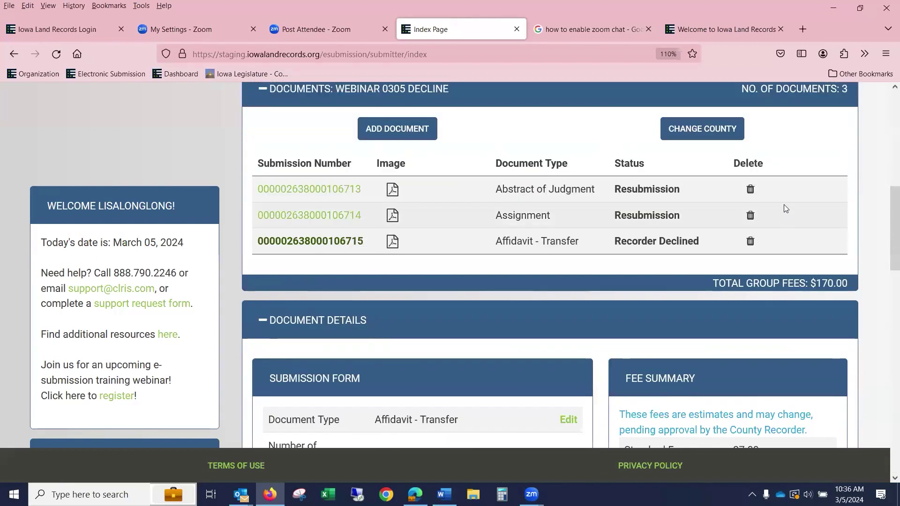
pyautogui.click(749, 241)
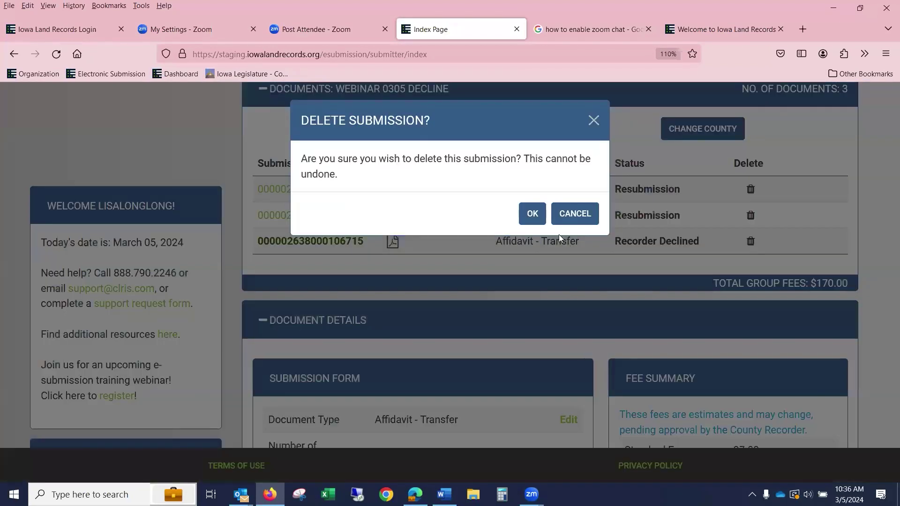
pyautogui.click(529, 216)
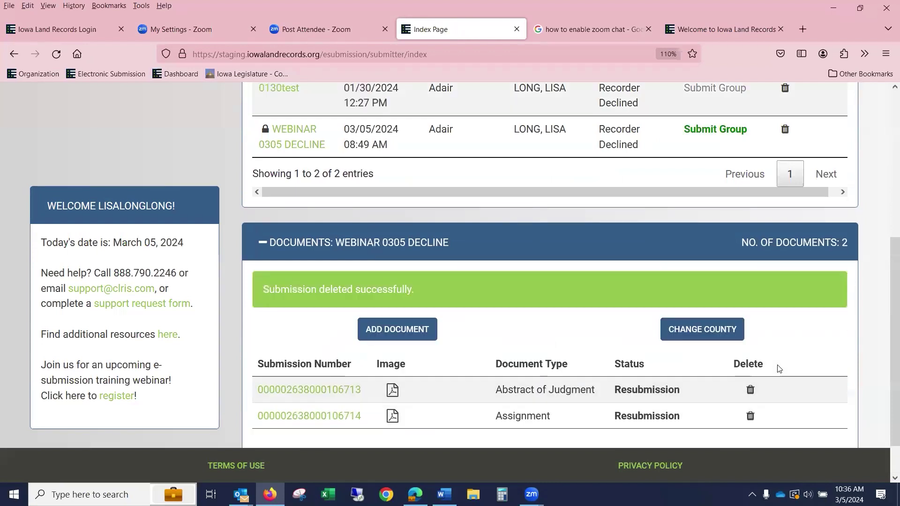
pyautogui.scroll(3, 778, 392)
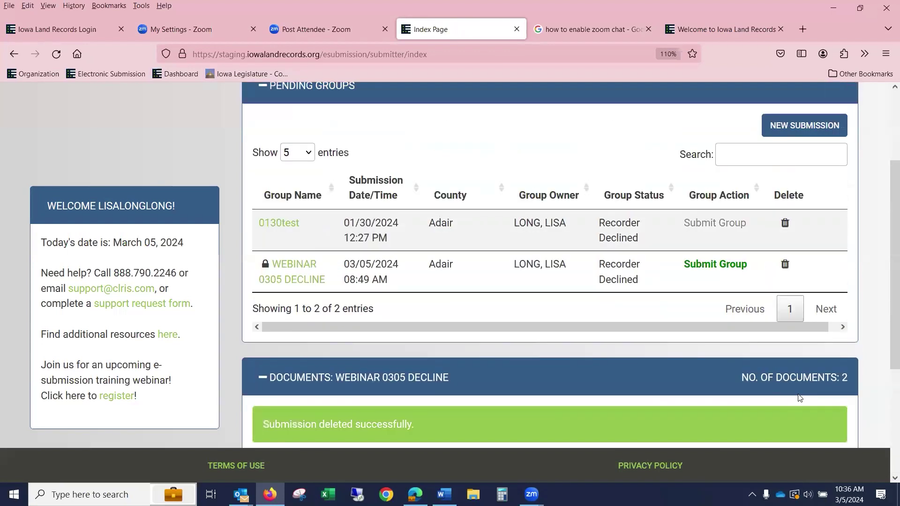
# - Submit the WEBINAR 0305 DECLINE group, leaving only 0130test pending
pyautogui.click(729, 270)
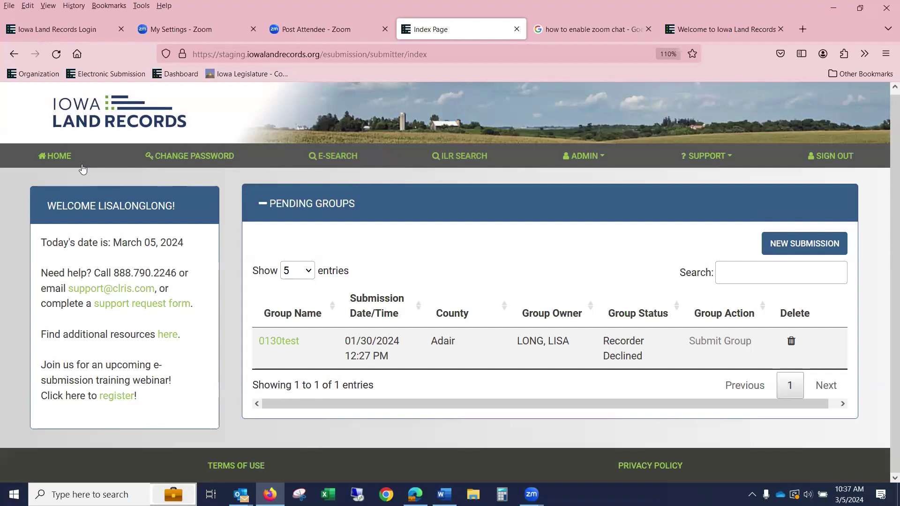
# - Start an E-SEARCH by county with Adair and Adams selected
pyautogui.click(335, 161)
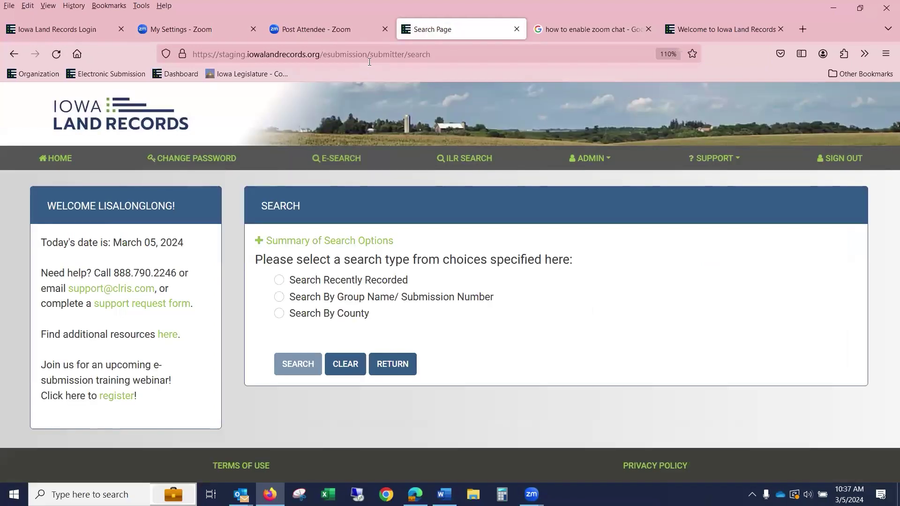
pyautogui.click(279, 314)
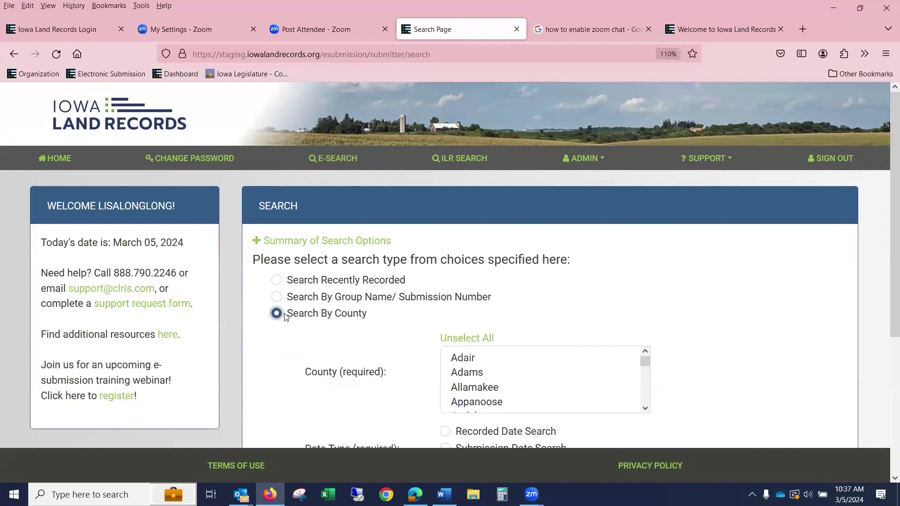
pyautogui.click(494, 357)
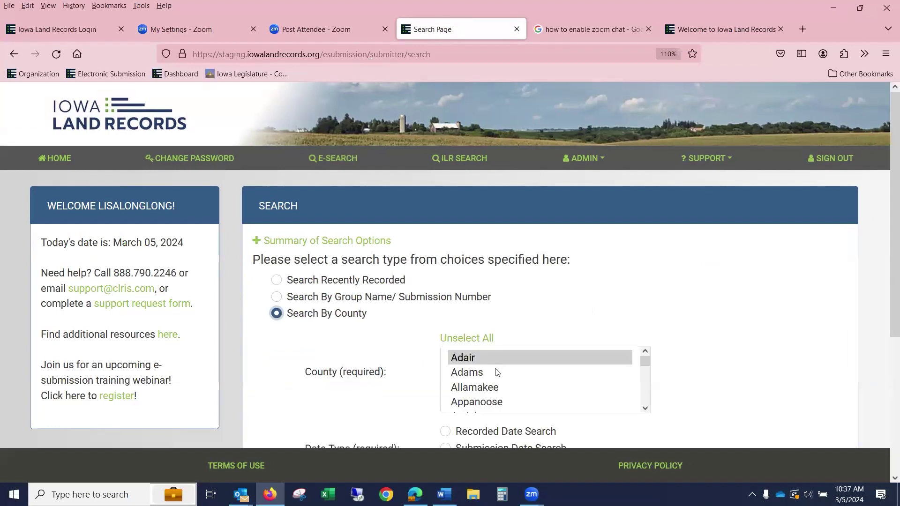
pyautogui.keyDown('ctrl'); pyautogui.click(497, 370); pyautogui.keyUp('ctrl')
pyautogui.scroll(-3, 774, 291)
pyautogui.scroll(-2, 774, 291)
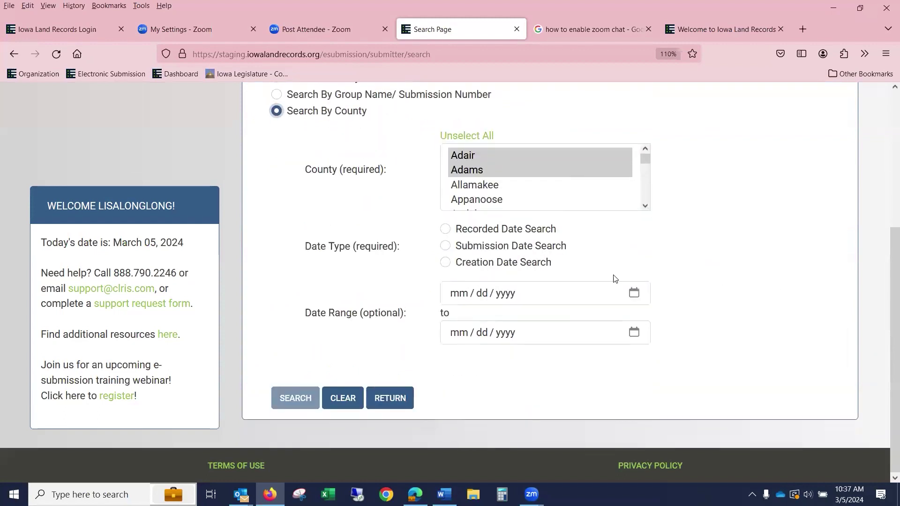
# - Search by submission date from 03/05/2024 to 03/05/2024 and run the search
pyautogui.click(445, 246)
pyautogui.click(456, 303)
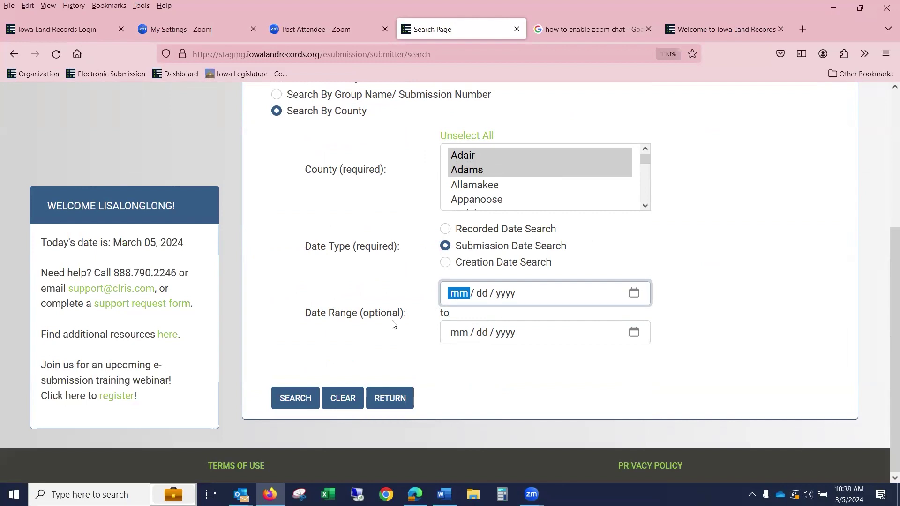
pyautogui.press('Down')
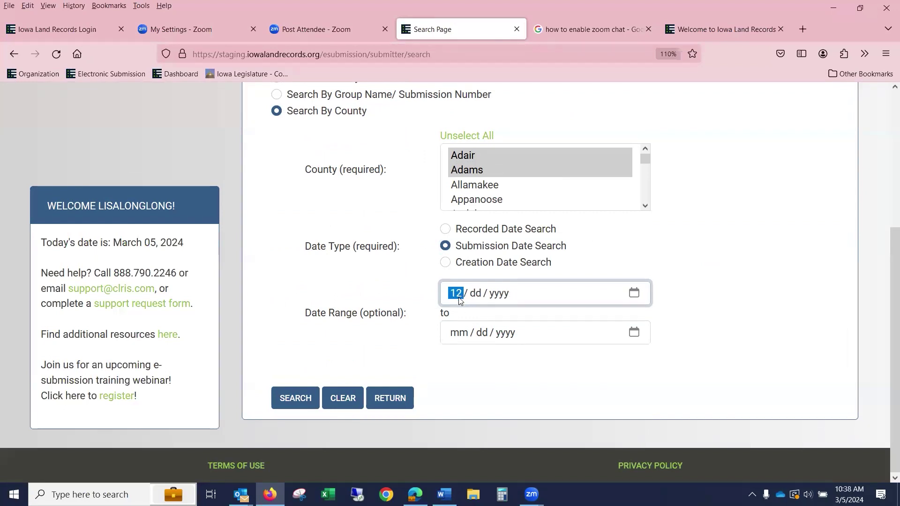
pyautogui.click(488, 297)
pyautogui.click(460, 300)
pyautogui.write('03 / 05 / 2024')
pyautogui.click(640, 329)
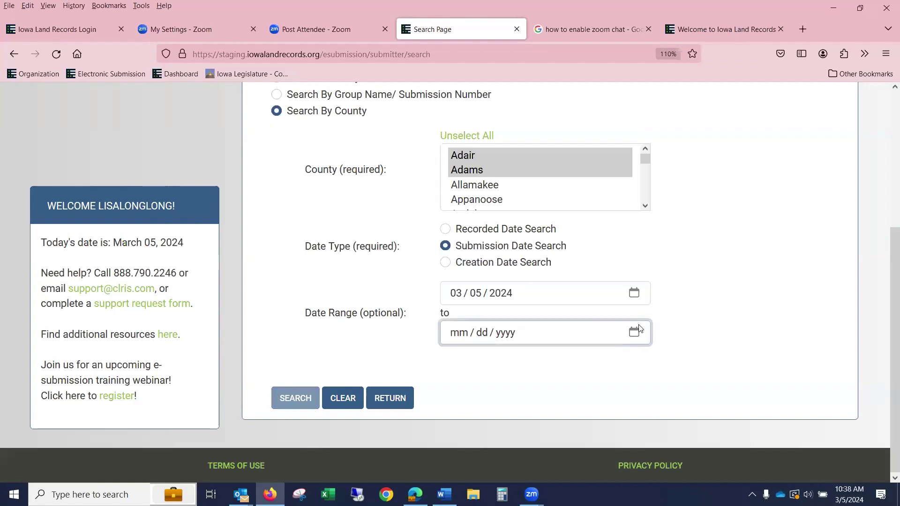
pyautogui.click(635, 332)
pyautogui.click(500, 215)
pyautogui.click(291, 397)
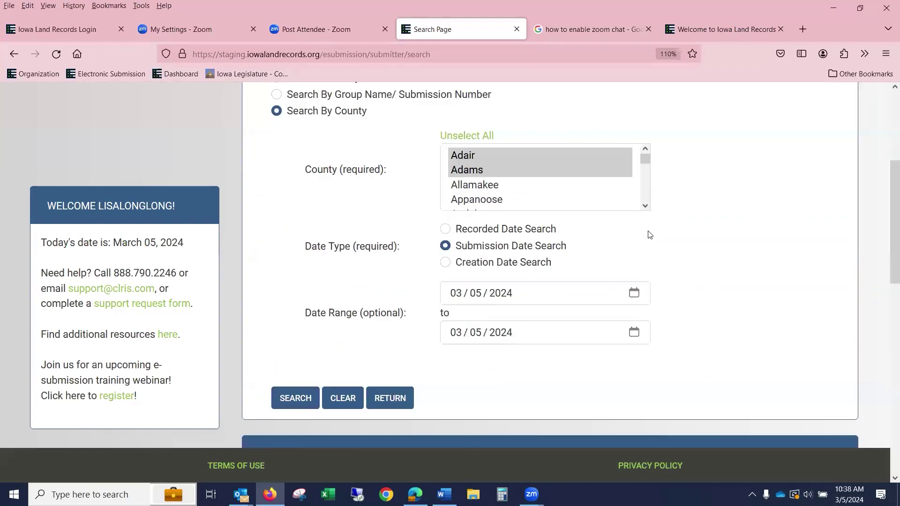
# - Show all 16 search results on a single page
pyautogui.scroll(-3, 650, 235)
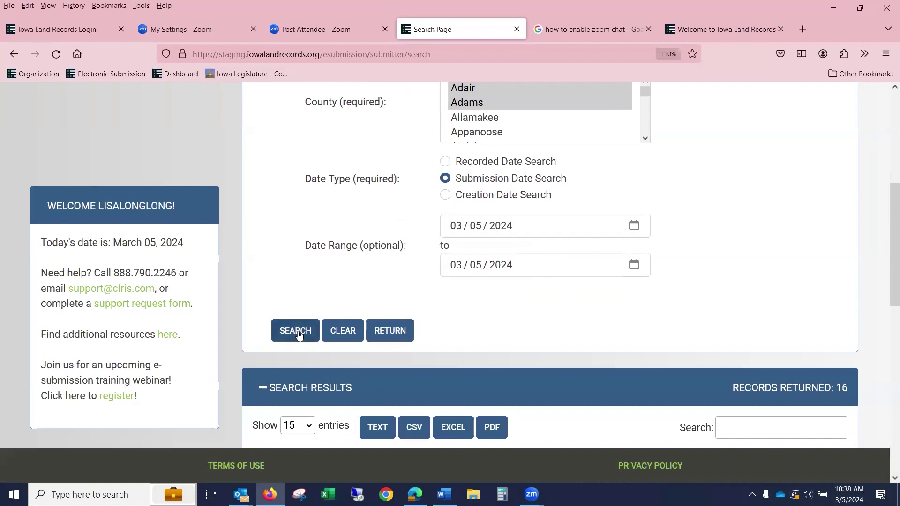
pyautogui.scroll(-8, 583, 321)
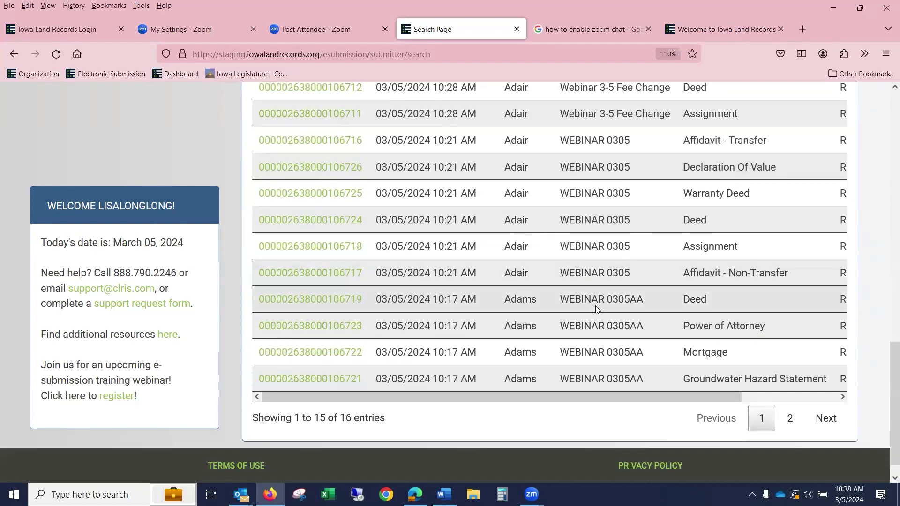
pyautogui.scroll(4, 597, 309)
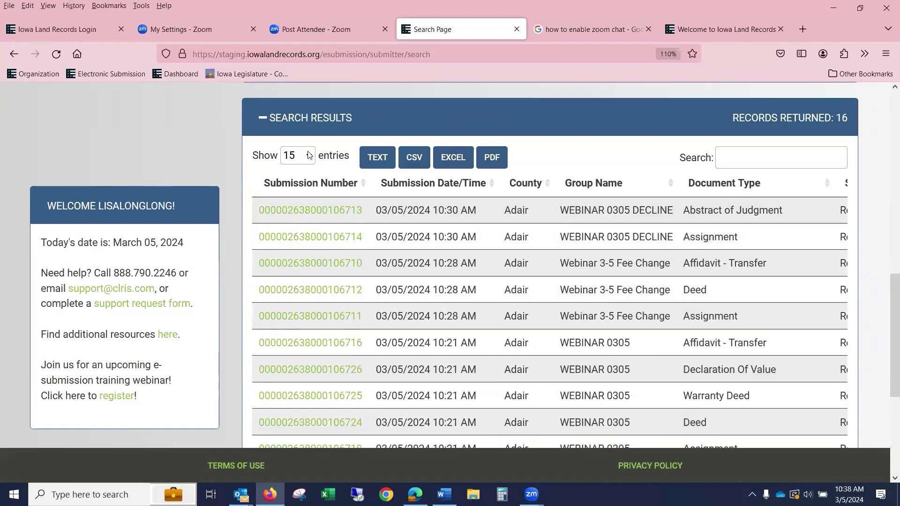
pyautogui.click(310, 155)
pyautogui.click(301, 305)
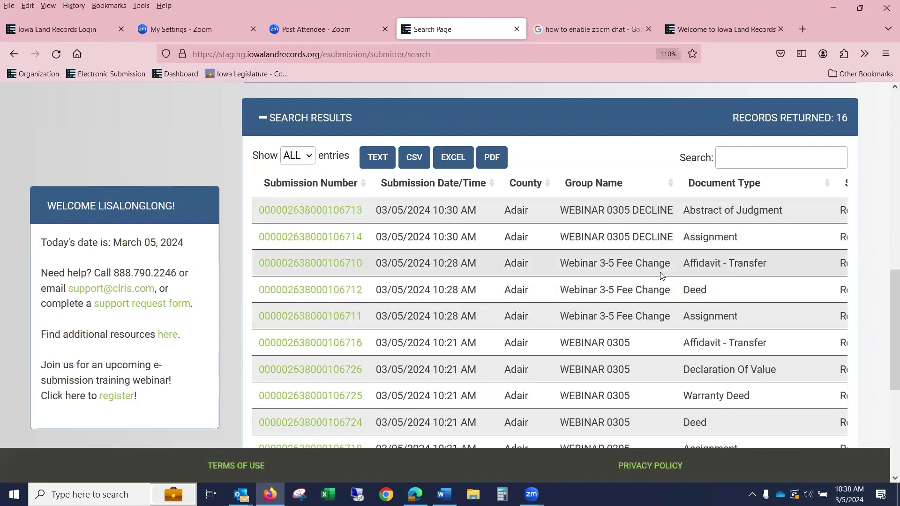
pyautogui.scroll(-4, 661, 275)
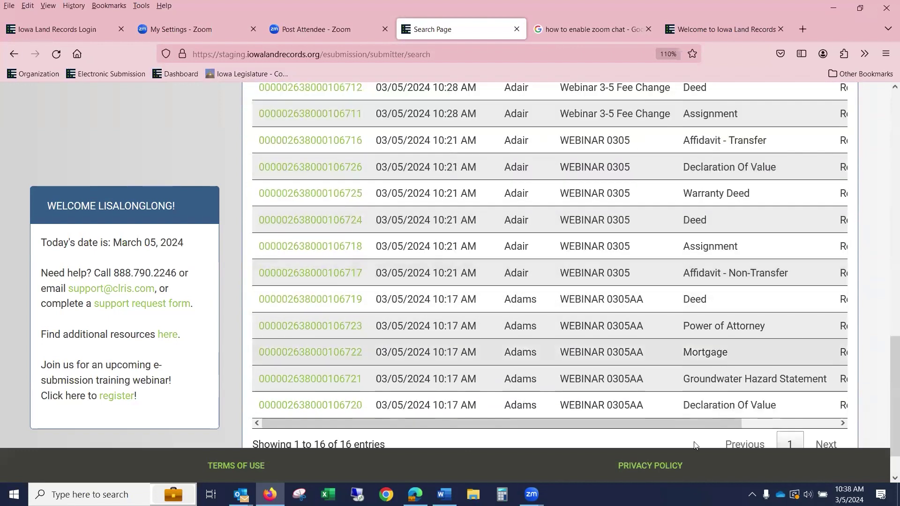
pyautogui.moveTo(695, 423); pyautogui.dragTo(792, 422)
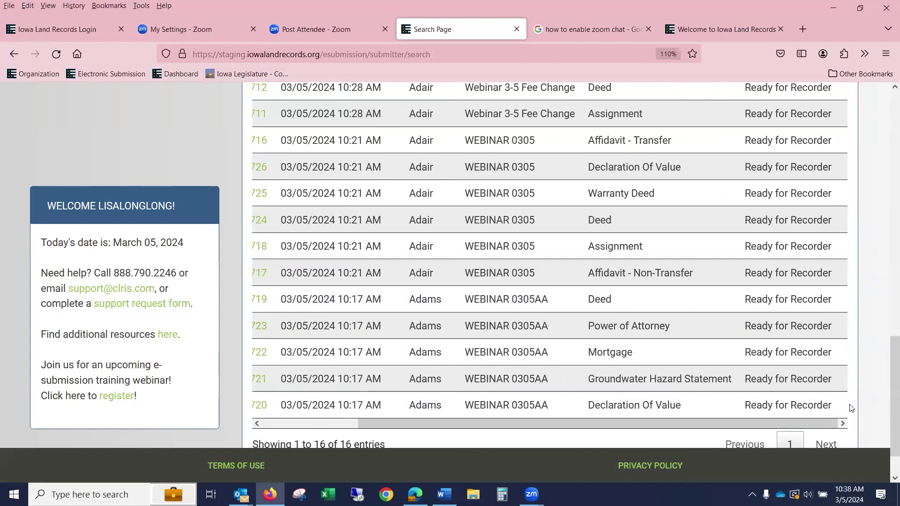
pyautogui.scroll(4, 778, 267)
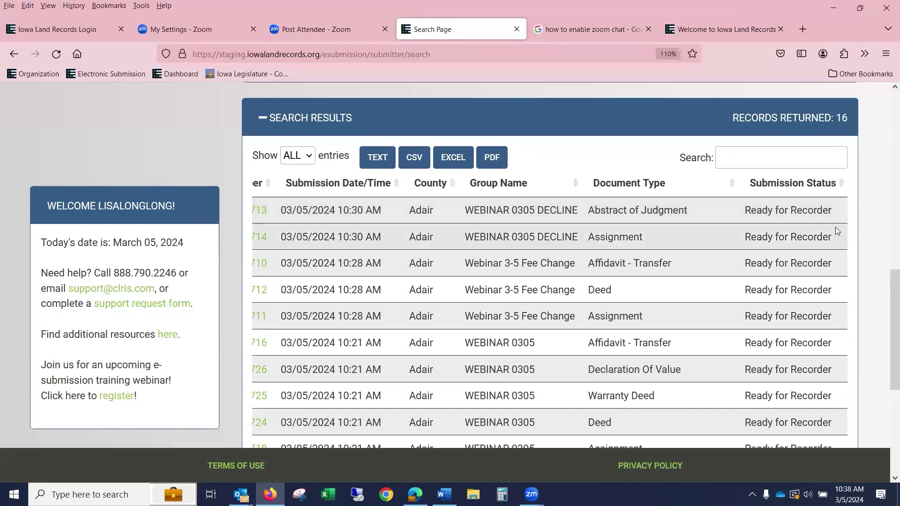
pyautogui.scroll(4, 837, 231)
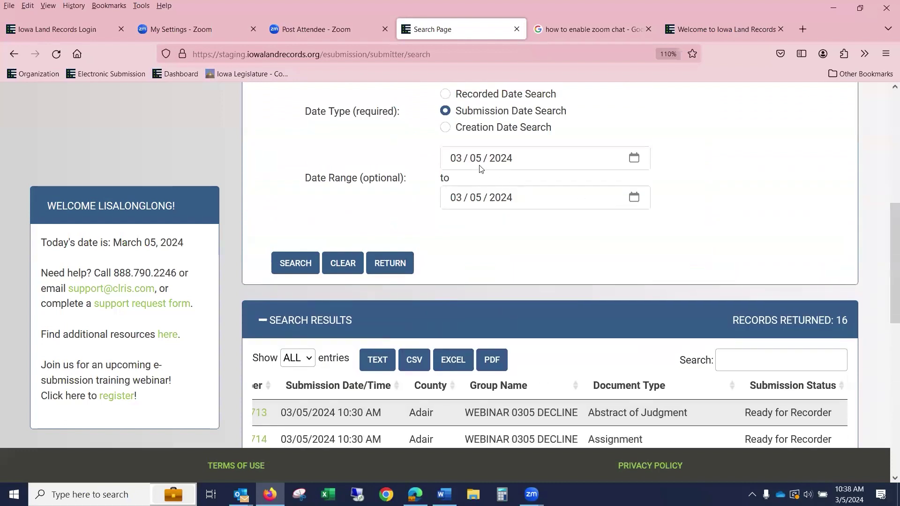
# - Change the start date to 03/01/2024, copy the results as text, and rerun the search
pyautogui.click(477, 162)
pyautogui.write('01')
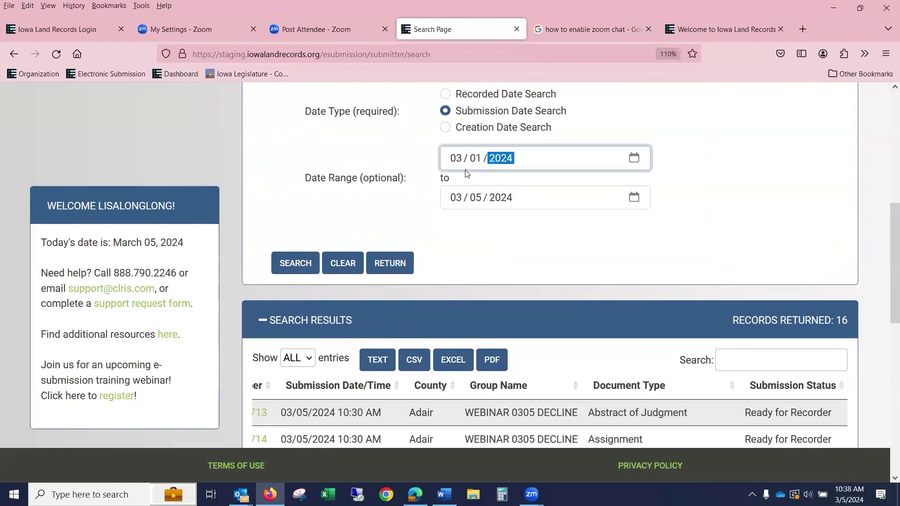
pyautogui.click(374, 358)
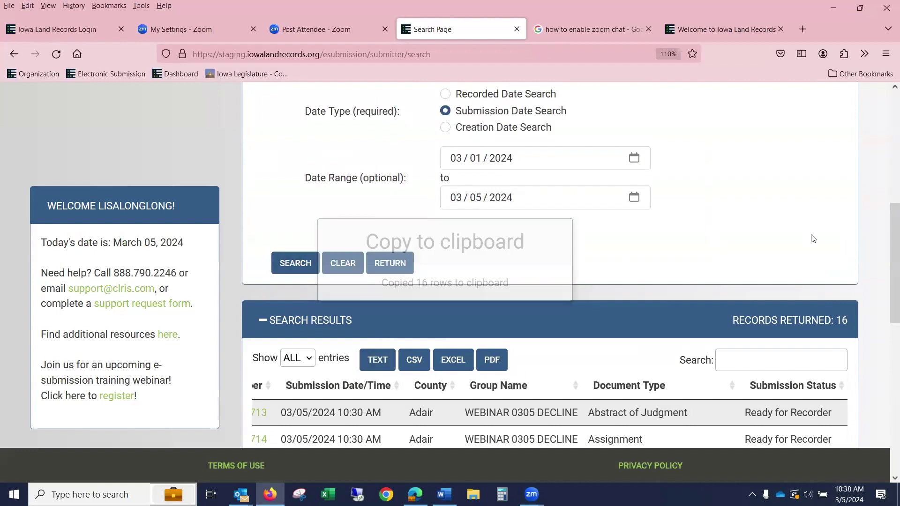
pyautogui.click(294, 262)
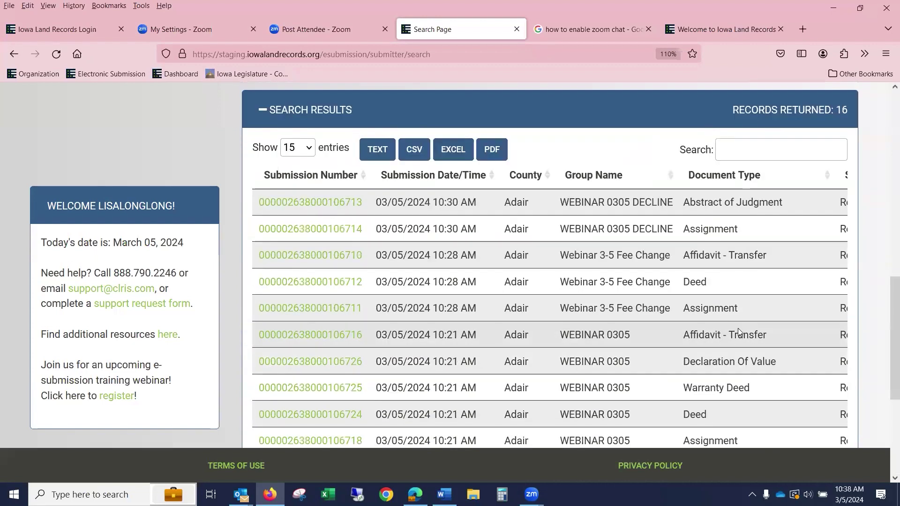
pyautogui.scroll(-5, 738, 332)
pyautogui.moveTo(655, 374); pyautogui.dragTo(791, 374)
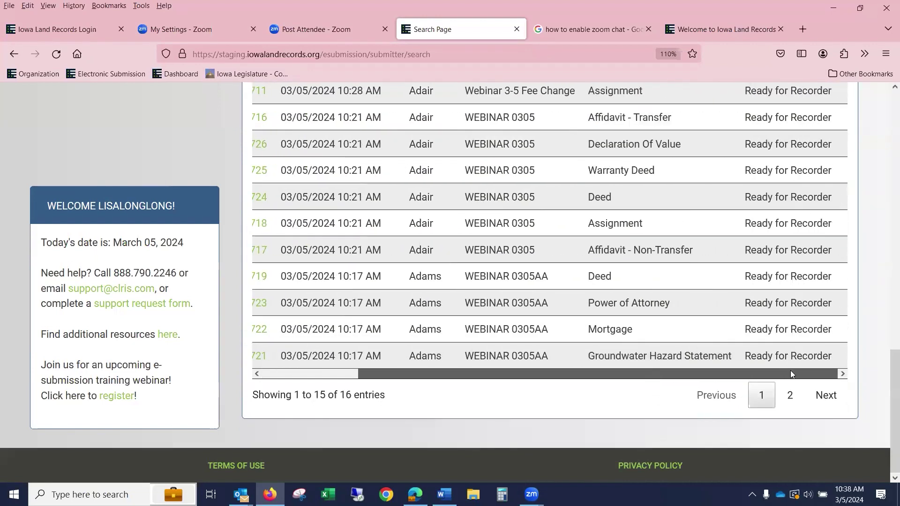
pyautogui.scroll(5, 806, 361)
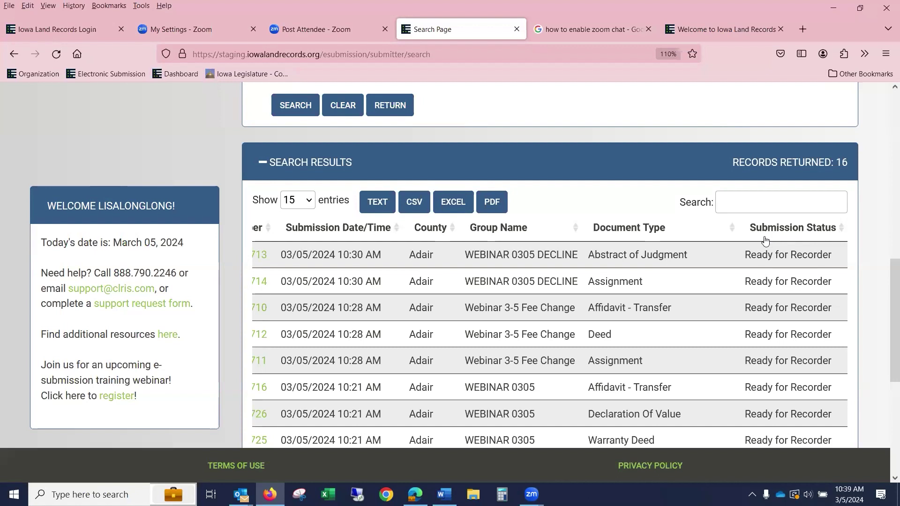
pyautogui.scroll(-4, 571, 381)
pyautogui.scroll(-2, 572, 378)
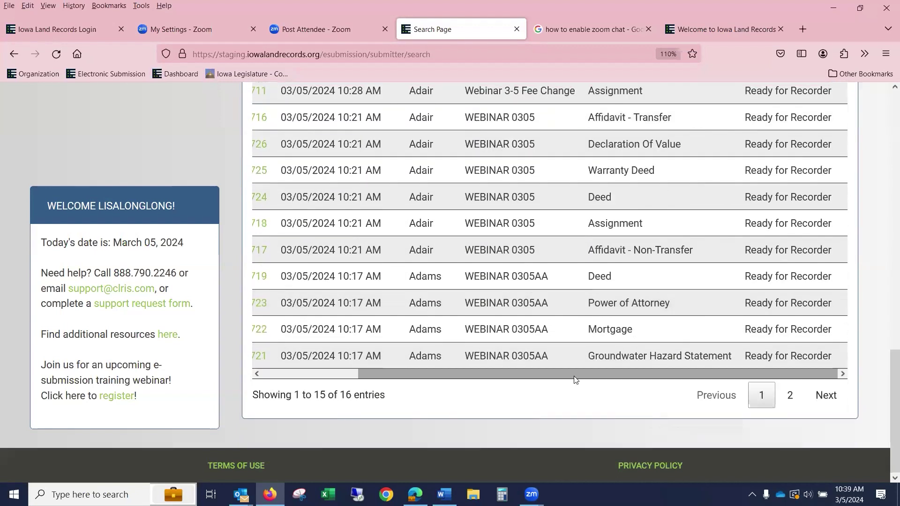
pyautogui.moveTo(453, 374); pyautogui.dragTo(358, 373)
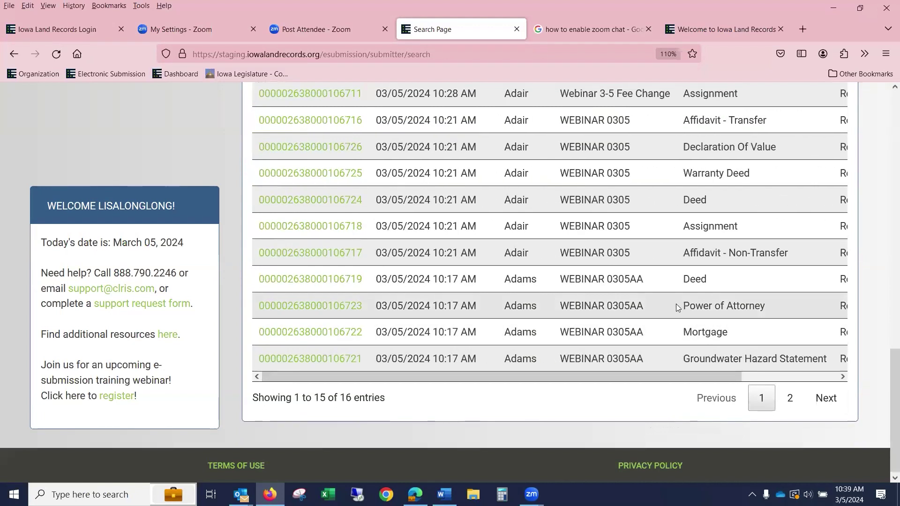
pyautogui.scroll(4, 680, 304)
pyautogui.scroll(-3, 727, 307)
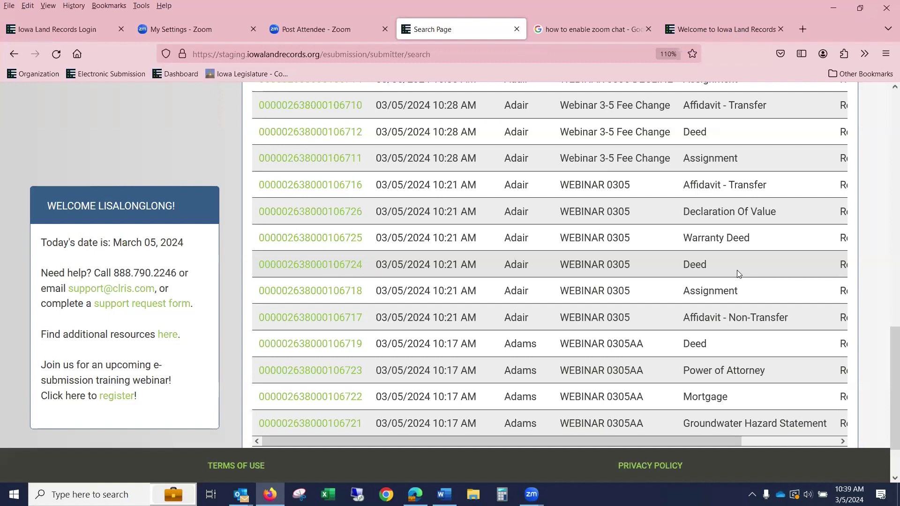
pyautogui.scroll(3, 737, 274)
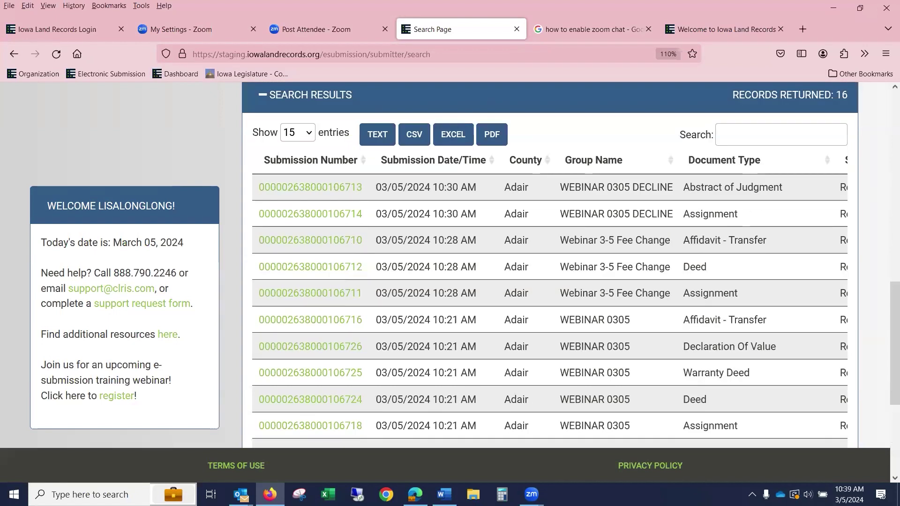
pyautogui.scroll(12, 486, 119)
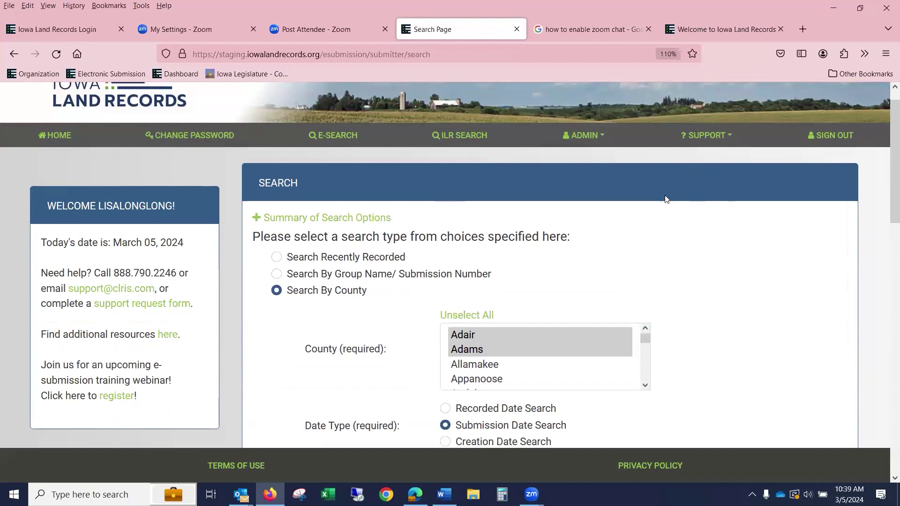
# - Run a Search Recently Recorded query returning 500 records across 34 pages
pyautogui.click(277, 257)
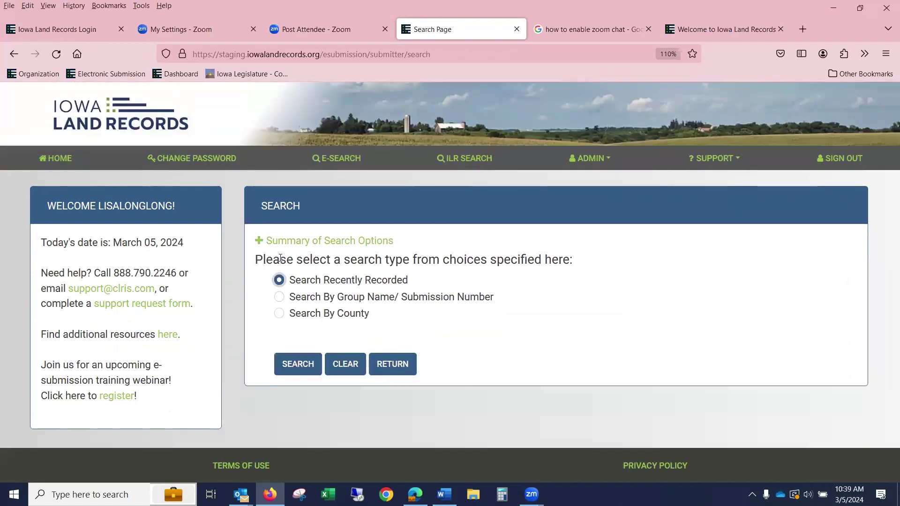
pyautogui.click(287, 362)
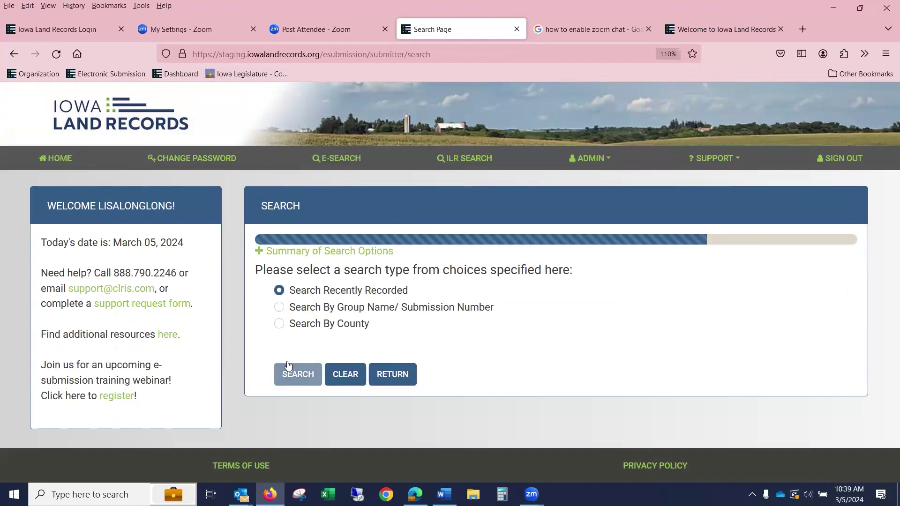
pyautogui.scroll(7, 307, 293)
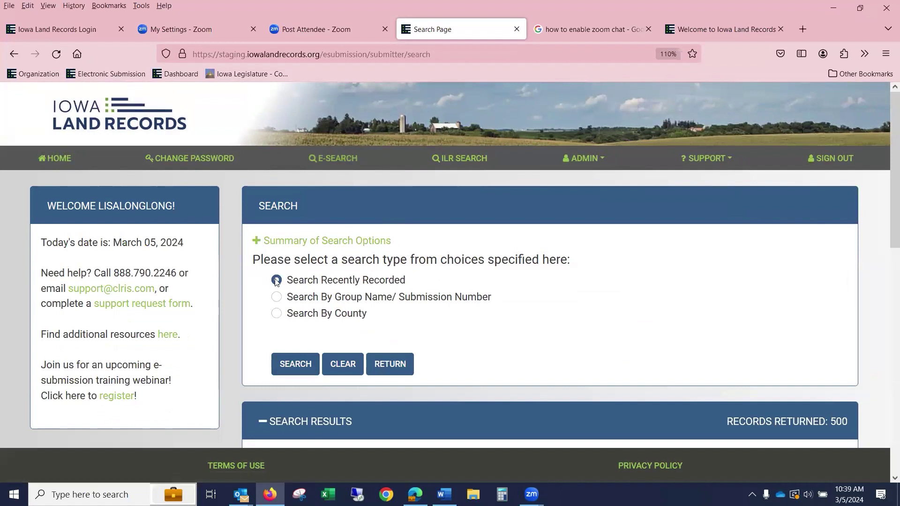
pyautogui.click(285, 363)
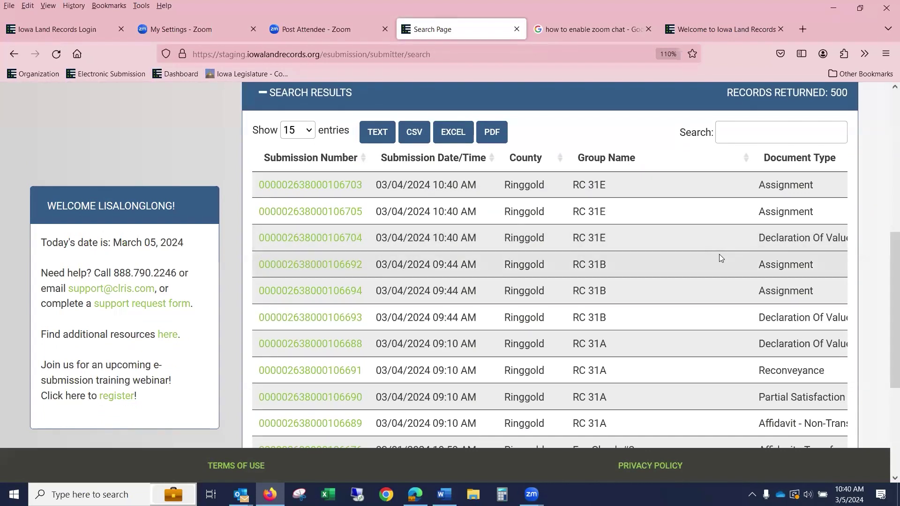
pyautogui.scroll(-4, 719, 254)
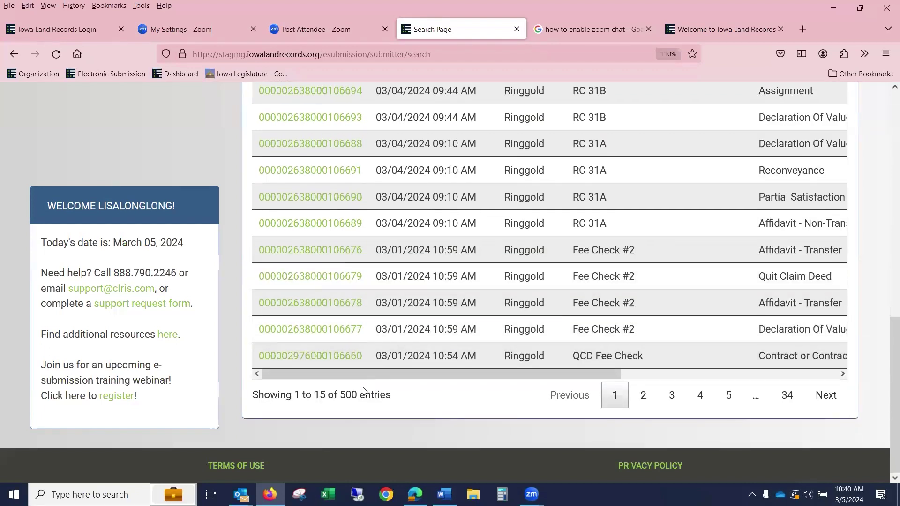
pyautogui.scroll(4, 365, 389)
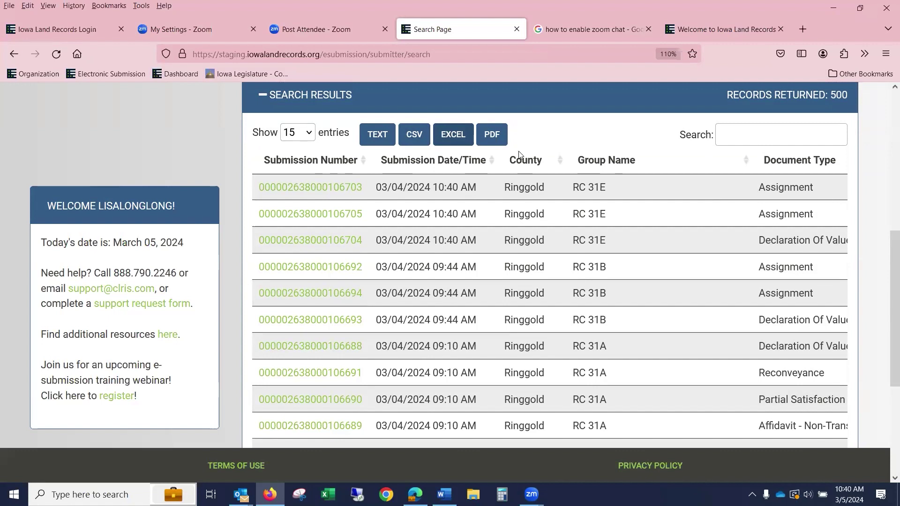
# - Sort the results by submission date, Submission Number, then County in reverse order
pyautogui.click(346, 197)
pyautogui.scroll(-3, 383, 189)
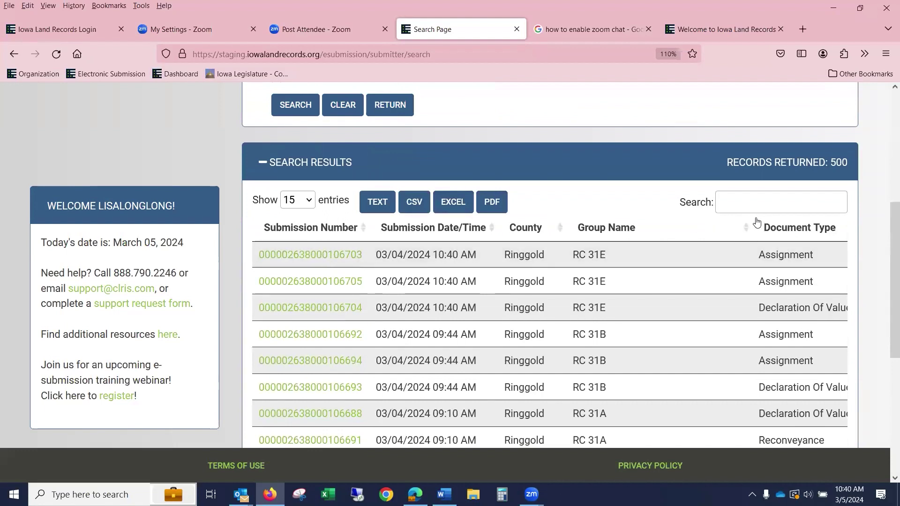
pyautogui.click(493, 230)
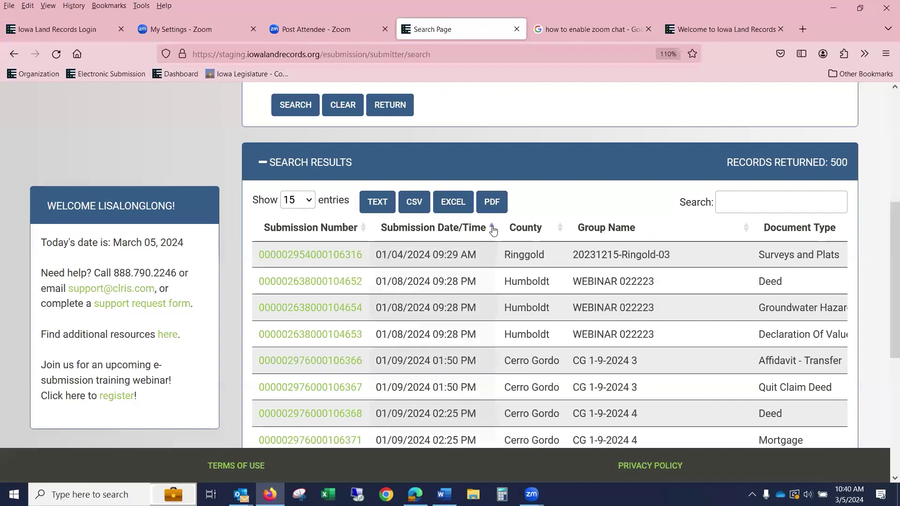
pyautogui.click(364, 228)
pyautogui.click(560, 229)
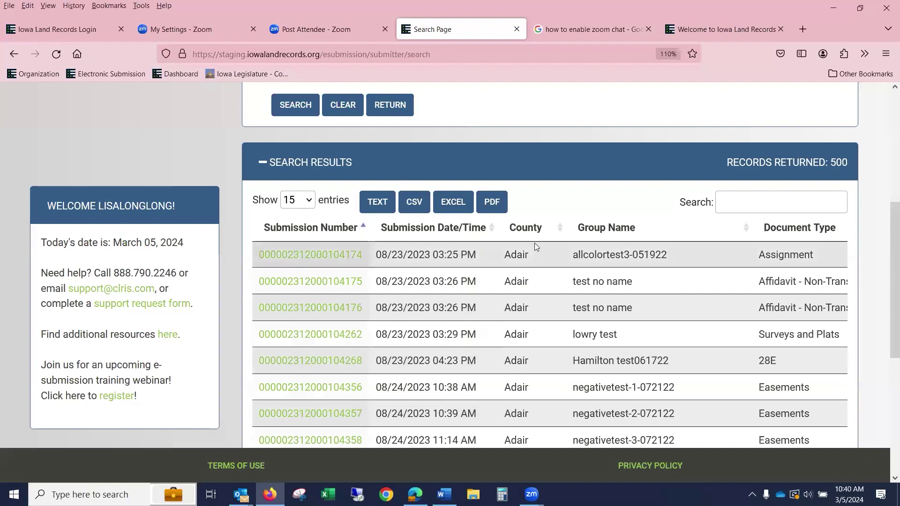
pyautogui.click(560, 228)
pyautogui.scroll(-3, 562, 231)
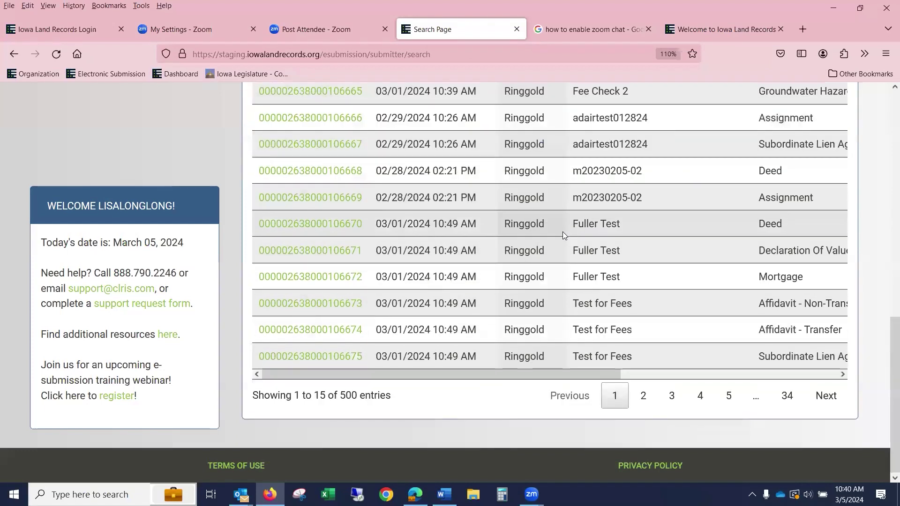
pyautogui.scroll(3, 562, 232)
# - Re-sort the results by Group Name, then by Document Type
pyautogui.click(746, 228)
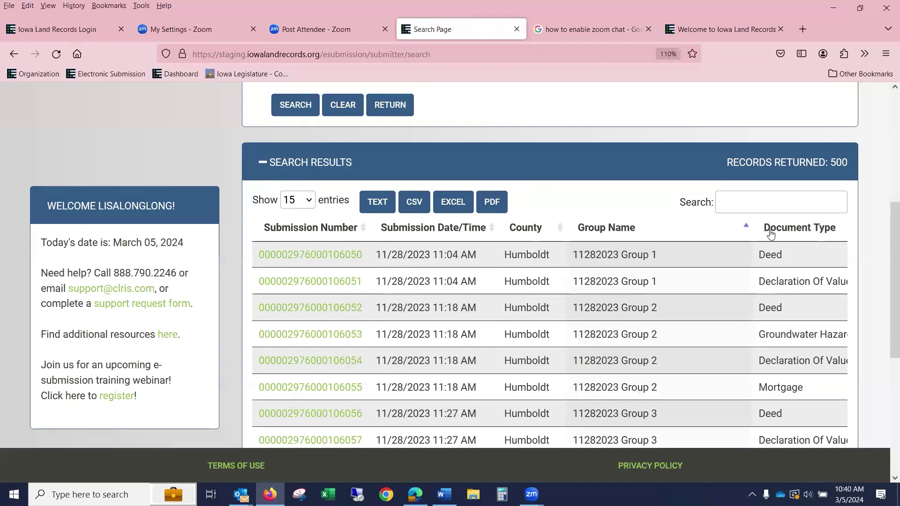
pyautogui.scroll(-4, 704, 404)
pyautogui.scroll(-2, 705, 402)
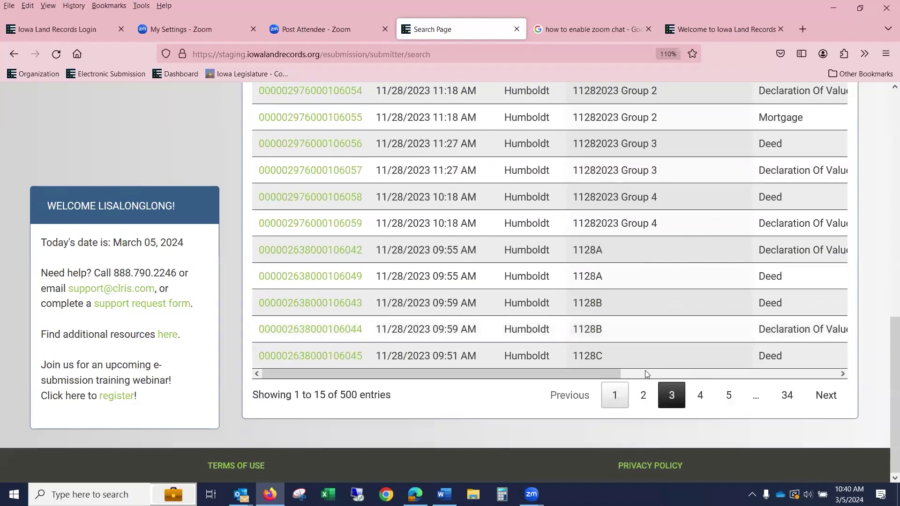
pyautogui.moveTo(606, 373); pyautogui.dragTo(823, 373)
pyautogui.scroll(4, 568, 220)
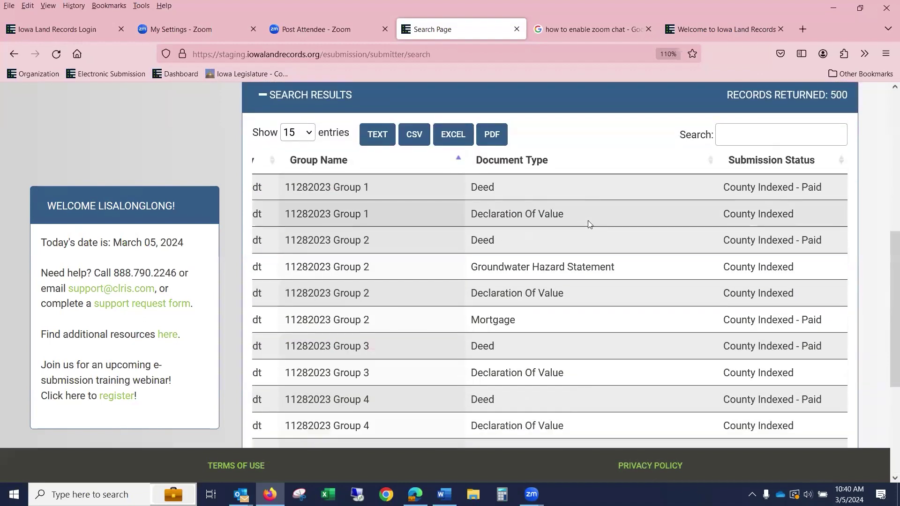
pyautogui.click(710, 159)
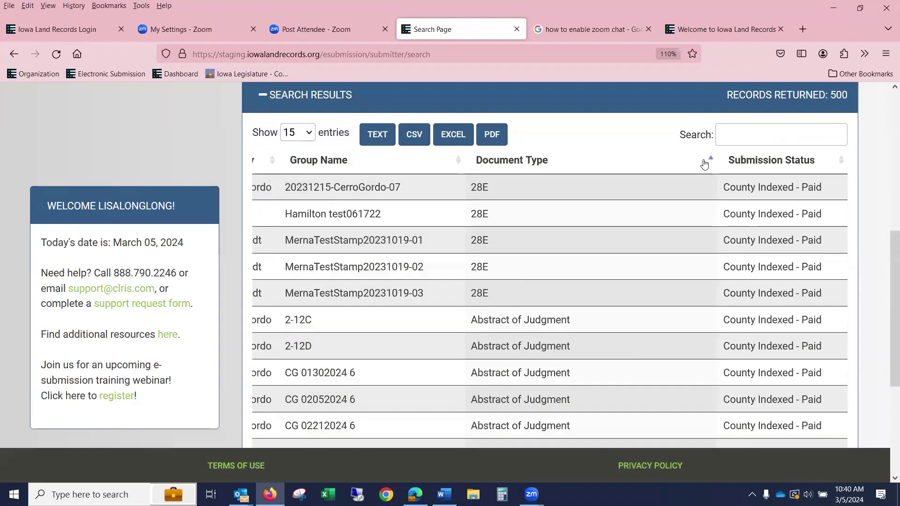
pyautogui.scroll(-4, 663, 199)
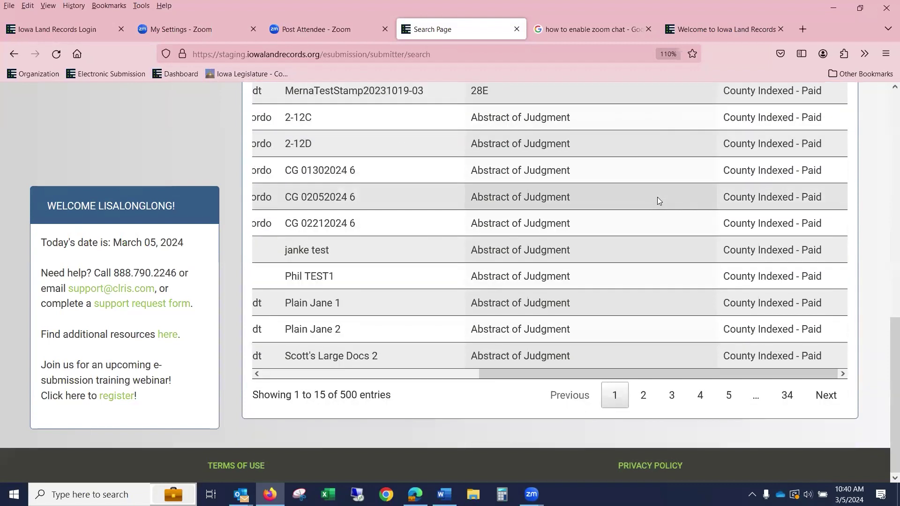
pyautogui.scroll(5, 248, 198)
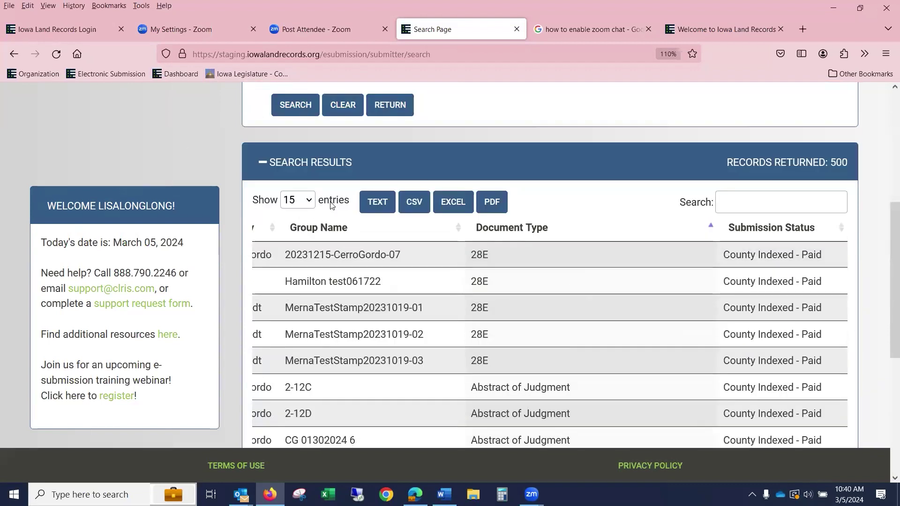
# - Set Show entries to ALL so all 500 results appear on one page
pyautogui.click(309, 201)
pyautogui.click(300, 347)
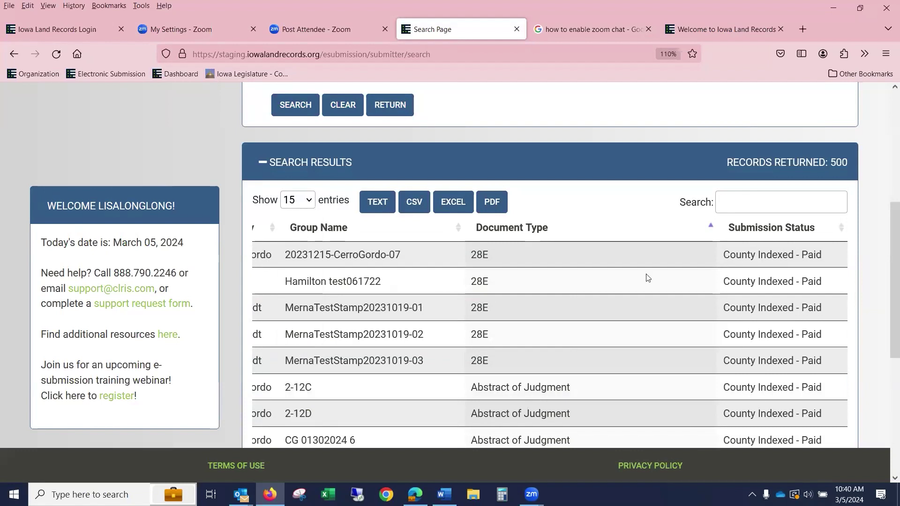
pyautogui.scroll(-5, 669, 249)
pyautogui.scroll(-20, 670, 249)
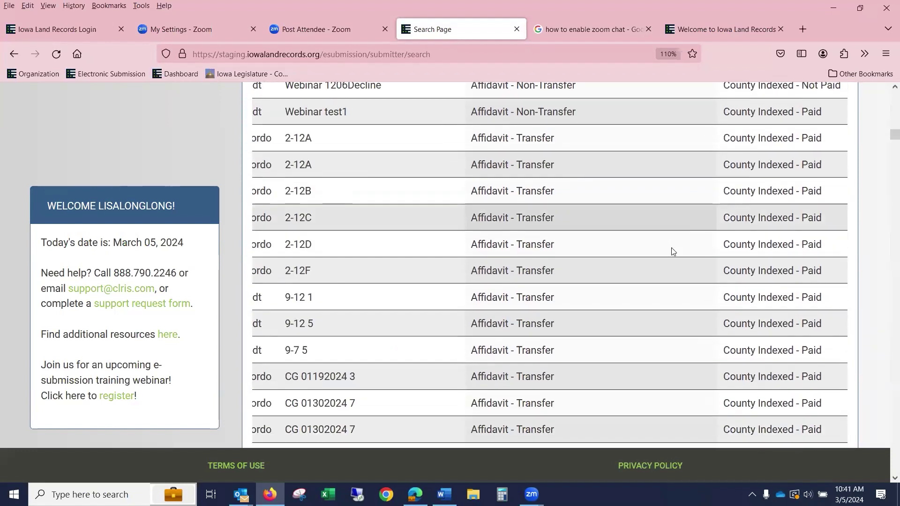
pyautogui.scroll(15, 672, 245)
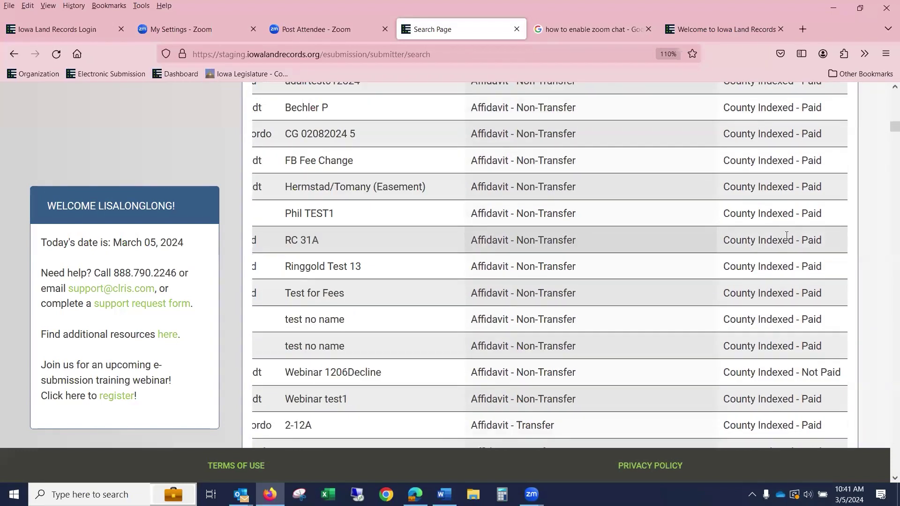
pyautogui.scroll(6, 821, 220)
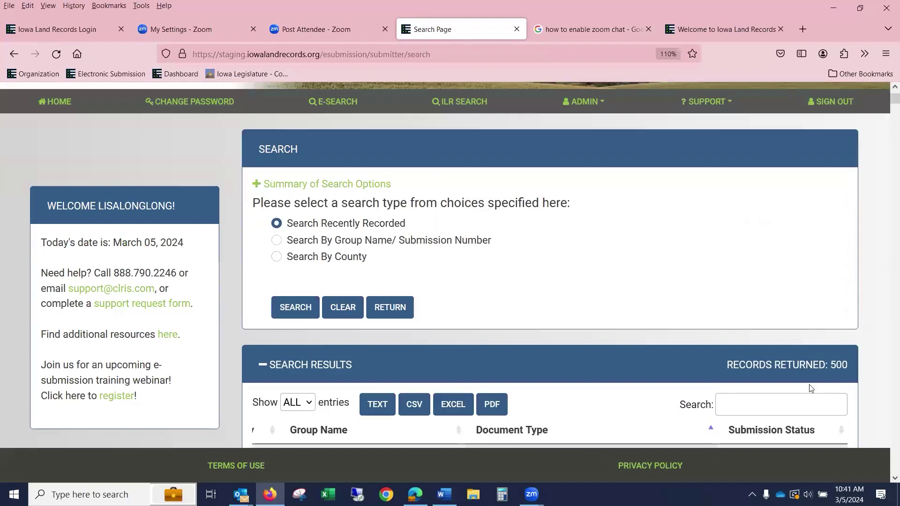
pyautogui.scroll(-3, 792, 253)
pyautogui.click(745, 264)
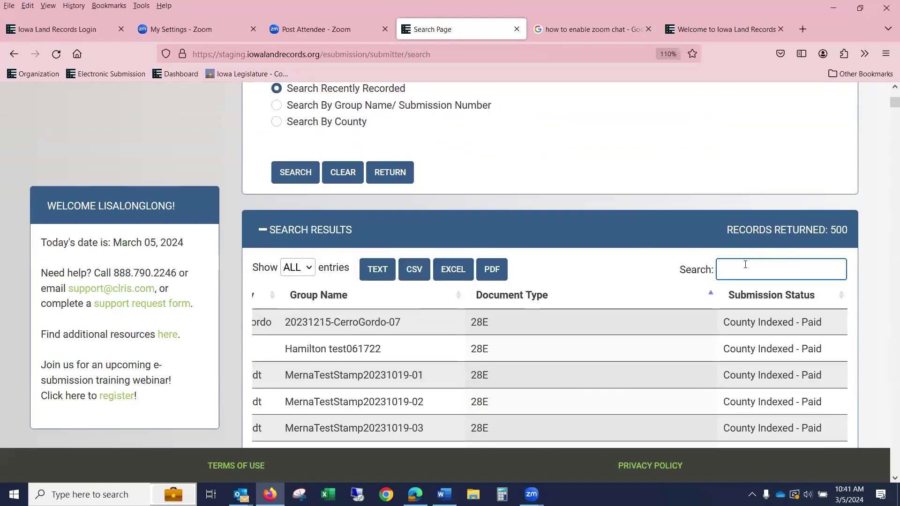
pyautogui.write('WEBINAR')
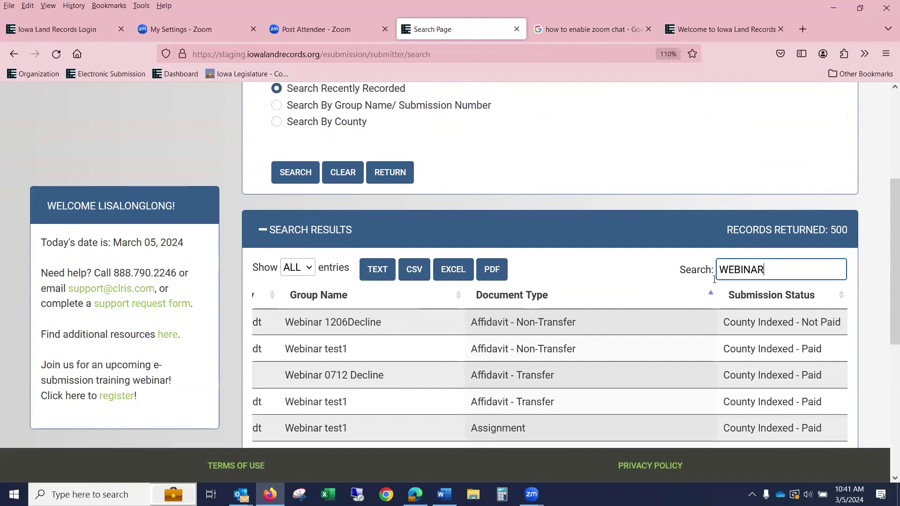
pyautogui.scroll(-6, 488, 335)
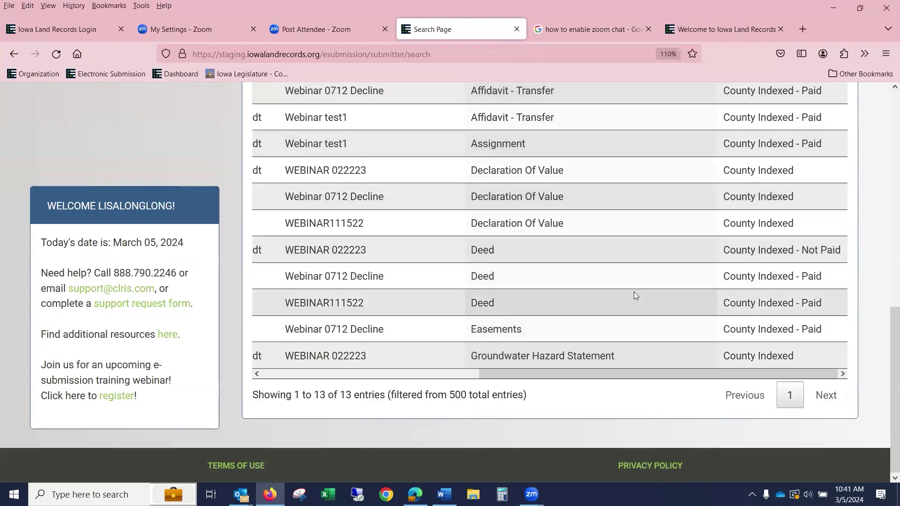
pyautogui.scroll(6, 633, 295)
pyautogui.moveTo(763, 255); pyautogui.dragTo(695, 255)
pyautogui.write('AFF')
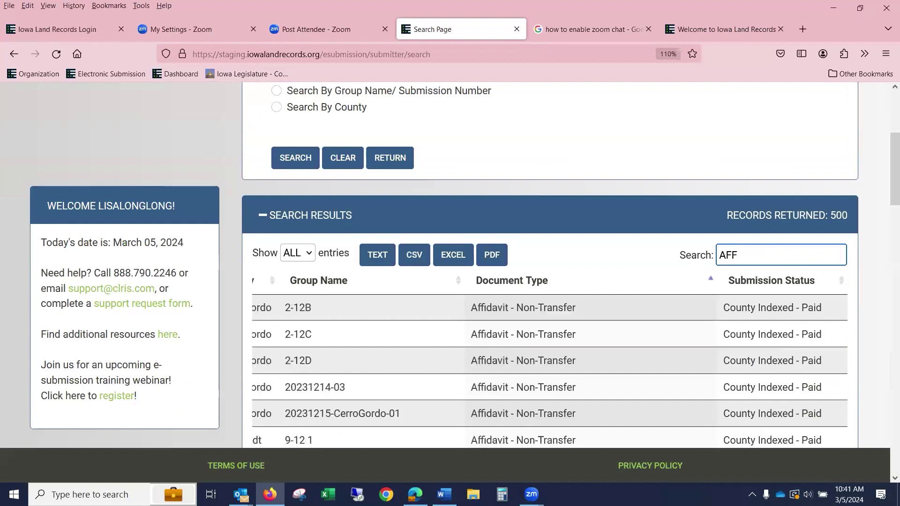
pyautogui.write('ID')
pyautogui.scroll(-5, 702, 274)
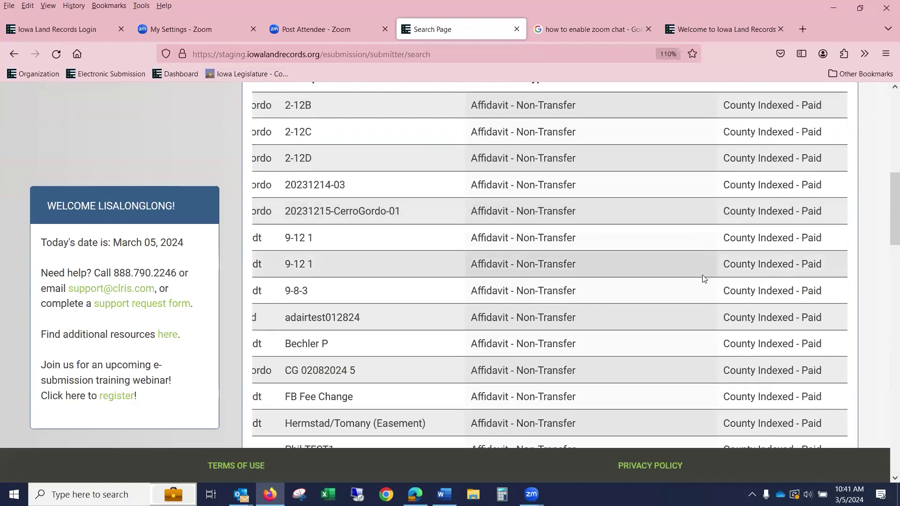
pyautogui.scroll(-7, 702, 278)
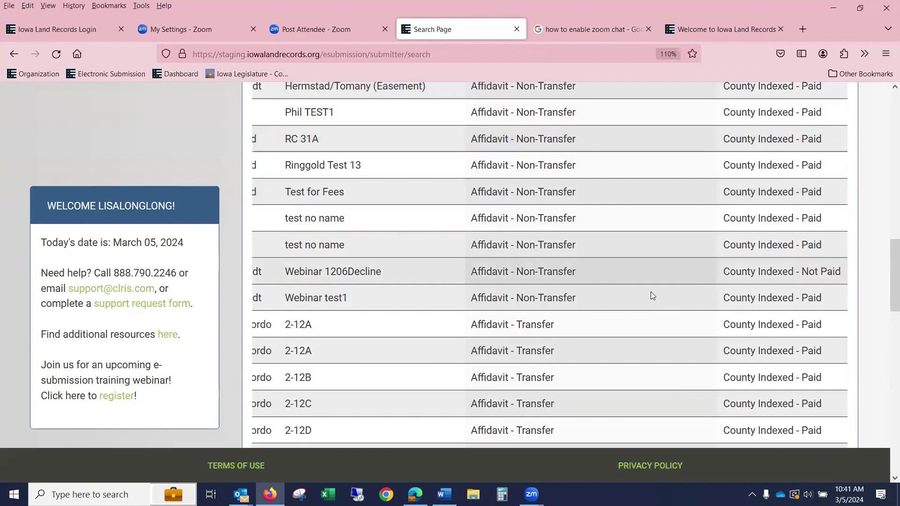
pyautogui.scroll(-3, 590, 285)
pyautogui.scroll(15, 768, 262)
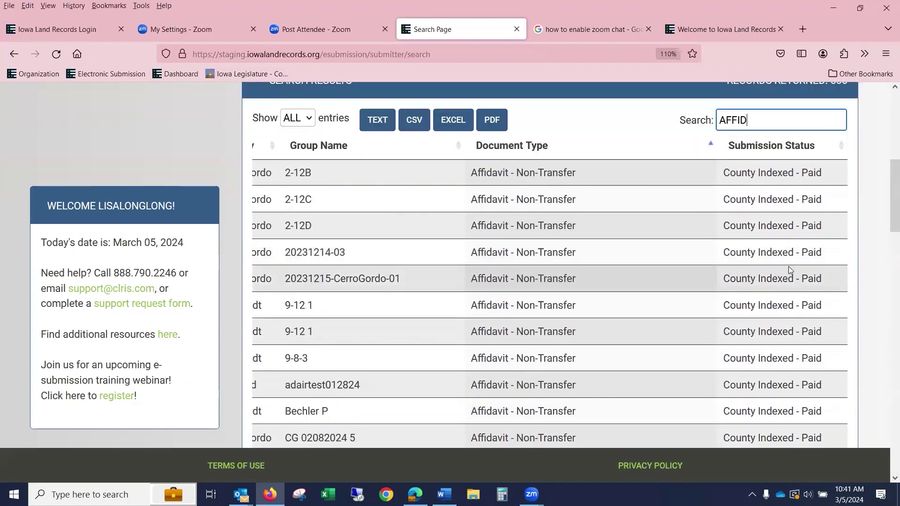
pyautogui.scroll(-3, 779, 398)
pyautogui.doubleClick(724, 327)
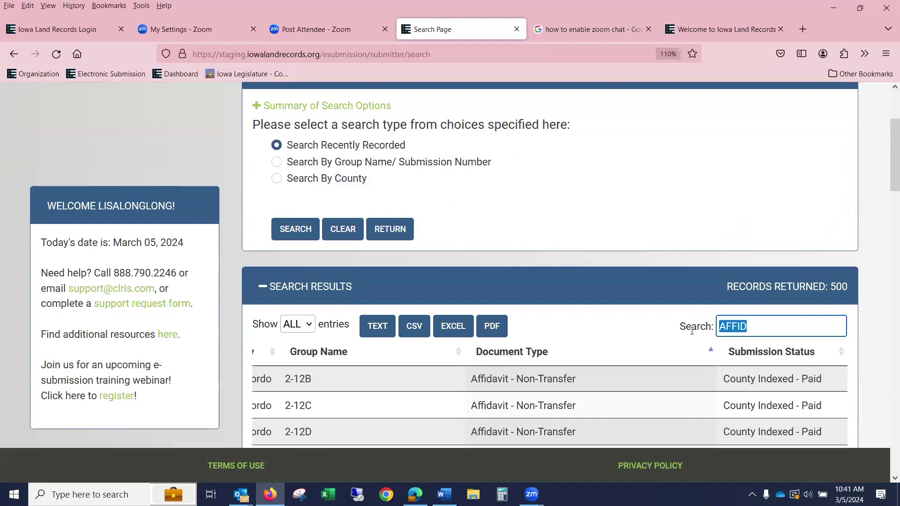
pyautogui.write('DEED')
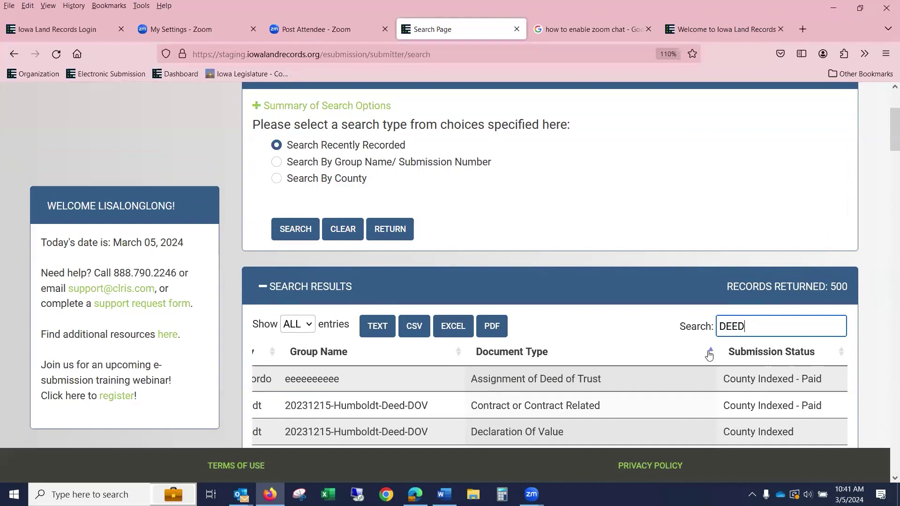
pyautogui.scroll(-2, 710, 354)
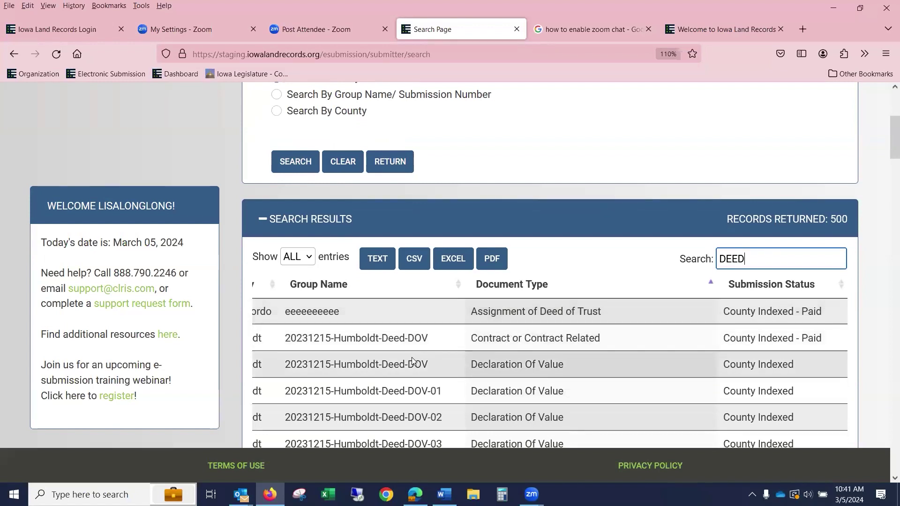
pyautogui.scroll(-1, 383, 357)
pyautogui.scroll(-9, 514, 308)
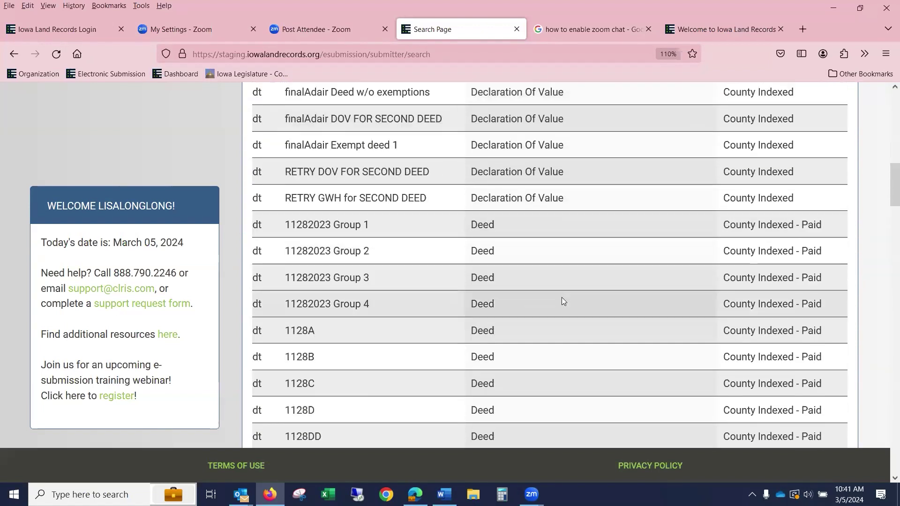
pyautogui.scroll(-6, 611, 287)
pyautogui.scroll(-18, 614, 284)
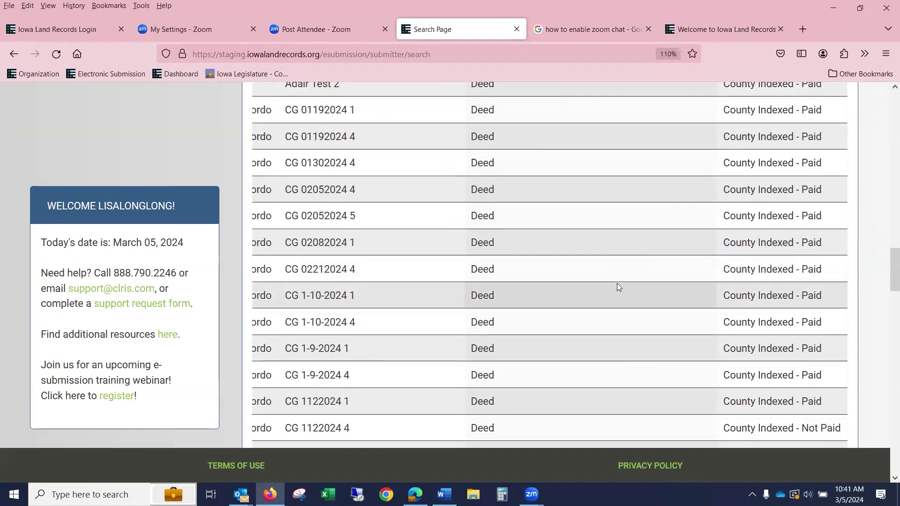
pyautogui.scroll(-20, 621, 286)
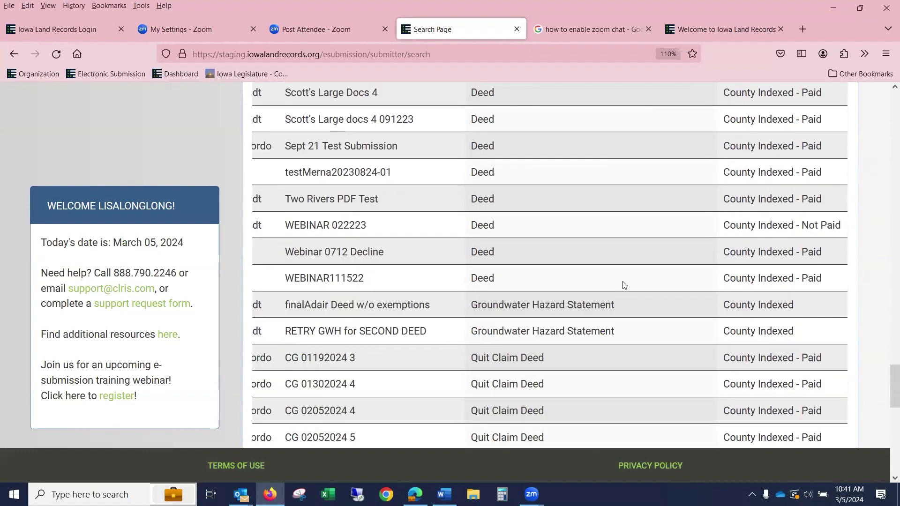
pyautogui.scroll(-2, 630, 281)
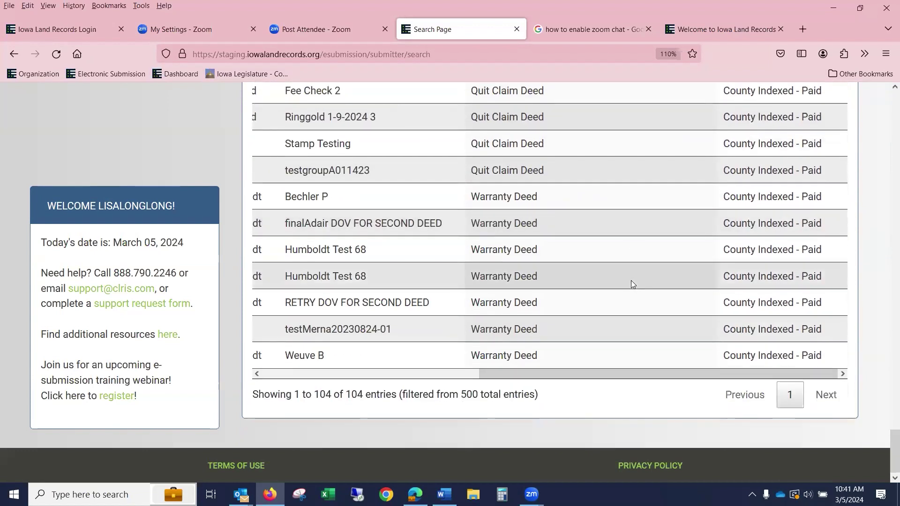
pyautogui.scroll(20, 684, 307)
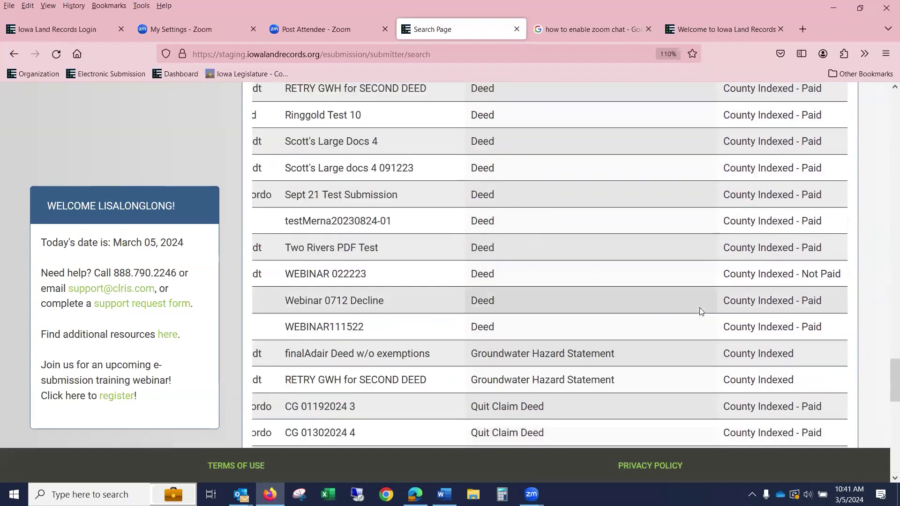
pyautogui.scroll(7, 699, 307)
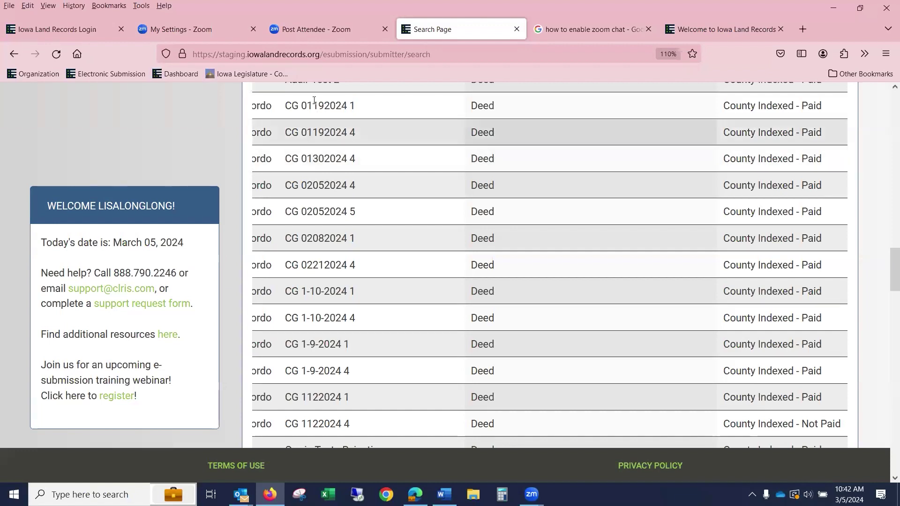
pyautogui.scroll(15, 504, 213)
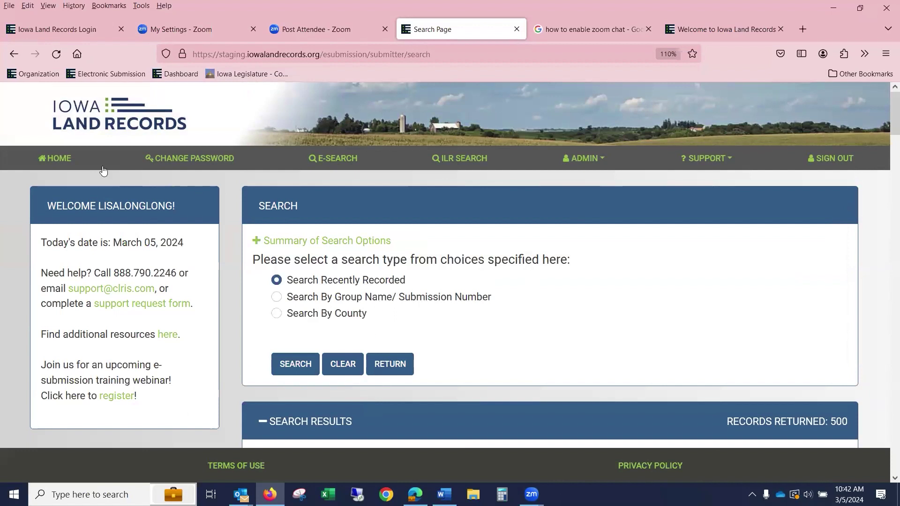
# - From Home, start a new Adair county submission group named JONES RELEASE
pyautogui.click(62, 160)
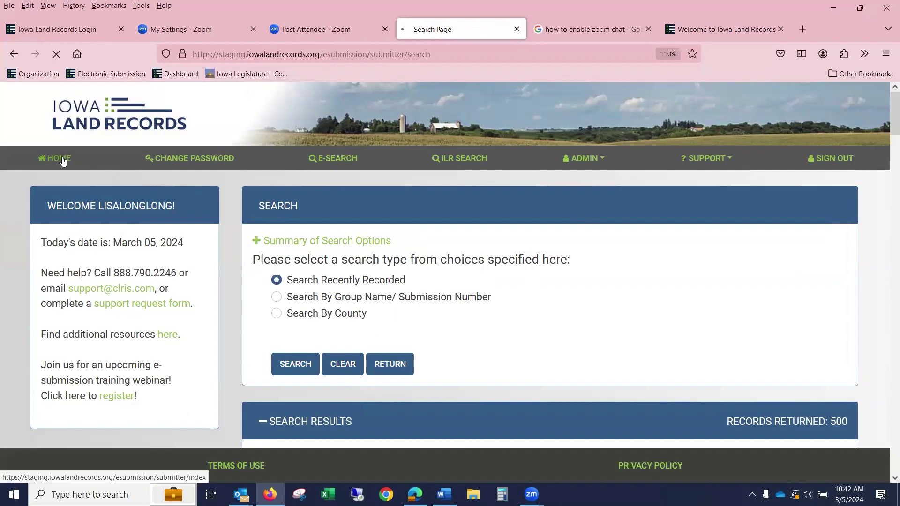
pyautogui.click(785, 253)
pyautogui.click(454, 188)
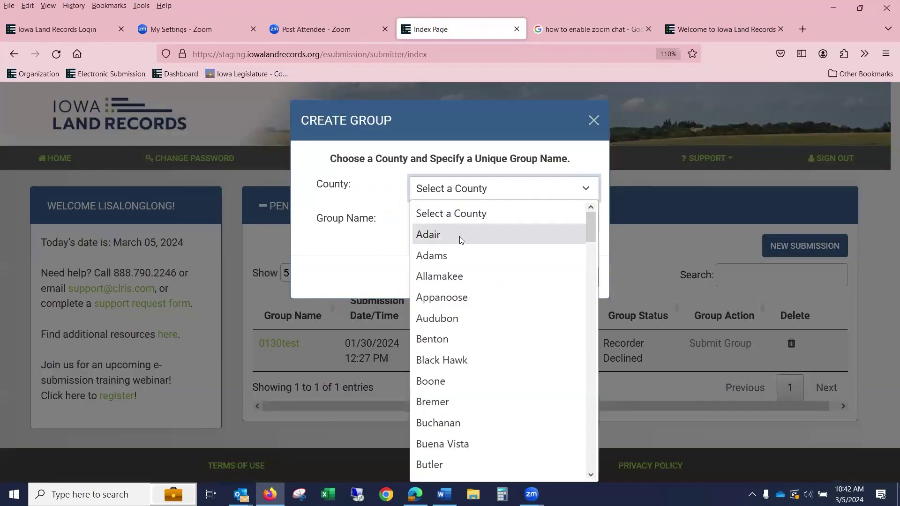
pyautogui.click(459, 238)
pyautogui.click(447, 217)
pyautogui.write('jo')
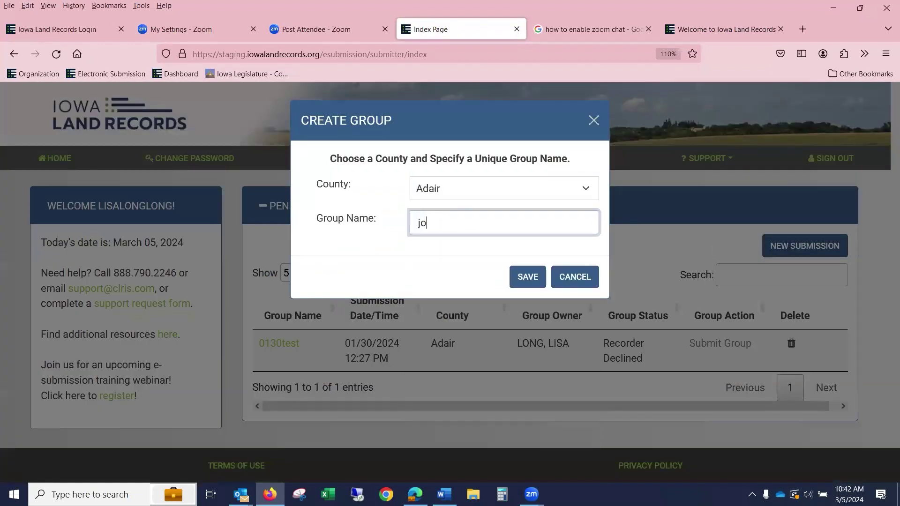
pyautogui.press('BackSpace')
pyautogui.write('JONES REOLEA')
pyautogui.write('ASE')
# - Save the JONES RELEASE group and choose Satisfaction of Mortgage as the document type
pyautogui.click(529, 277)
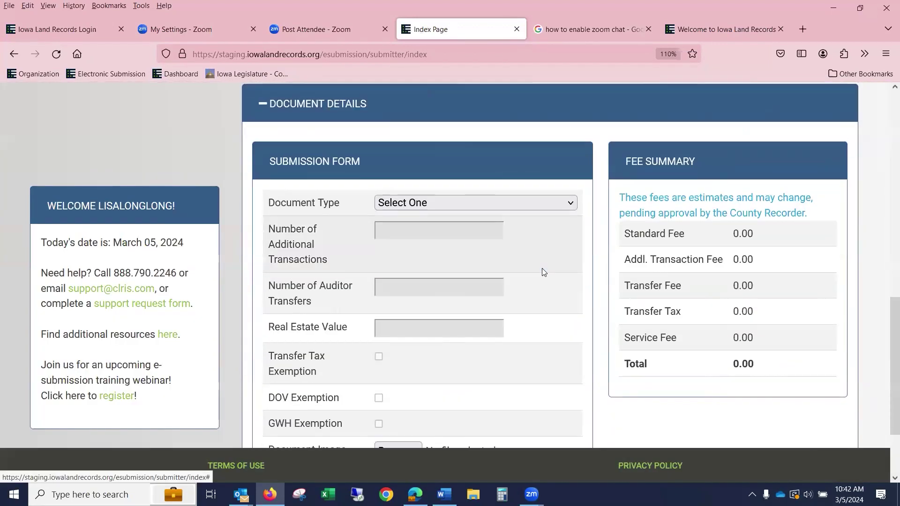
pyautogui.click(436, 204)
pyautogui.write('sat')
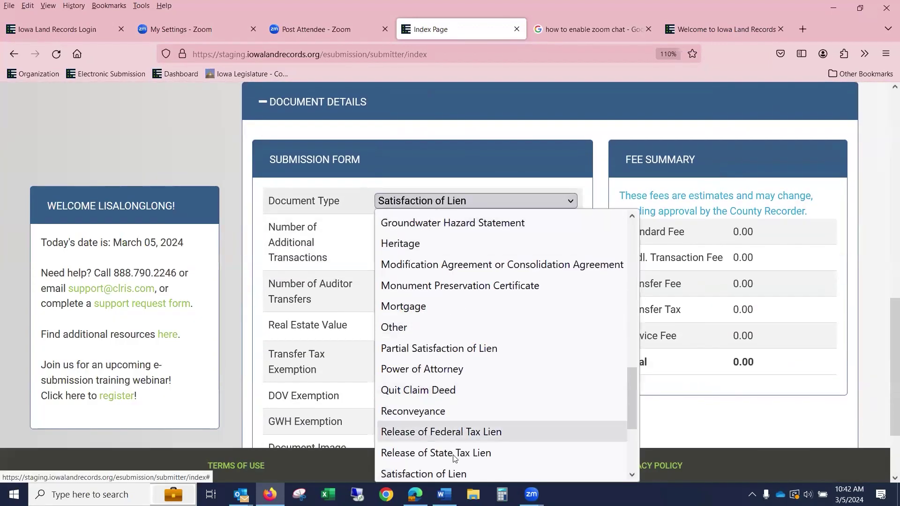
pyautogui.scroll(-3, 459, 456)
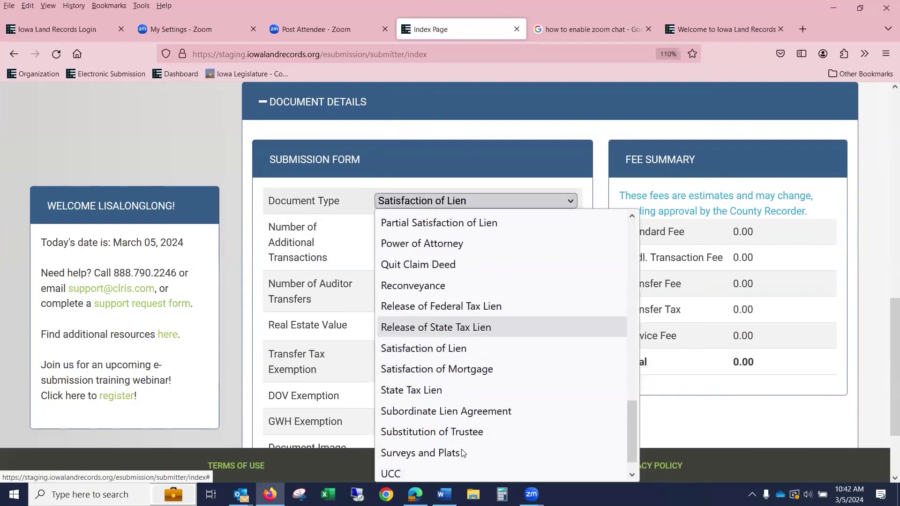
pyautogui.click(521, 367)
# - Attach 3 pages.pdf as the document image and save the Satisfaction of Mortgage
pyautogui.scroll(-2, 523, 369)
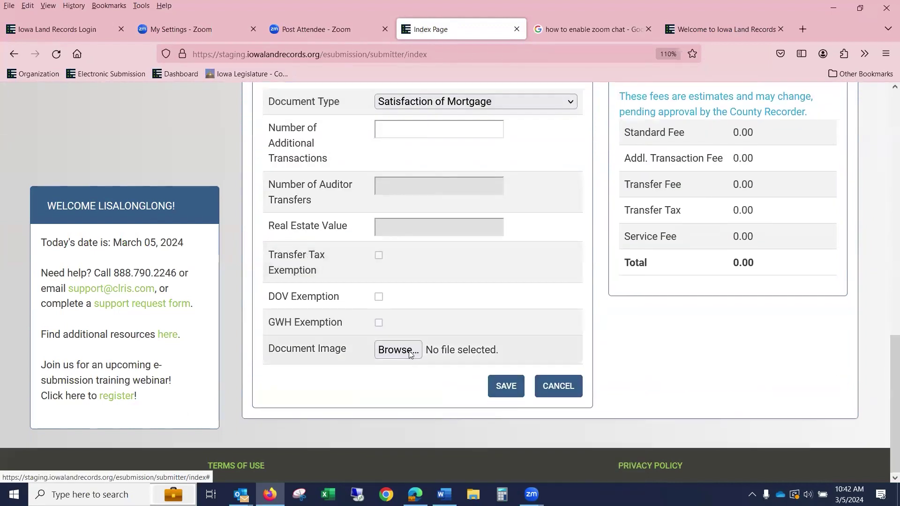
pyautogui.click(398, 350)
pyautogui.scroll(-1, 275, 172)
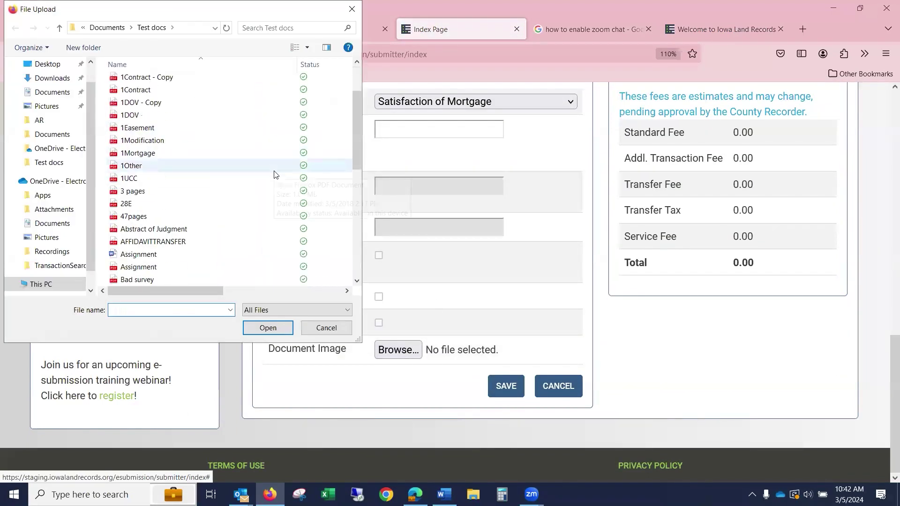
pyautogui.scroll(-6, 275, 173)
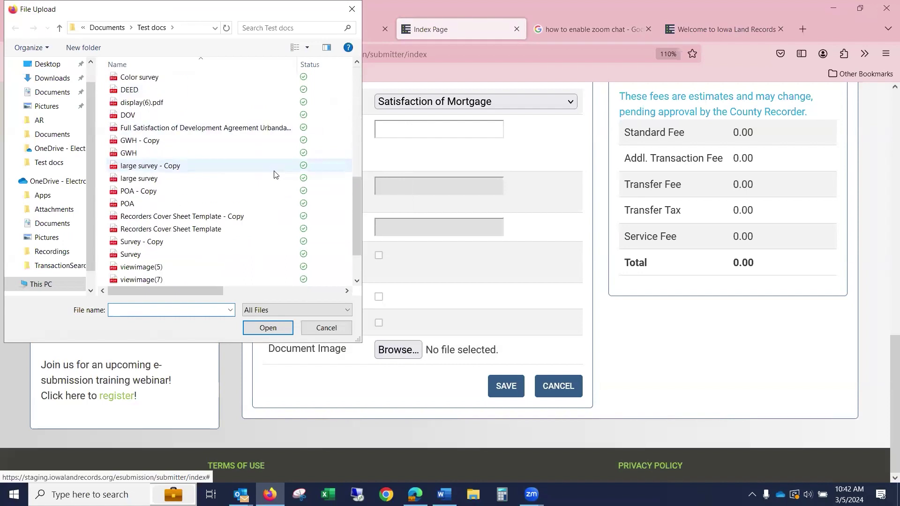
pyautogui.scroll(-2, 275, 174)
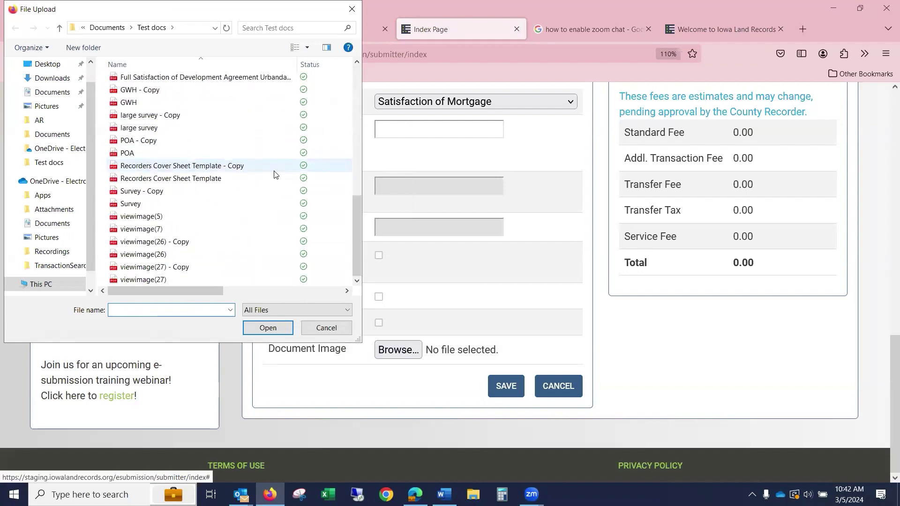
pyautogui.scroll(2, 275, 175)
pyautogui.scroll(6, 275, 174)
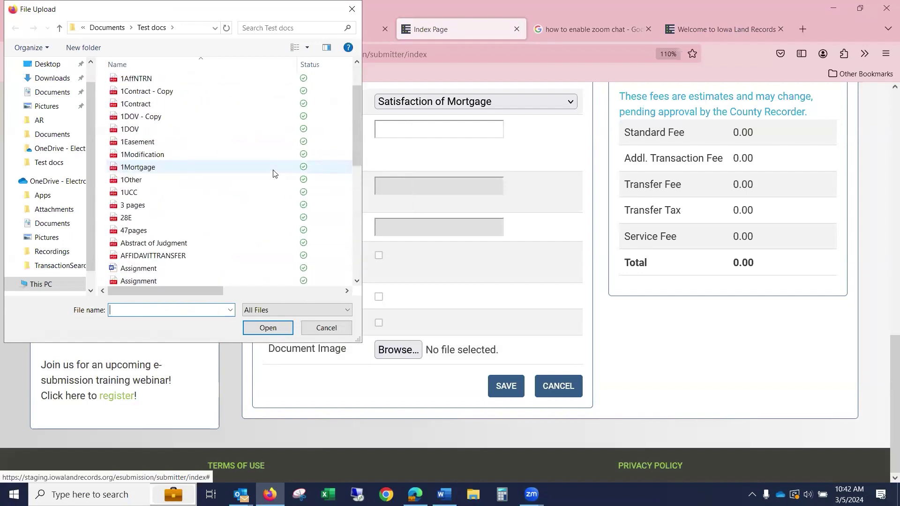
pyautogui.click(237, 207)
pyautogui.click(268, 329)
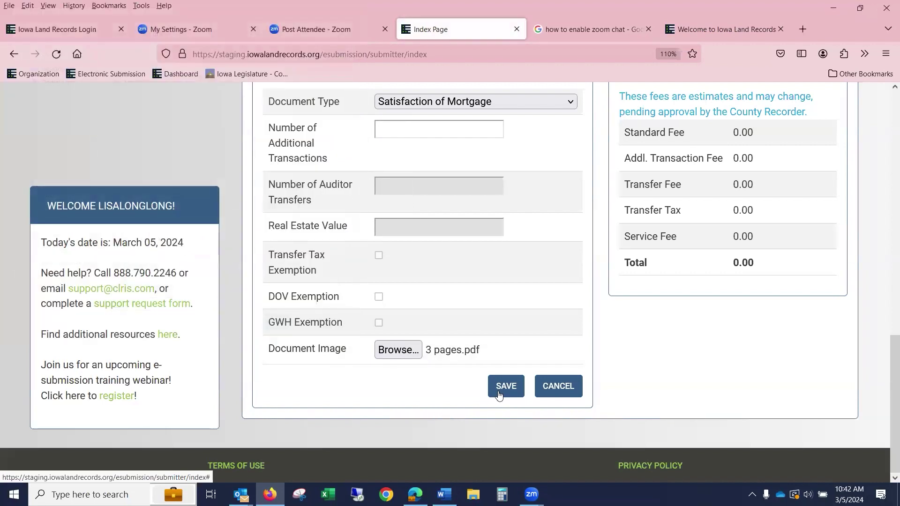
pyautogui.click(497, 389)
# - Save an Organization-type grantor party named BANK OF THE NORTH
pyautogui.click(438, 282)
pyautogui.click(435, 323)
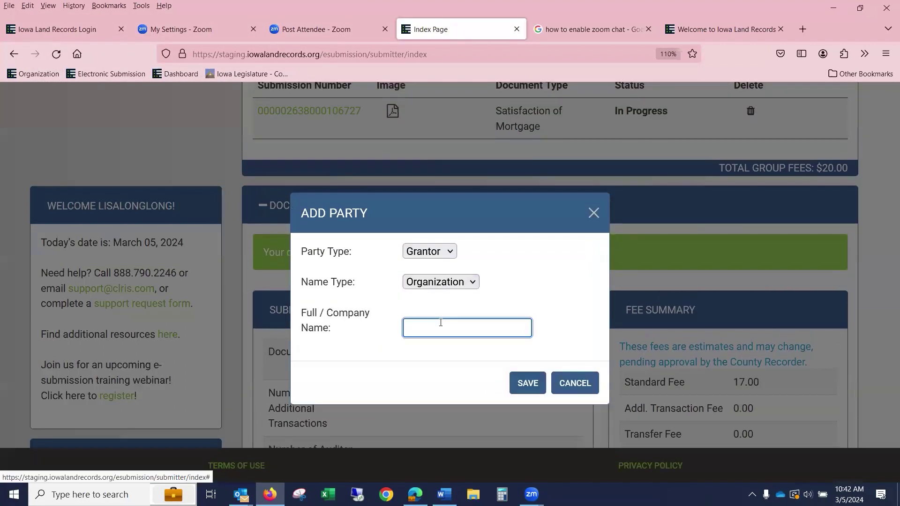
pyautogui.write('BANK OF TH')
pyautogui.press('BackSpace')
pyautogui.press('BackSpace')
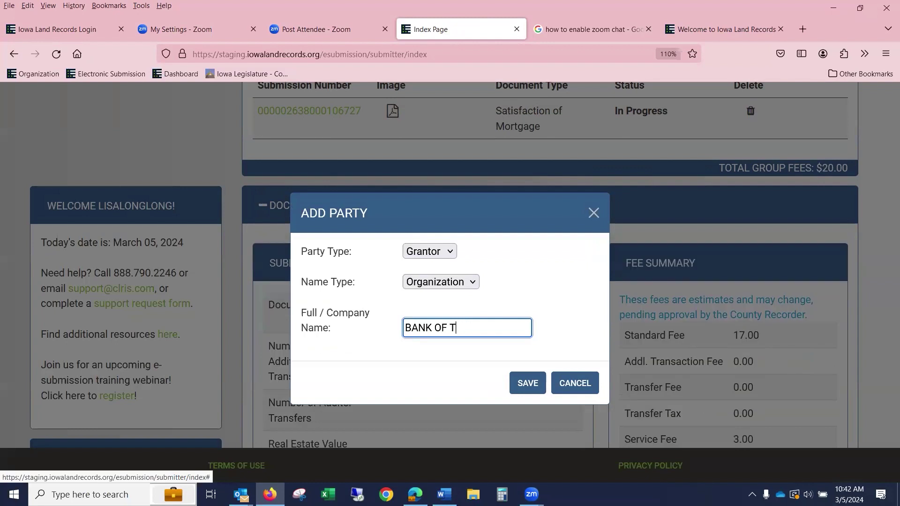
pyautogui.write('HE NORTH')
pyautogui.click(528, 391)
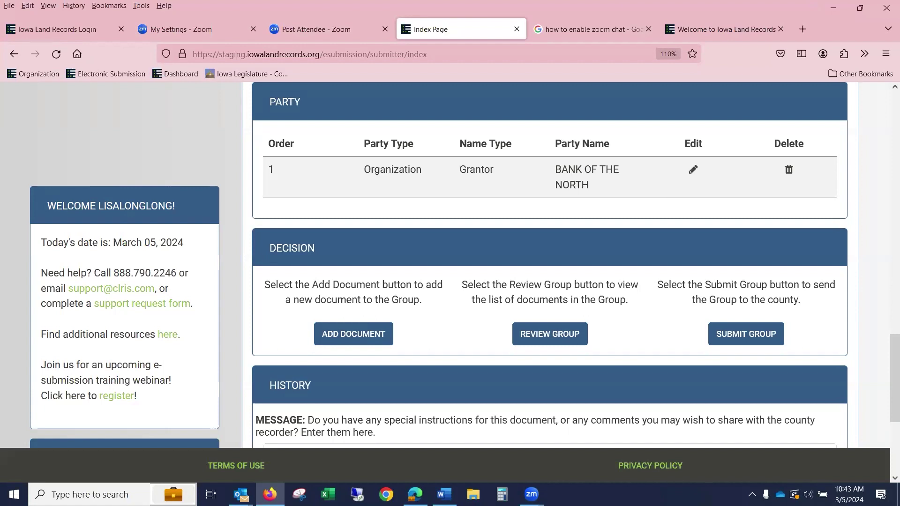
pyautogui.scroll(10, 612, 247)
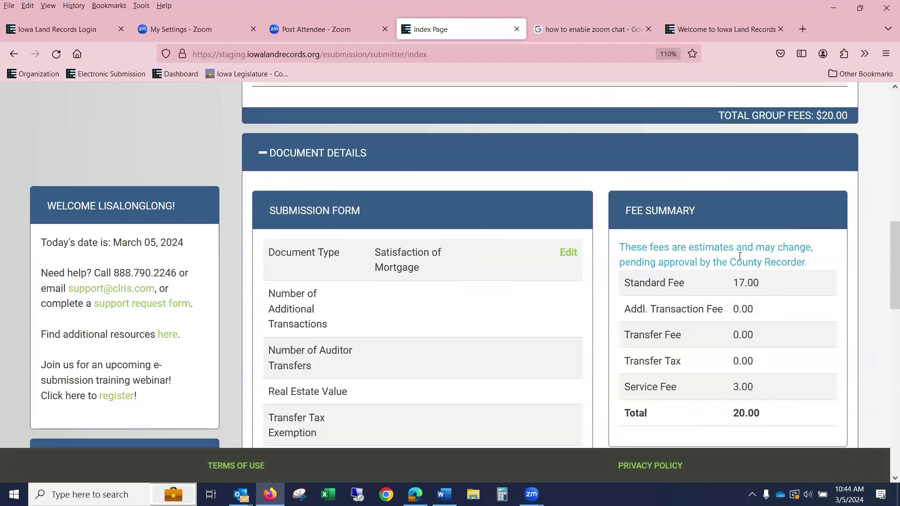
# - Submit JONES RELEASE to the county, then delete the declined 0130test group
pyautogui.scroll(5, 740, 255)
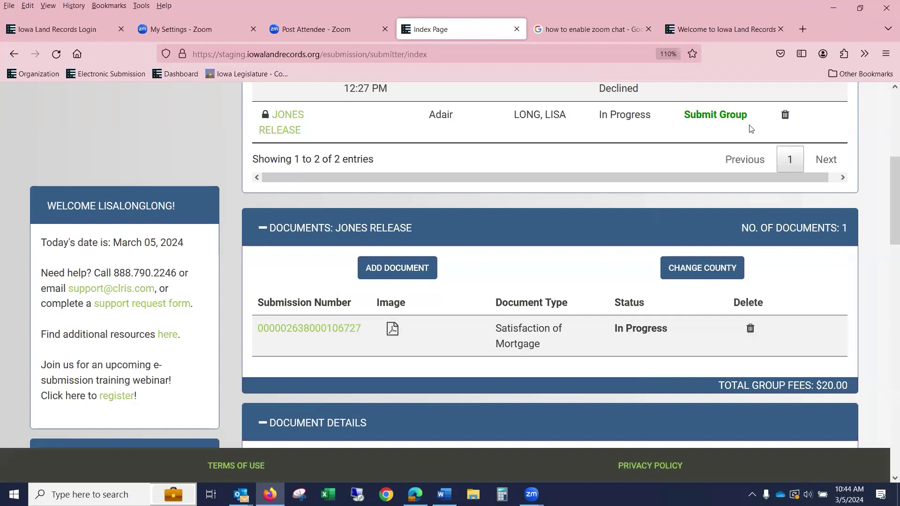
pyautogui.click(729, 116)
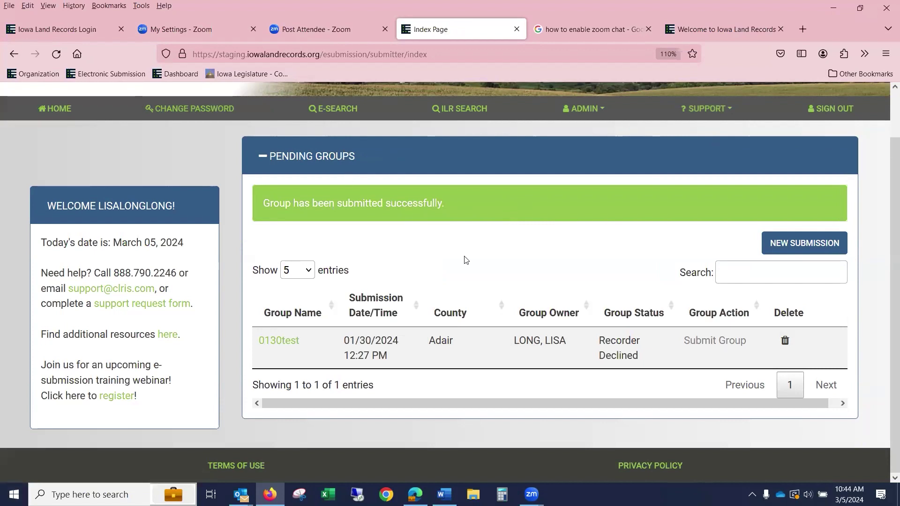
pyautogui.click(784, 342)
pyautogui.click(532, 214)
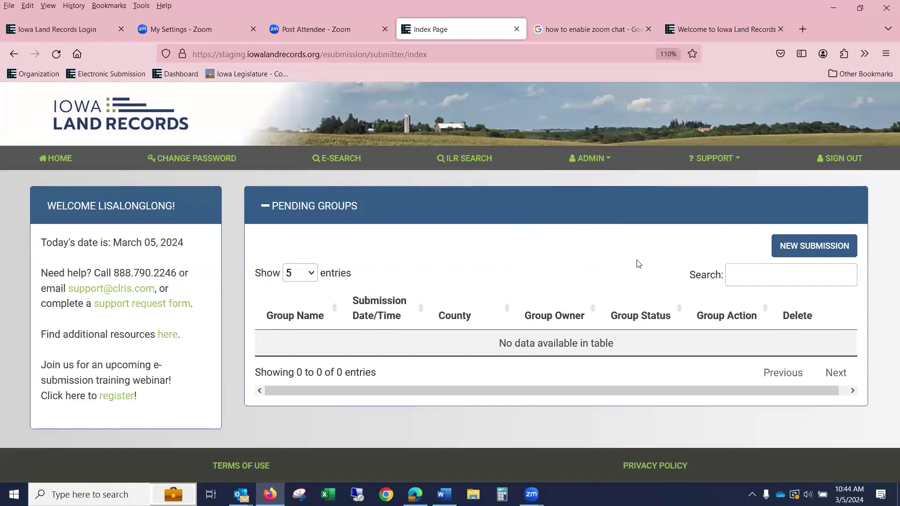
# - Open My Profile, then go to the Manage Users - testpayment list
pyautogui.click(173, 163)
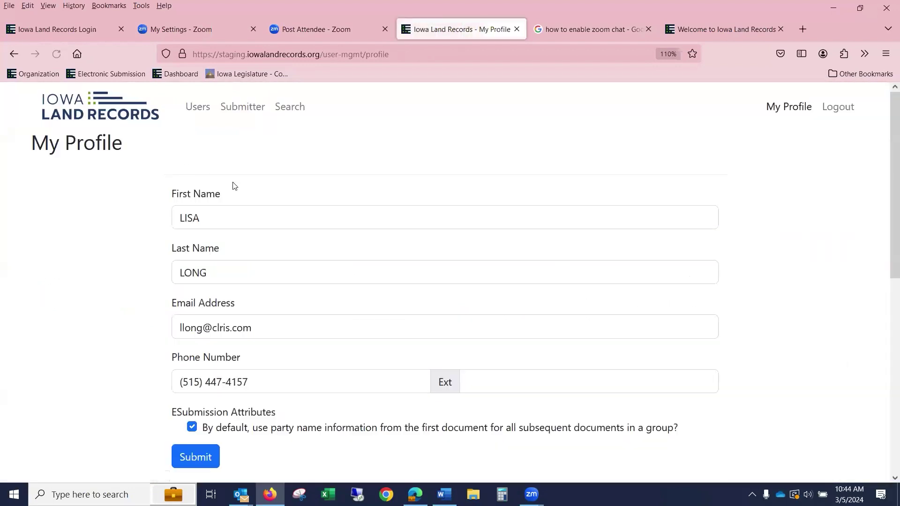
pyautogui.scroll(-3, 234, 186)
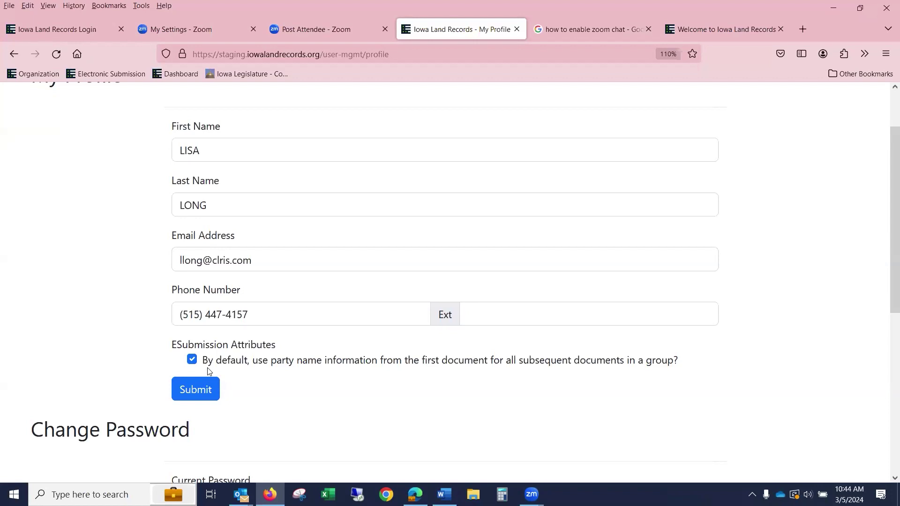
pyautogui.scroll(2, 209, 371)
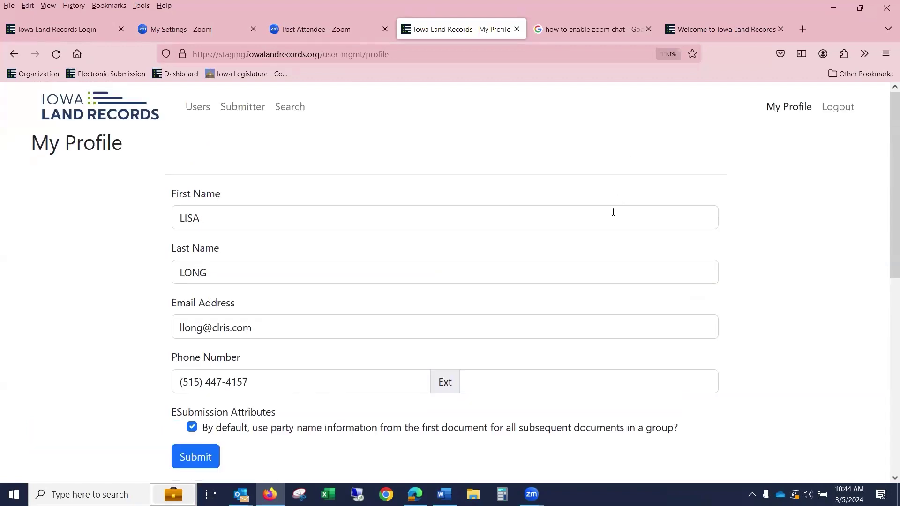
pyautogui.click(197, 112)
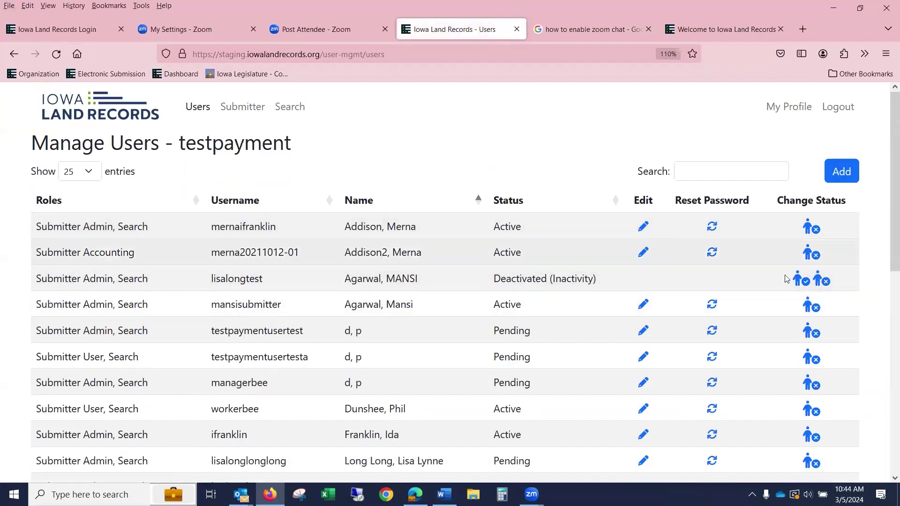
# - Reactivate the user deactivated for inactivity and save their details
pyautogui.click(802, 281)
pyautogui.click(573, 200)
pyautogui.click(644, 326)
pyautogui.scroll(-3, 458, 346)
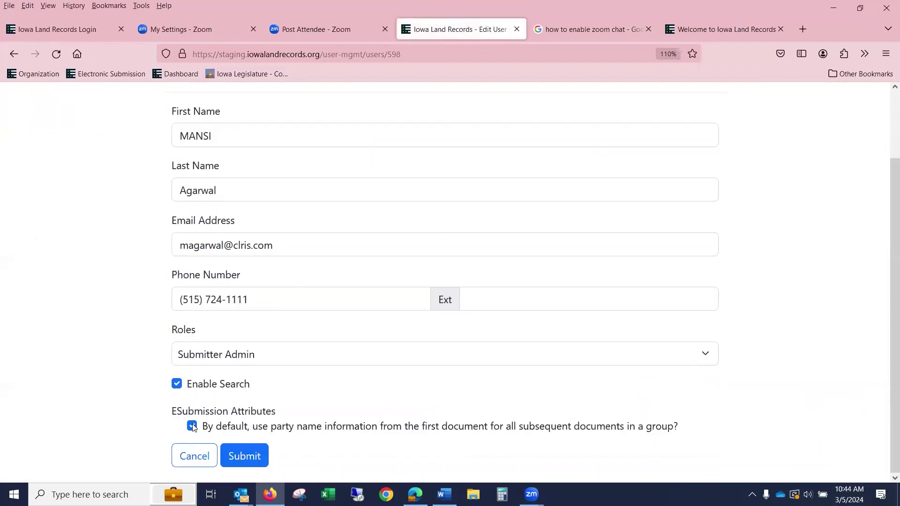
pyautogui.click(242, 456)
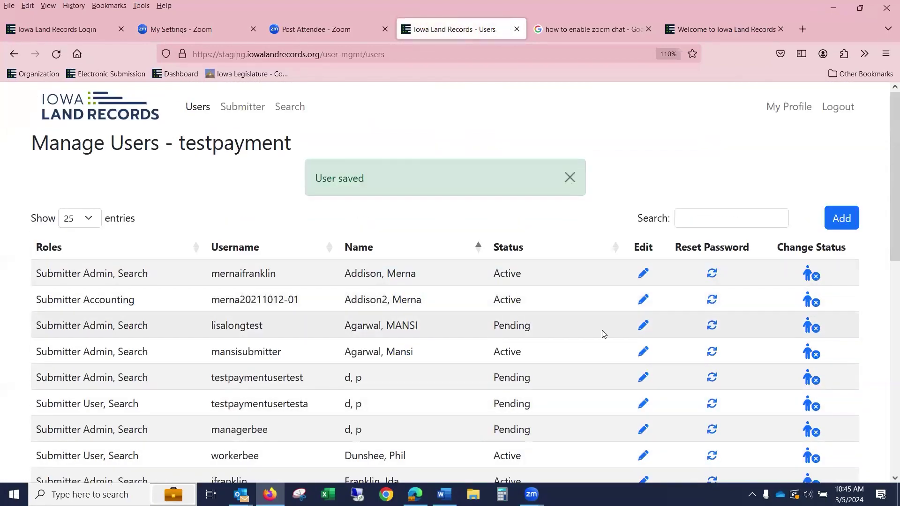
# - Keep the reactivated user as Submitter Admin, save, and go to the Search home page
pyautogui.click(643, 326)
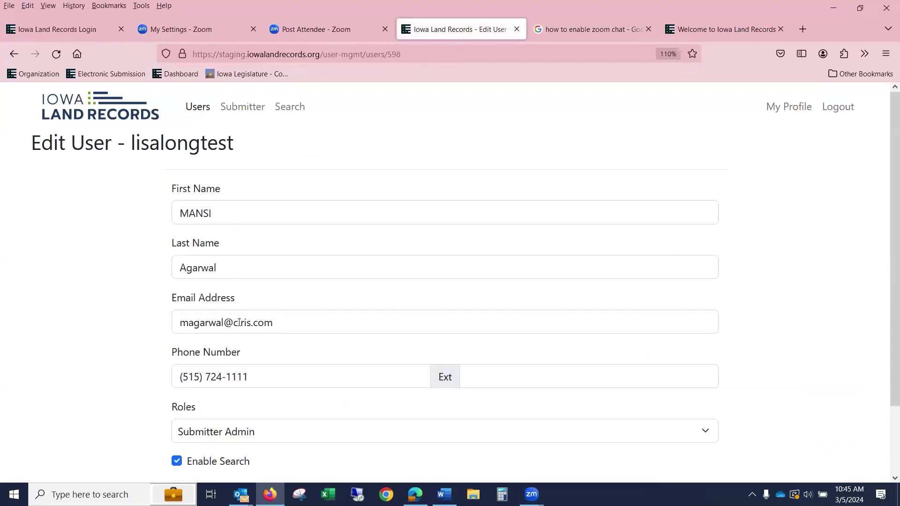
pyautogui.scroll(-3, 238, 319)
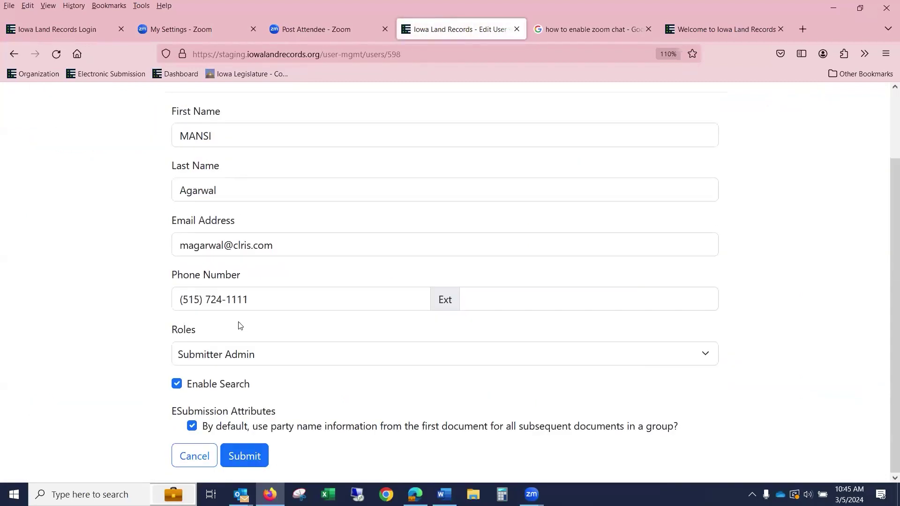
pyautogui.click(242, 363)
pyautogui.click(242, 363)
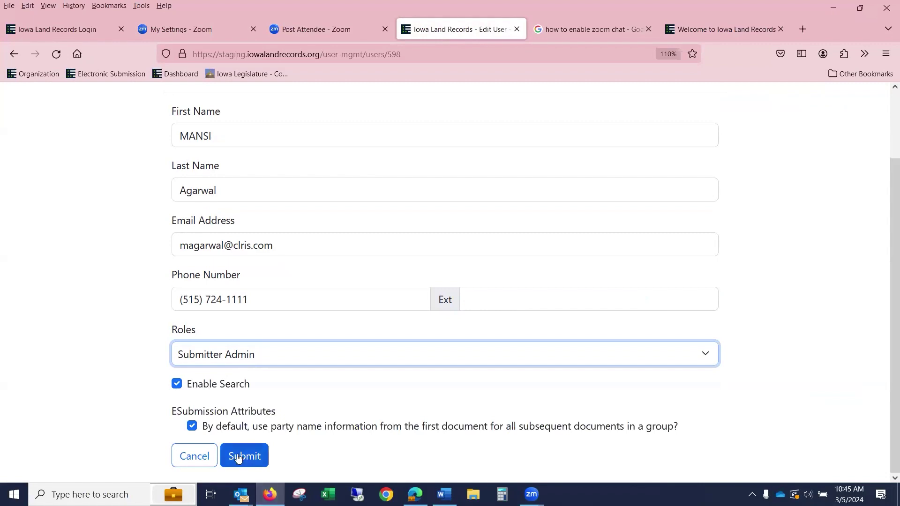
pyautogui.click(224, 358)
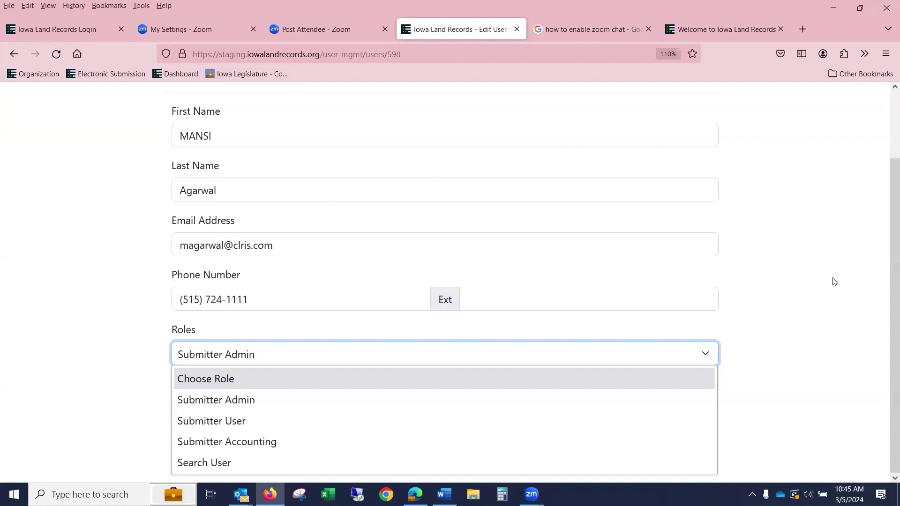
pyautogui.click(848, 298)
pyautogui.click(260, 463)
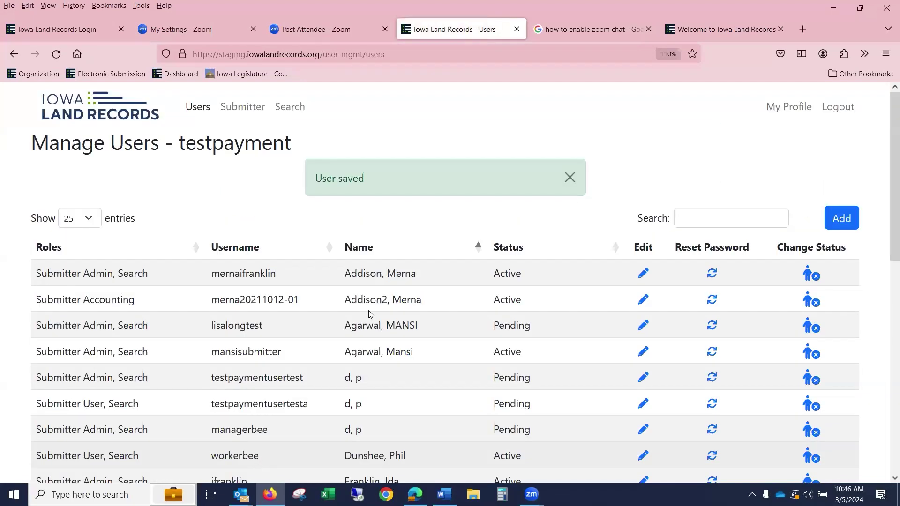
pyautogui.click(292, 107)
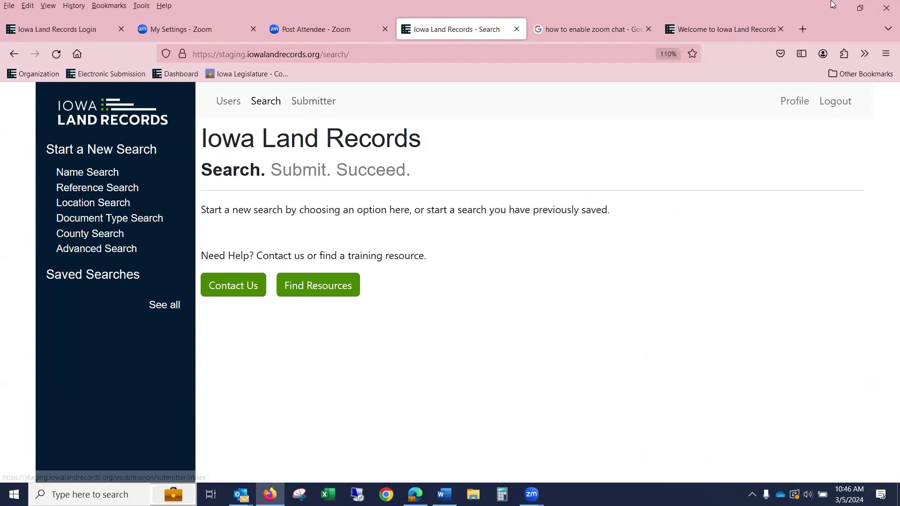
# - Glance at the legacy portal, then start a Name Search by person name
pyautogui.click(714, 32)
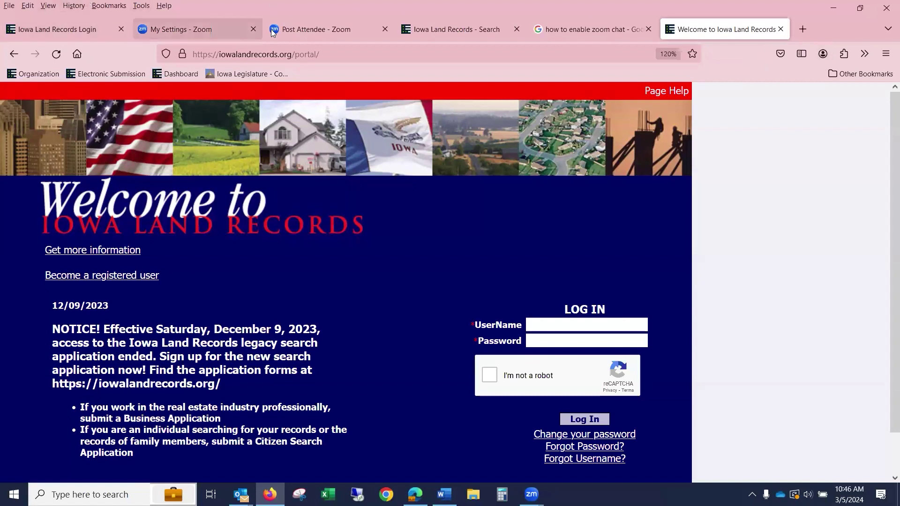
pyautogui.click(478, 24)
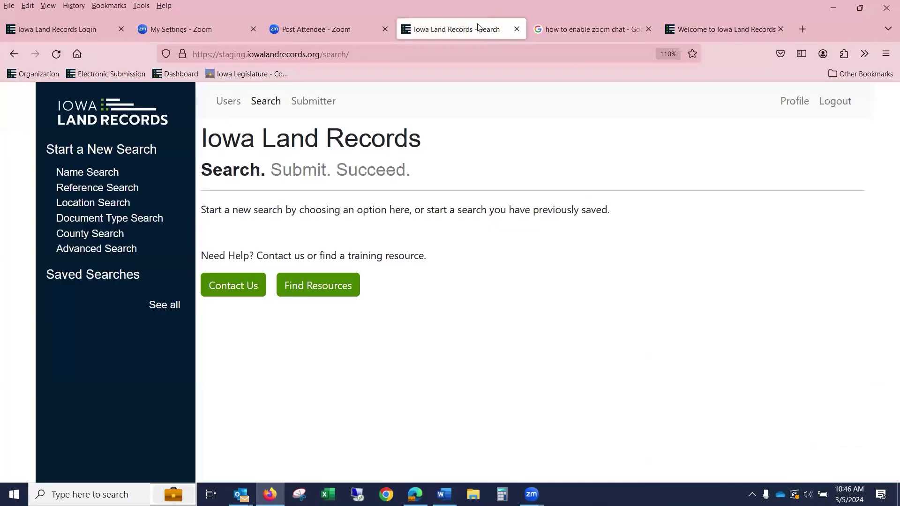
pyautogui.click(113, 179)
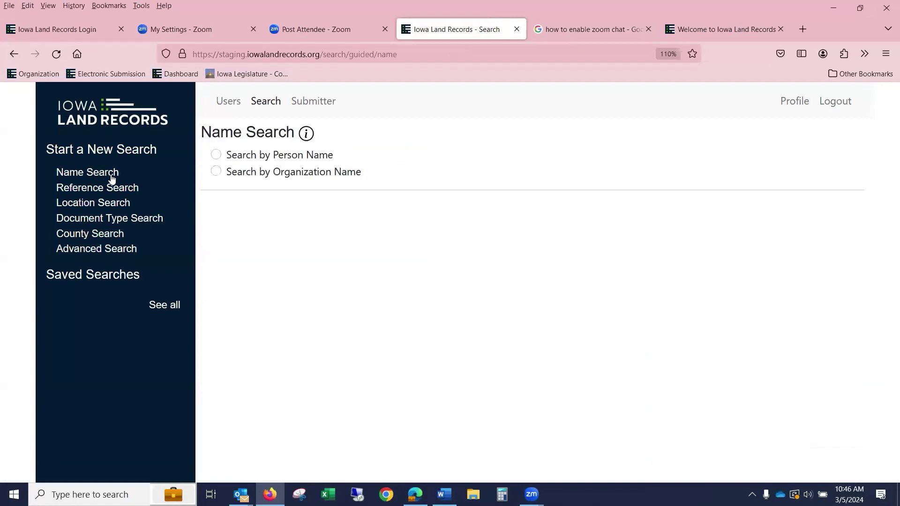
pyautogui.click(216, 156)
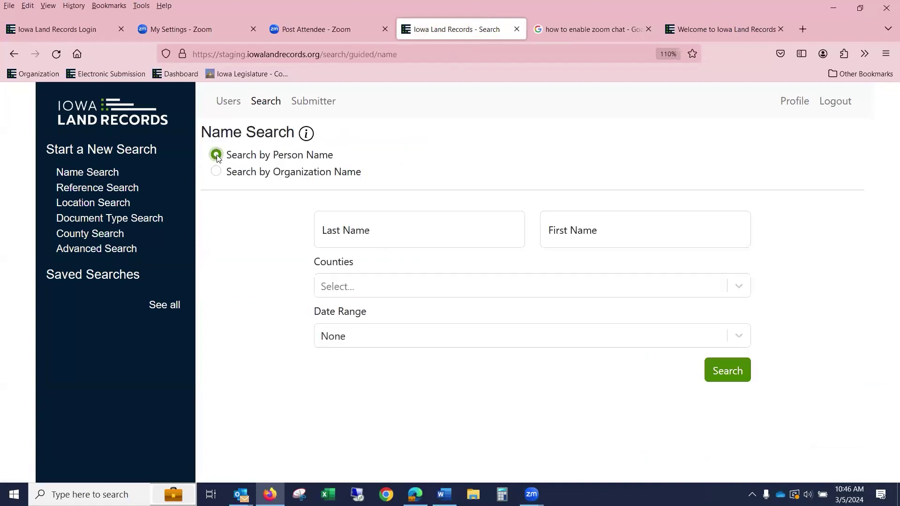
# - Enter the person's last and first names and limit the search to Dallas county
pyautogui.click(380, 231)
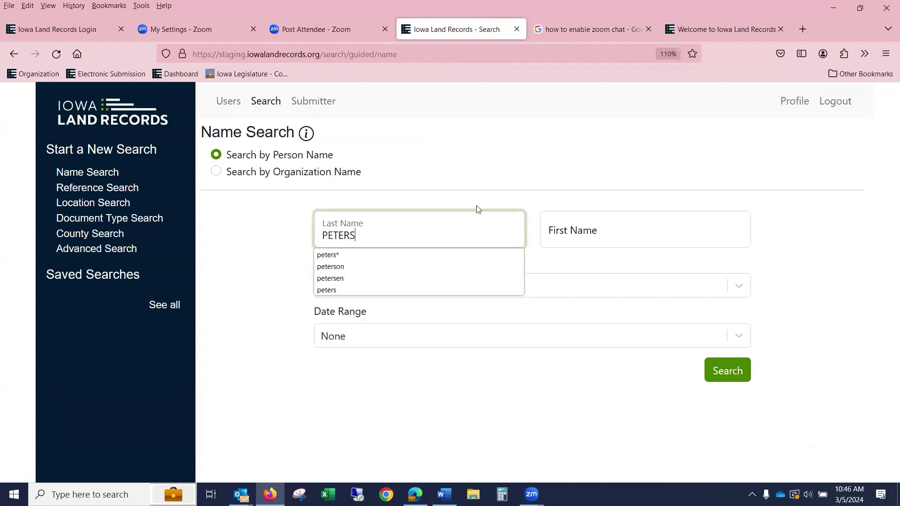
pyautogui.click(571, 232)
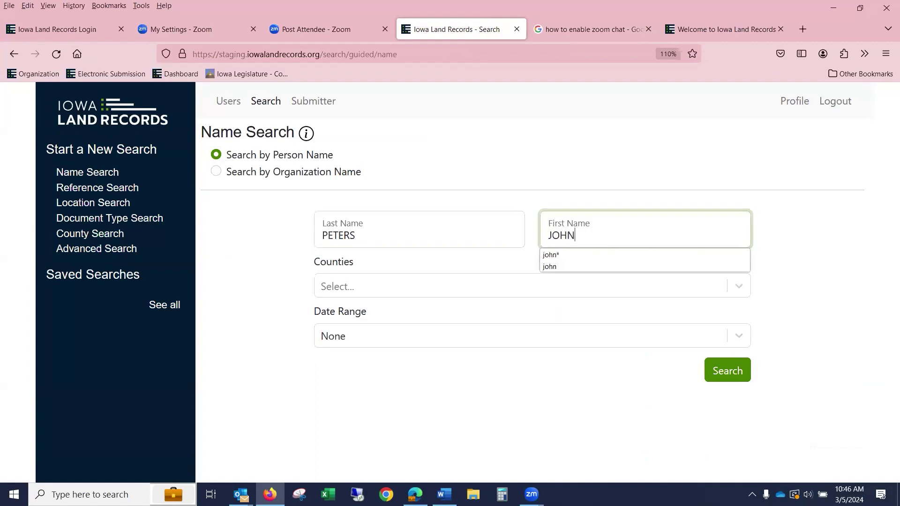
pyautogui.click(330, 281)
pyautogui.scroll(-10, 373, 463)
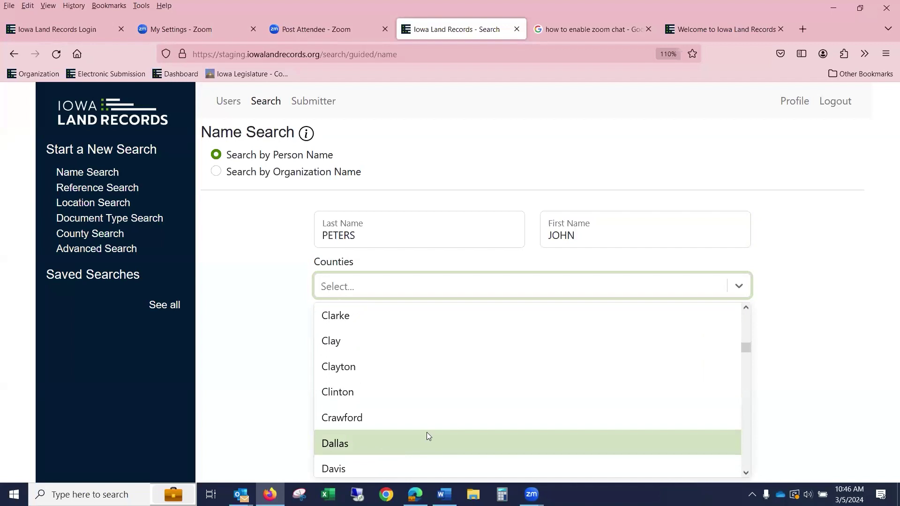
pyautogui.click(427, 434)
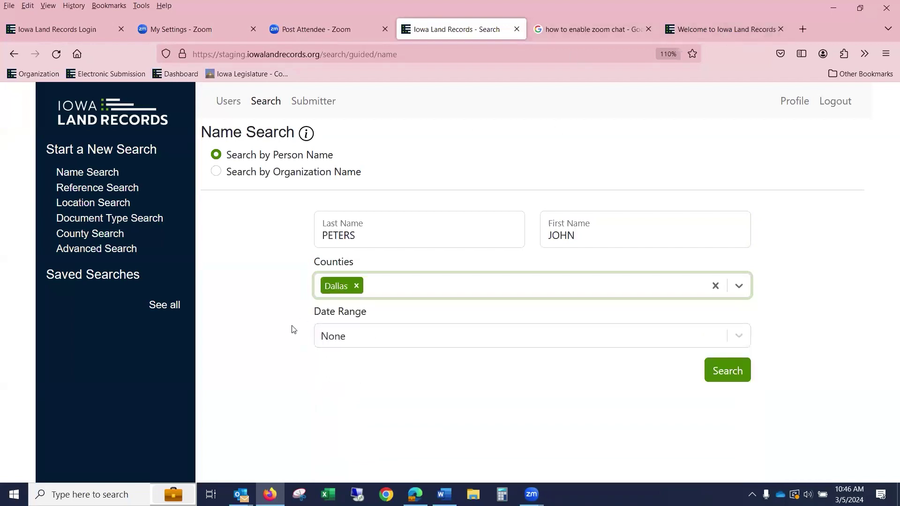
# - Log in to the legacy portal with the account username and the robot check
pyautogui.click(699, 30)
pyautogui.click(550, 324)
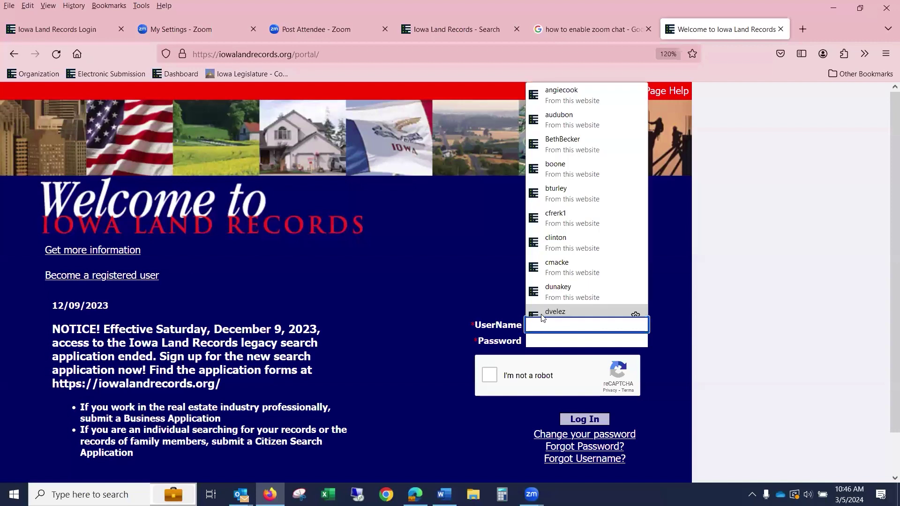
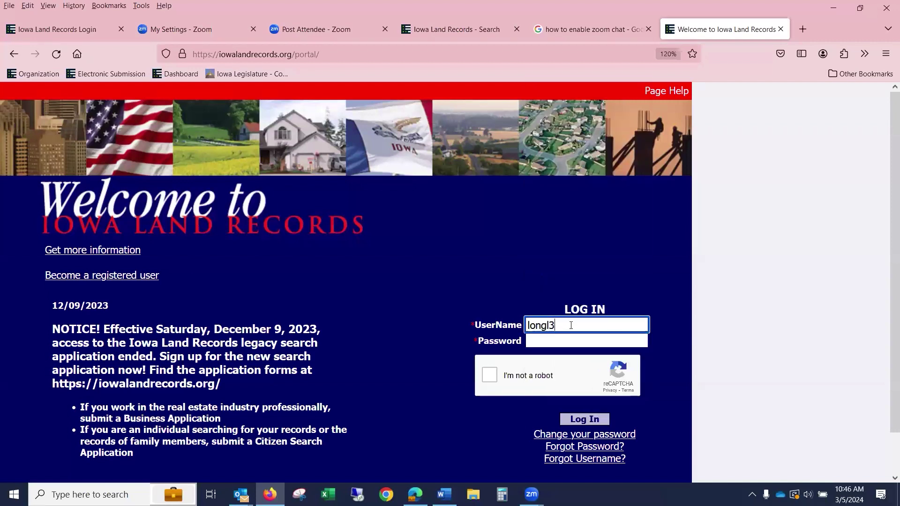
pyautogui.click(490, 375)
pyautogui.click(581, 420)
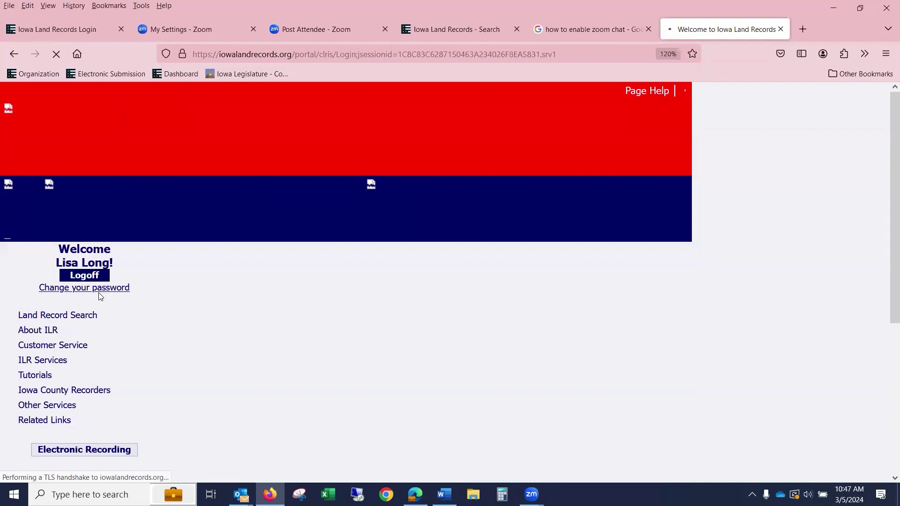
# - Select Dallas county on the Iowa map and continue to the search criteria
pyautogui.scroll(-9, 279, 323)
pyautogui.scroll(2, 276, 303)
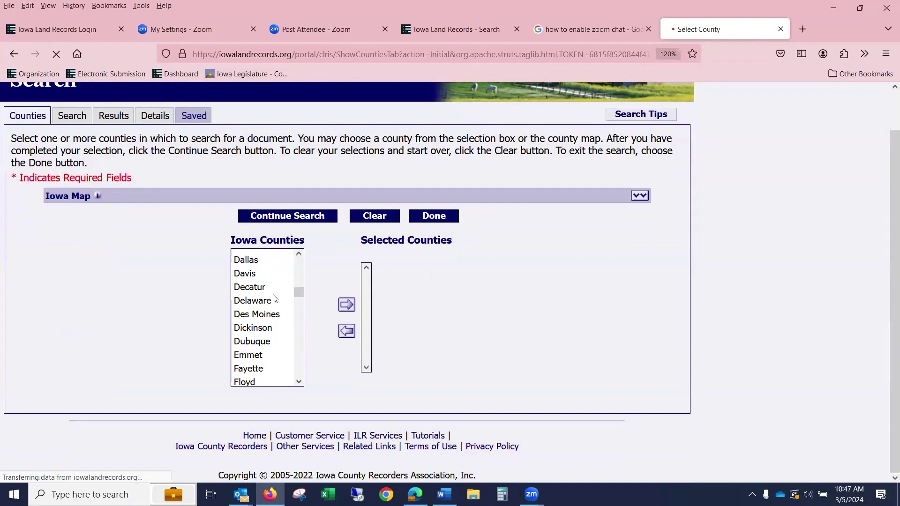
pyautogui.click(263, 260)
pyautogui.click(346, 305)
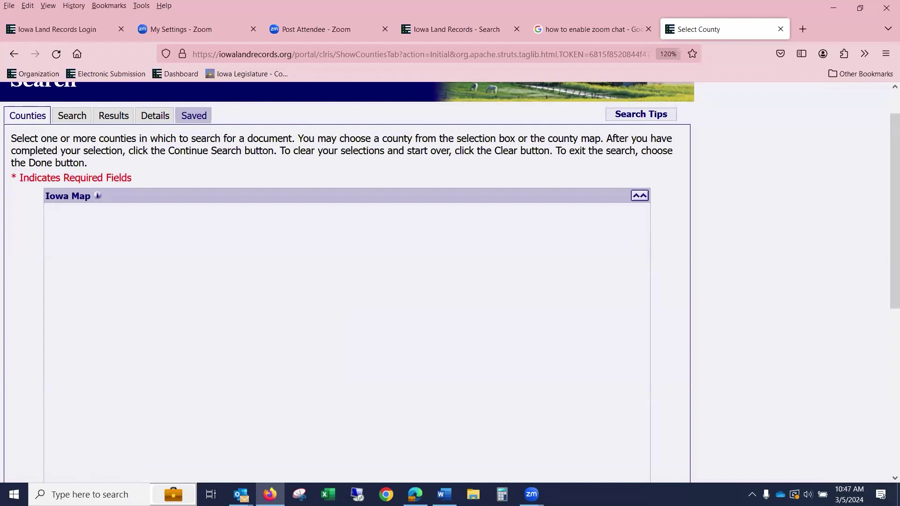
pyautogui.scroll(-5, 364, 301)
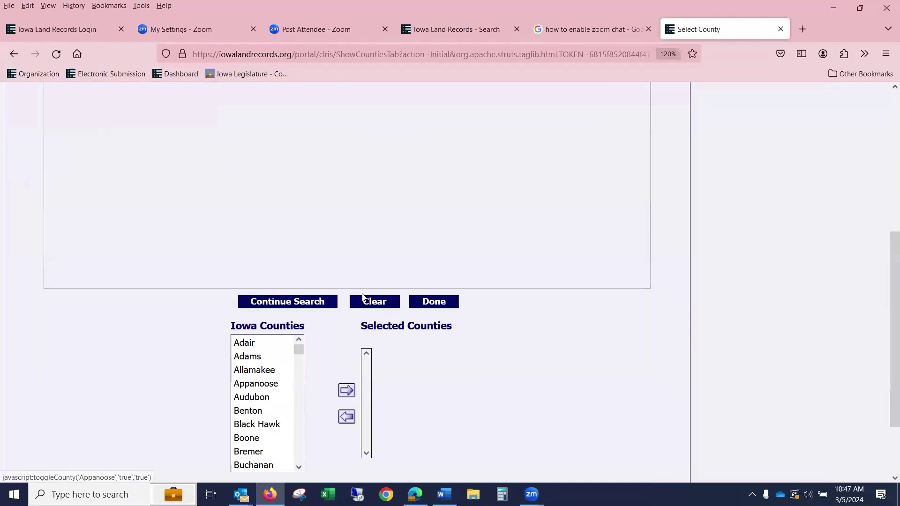
pyautogui.click(298, 162)
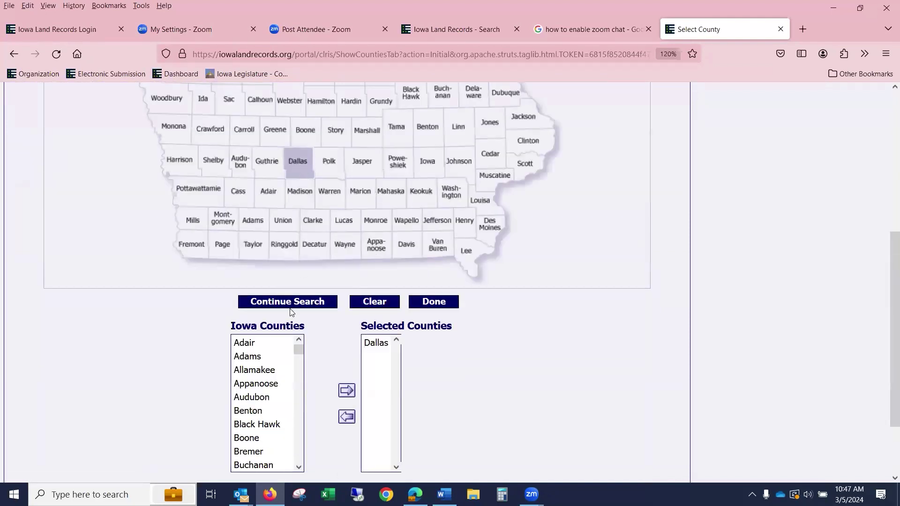
pyautogui.click(288, 302)
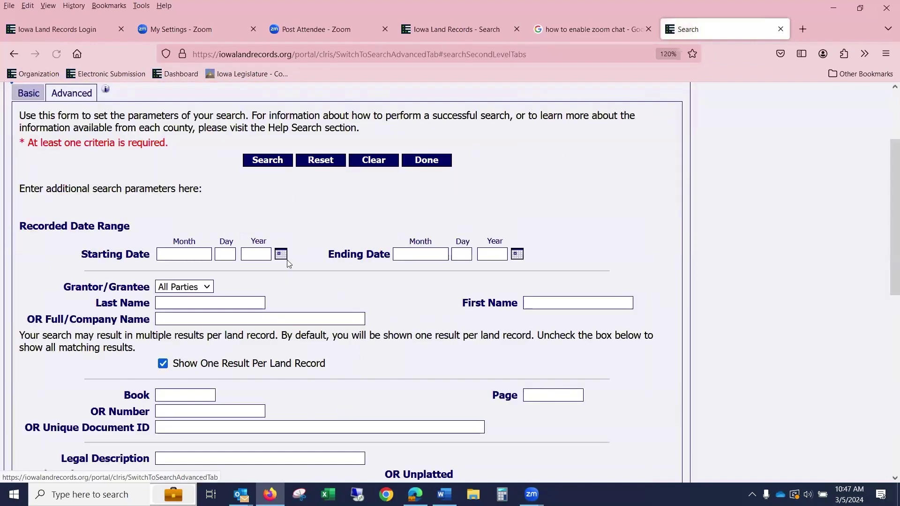
# - Search with starting date 03/01/2024, returning 168 records
pyautogui.click(281, 255)
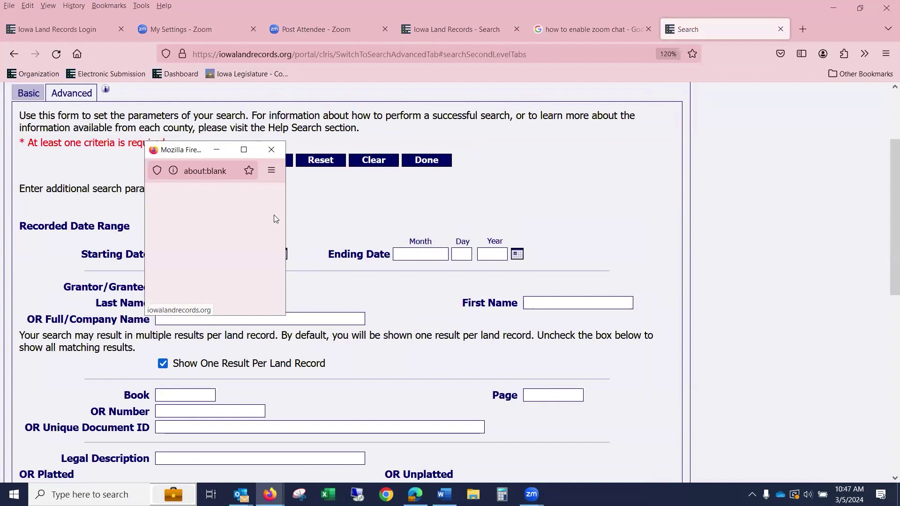
pyautogui.click(357, 224)
pyautogui.click(180, 256)
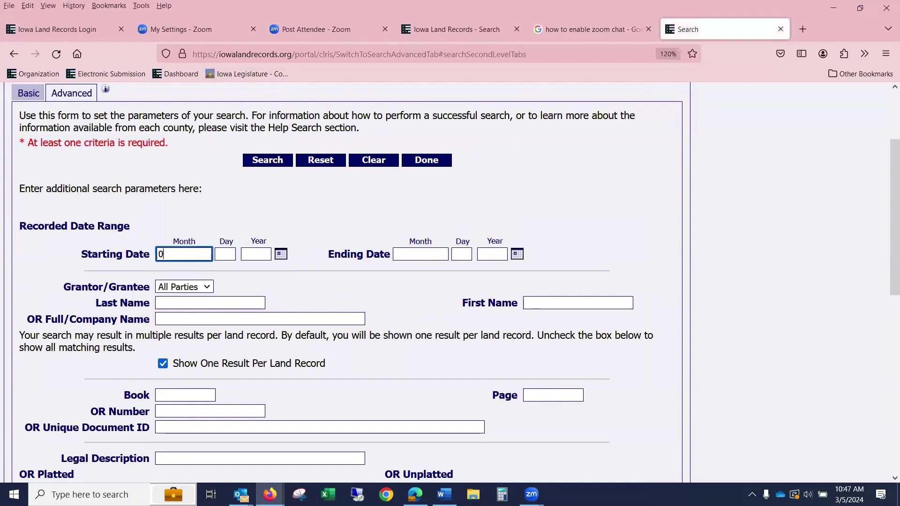
pyautogui.write('03')
pyautogui.click(222, 256)
pyautogui.write('31')
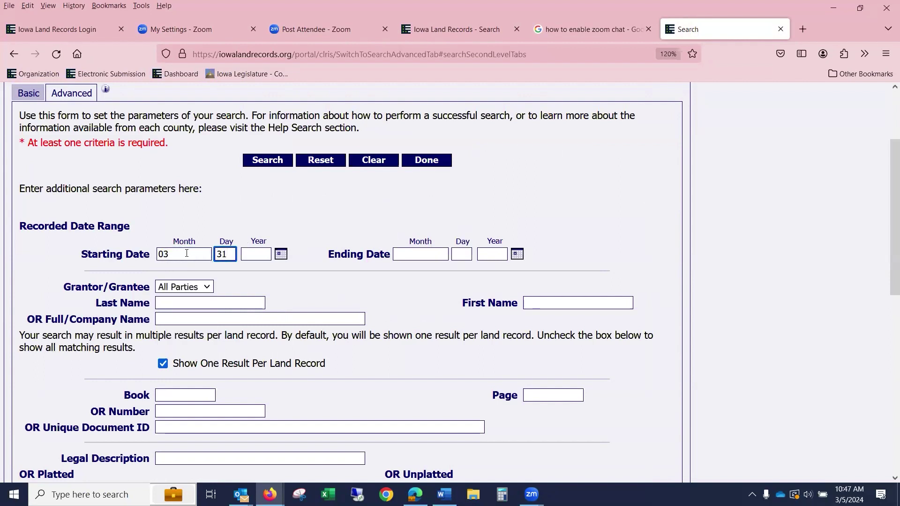
pyautogui.hotkey('ctrl', 'a')
pyautogui.write('01')
pyautogui.press('Tab')
pyautogui.write('2024')
pyautogui.click(266, 159)
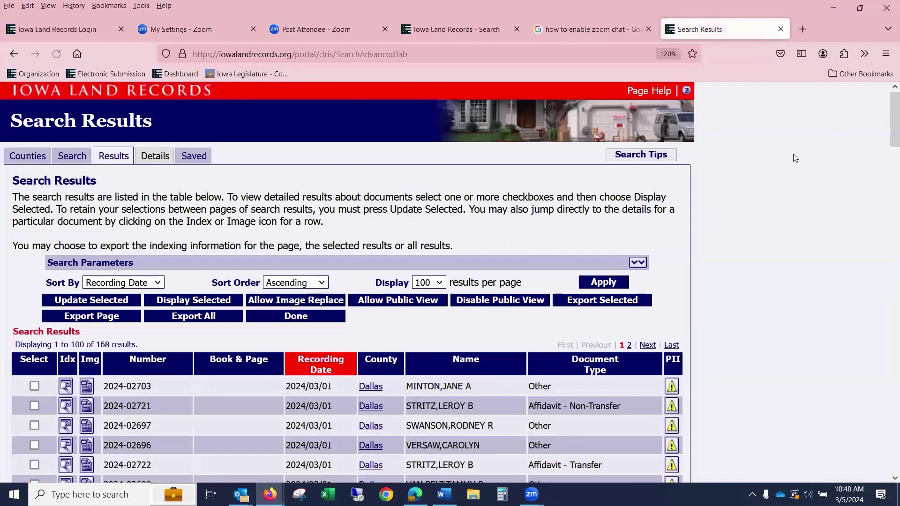
# - Sort the 168 Dallas results by Name, then go back to the new Search tab
pyautogui.scroll(-4, 793, 154)
pyautogui.scroll(4, 756, 192)
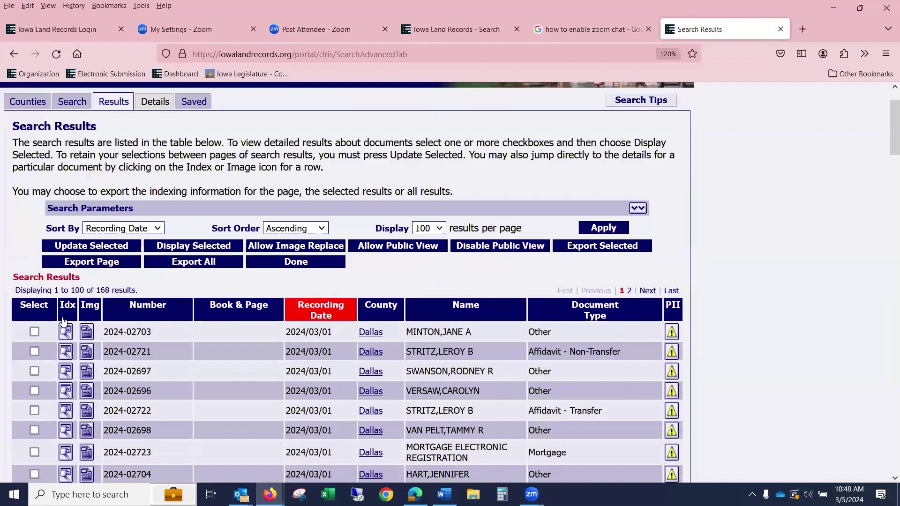
pyautogui.click(158, 282)
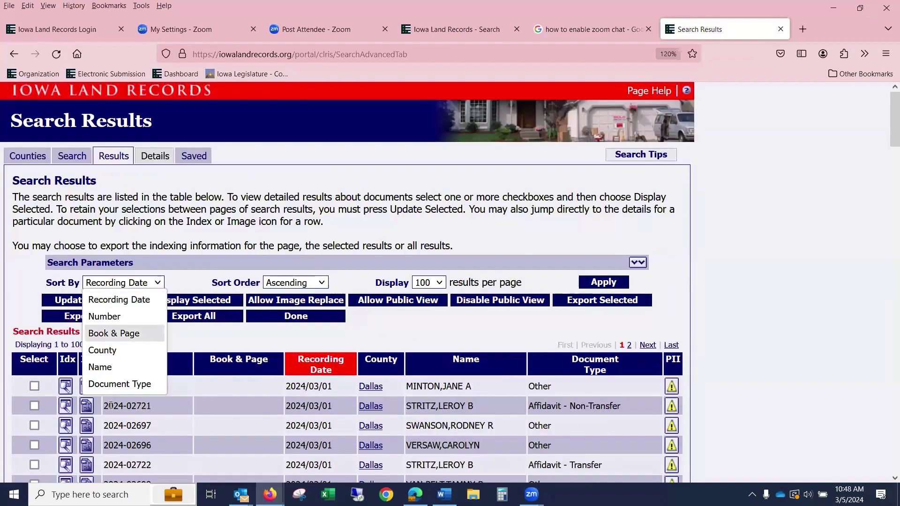
pyautogui.click(114, 366)
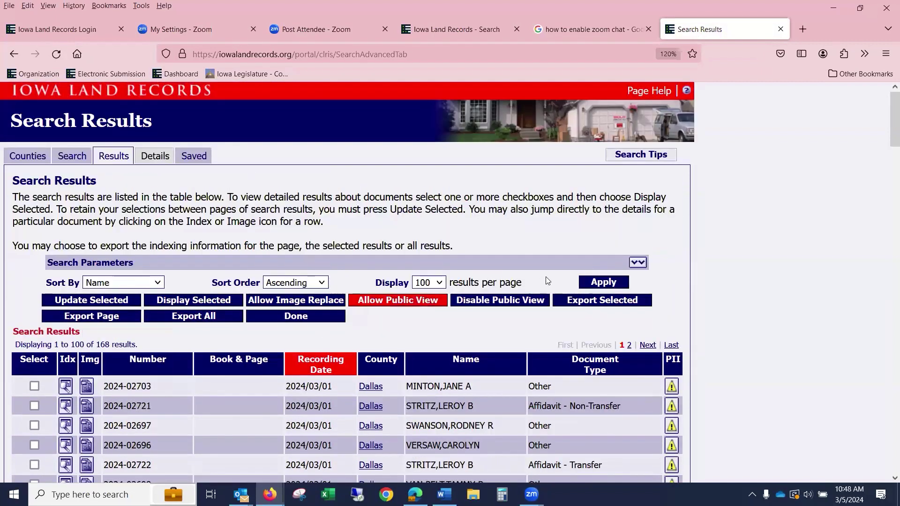
pyautogui.click(596, 287)
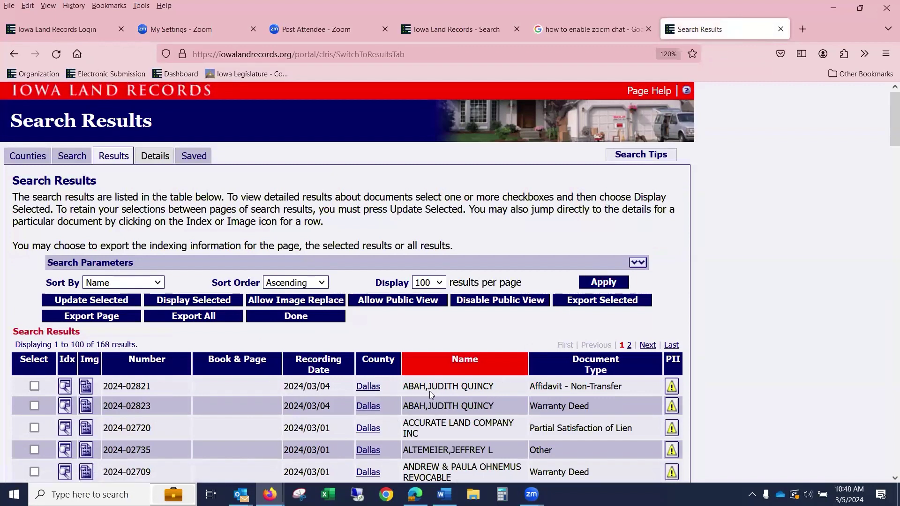
pyautogui.moveTo(426, 387); pyautogui.dragTo(409, 386)
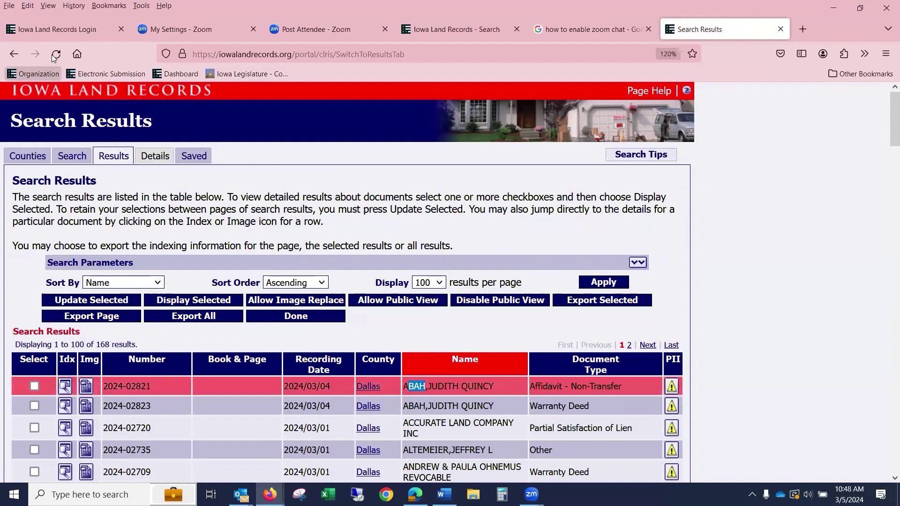
pyautogui.click(479, 29)
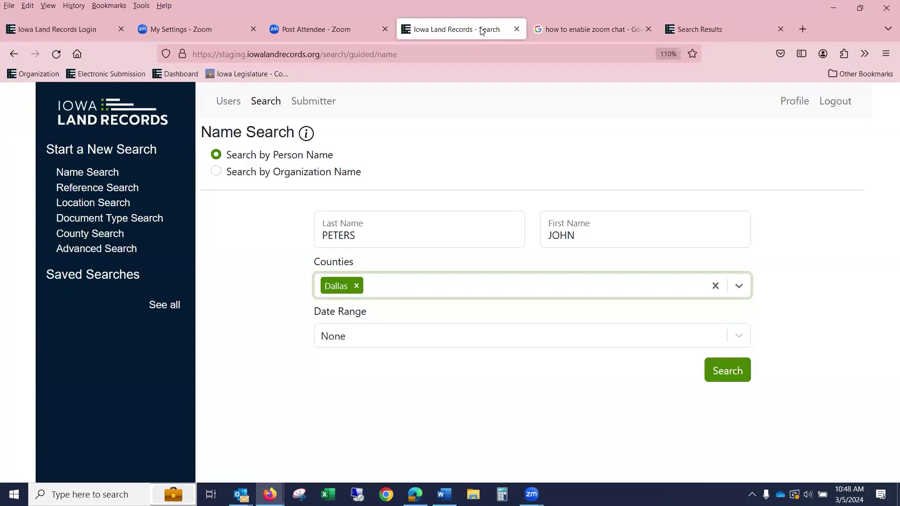
# - Sign in to the e-Submission staging site with the username and saved password to reach the token prompt
pyautogui.click(64, 26)
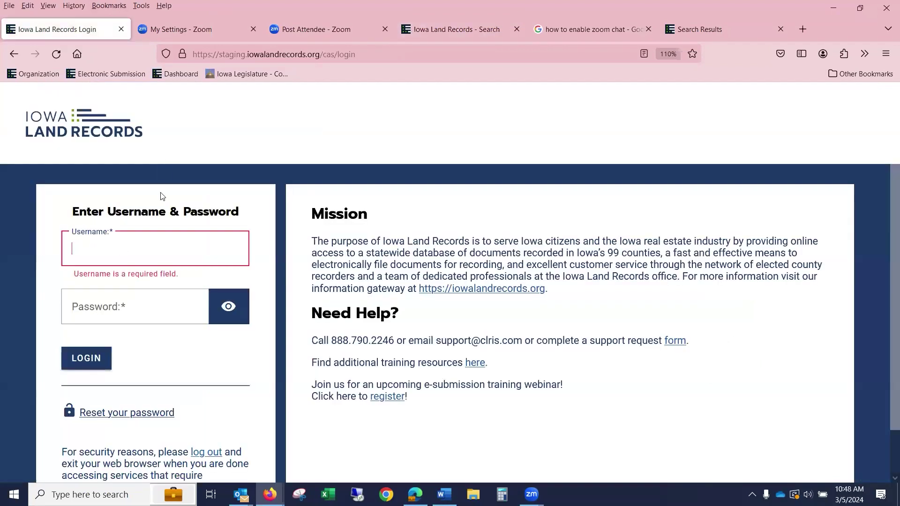
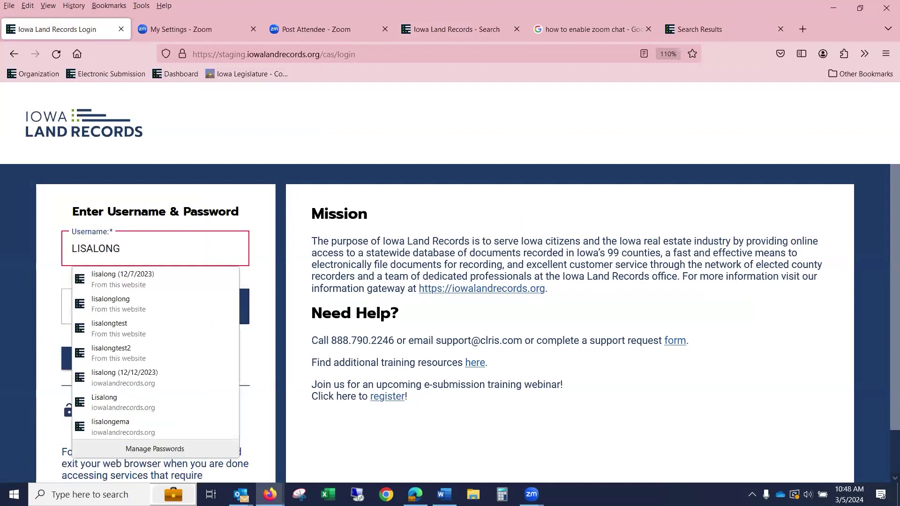
pyautogui.press('Tab')
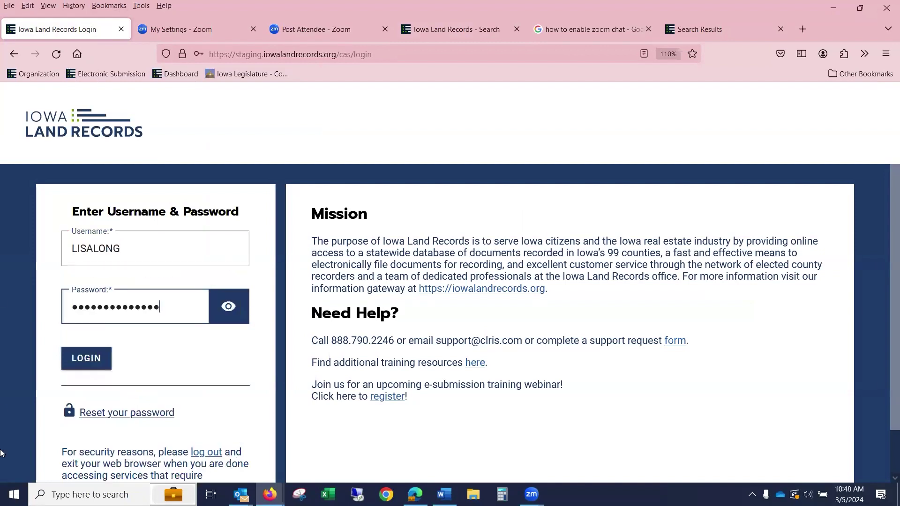
pyautogui.click(95, 367)
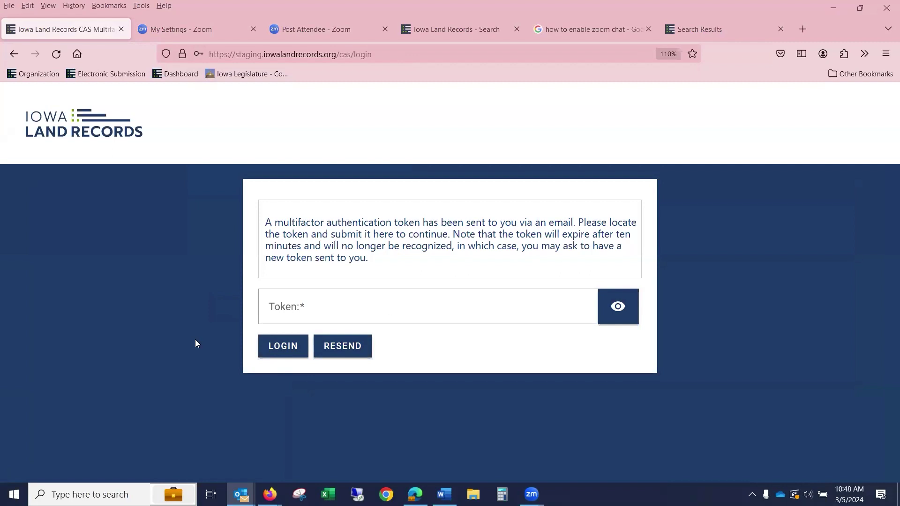
# - Resend the multifactor token twice, checking Outlook for it, then return to the legacy Search Results
pyautogui.click(333, 348)
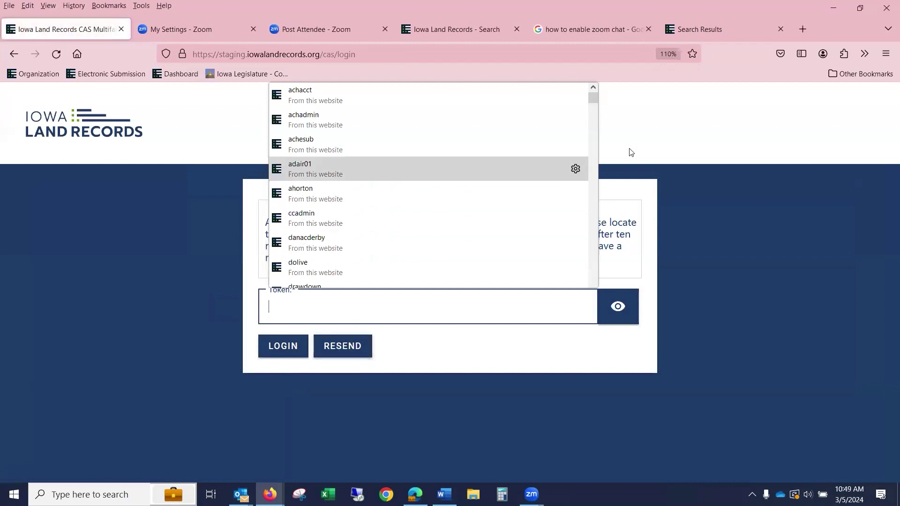
pyautogui.click(849, 210)
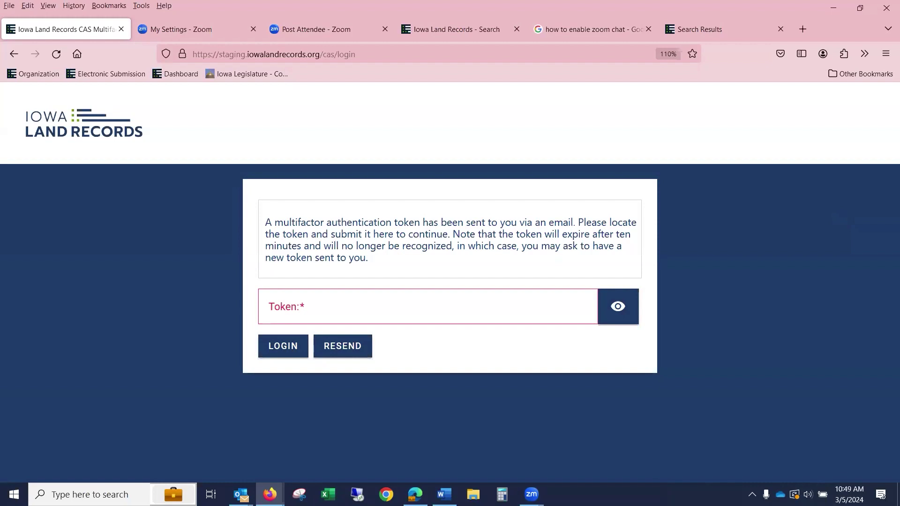
pyautogui.click(241, 495)
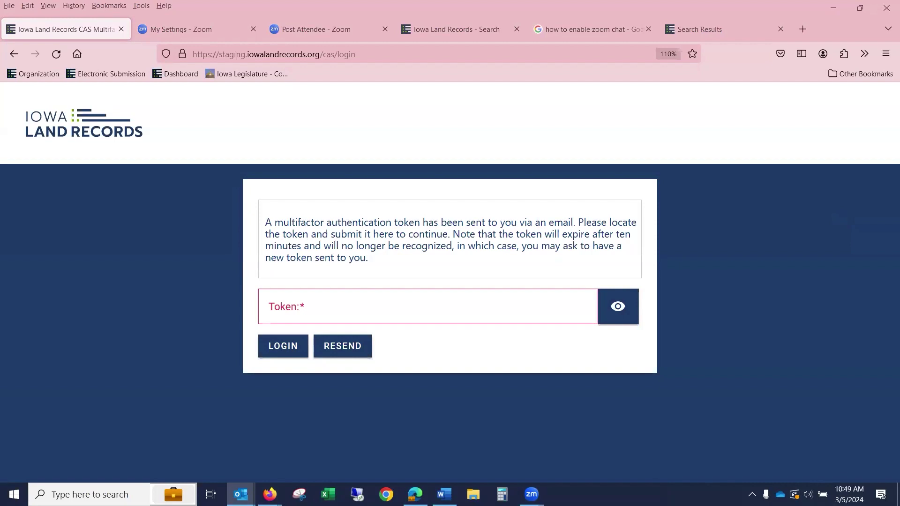
pyautogui.click(339, 349)
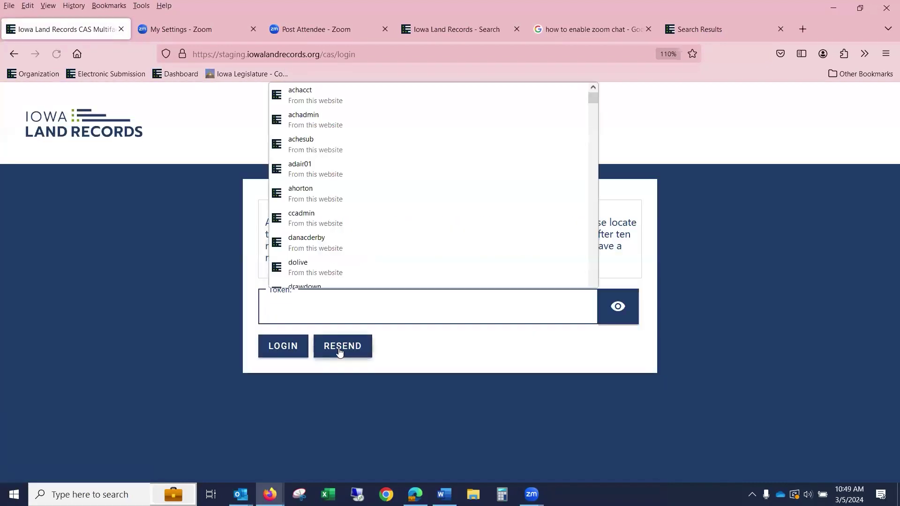
pyautogui.click(778, 220)
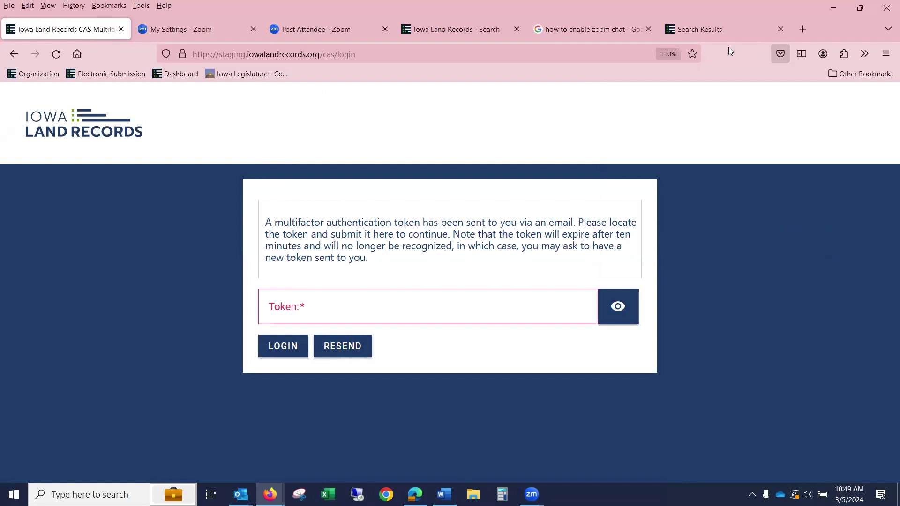
pyautogui.click(696, 25)
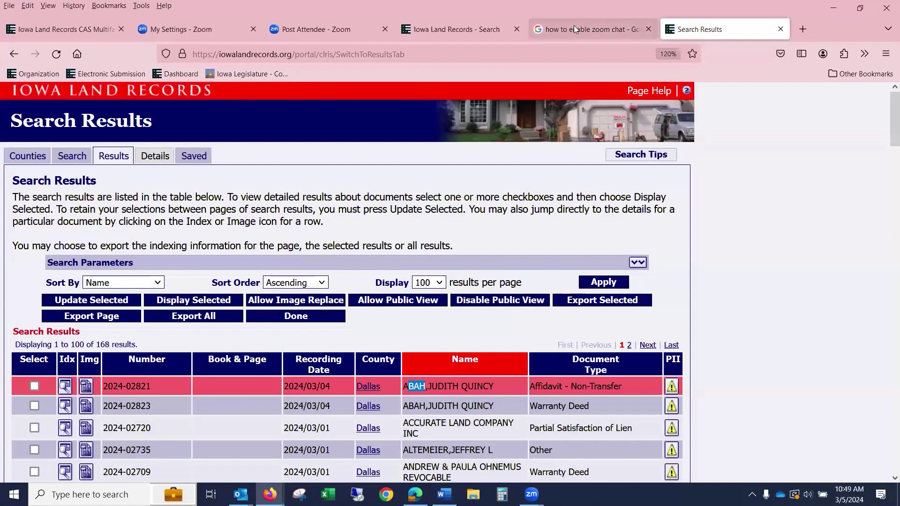
# - Return to the new Iowa Land Records Name Search tab, still limited to Dallas county
pyautogui.click(567, 28)
pyautogui.click(453, 29)
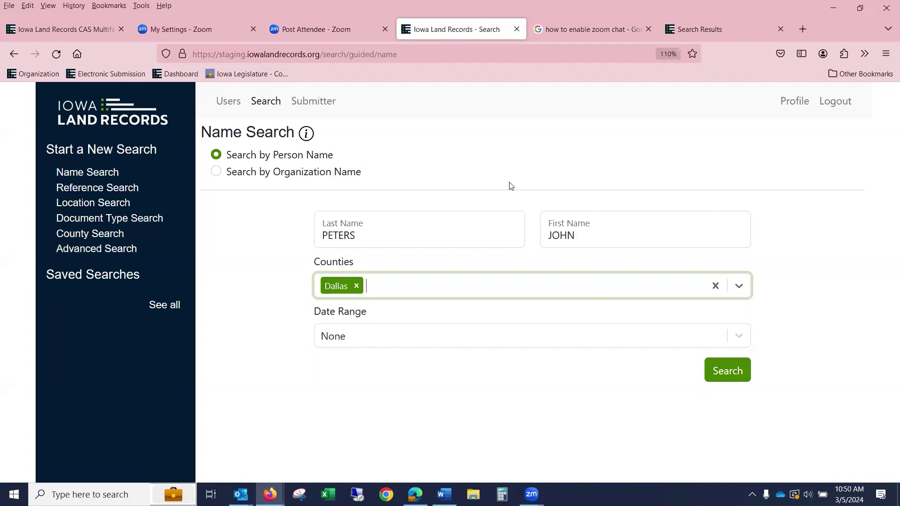
# - Change the last name to the wildcard PETERS* and set the date range to Custom
pyautogui.click(413, 236)
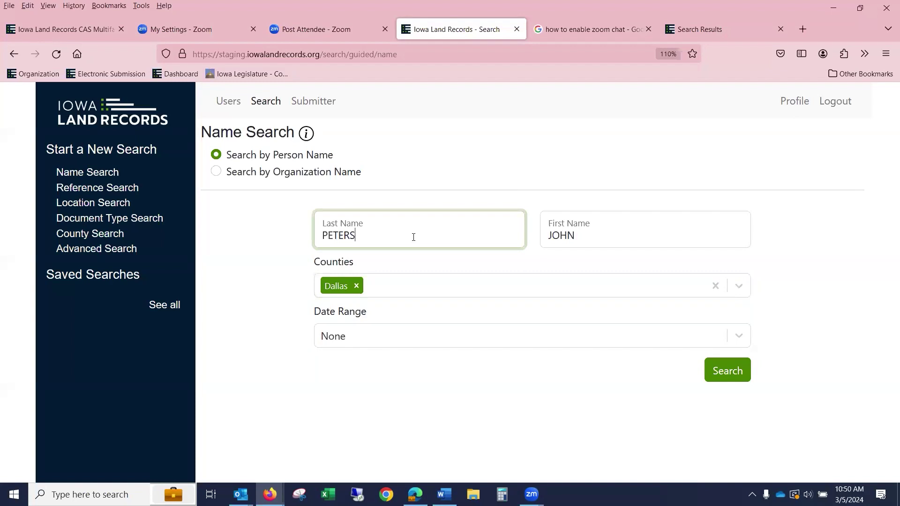
pyautogui.write('*')
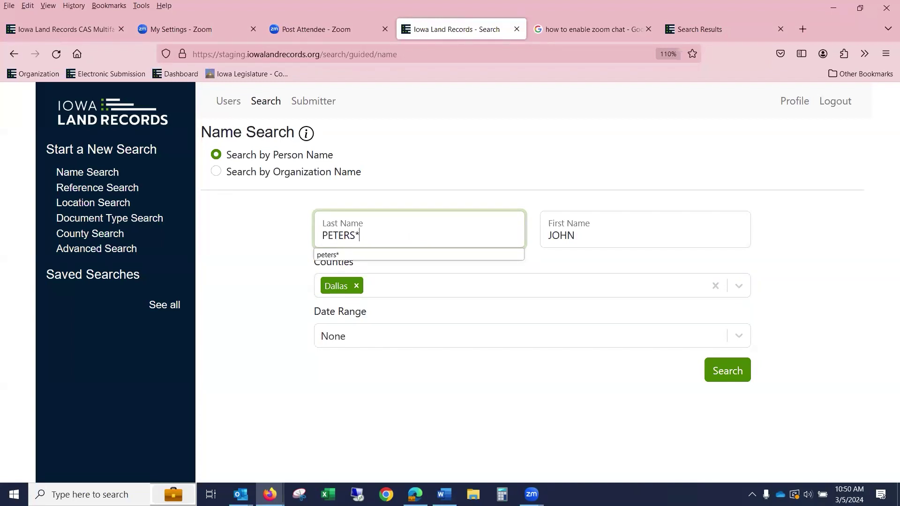
pyautogui.click(360, 341)
pyautogui.scroll(-3, 374, 428)
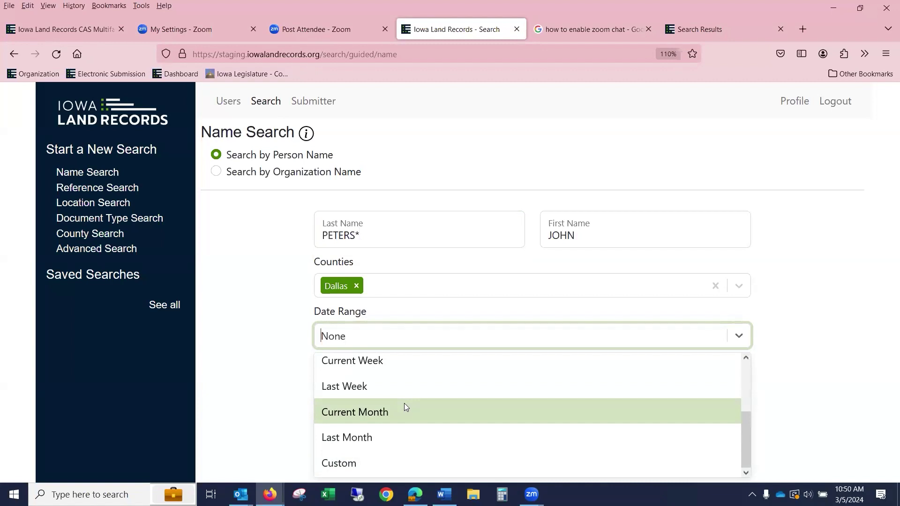
pyautogui.click(393, 467)
# - Enter 01/01/2000 as the custom range's start date
pyautogui.click(344, 381)
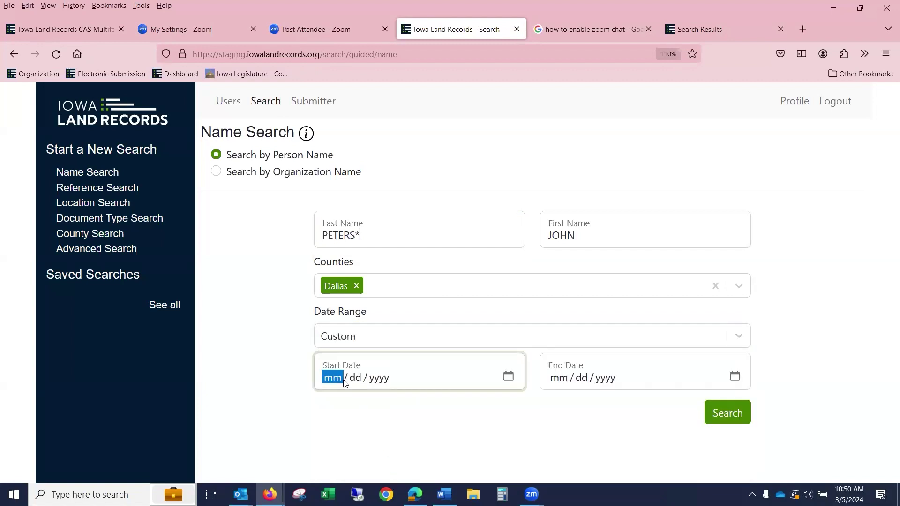
pyautogui.write('01 / 01 / 0202')
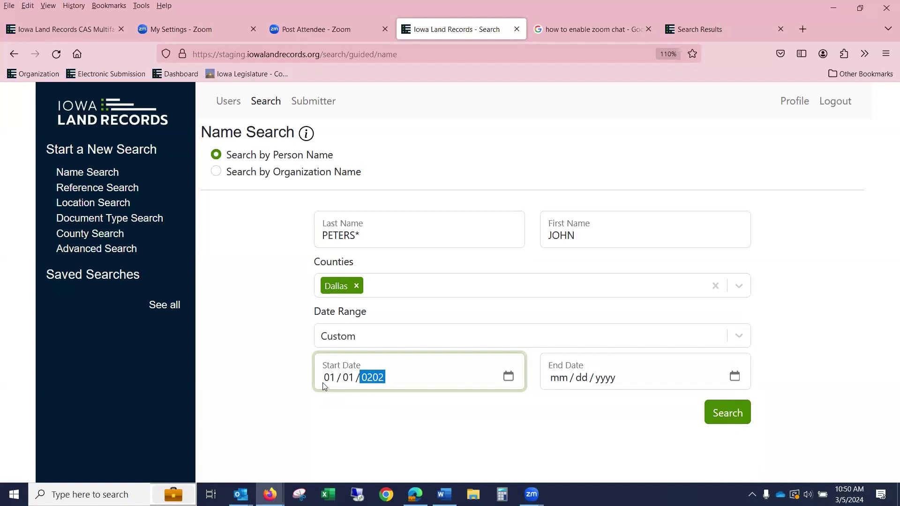
pyautogui.press('F12')
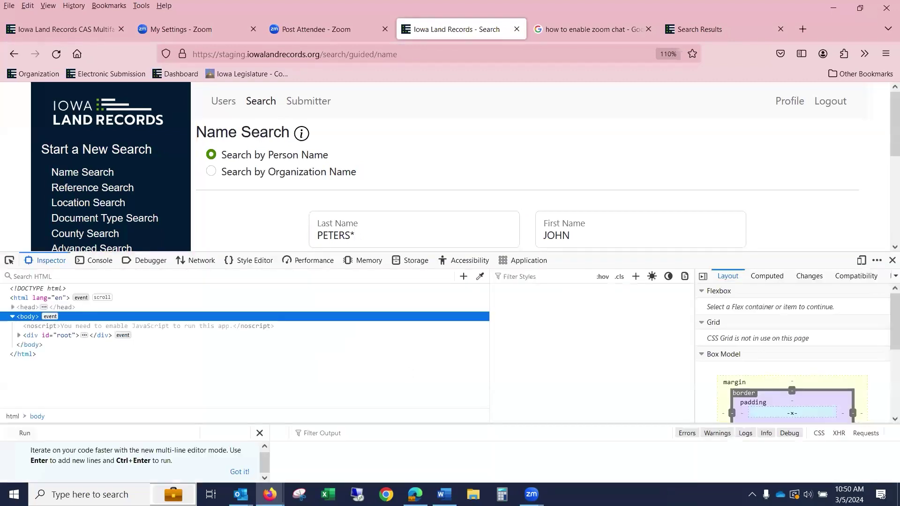
pyautogui.press('F12')
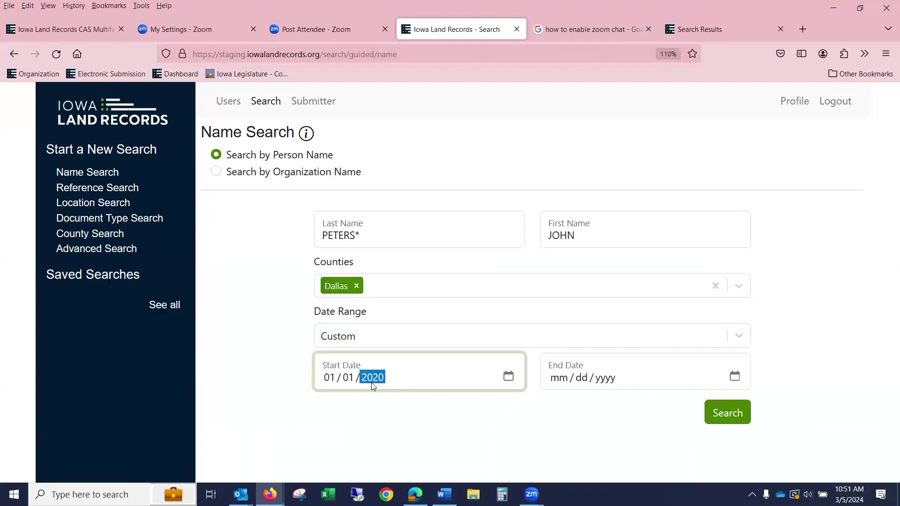
pyautogui.press('BackSpace')
pyautogui.hotkey('shift', 'Tab')
pyautogui.hotkey('shift', 'Tab')
pyautogui.write('01')
pyautogui.write('101')
pyautogui.write('20')
pyautogui.press('BackSpace')
pyautogui.hotkey('shift', 'Tab')
pyautogui.hotkey('shift', 'Tab')
pyautogui.write('01 / 01')
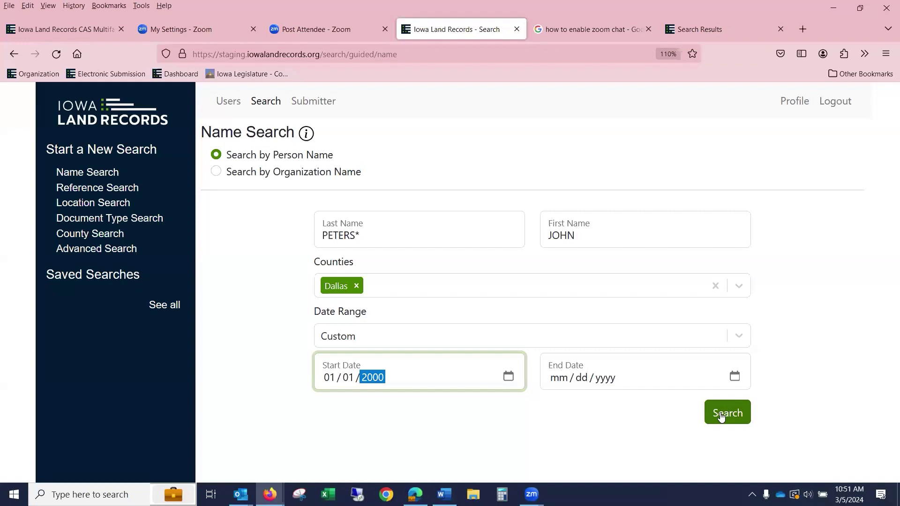
# - Try Reference Search by Book and Page with Allamakee county, then by Reference Number, before opening County Search
pyautogui.click(133, 191)
pyautogui.click(217, 156)
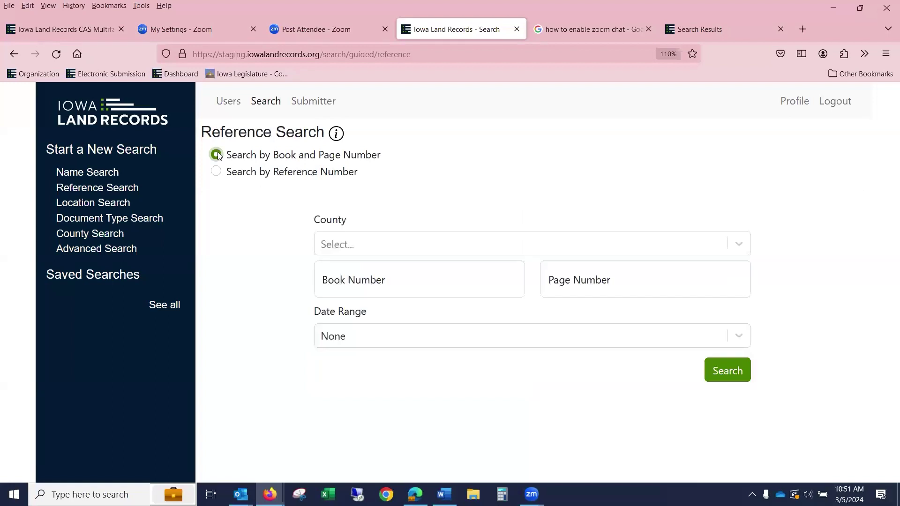
pyautogui.click(365, 245)
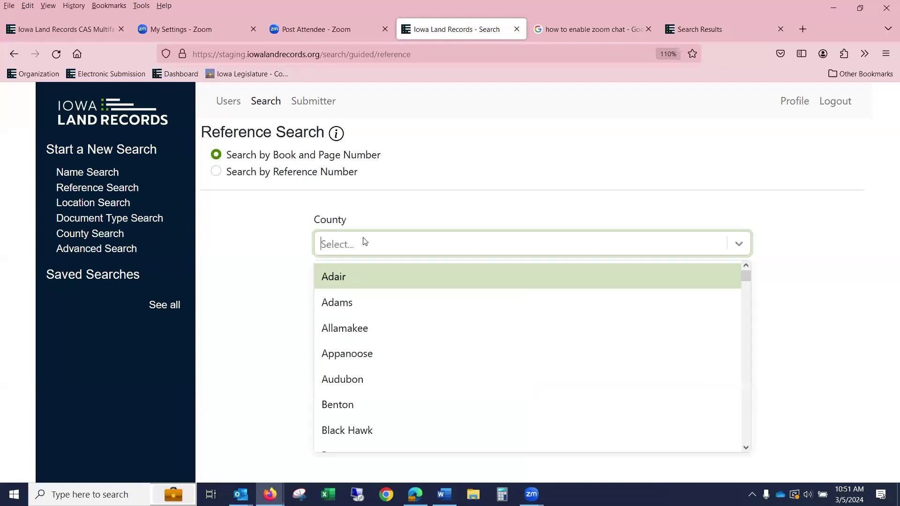
pyautogui.click(377, 335)
pyautogui.click(370, 275)
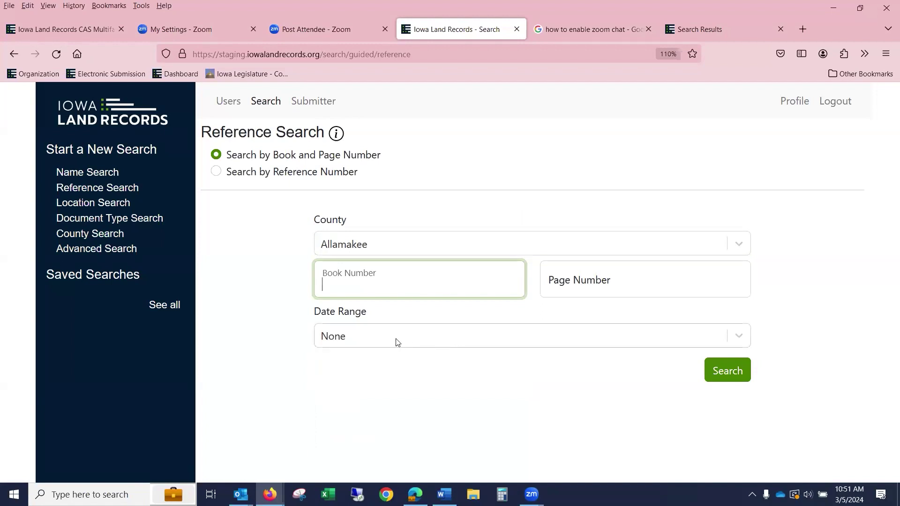
pyautogui.click(216, 172)
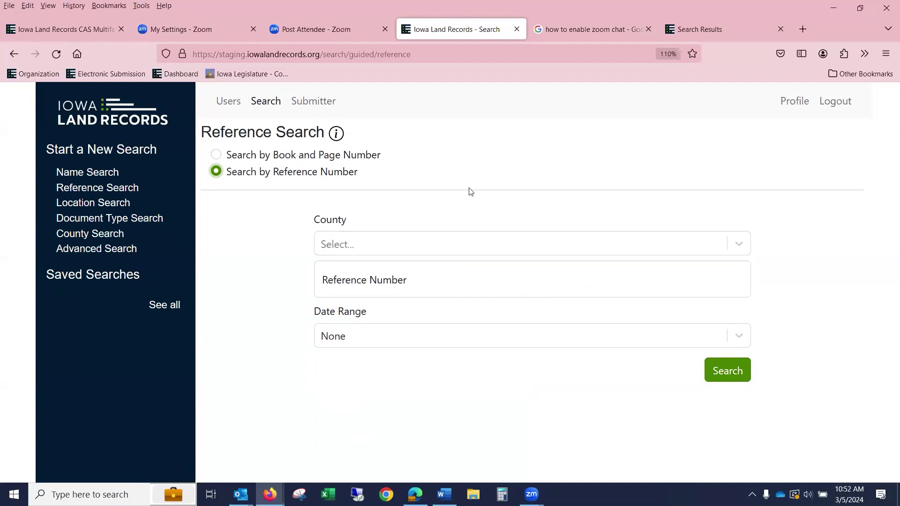
pyautogui.click(106, 239)
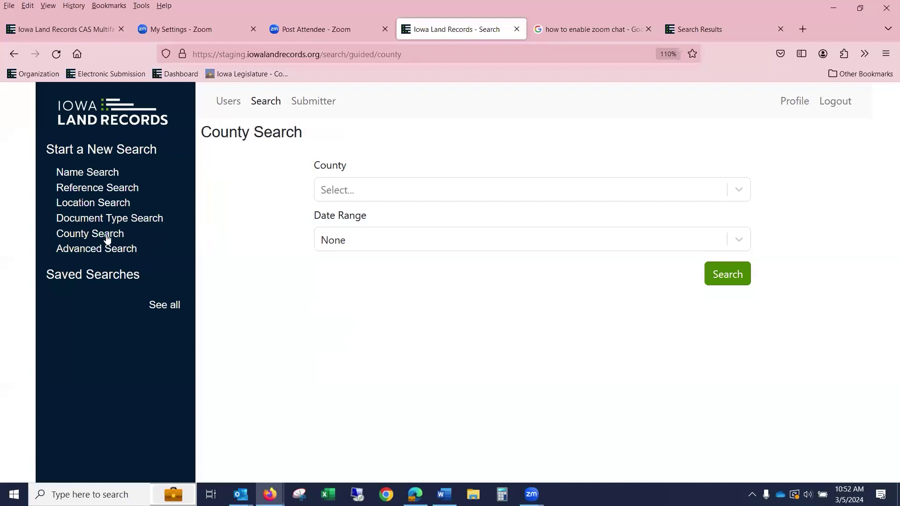
# - Choose Adams as the county search's county, leaving the date range at None
pyautogui.click(356, 193)
pyautogui.click(356, 247)
pyautogui.click(356, 241)
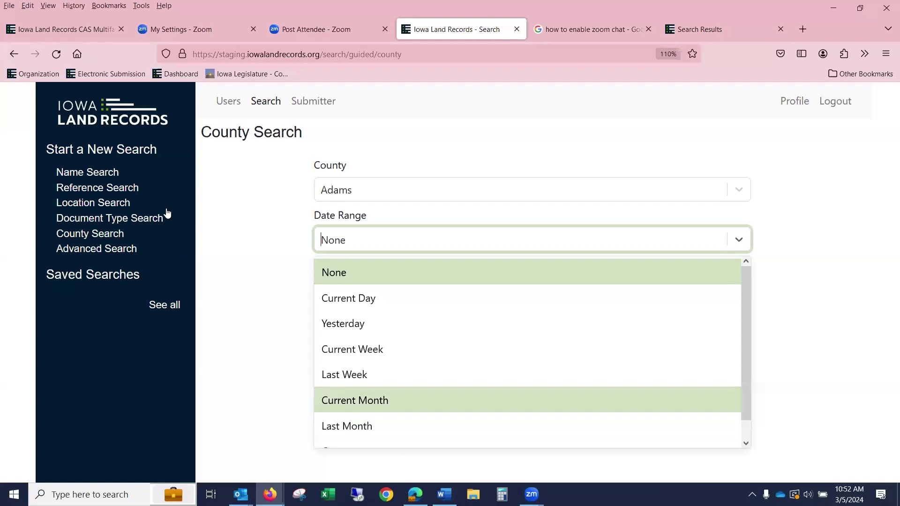
pyautogui.click(150, 218)
# - Pick a county and add Mortgage as the document type
pyautogui.click(344, 194)
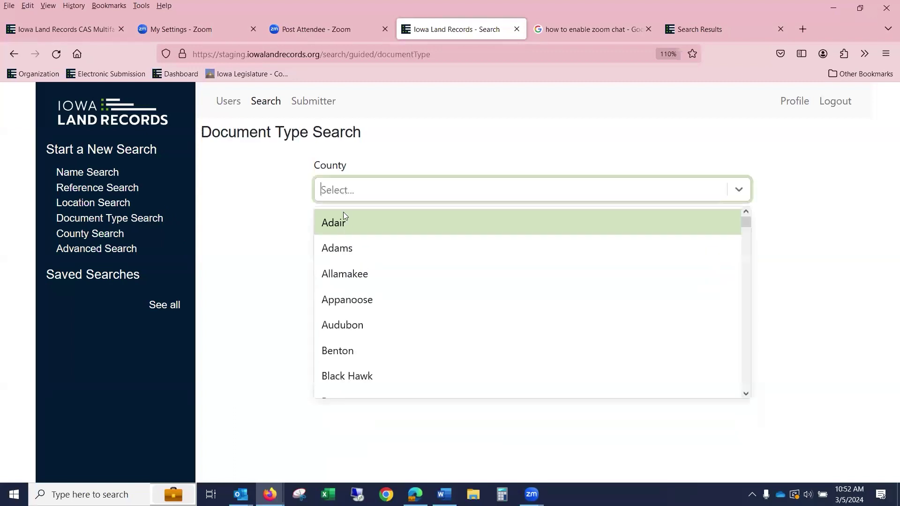
pyautogui.click(351, 227)
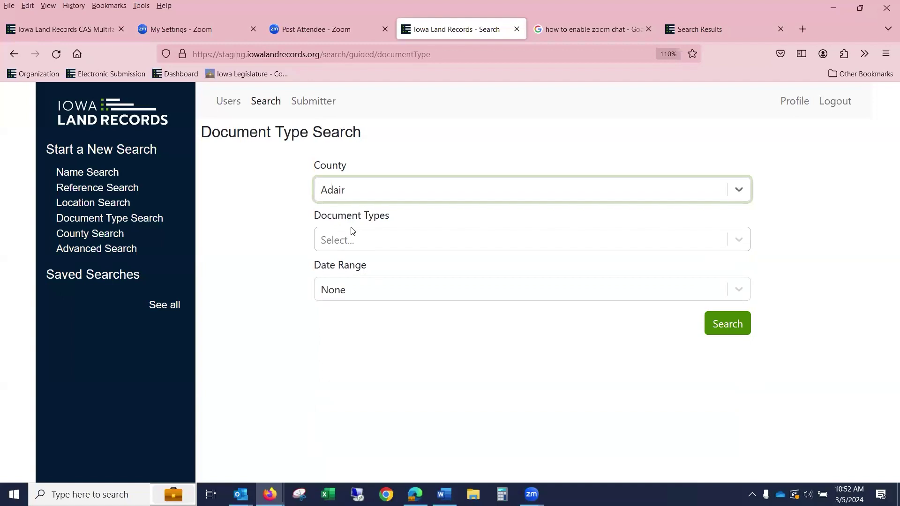
pyautogui.click(351, 239)
pyautogui.write('MO')
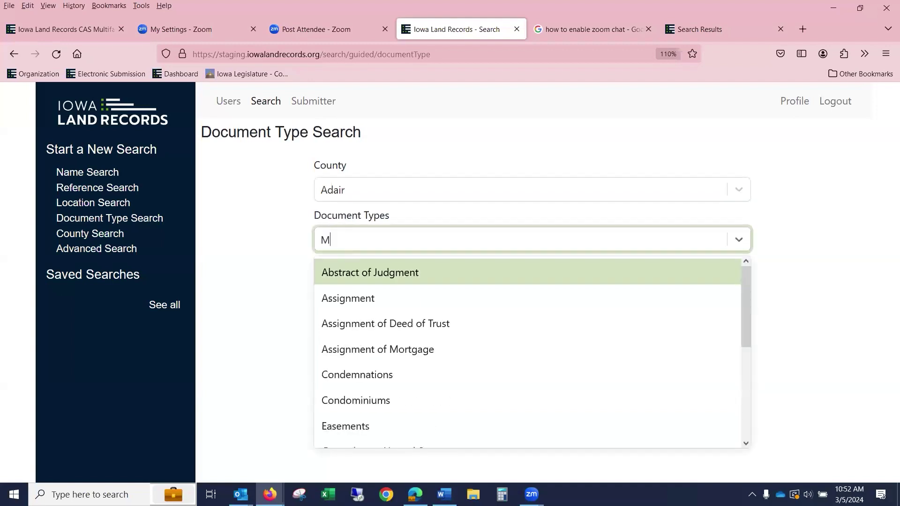
pyautogui.click(415, 331)
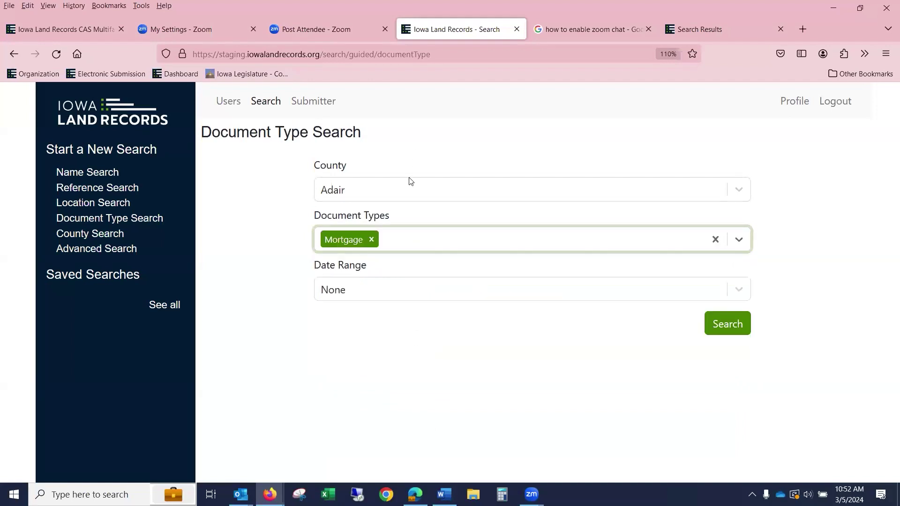
# - Change the county to Adams, limit to Last Month, and run the search, which finds no documents
pyautogui.click(410, 190)
pyautogui.write('AD')
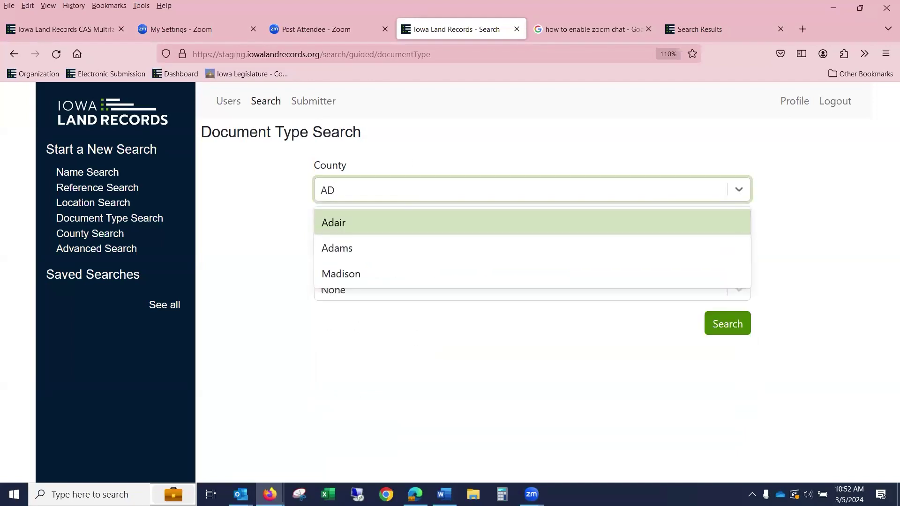
pyautogui.write('AMS')
pyautogui.press('Return')
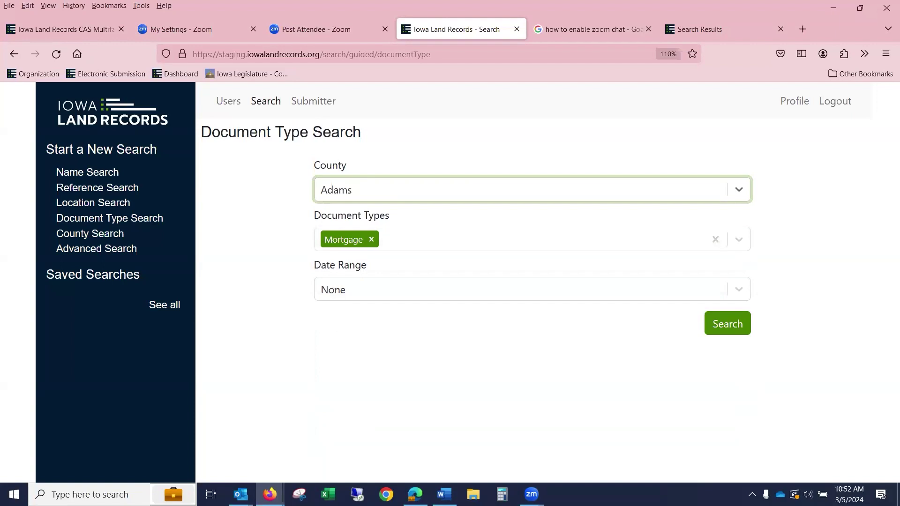
pyautogui.click(366, 296)
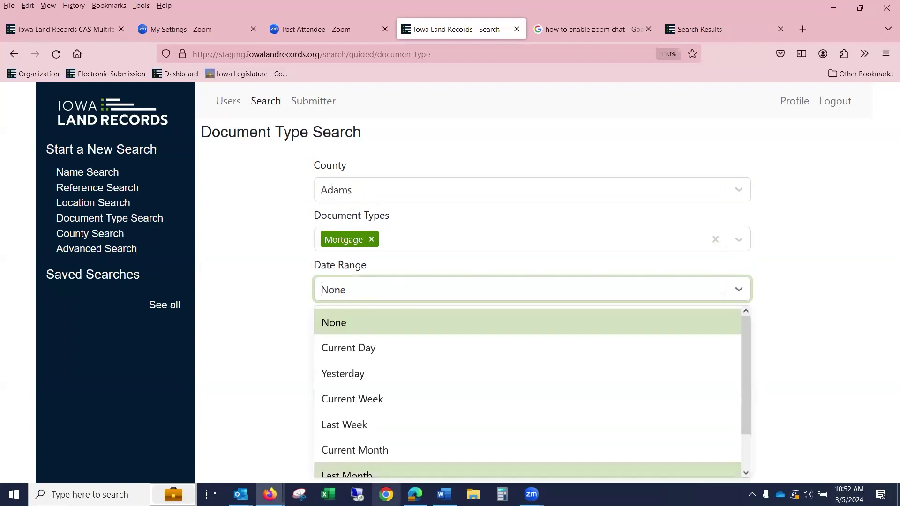
pyautogui.click(399, 470)
pyautogui.click(735, 323)
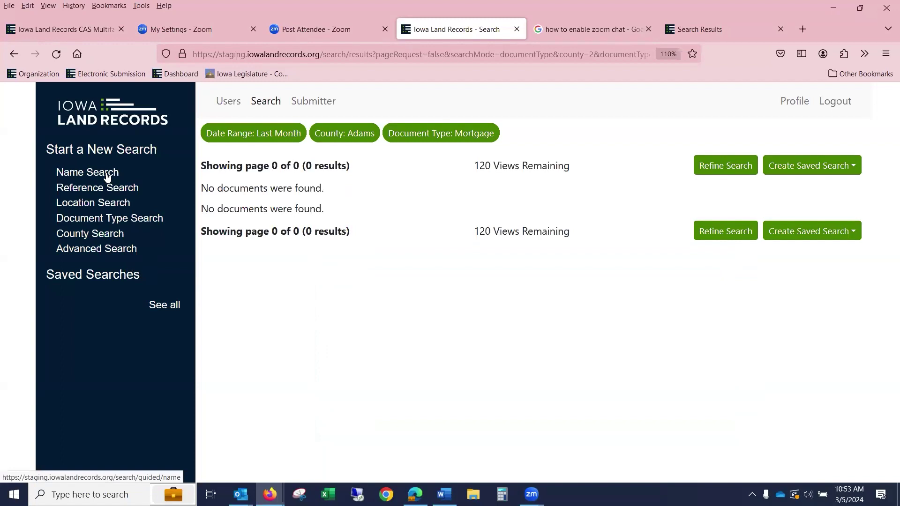
pyautogui.click(117, 189)
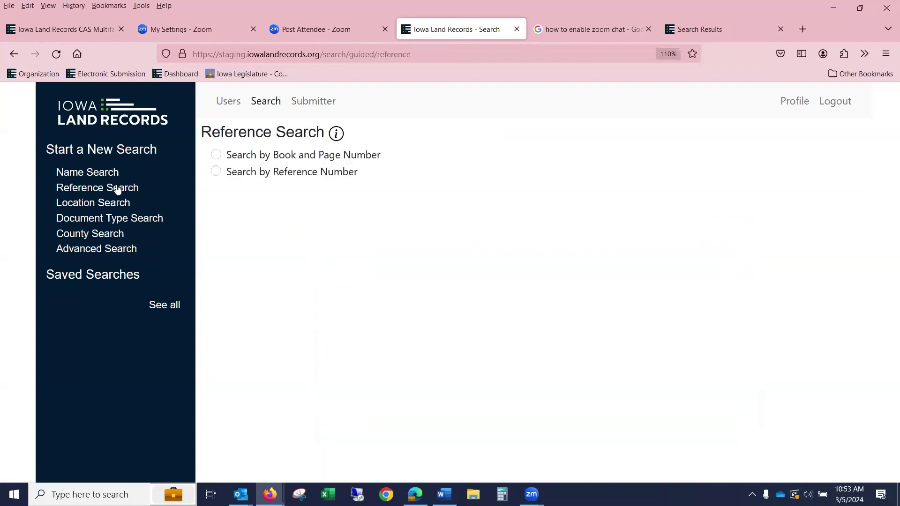